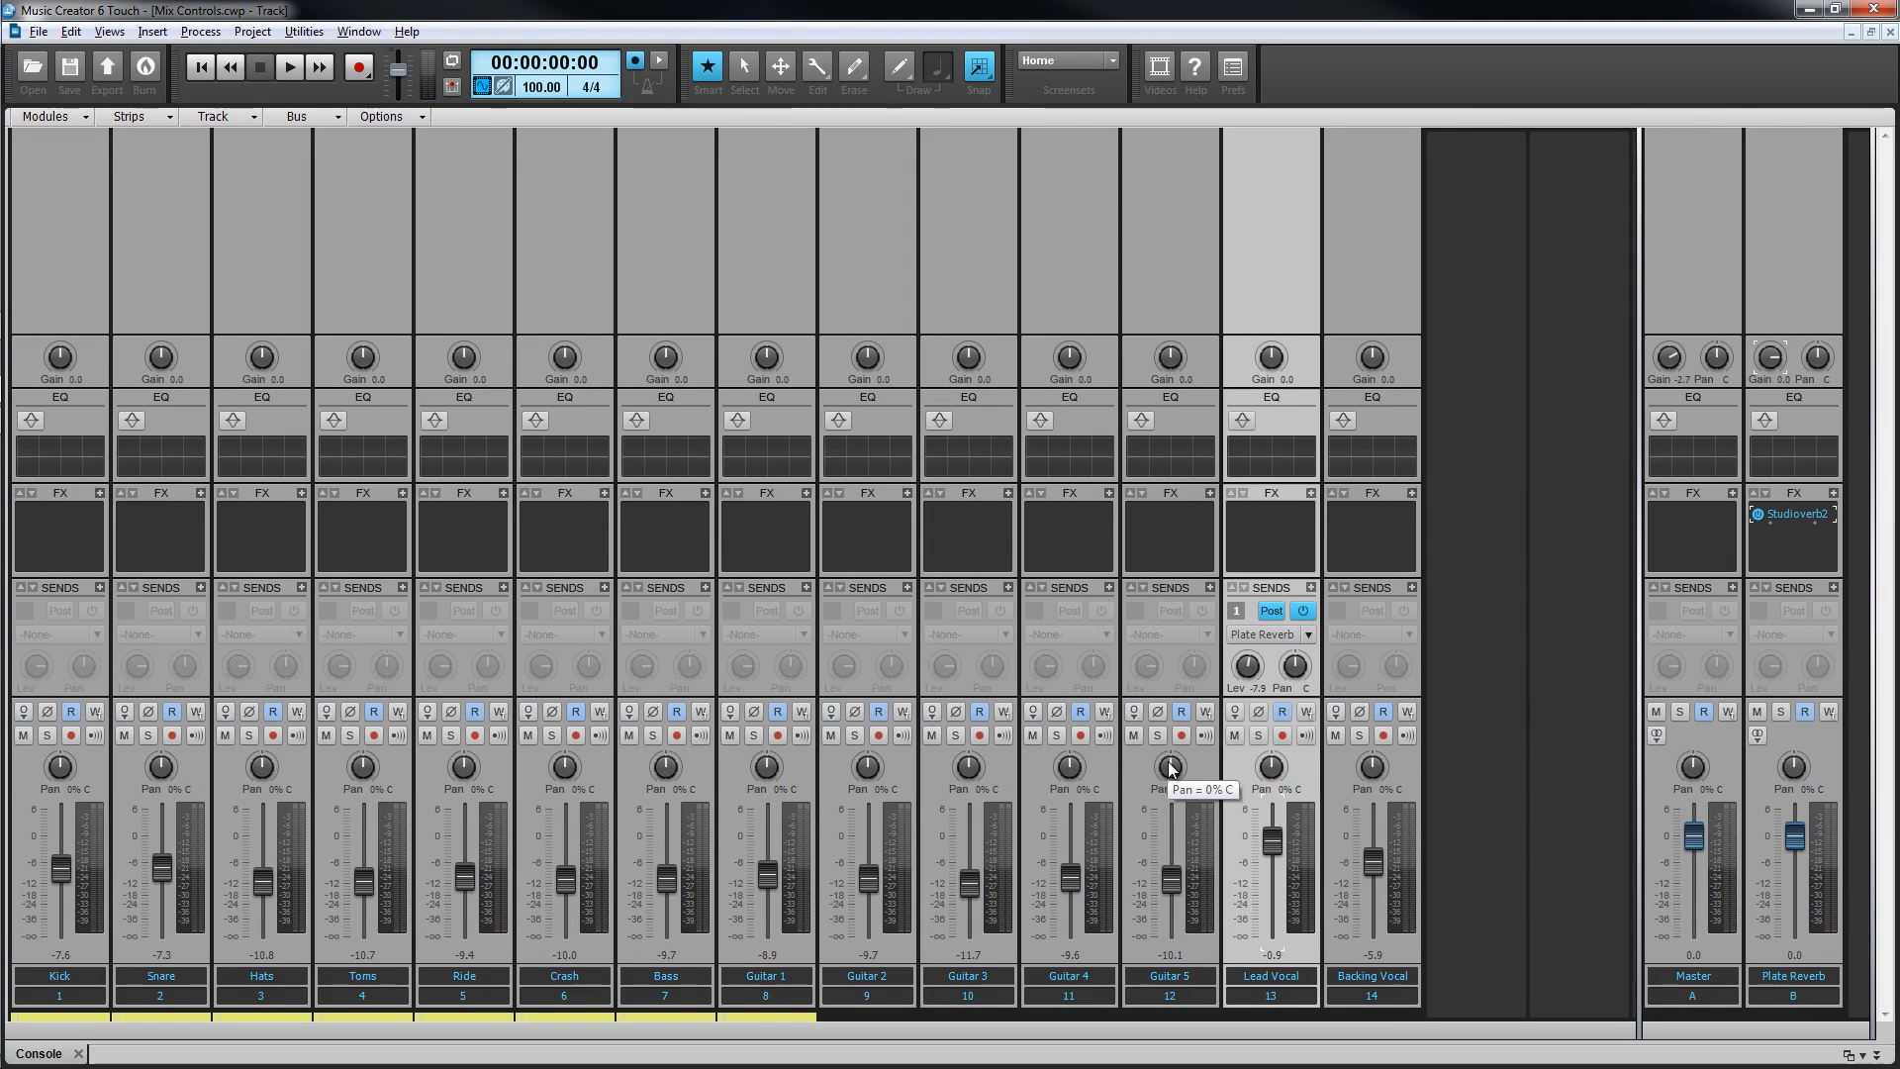
Pan Guitar 5 to 44% left and Guitar 4 to 44% right, and set Guitar 4's volume to -10.0.
drag(1171, 769, 1066, 772)
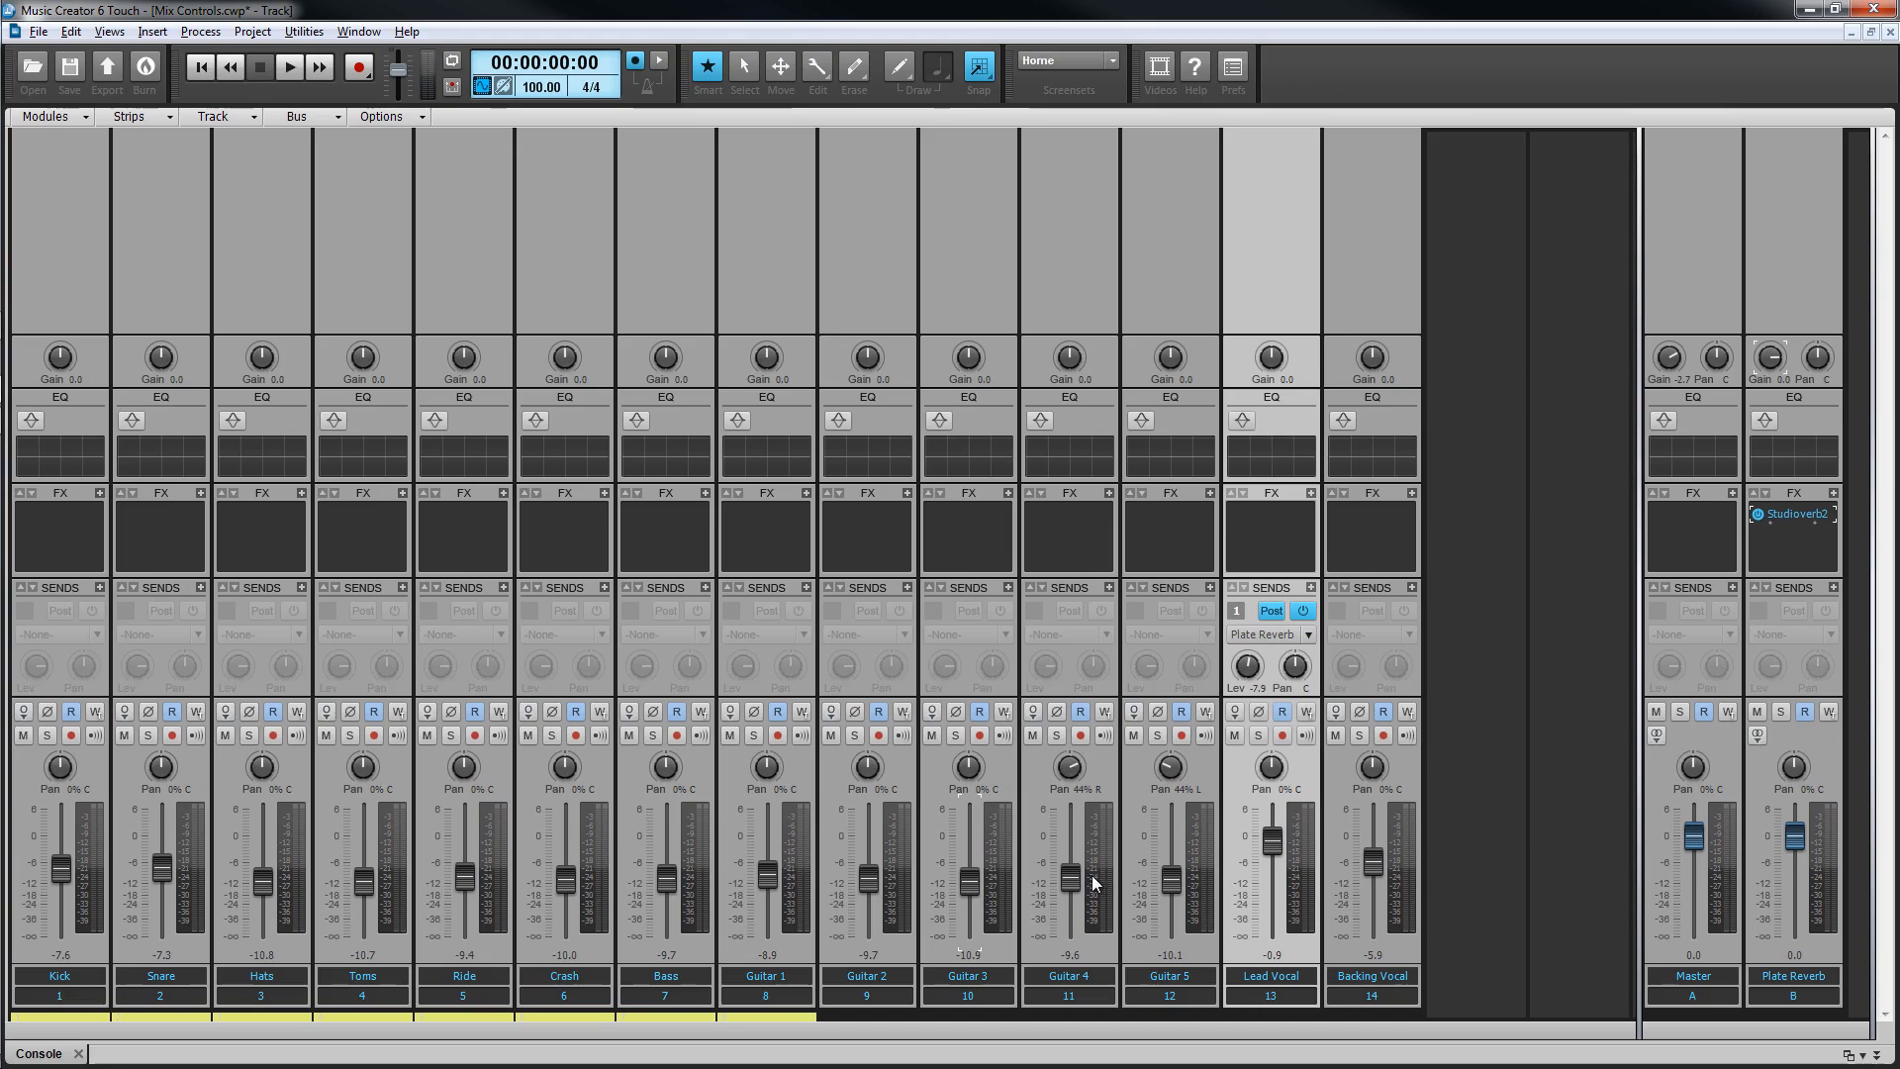
drag(1077, 876, 1079, 884)
Reset the Lead Vocal volume to 0.0, lower it to -12.0, and use Revert to switch between the two values.
mouse_move(1279, 838)
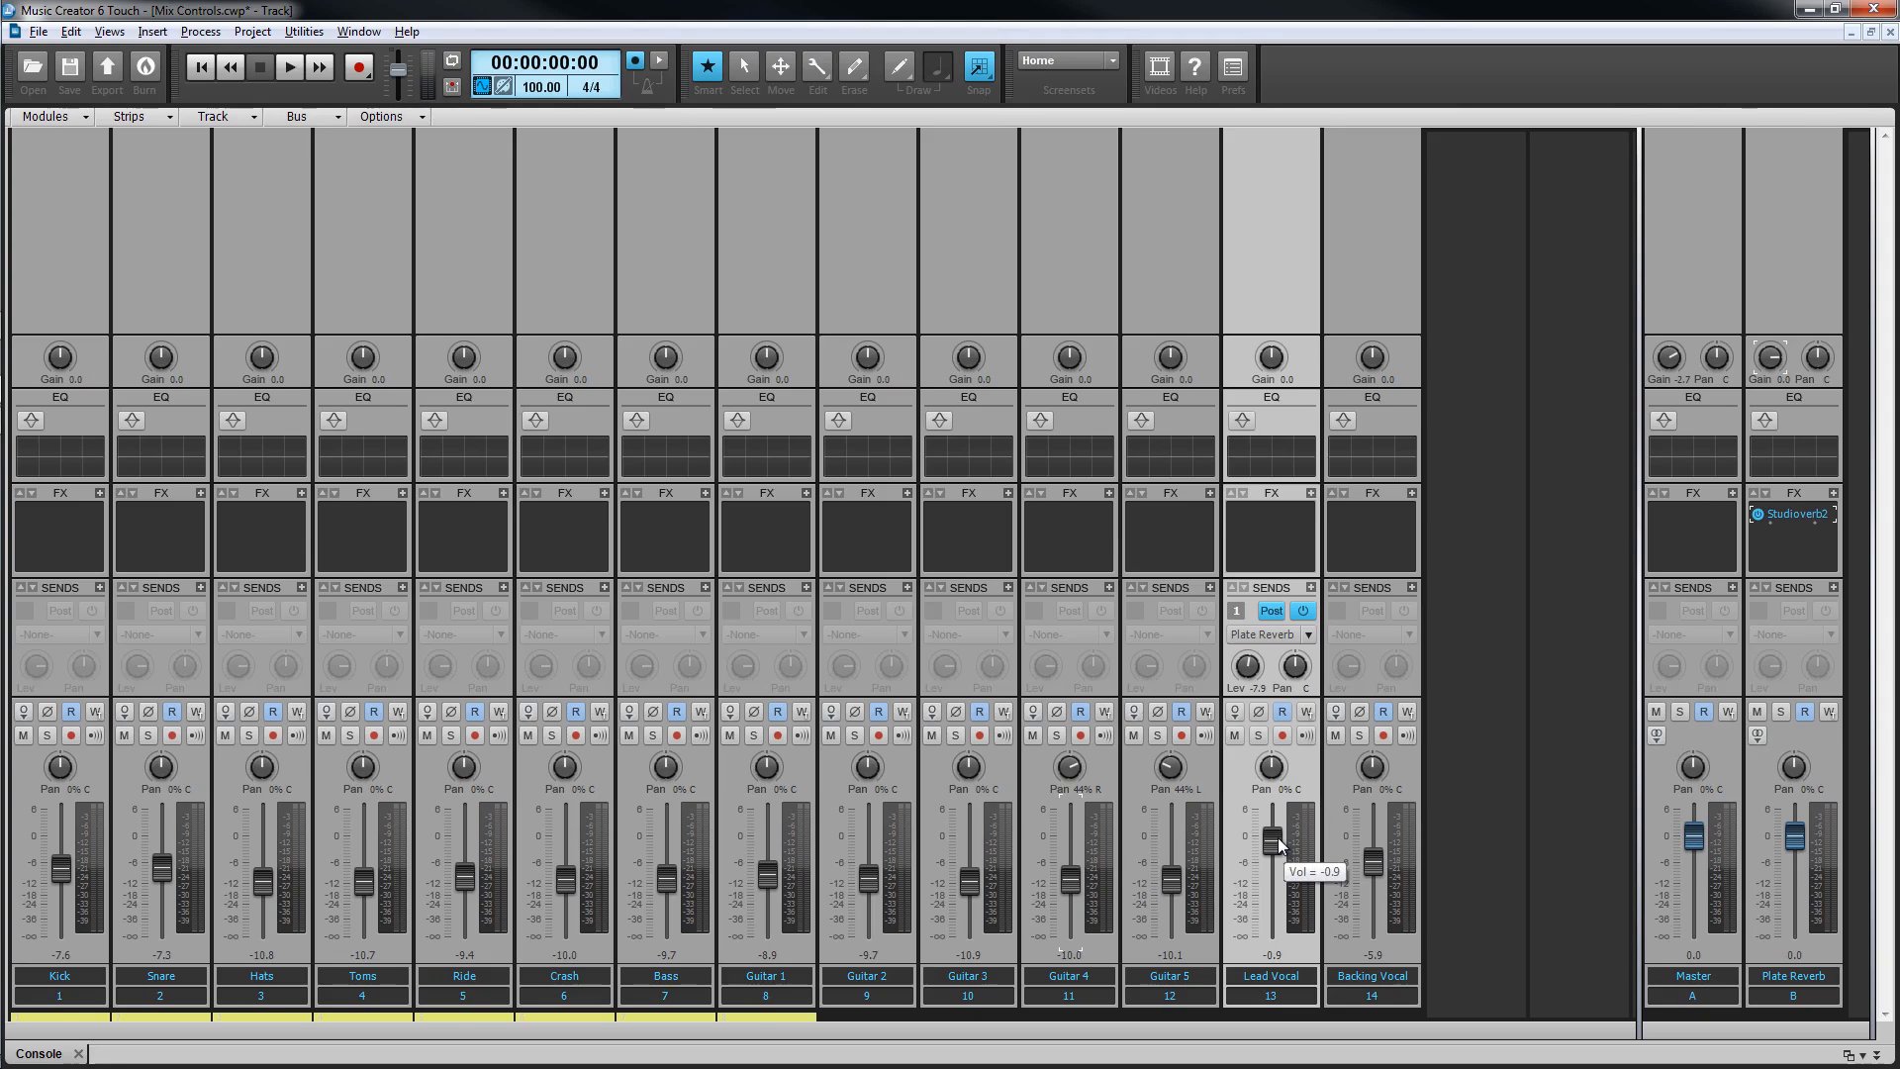
double_click(1275, 837)
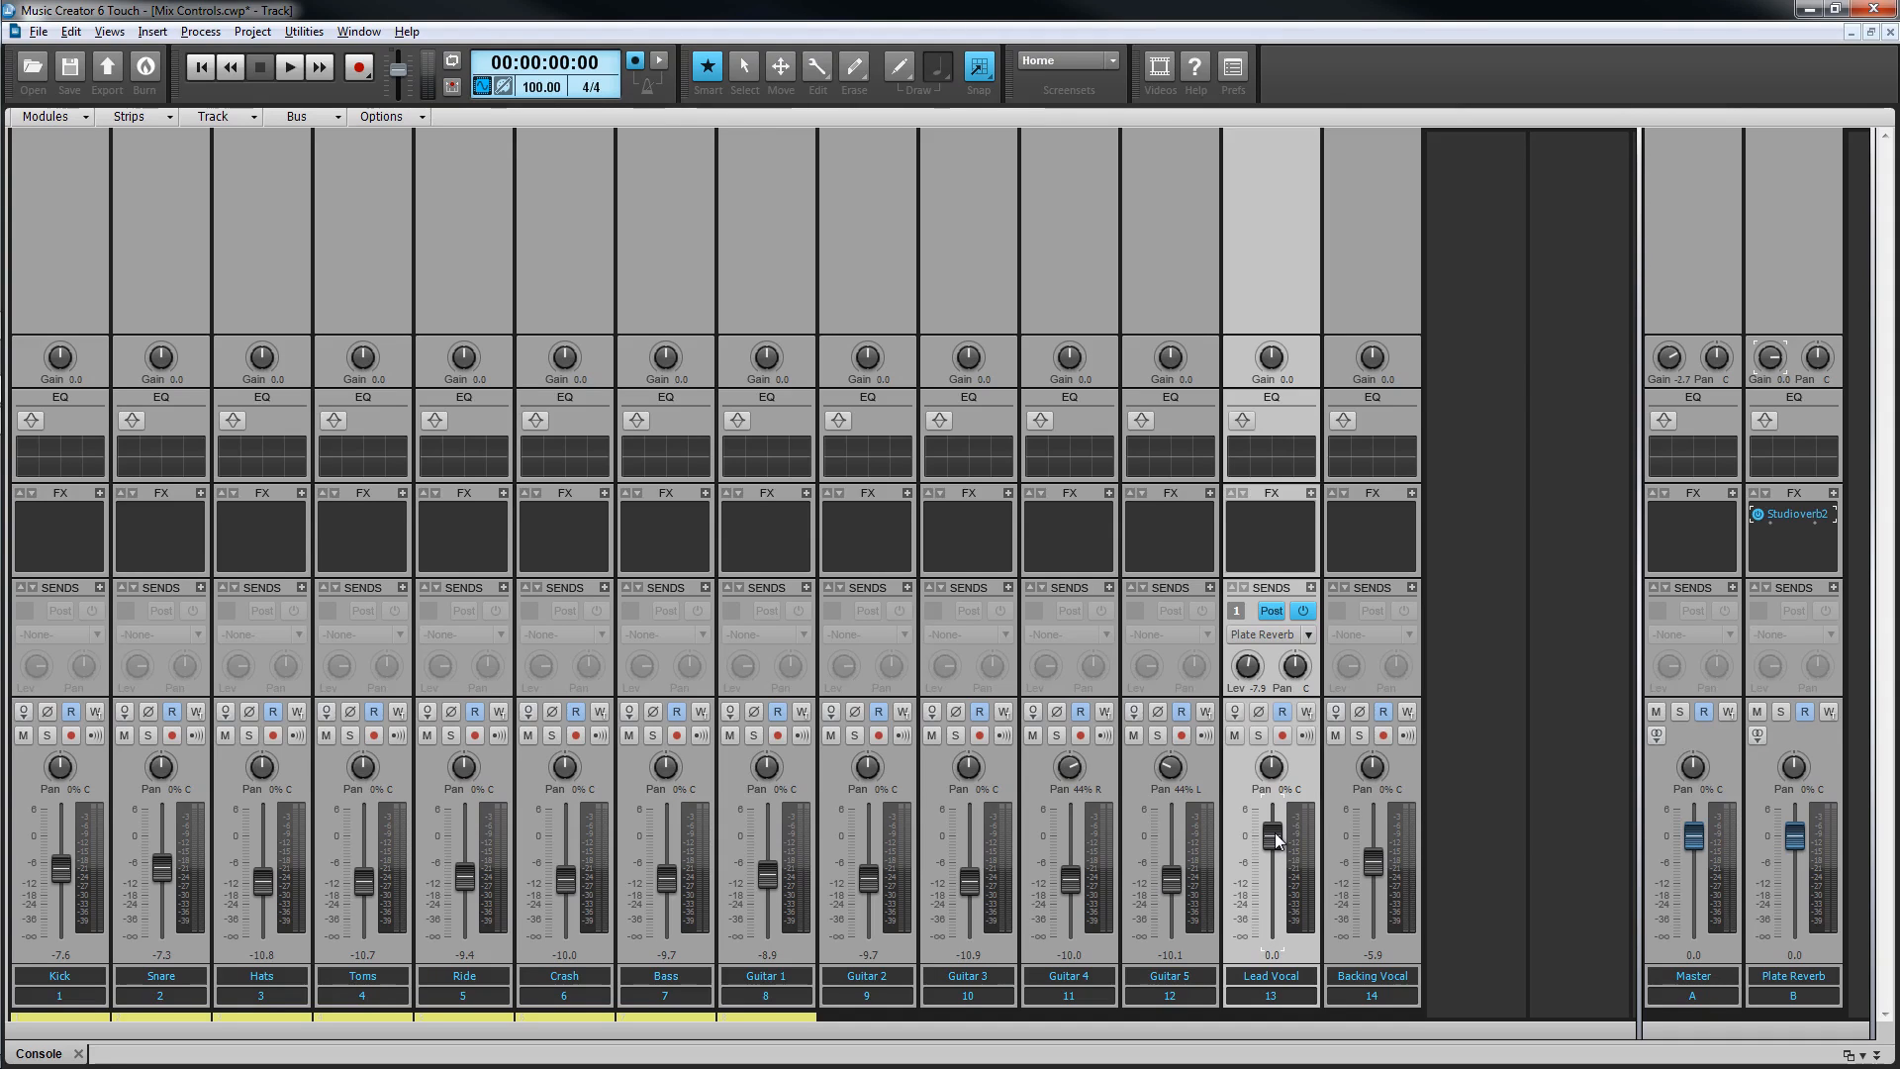
scroll(1276, 841, down, 8)
scroll(1276, 841, down, 8)
right_click(1275, 882)
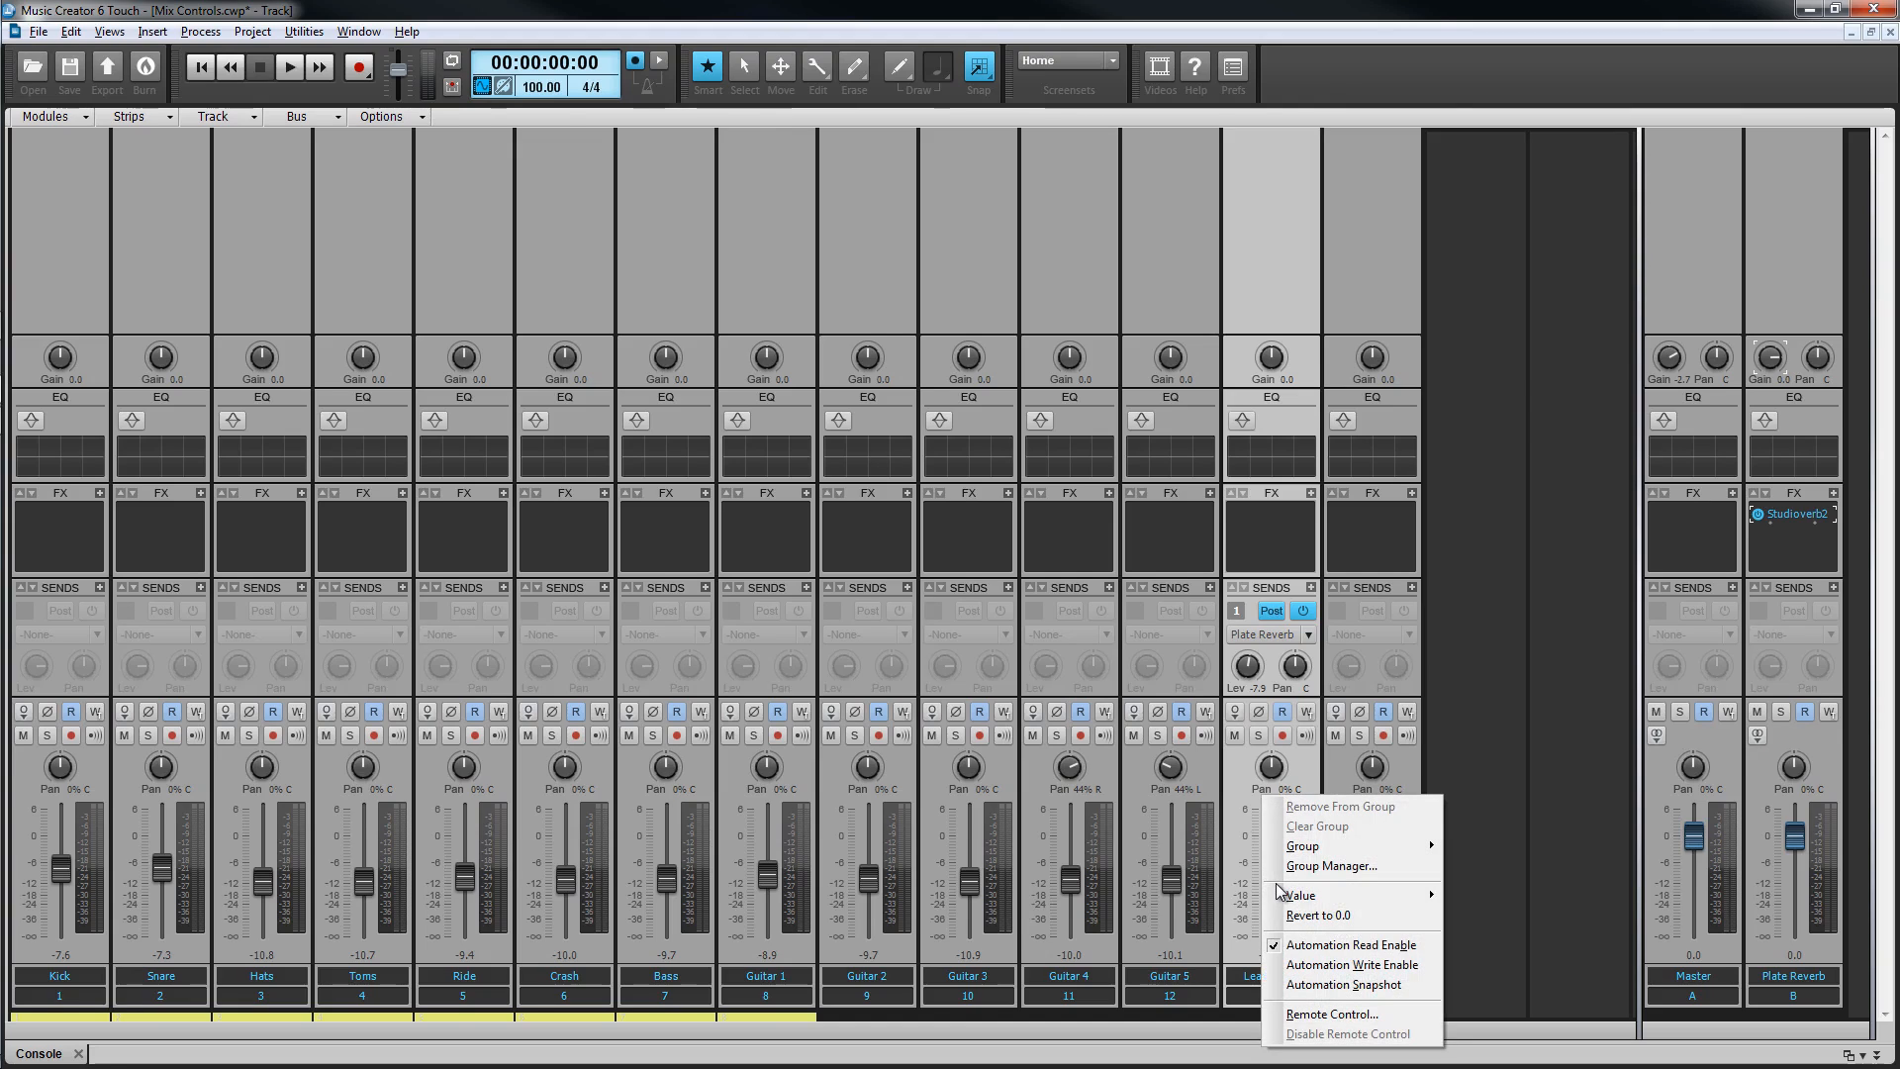
click(1357, 917)
right_click(1271, 839)
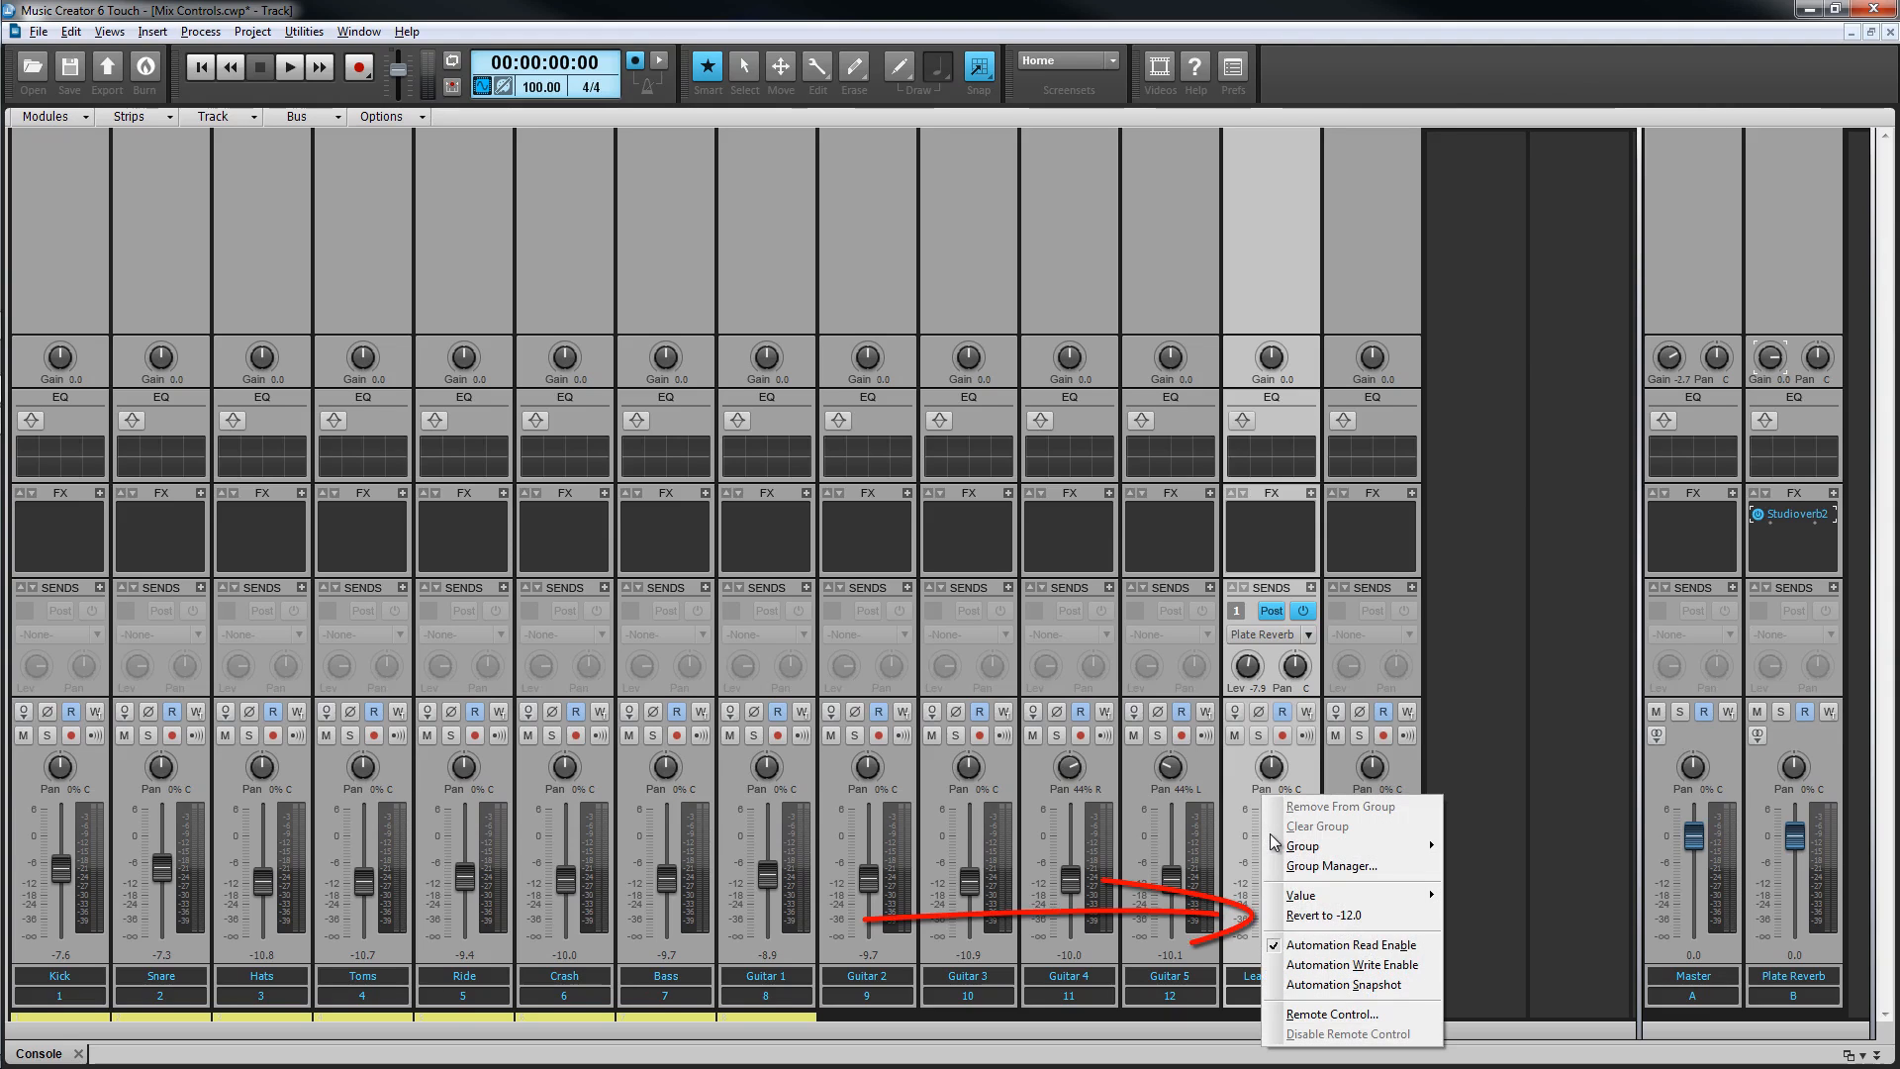
click(1299, 917)
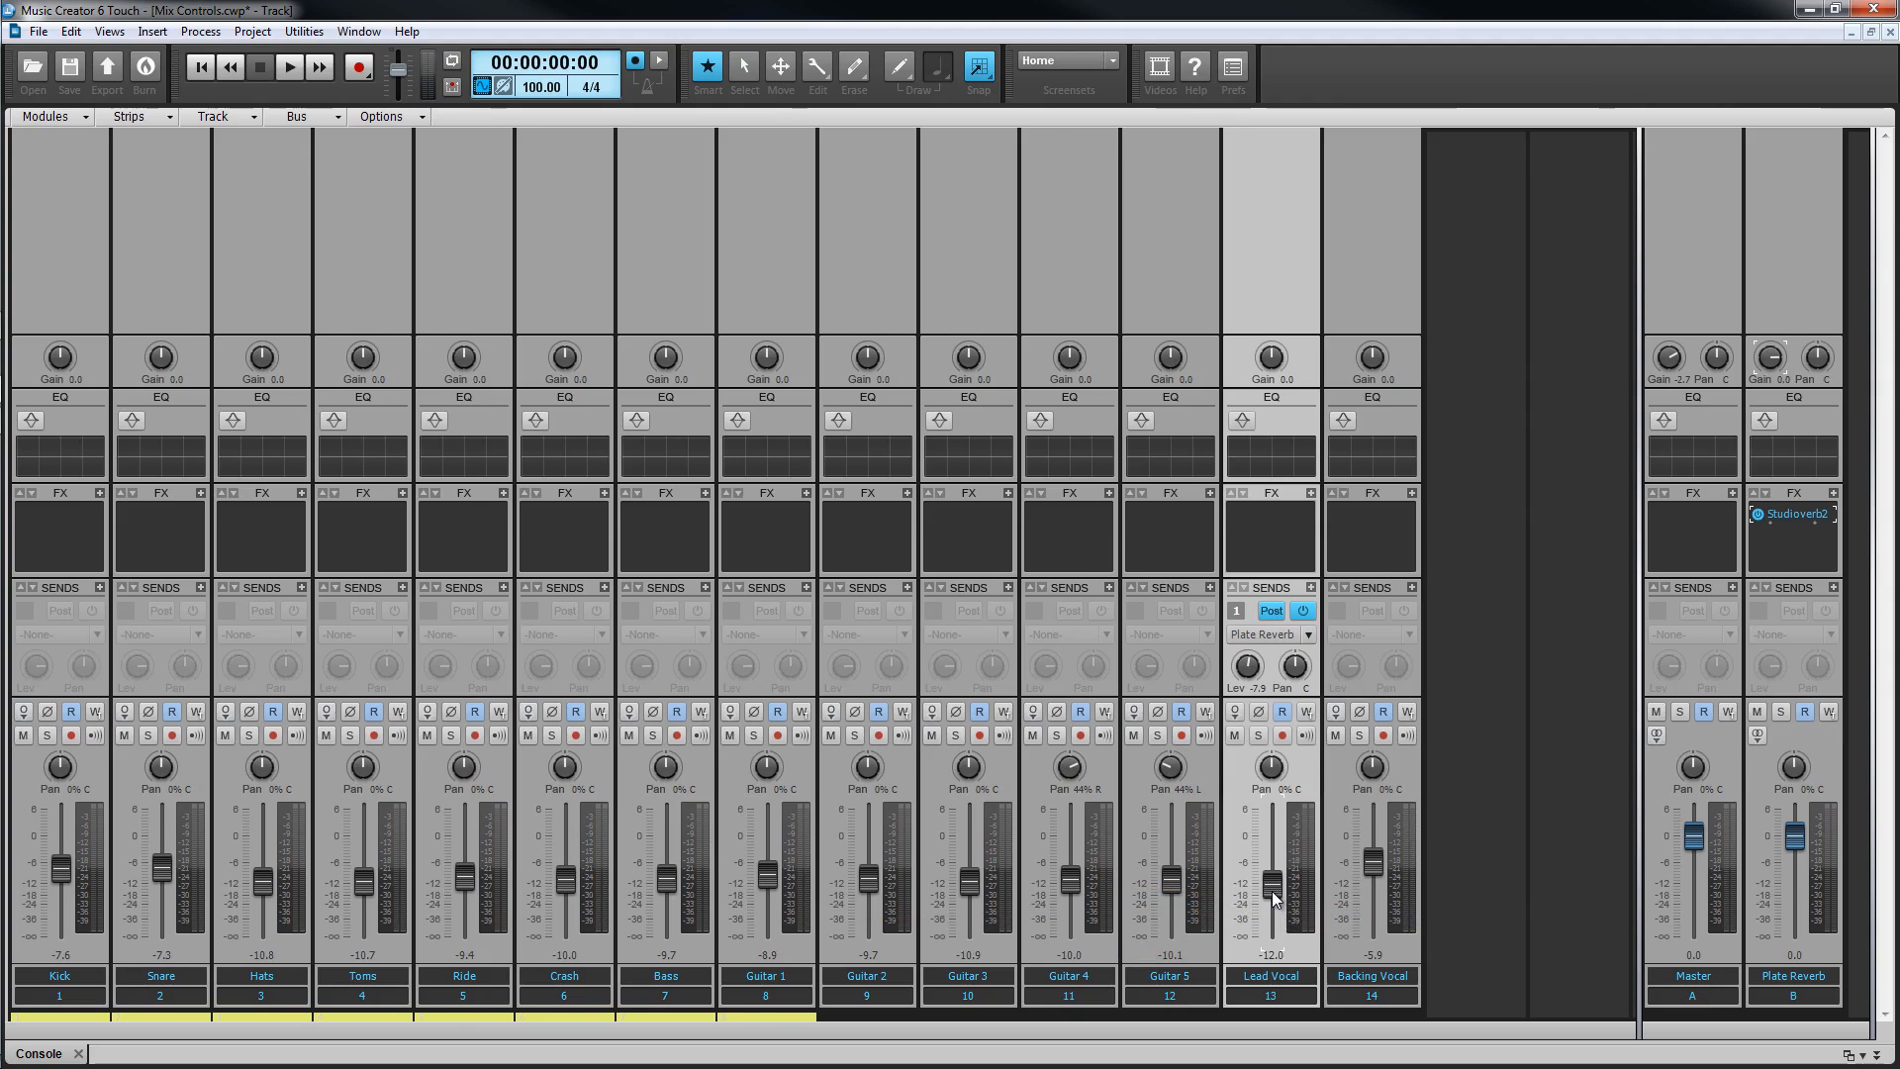
Lower the Lead Vocal volume to -6.7, set its snap-to value to the current level, and snap the fader to it.
double_click(1273, 883)
scroll(1275, 840, down, 5)
right_click(1277, 861)
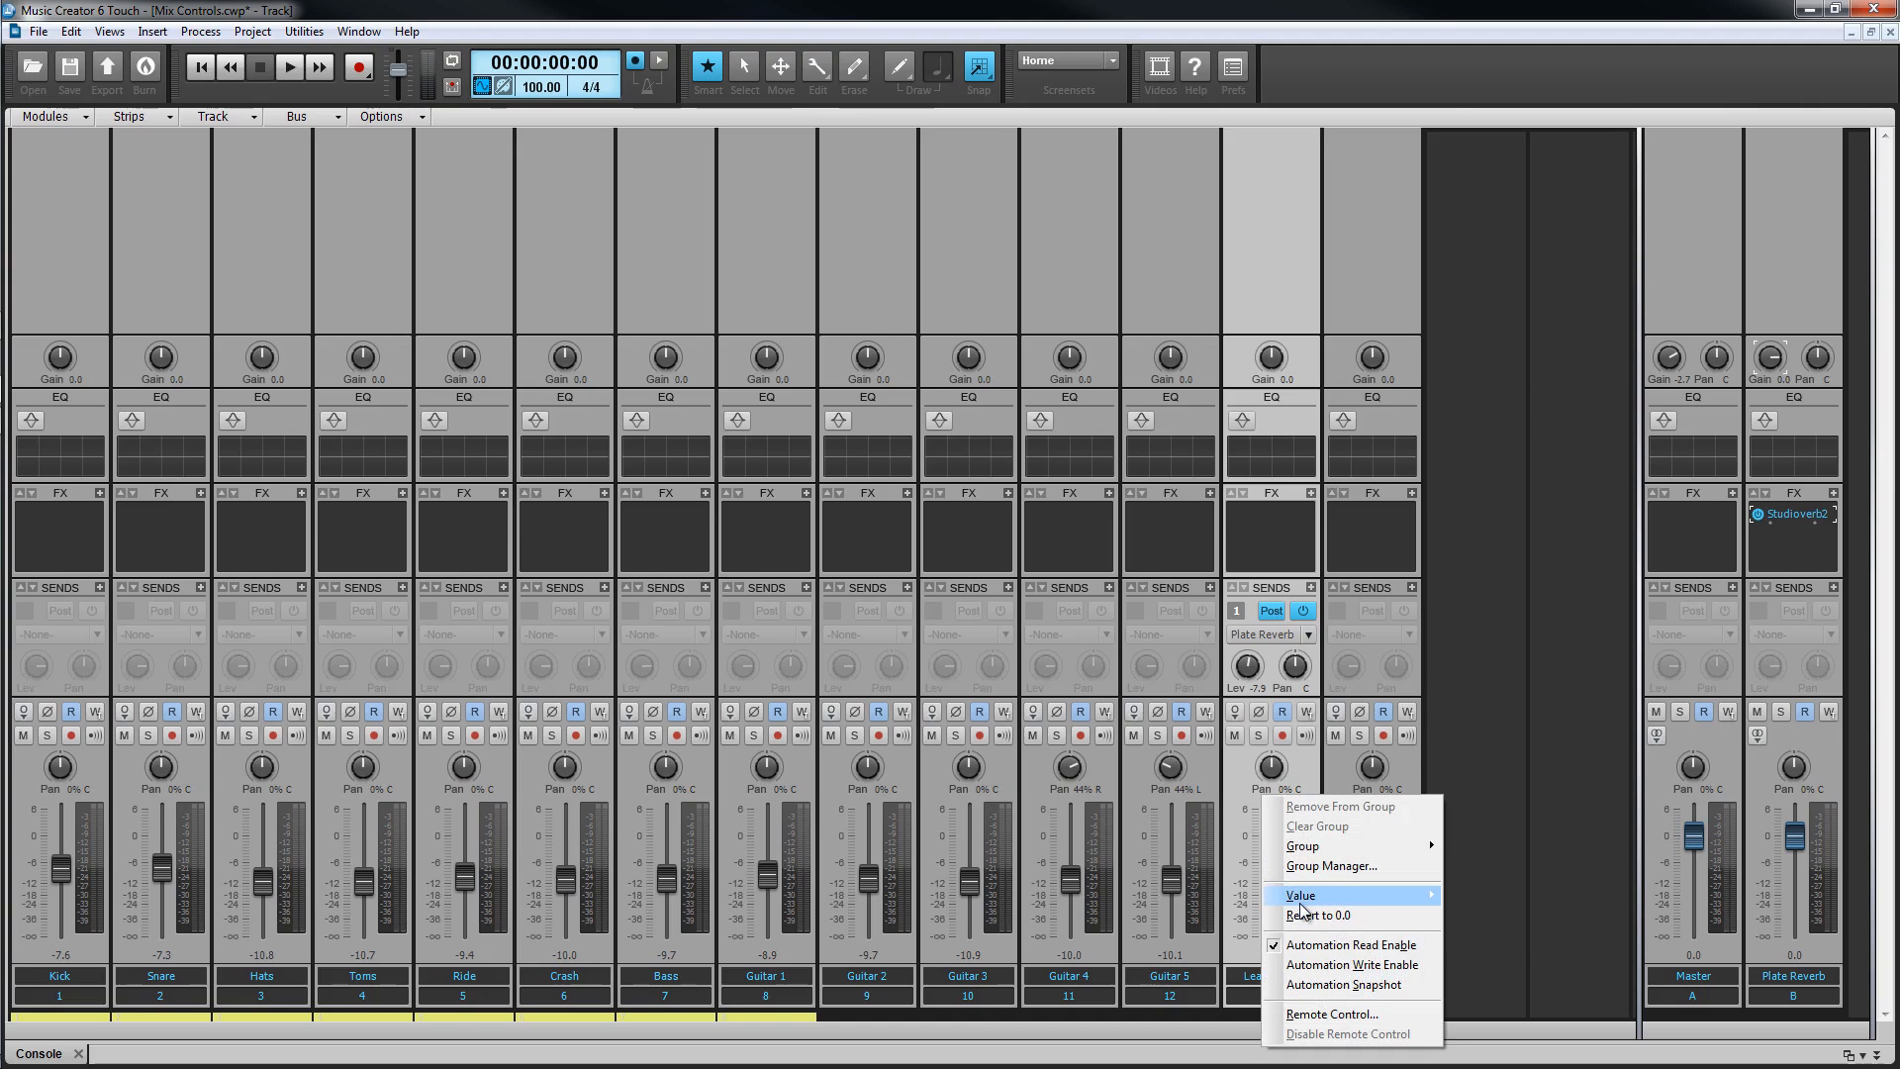
mouse_move(1302, 901)
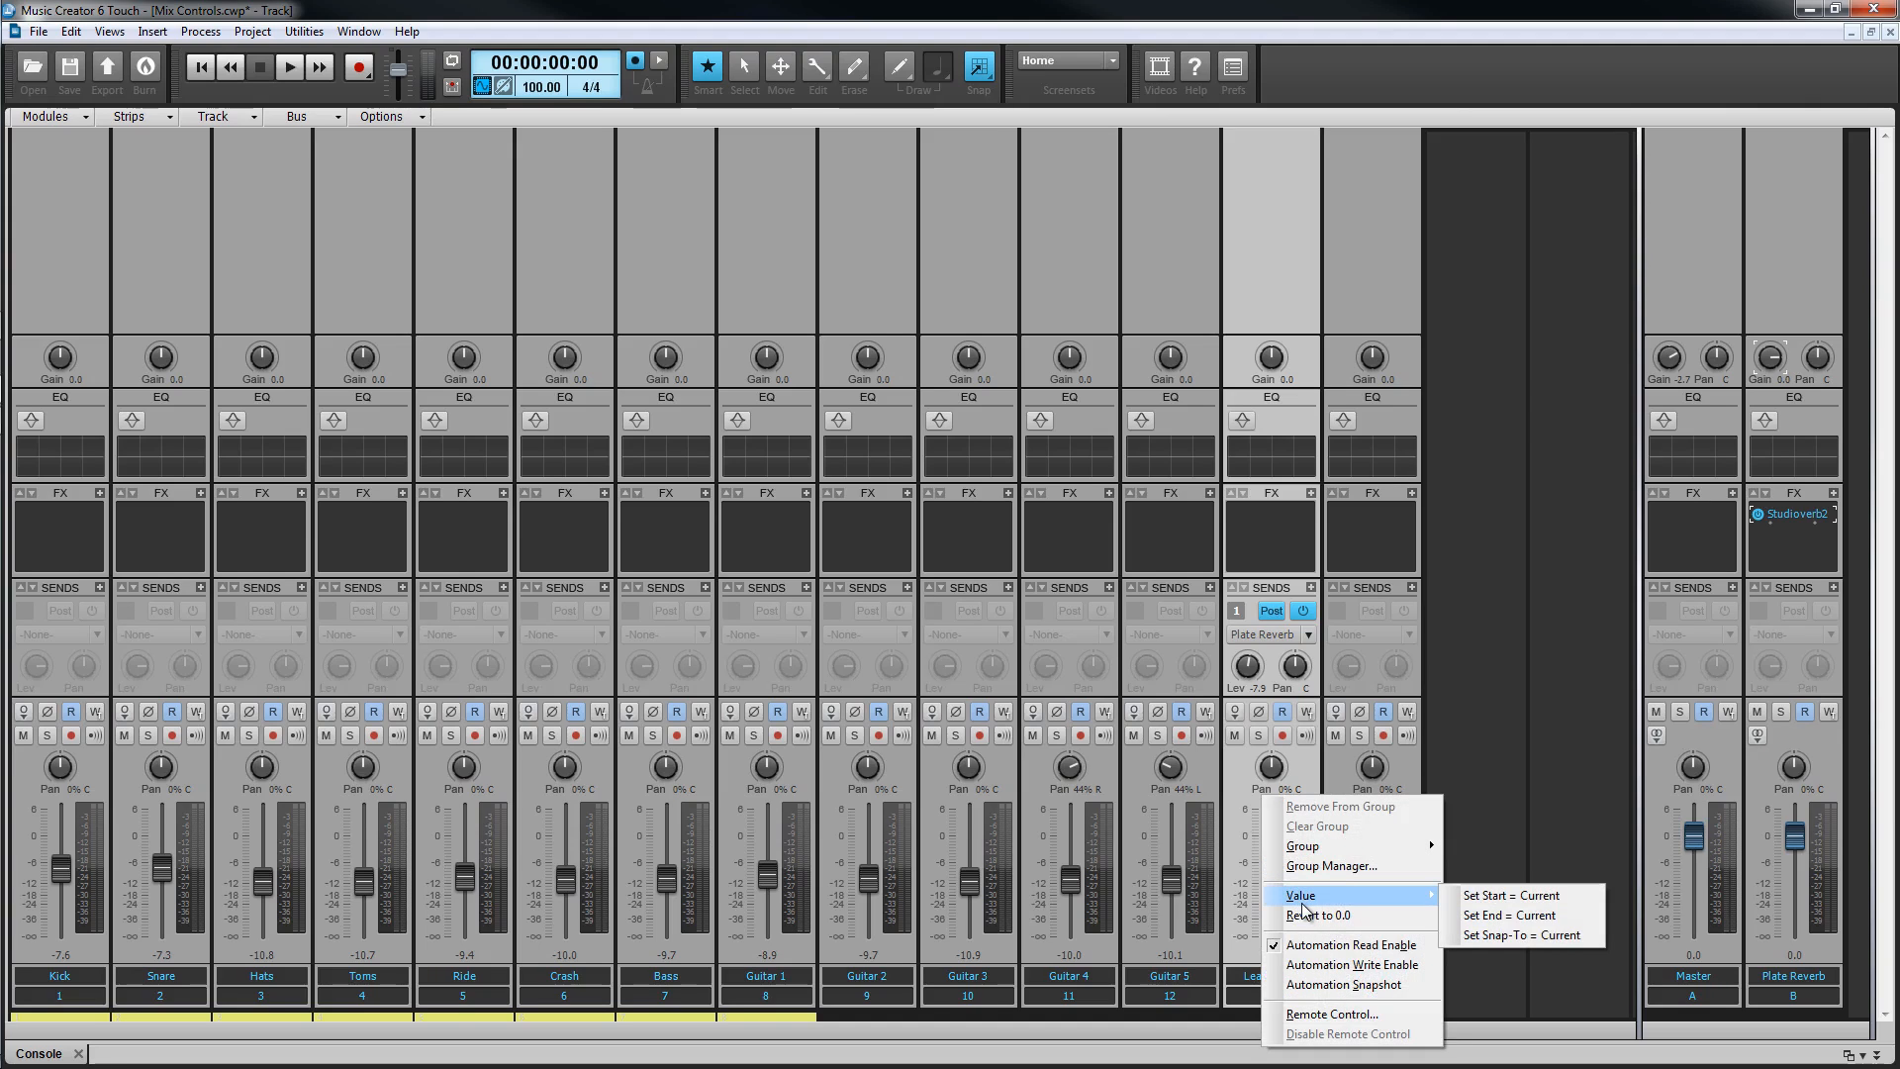
click(1510, 937)
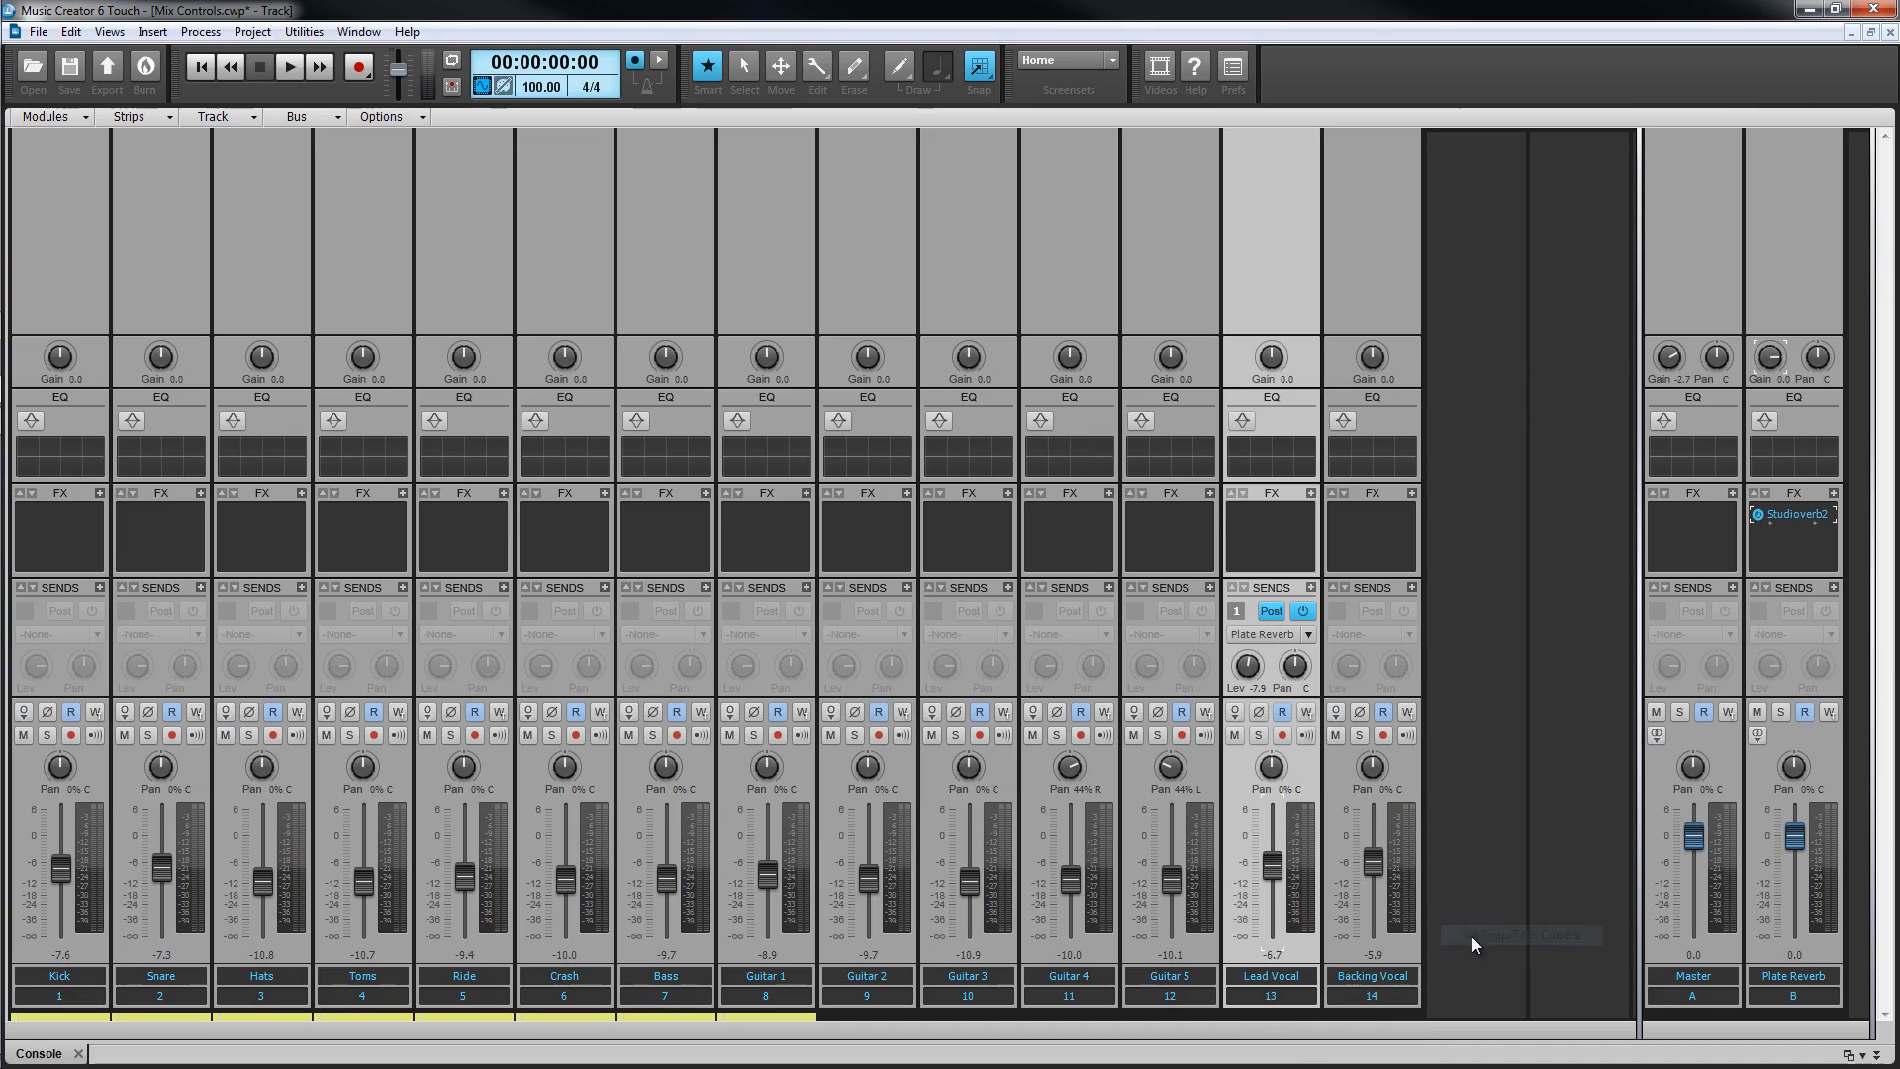
double_click(1277, 869)
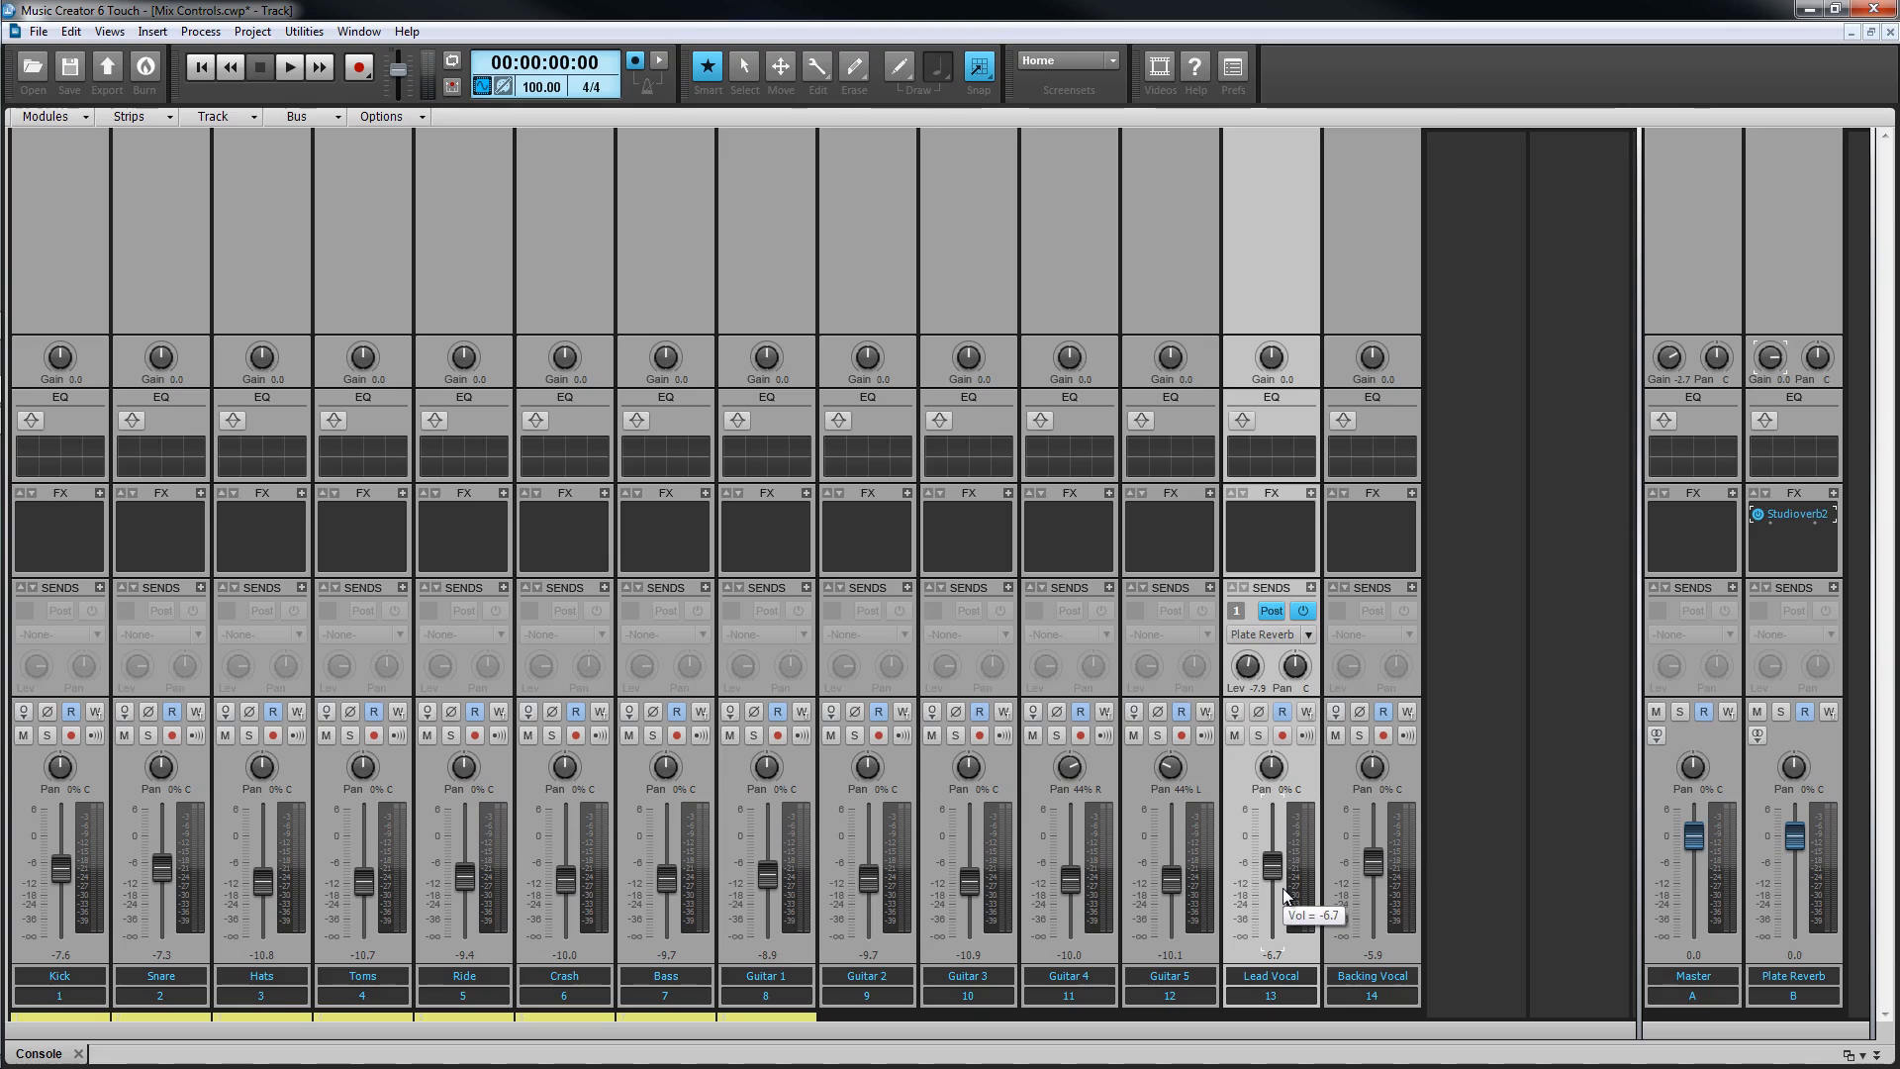
Try the solo and mute switches on Lead Vocal and Guitar 5, switching them all off again.
click(1257, 735)
click(1133, 735)
click(1133, 735)
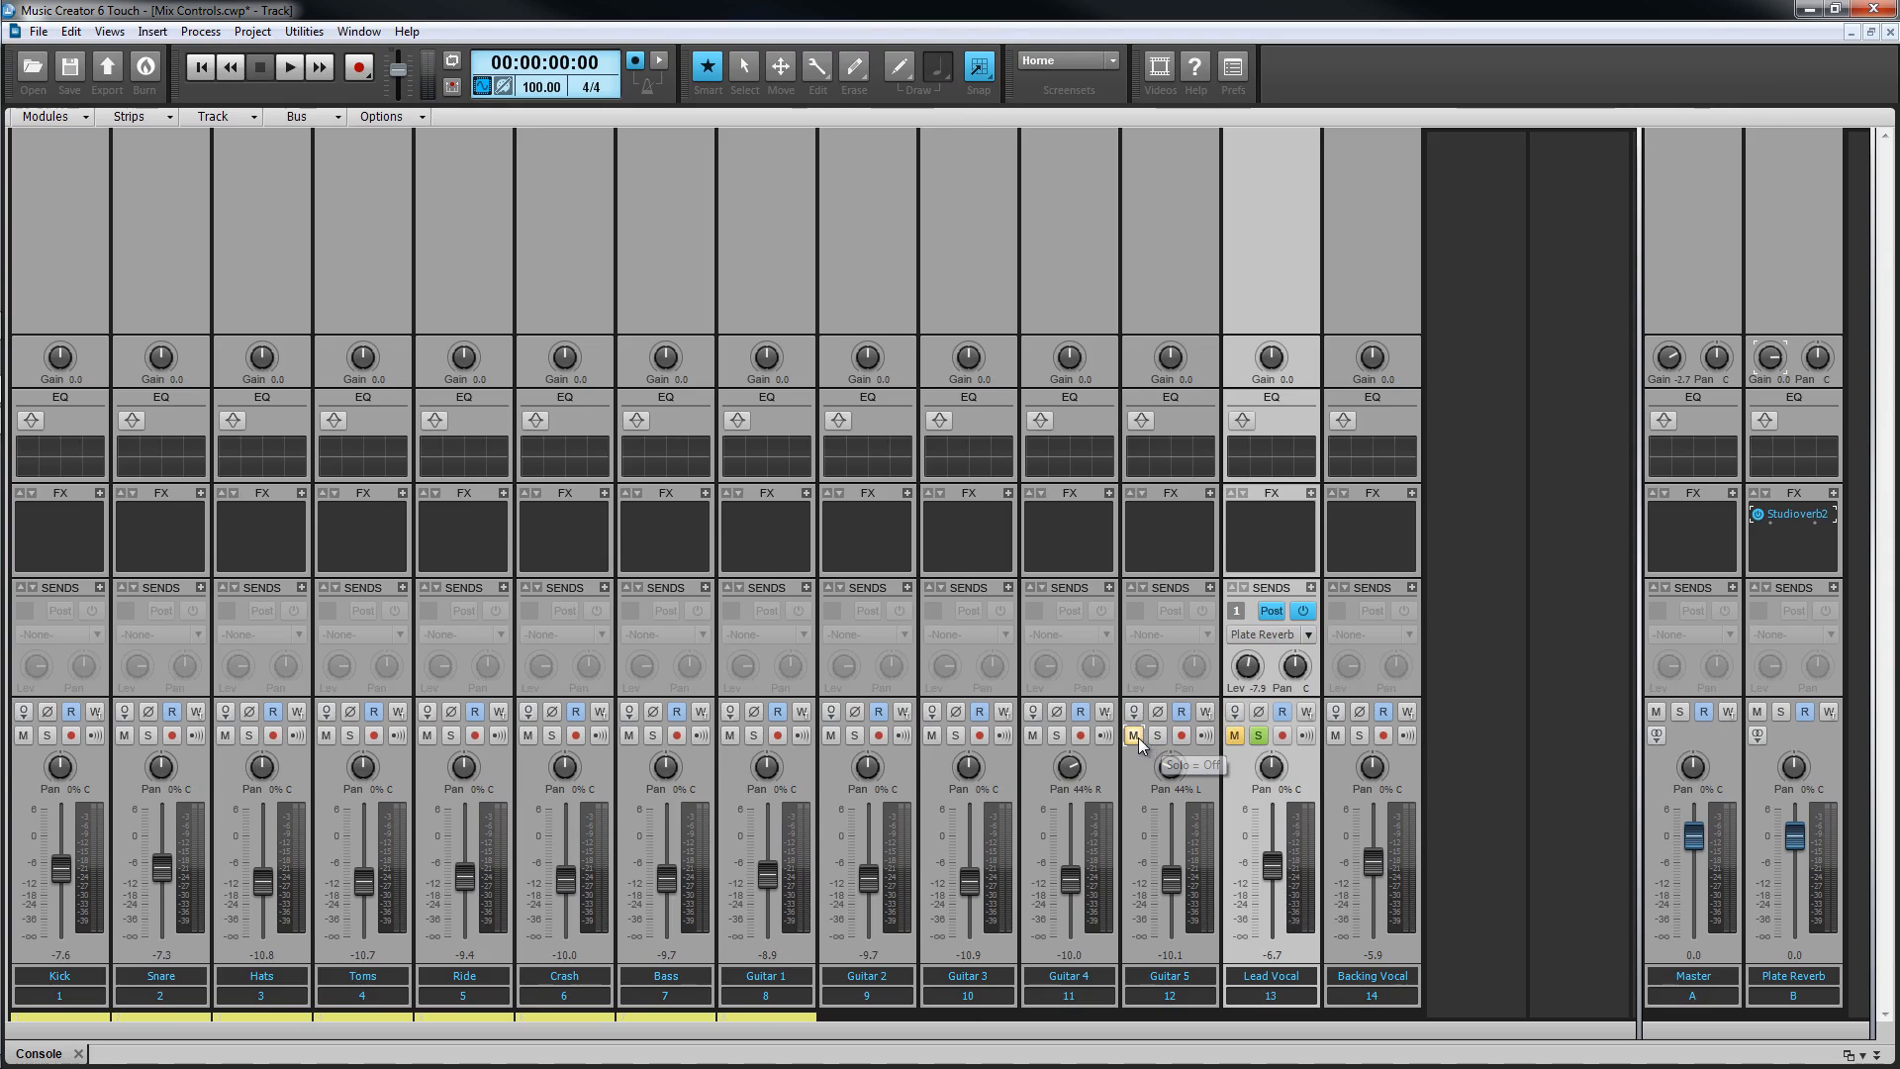
click(1255, 735)
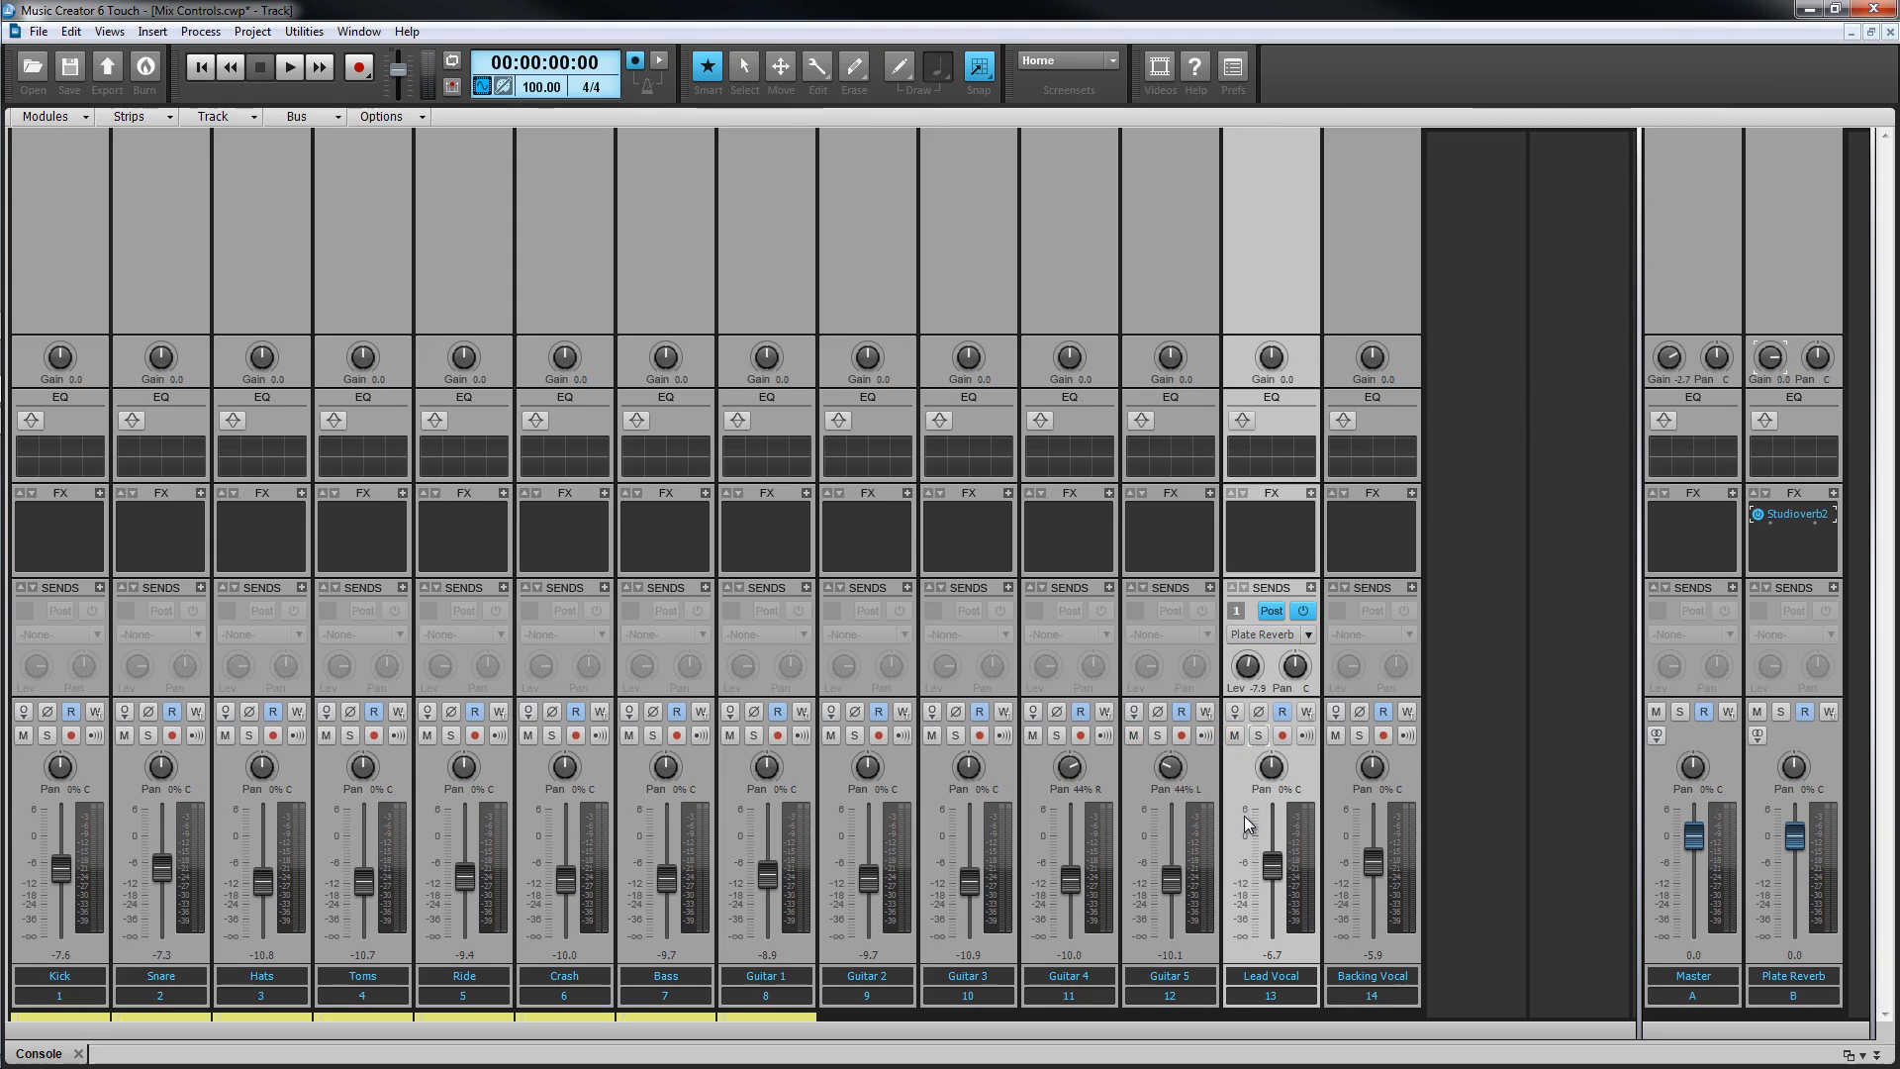
Toggle interleave, phase inversion and automation read on the Lead Vocal strip, restoring each setting.
click(1239, 719)
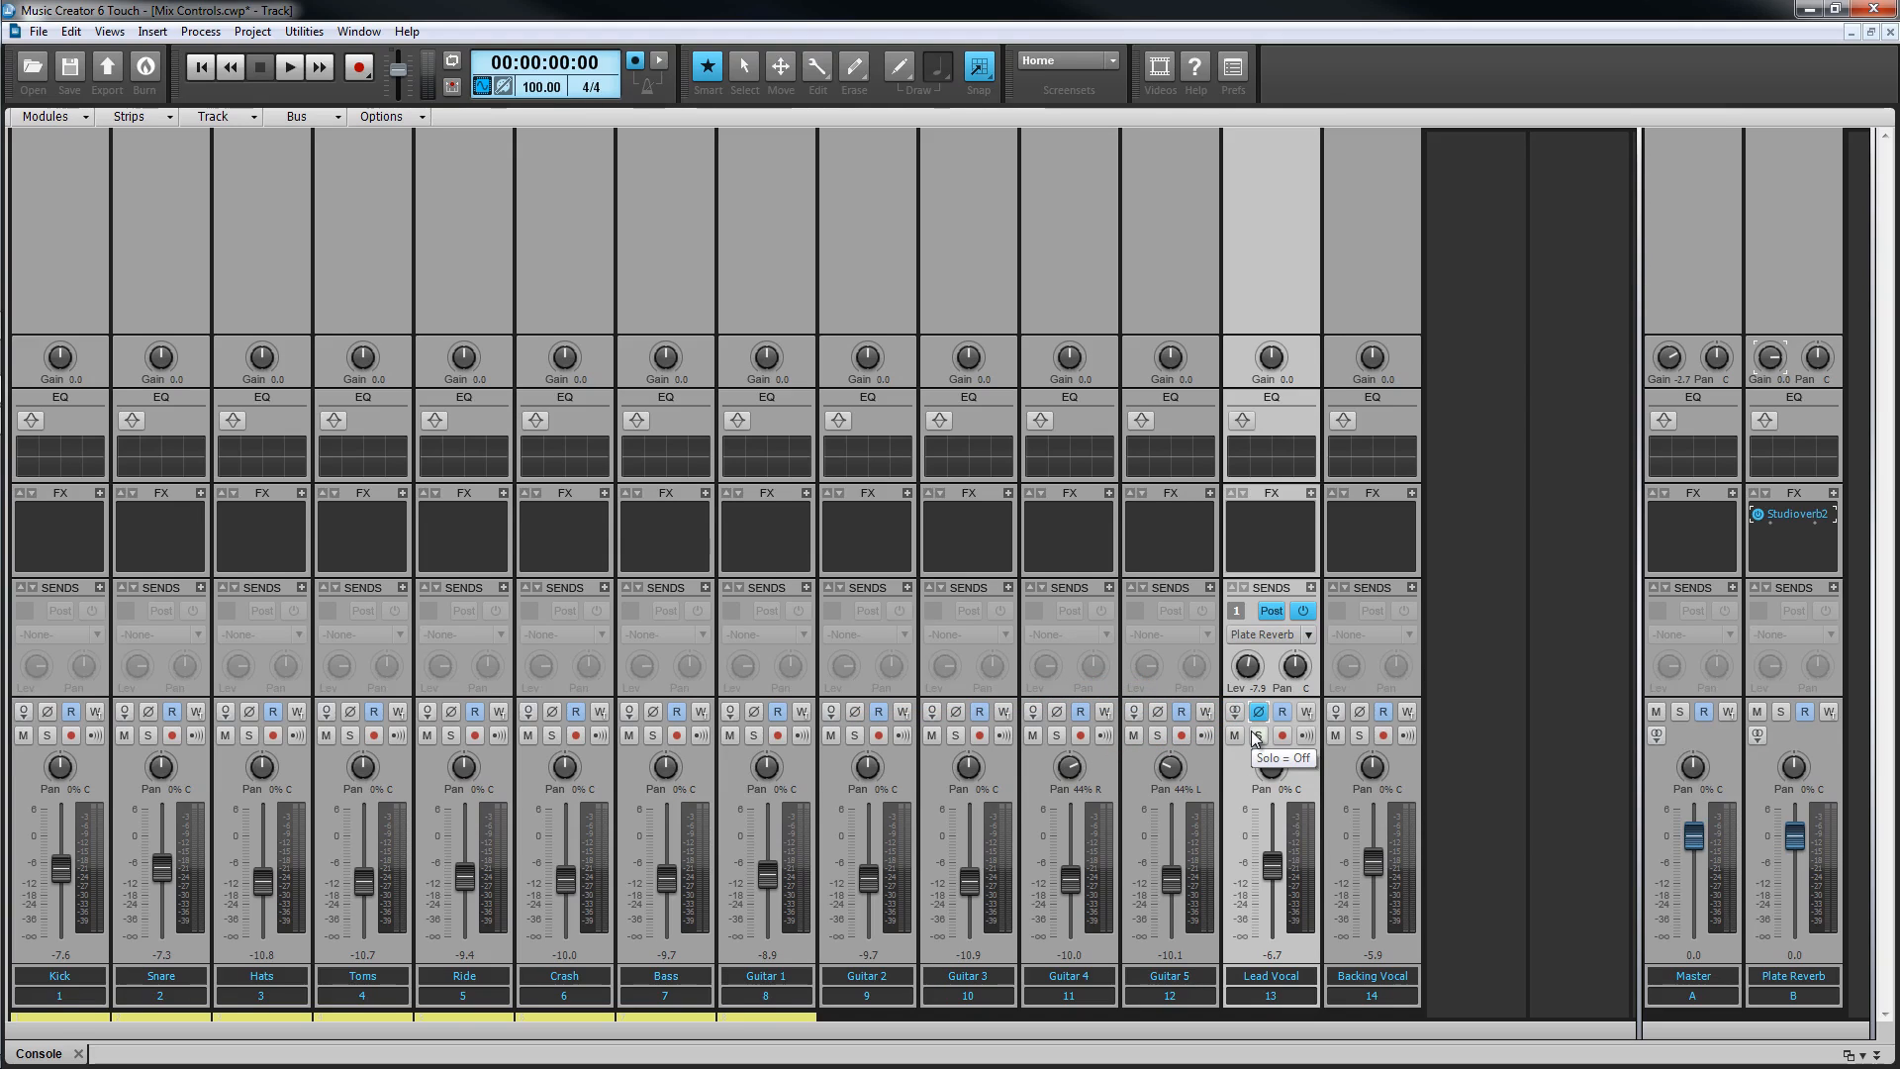
click(1258, 711)
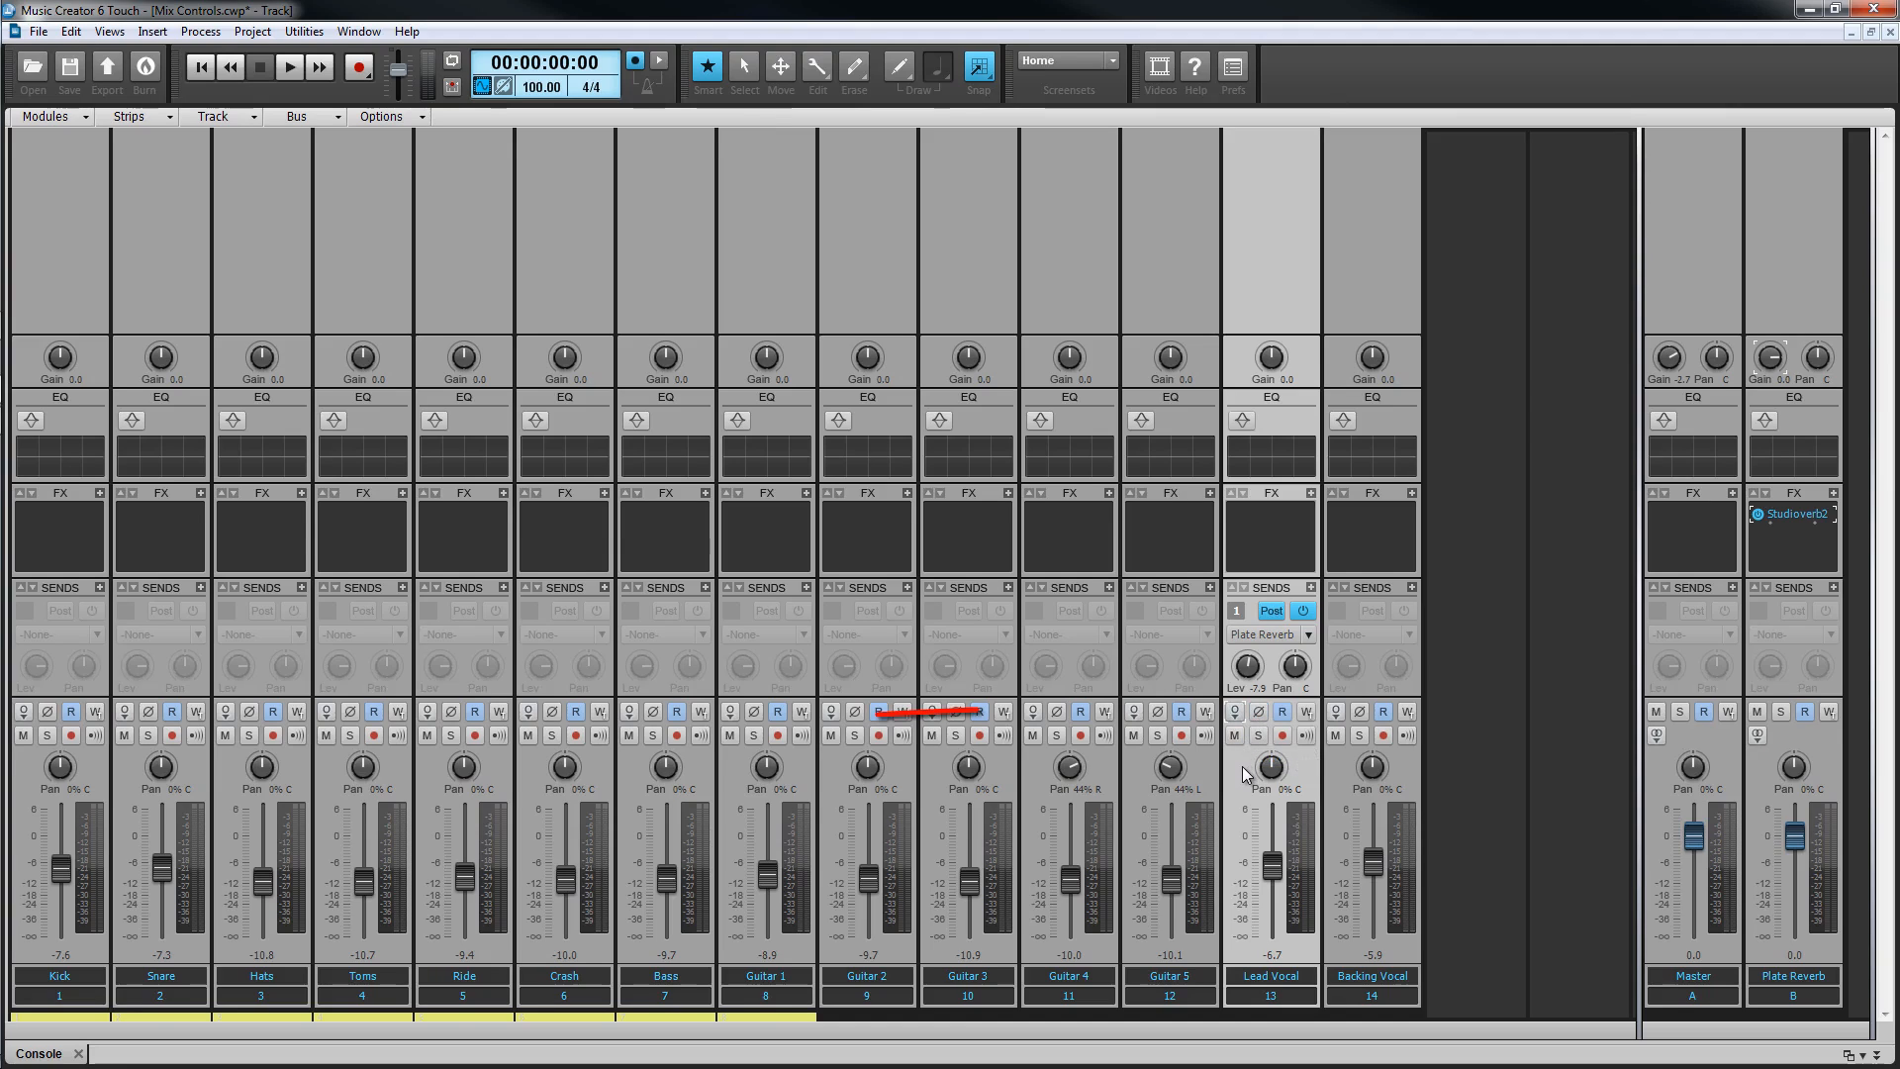
click(1281, 711)
click(1281, 711)
Select the Guitar 5 and Lead Vocal tracks, adjust their volumes together with Lead Vocal at -7.0, and reselect only Lead Vocal.
drag(1171, 1002, 1249, 999)
drag(1274, 865, 1274, 865)
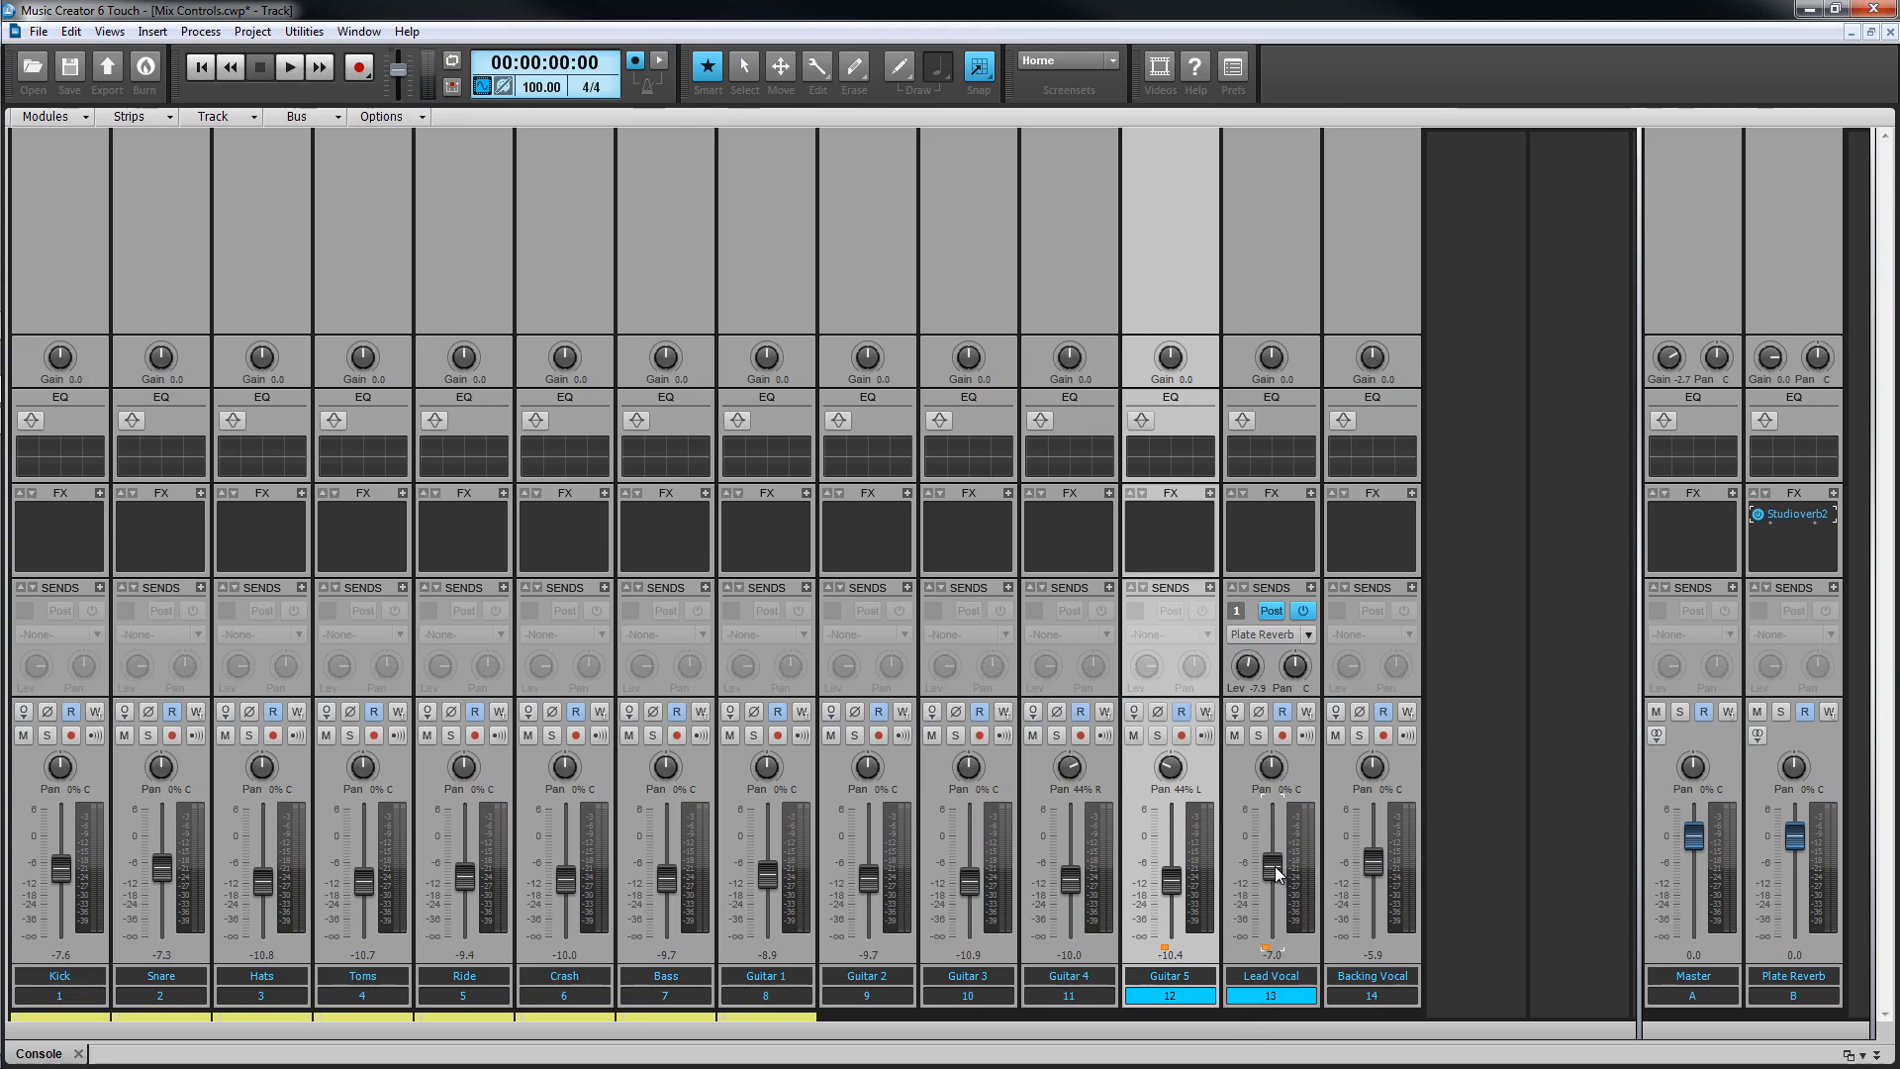
click(1273, 997)
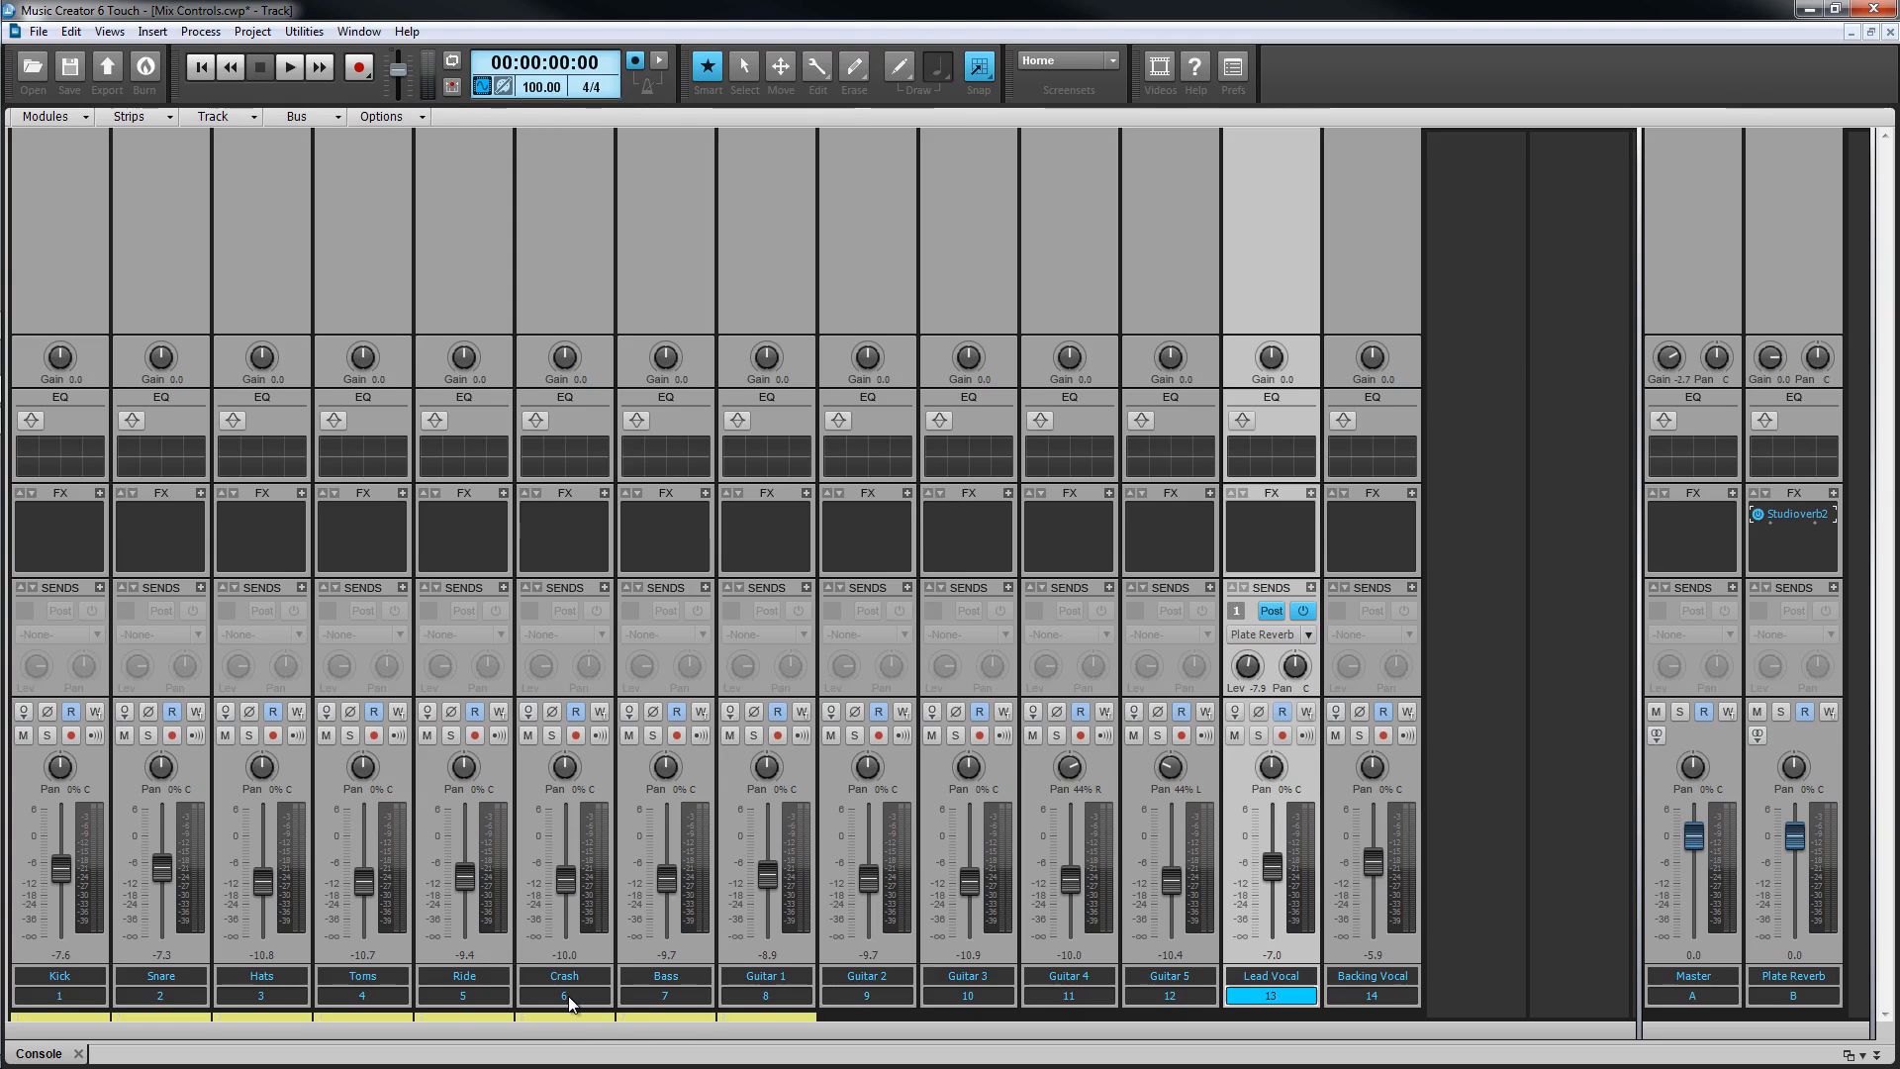
Select tracks 1 to 6, Kick to Crash, and assign their volume faders to a new control group named Drums.
drag(568, 995, 56, 998)
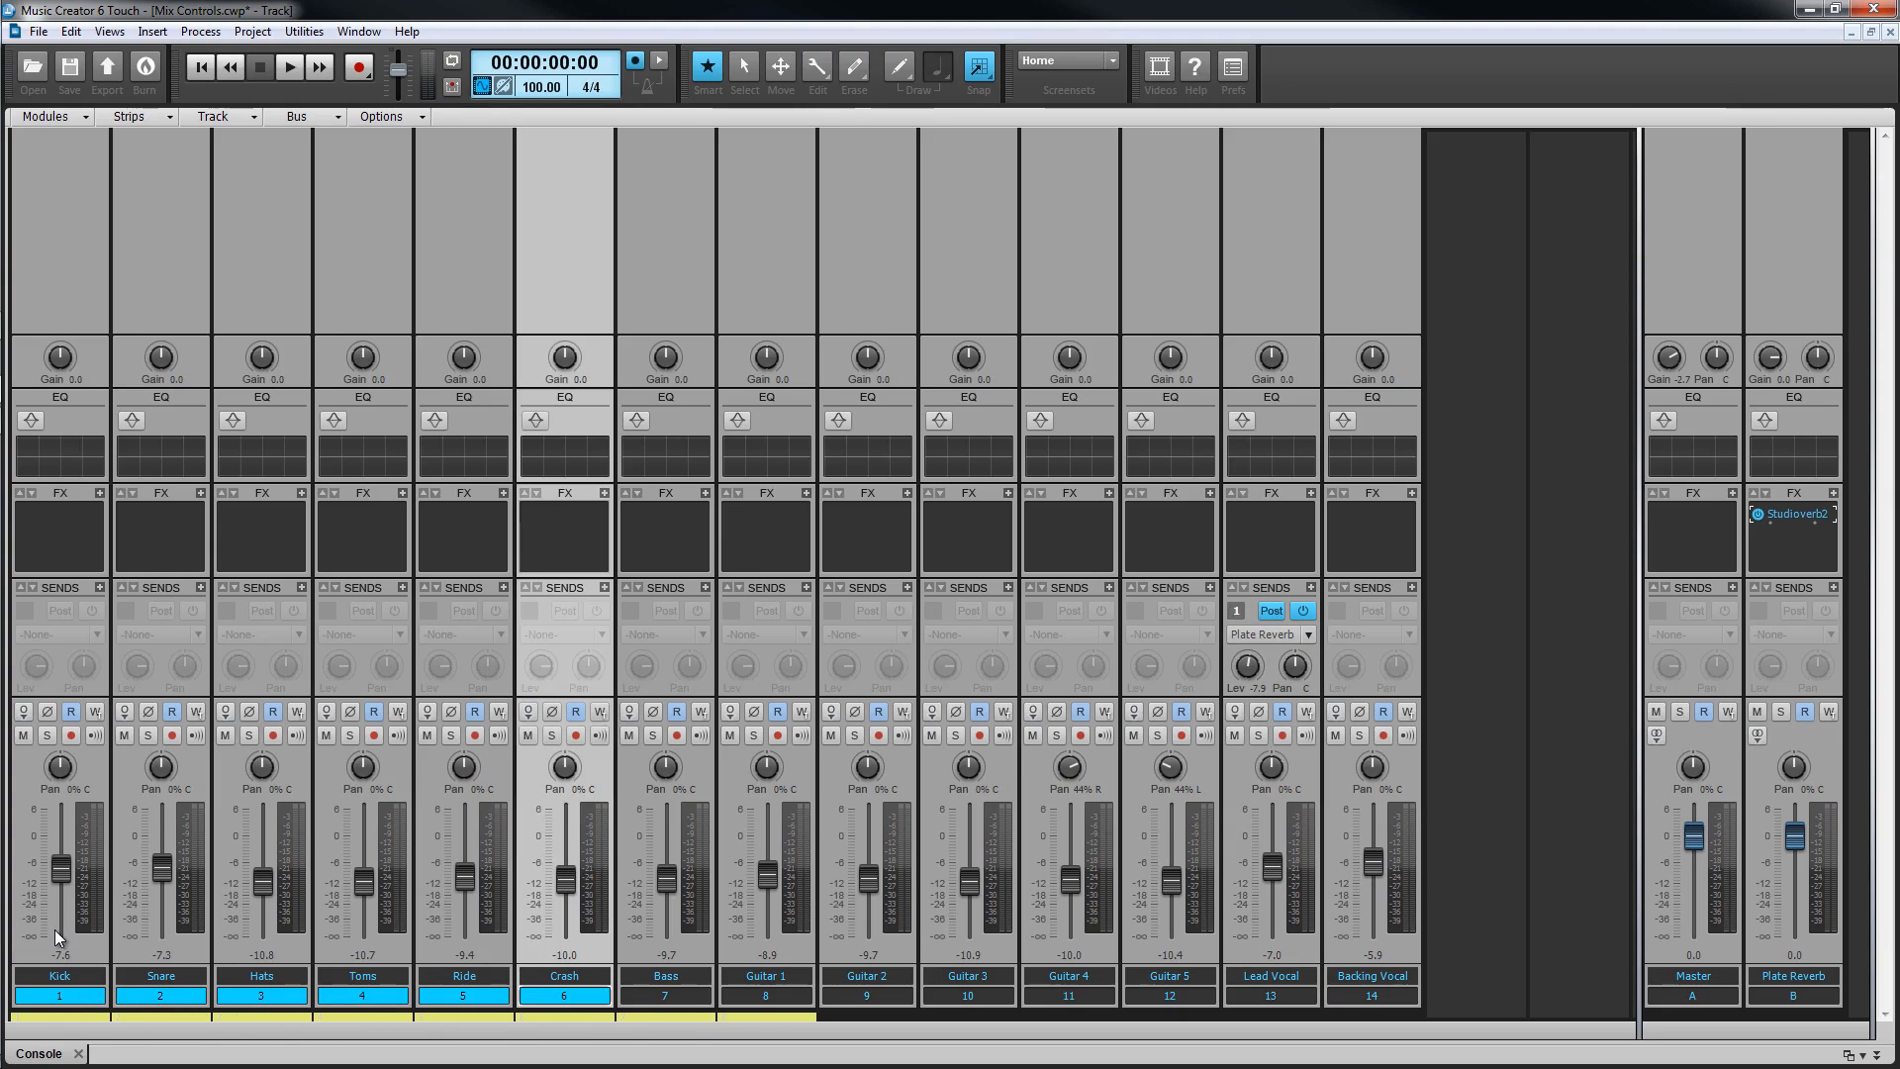
right_click(57, 867)
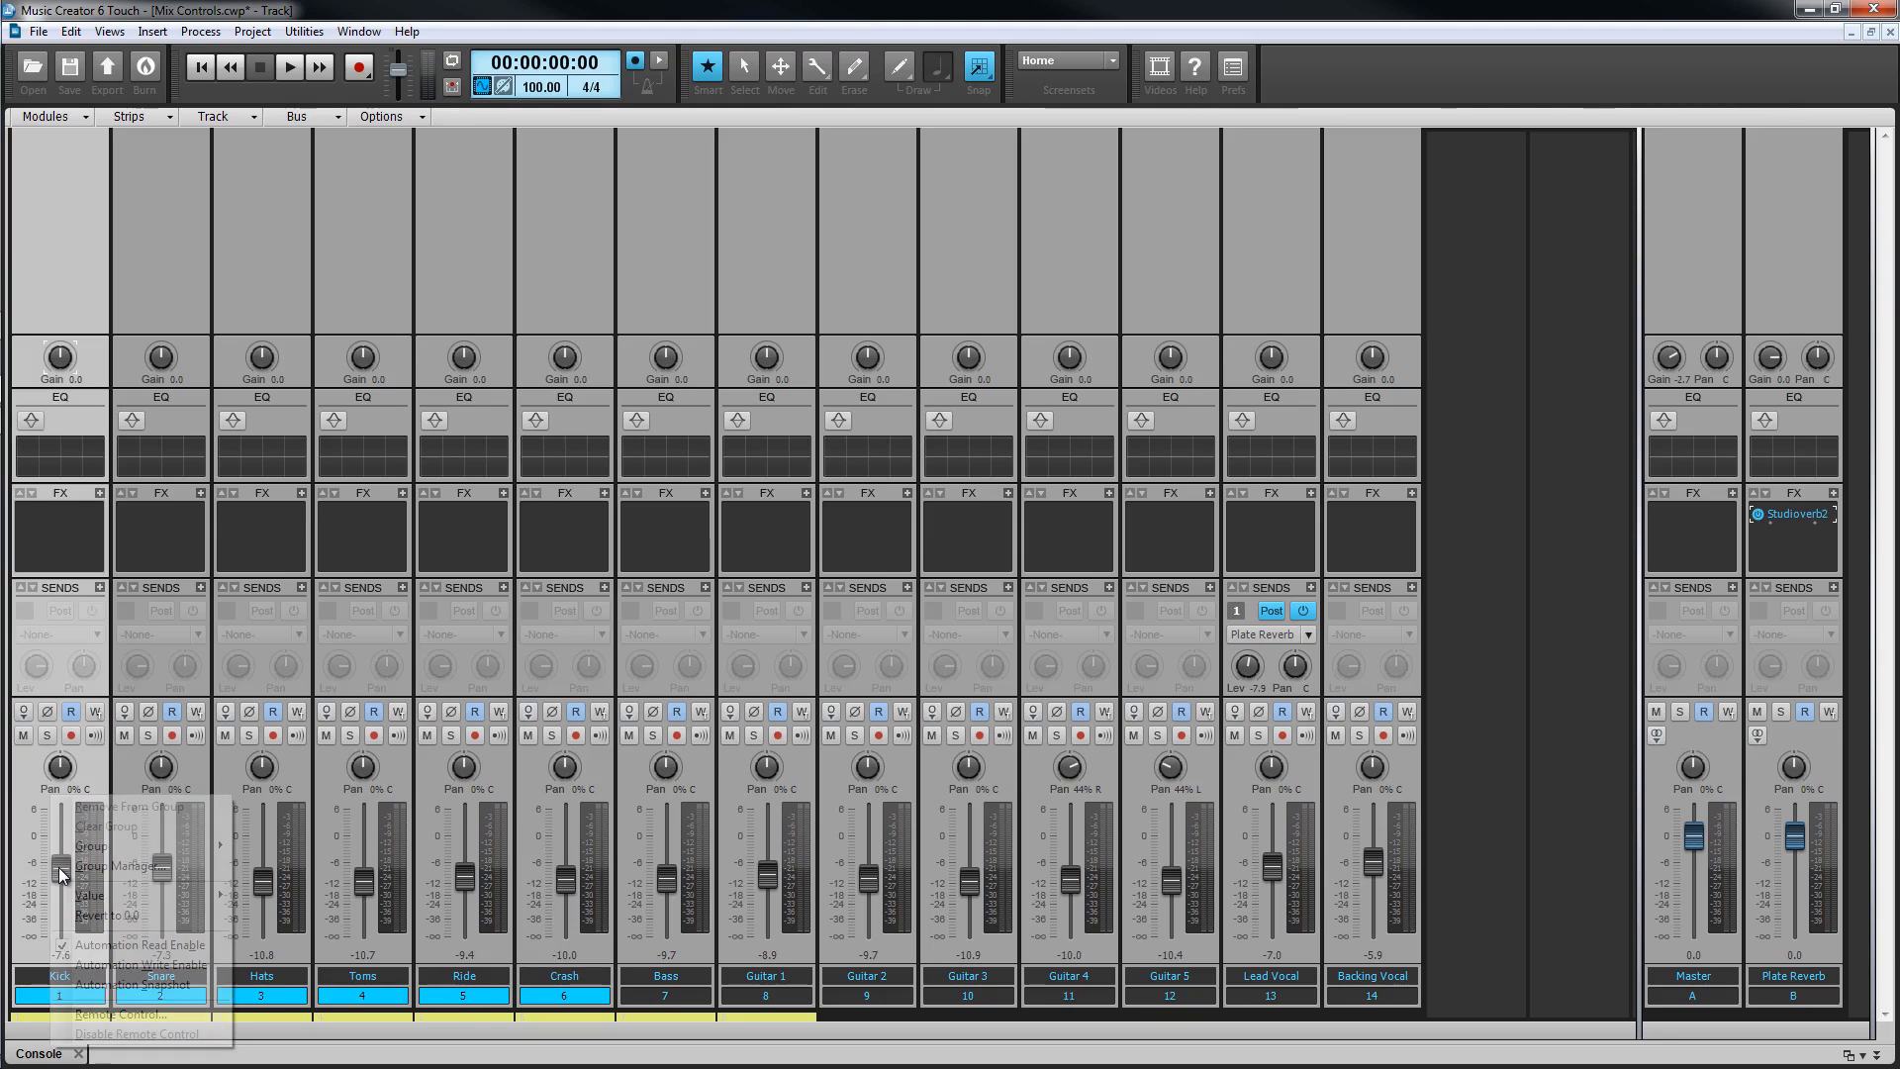
mouse_move(87, 848)
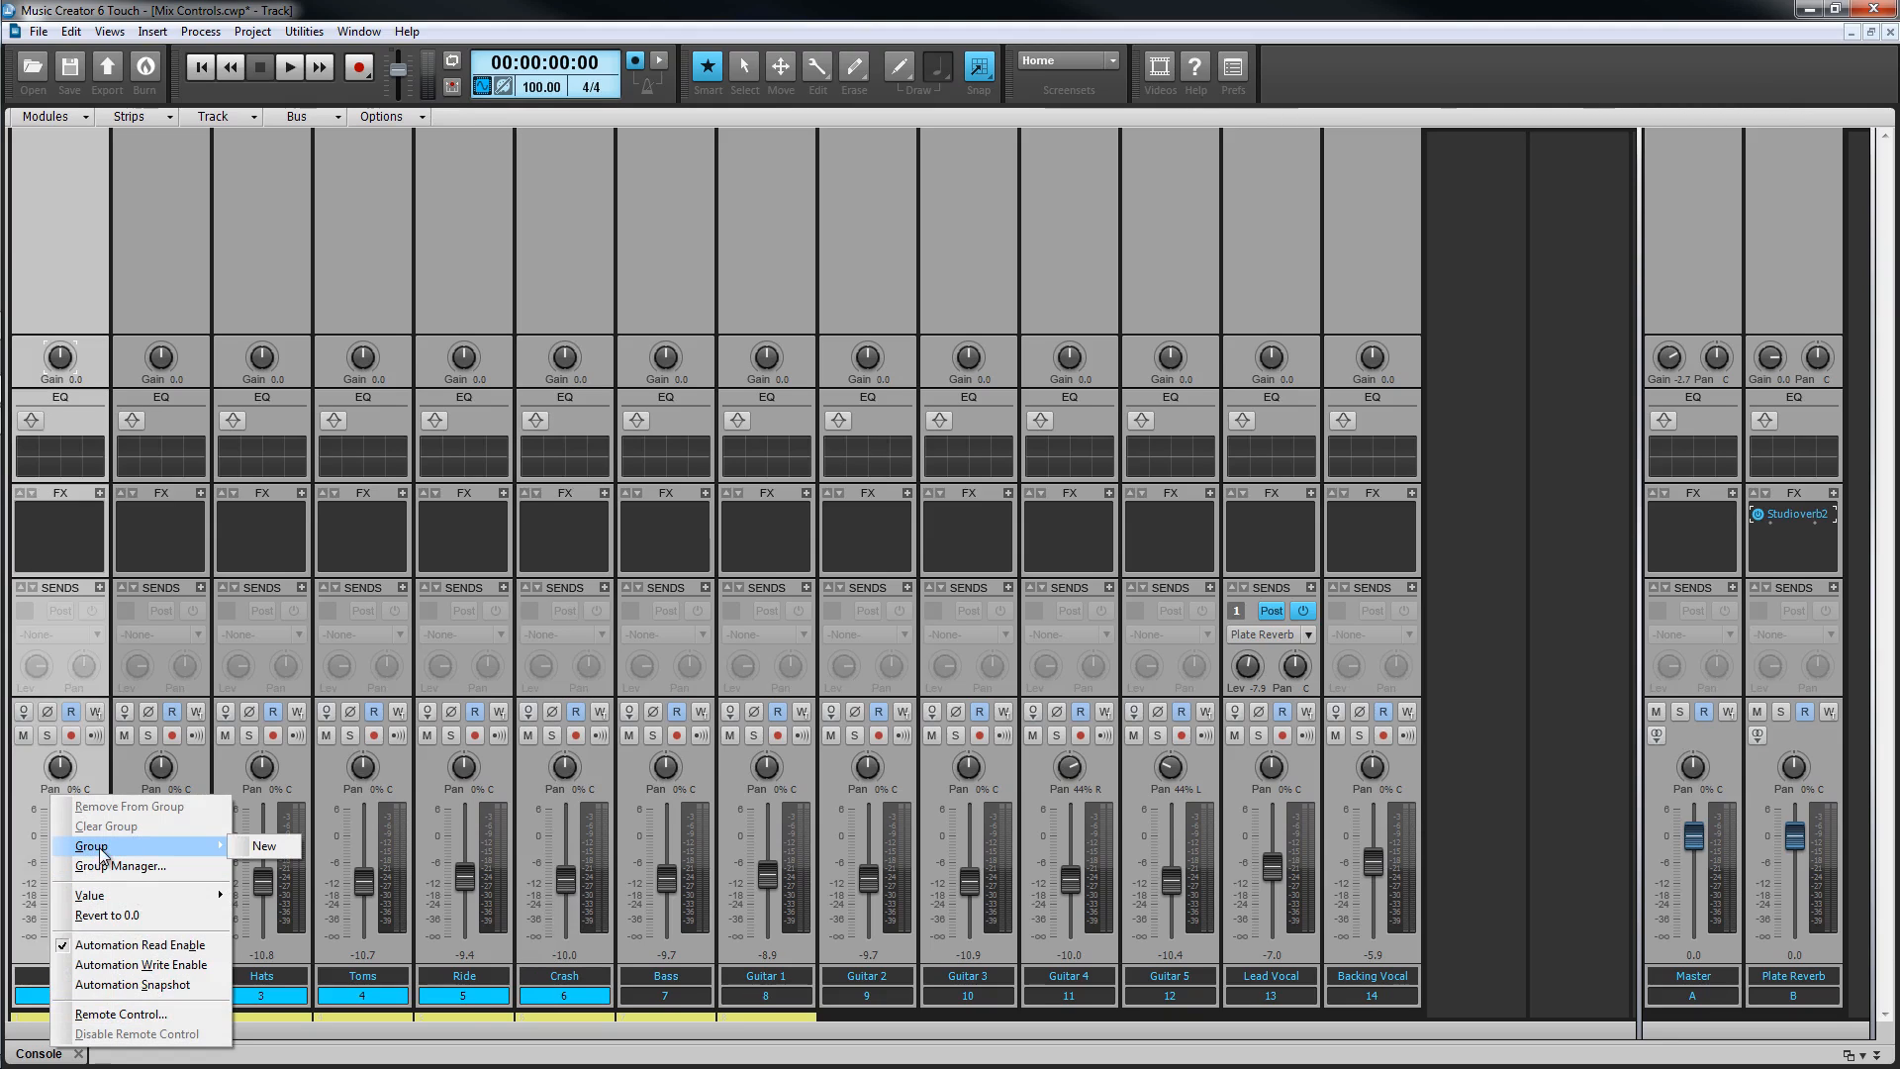
click(256, 847)
text(Drums)
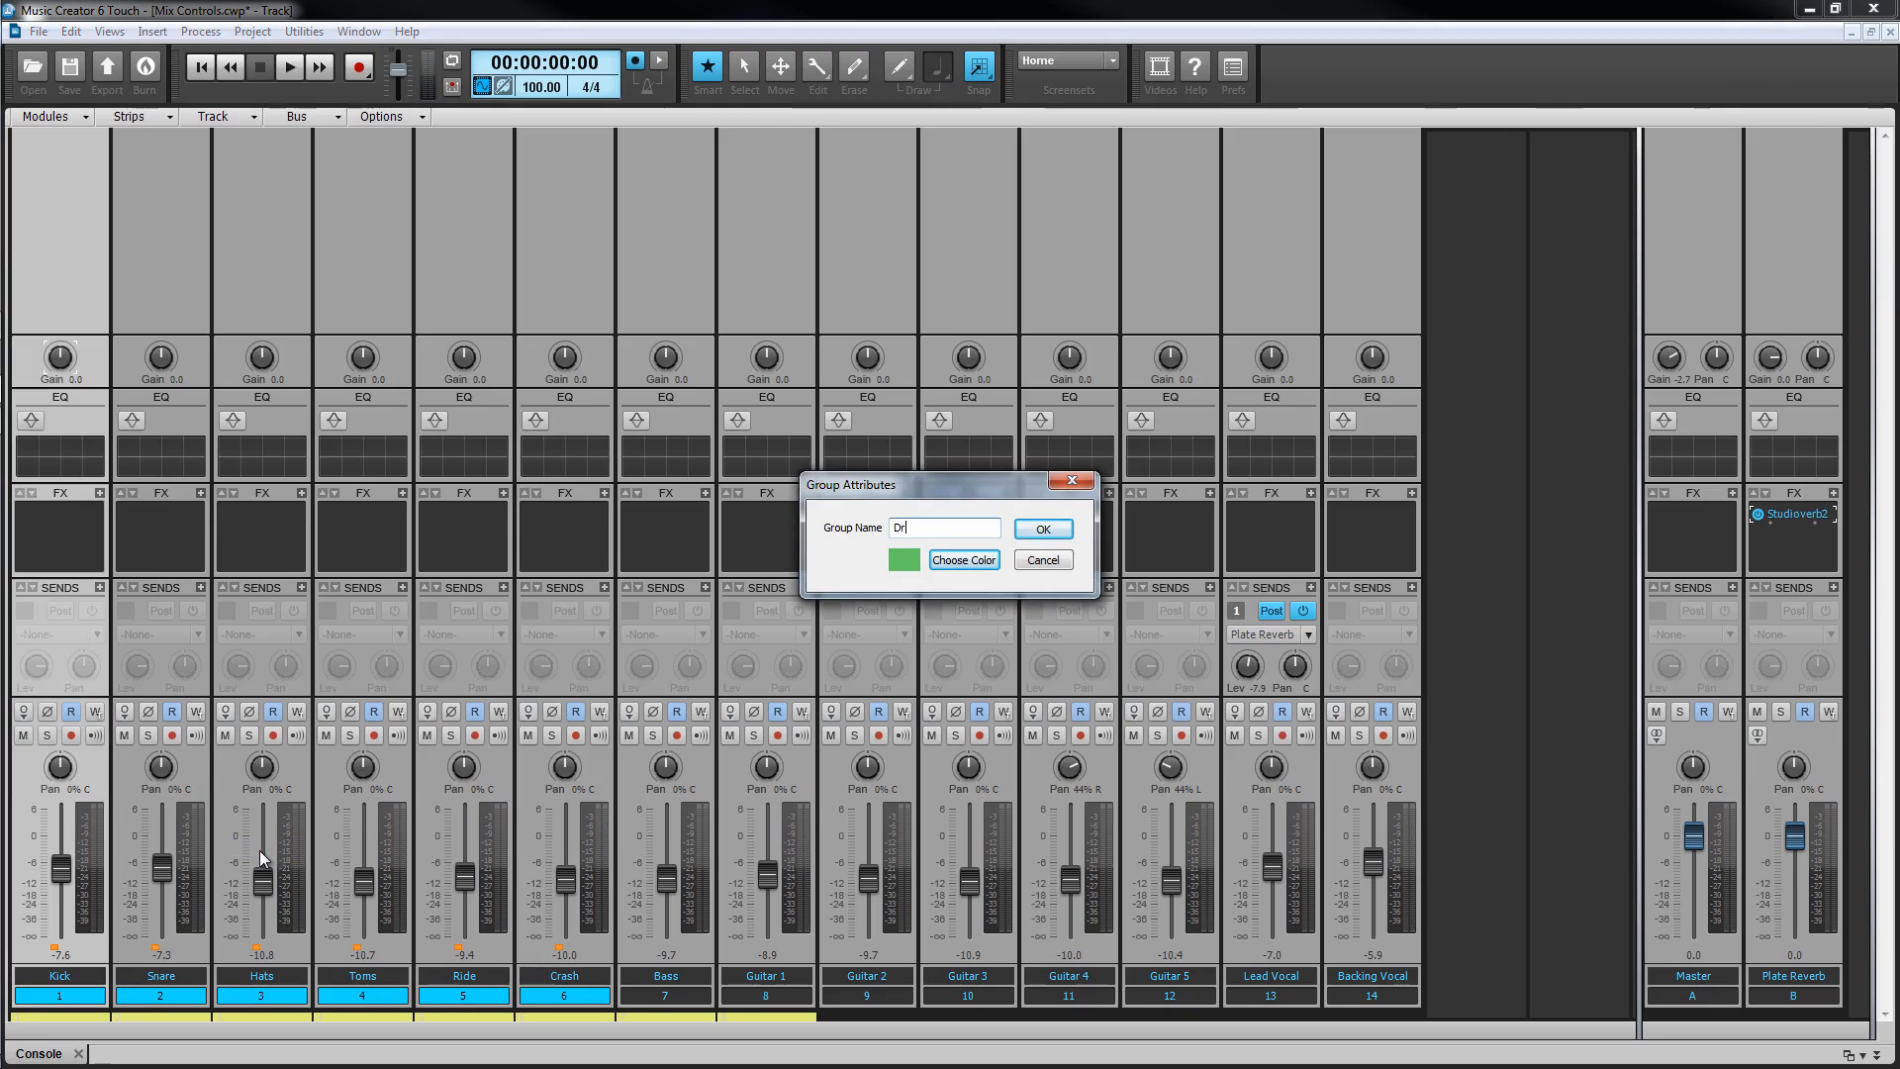
click(1045, 531)
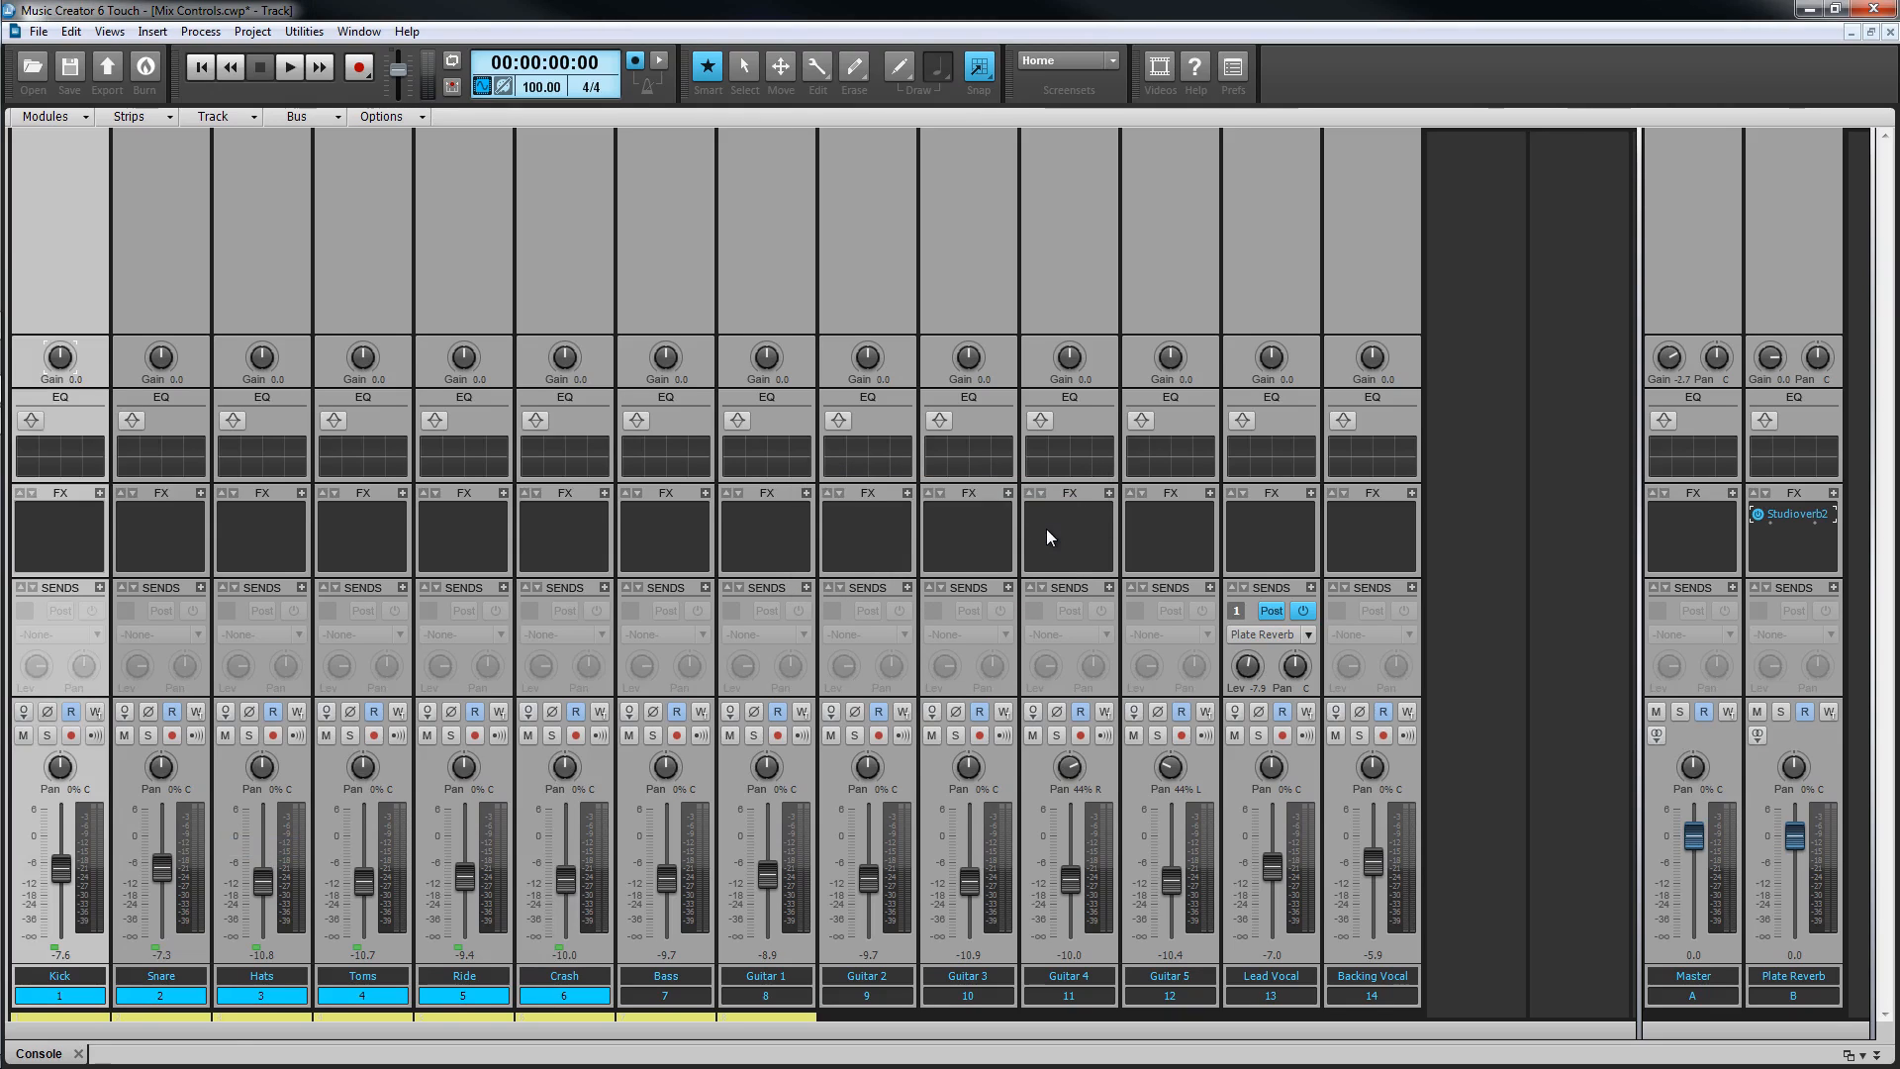
Lower the grouped drum faders until Kick is at -8.6, and set only the Toms volume to -11.2, independently of the group.
drag(572, 876, 572, 864)
scroll(572, 877, down, 4)
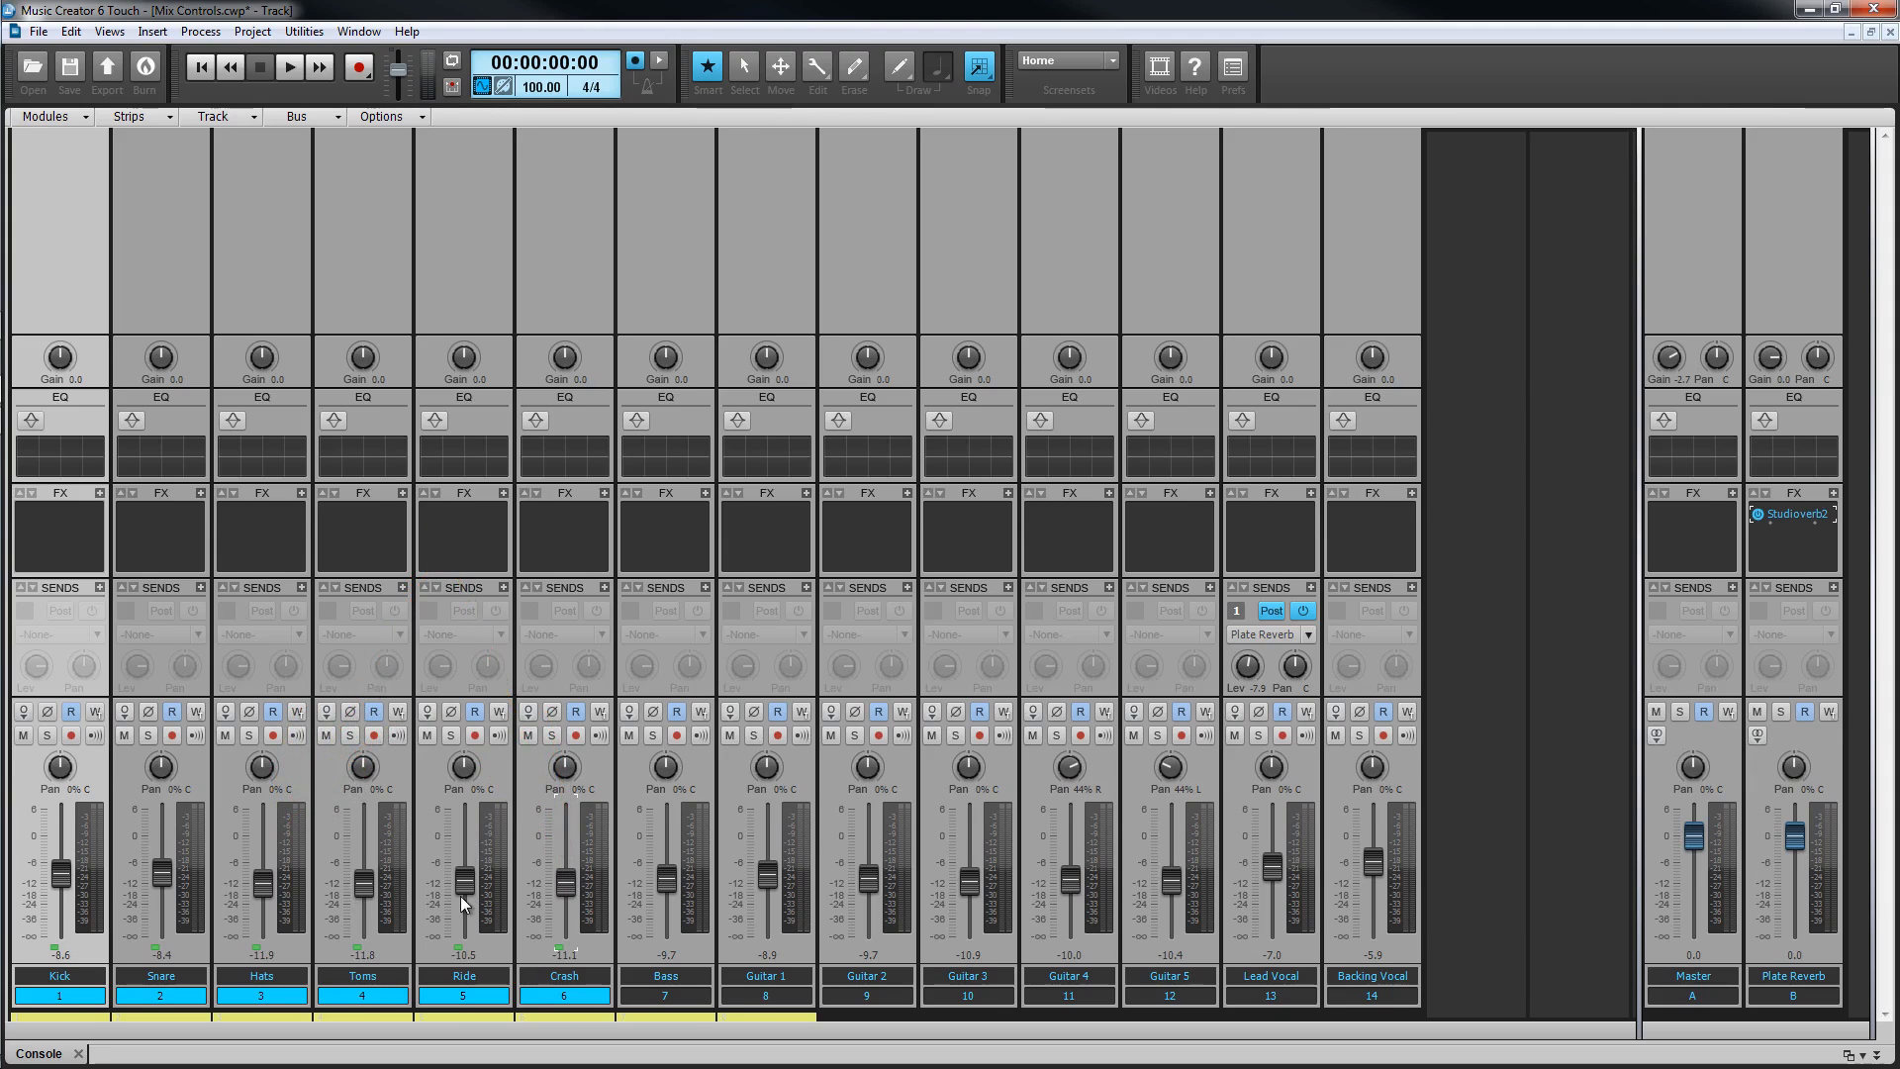
key(ctrl)
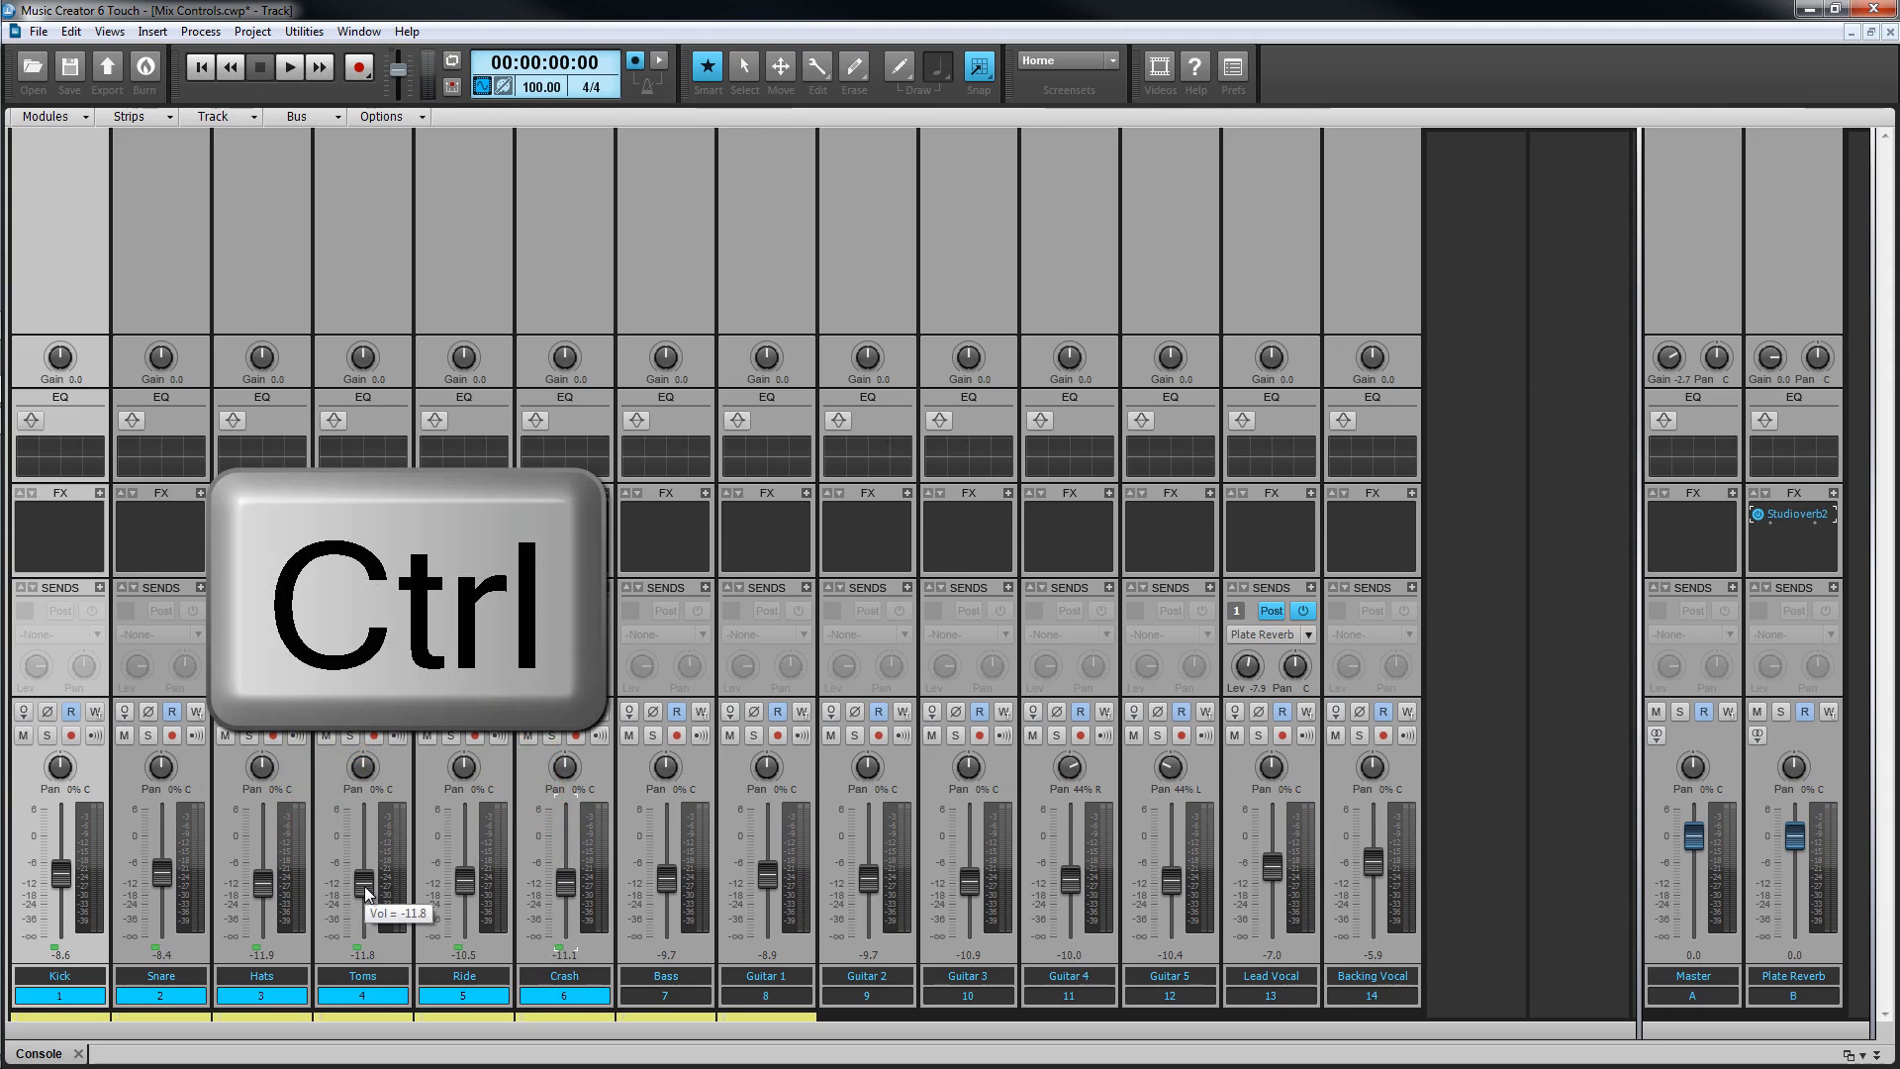
scroll(364, 889, down, 2)
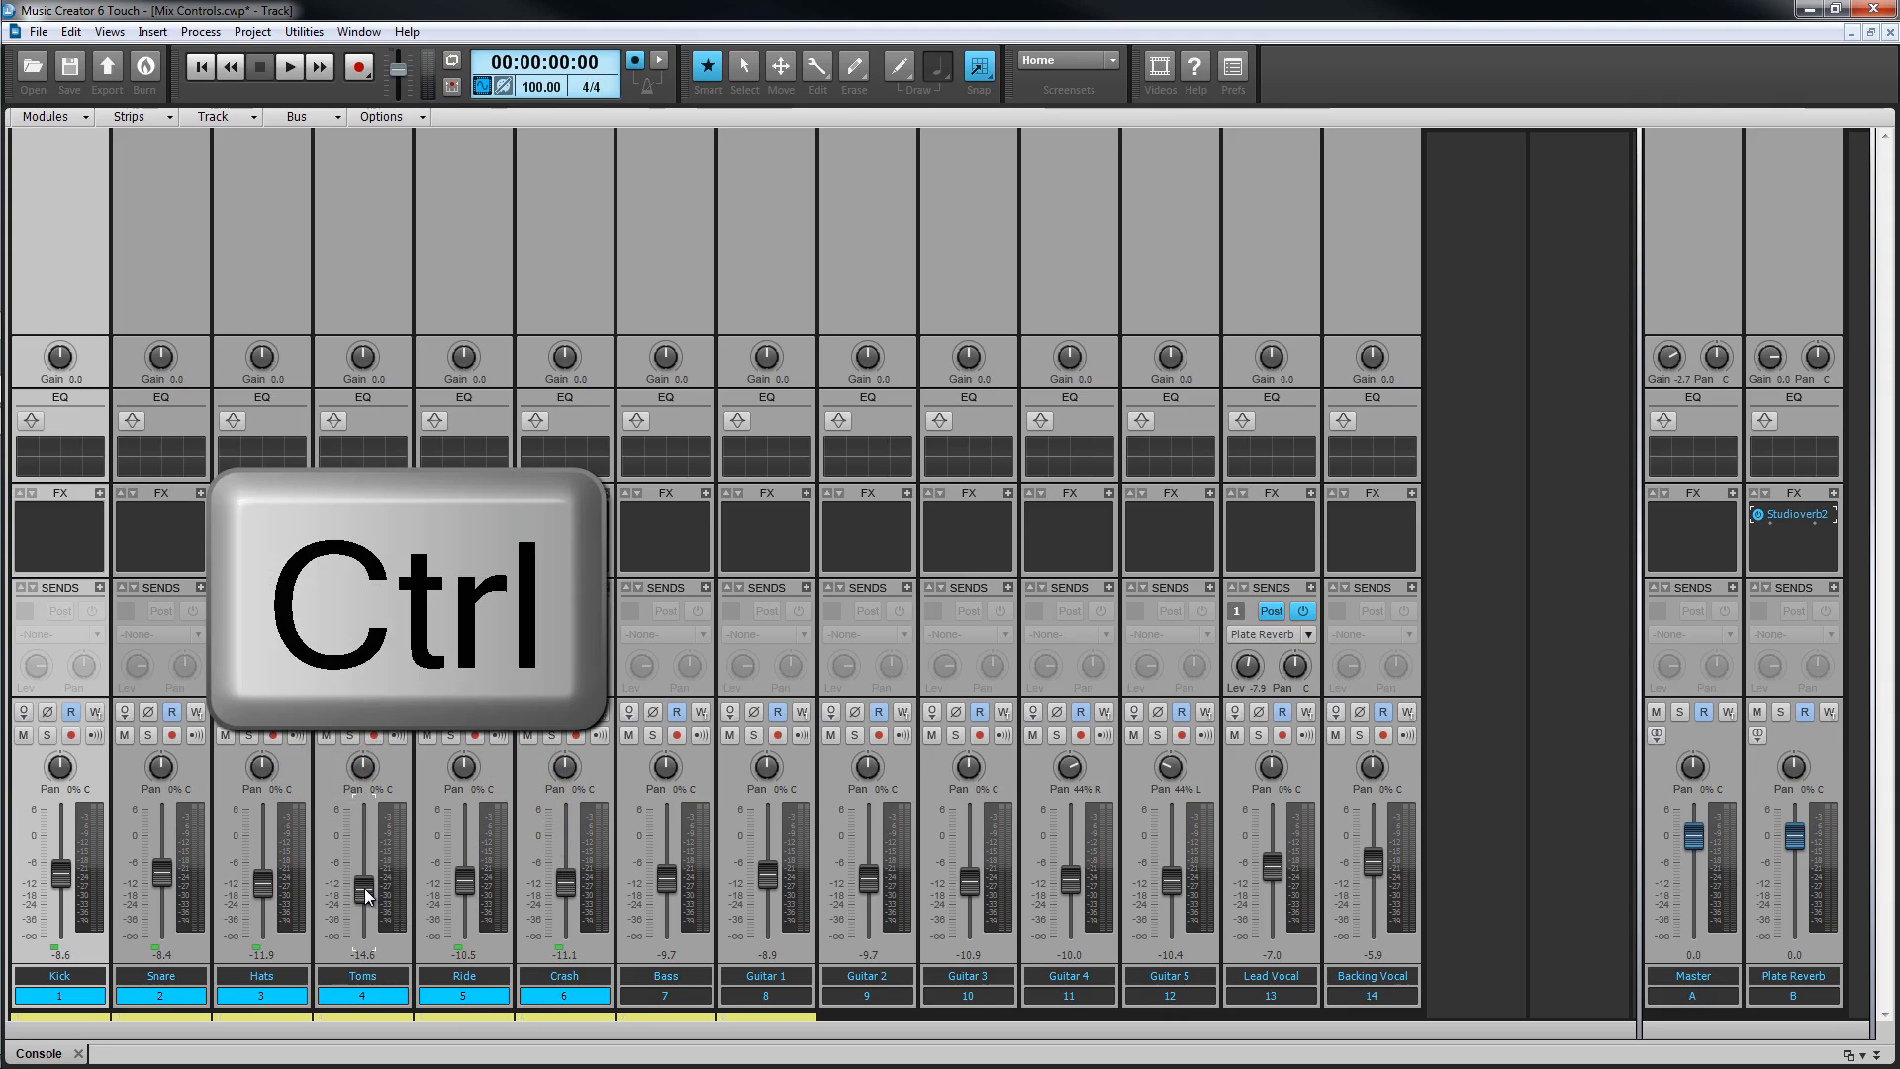
drag(365, 887, 366, 880)
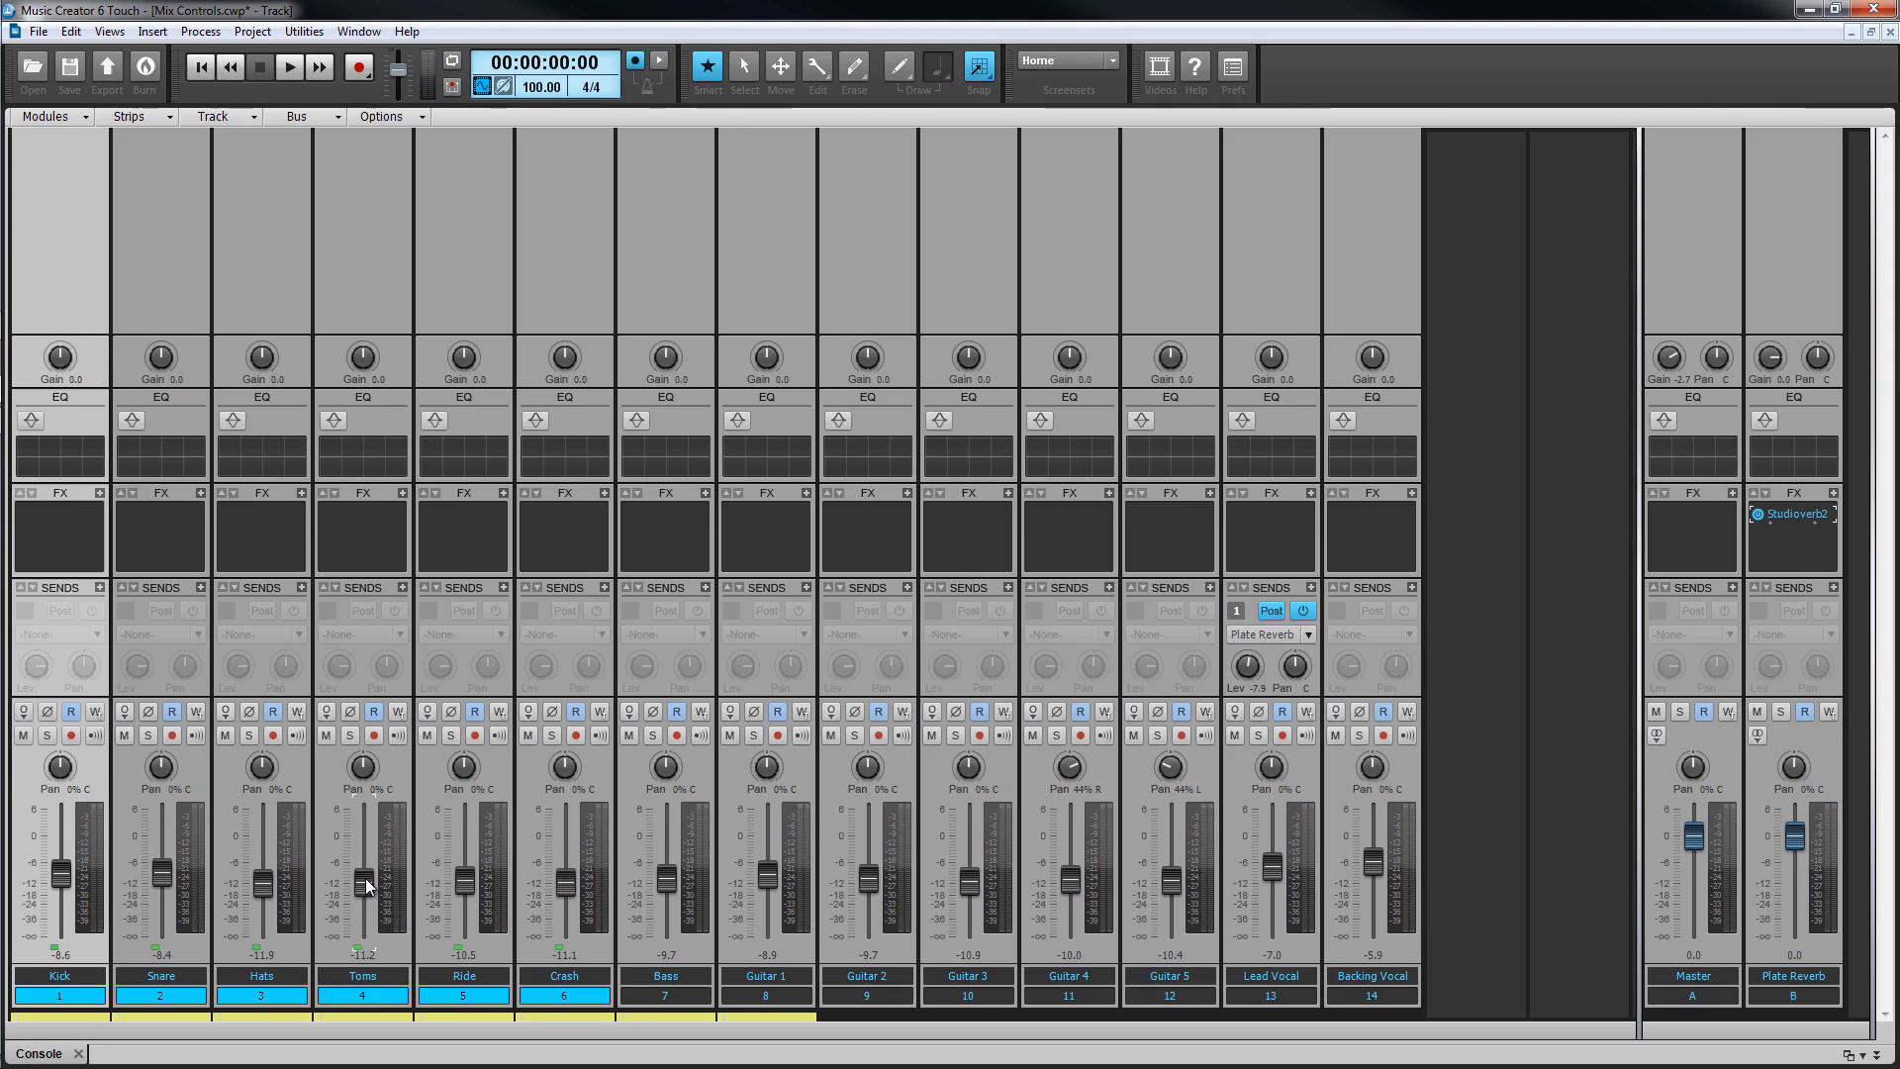
Add the drum tracks' pan knobs to the Drums group and move the grouped controls, panning the drums to 1% left.
right_click(462, 764)
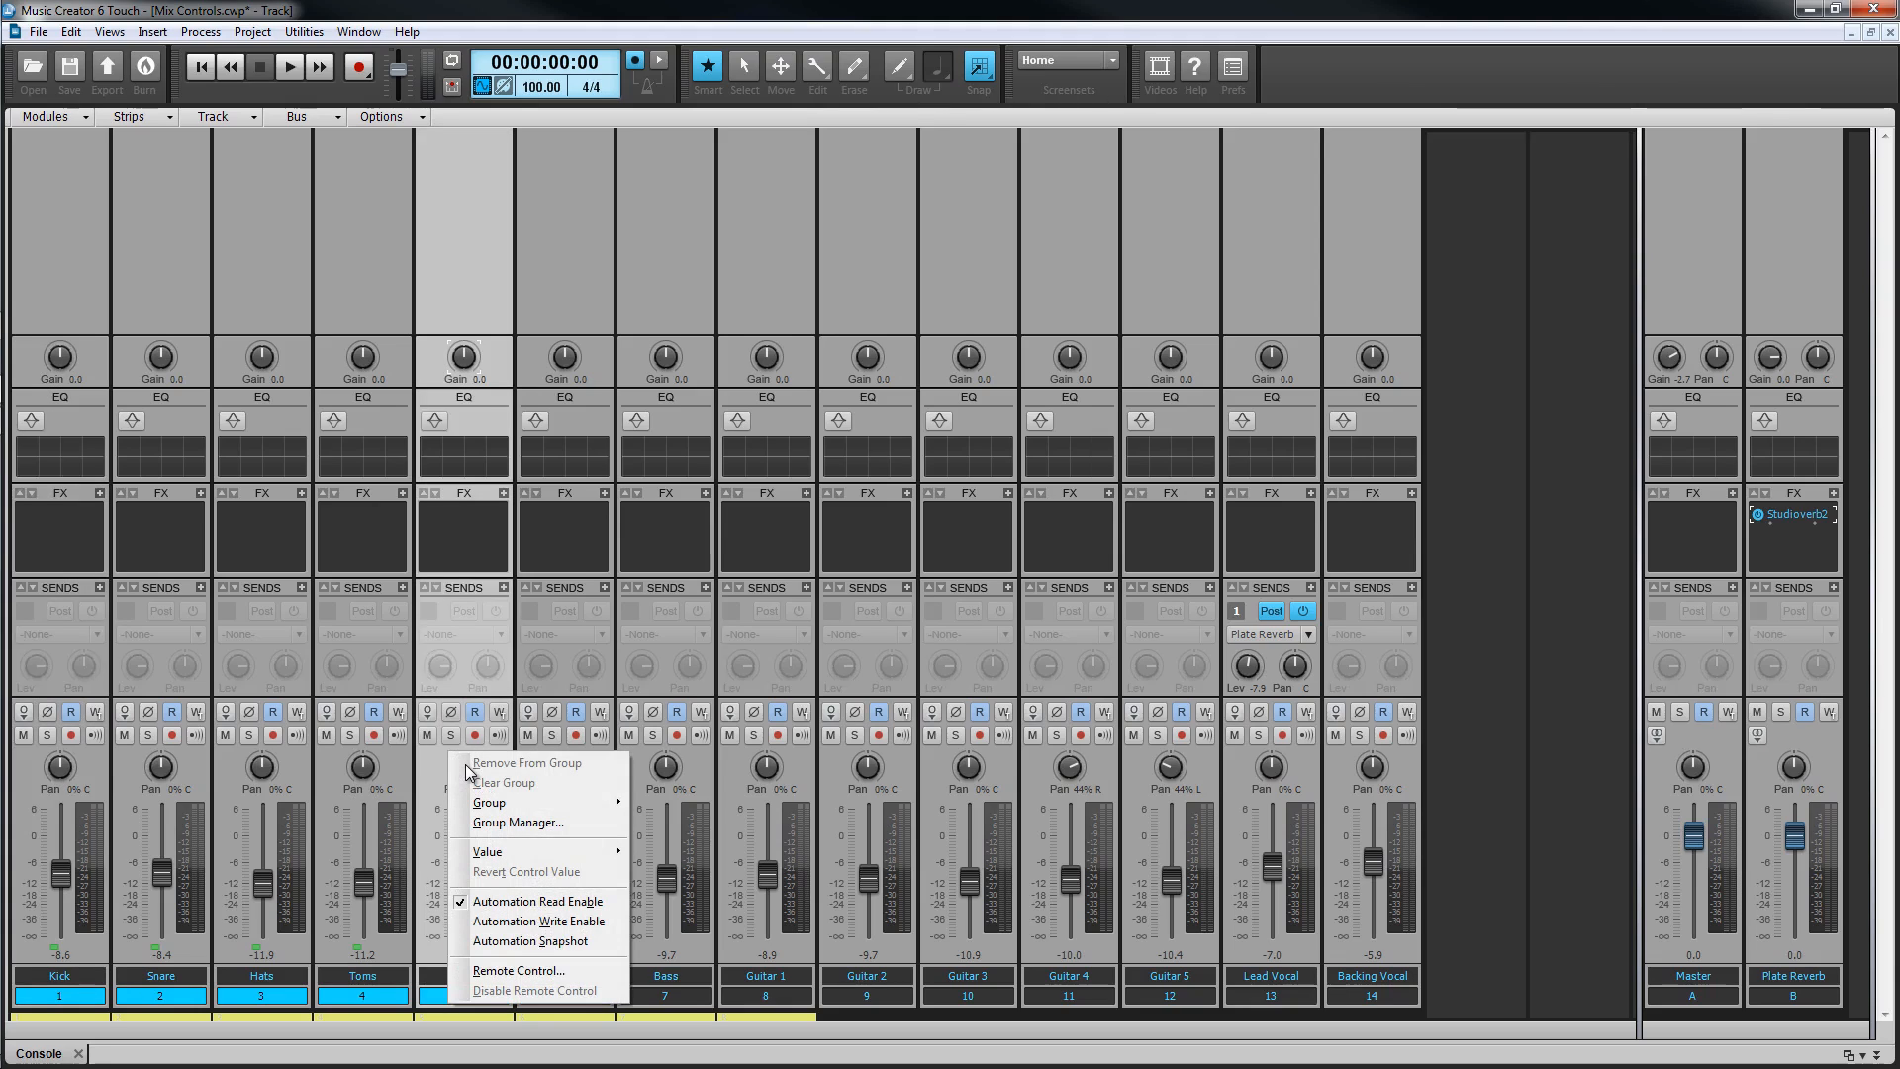
mouse_move(513, 804)
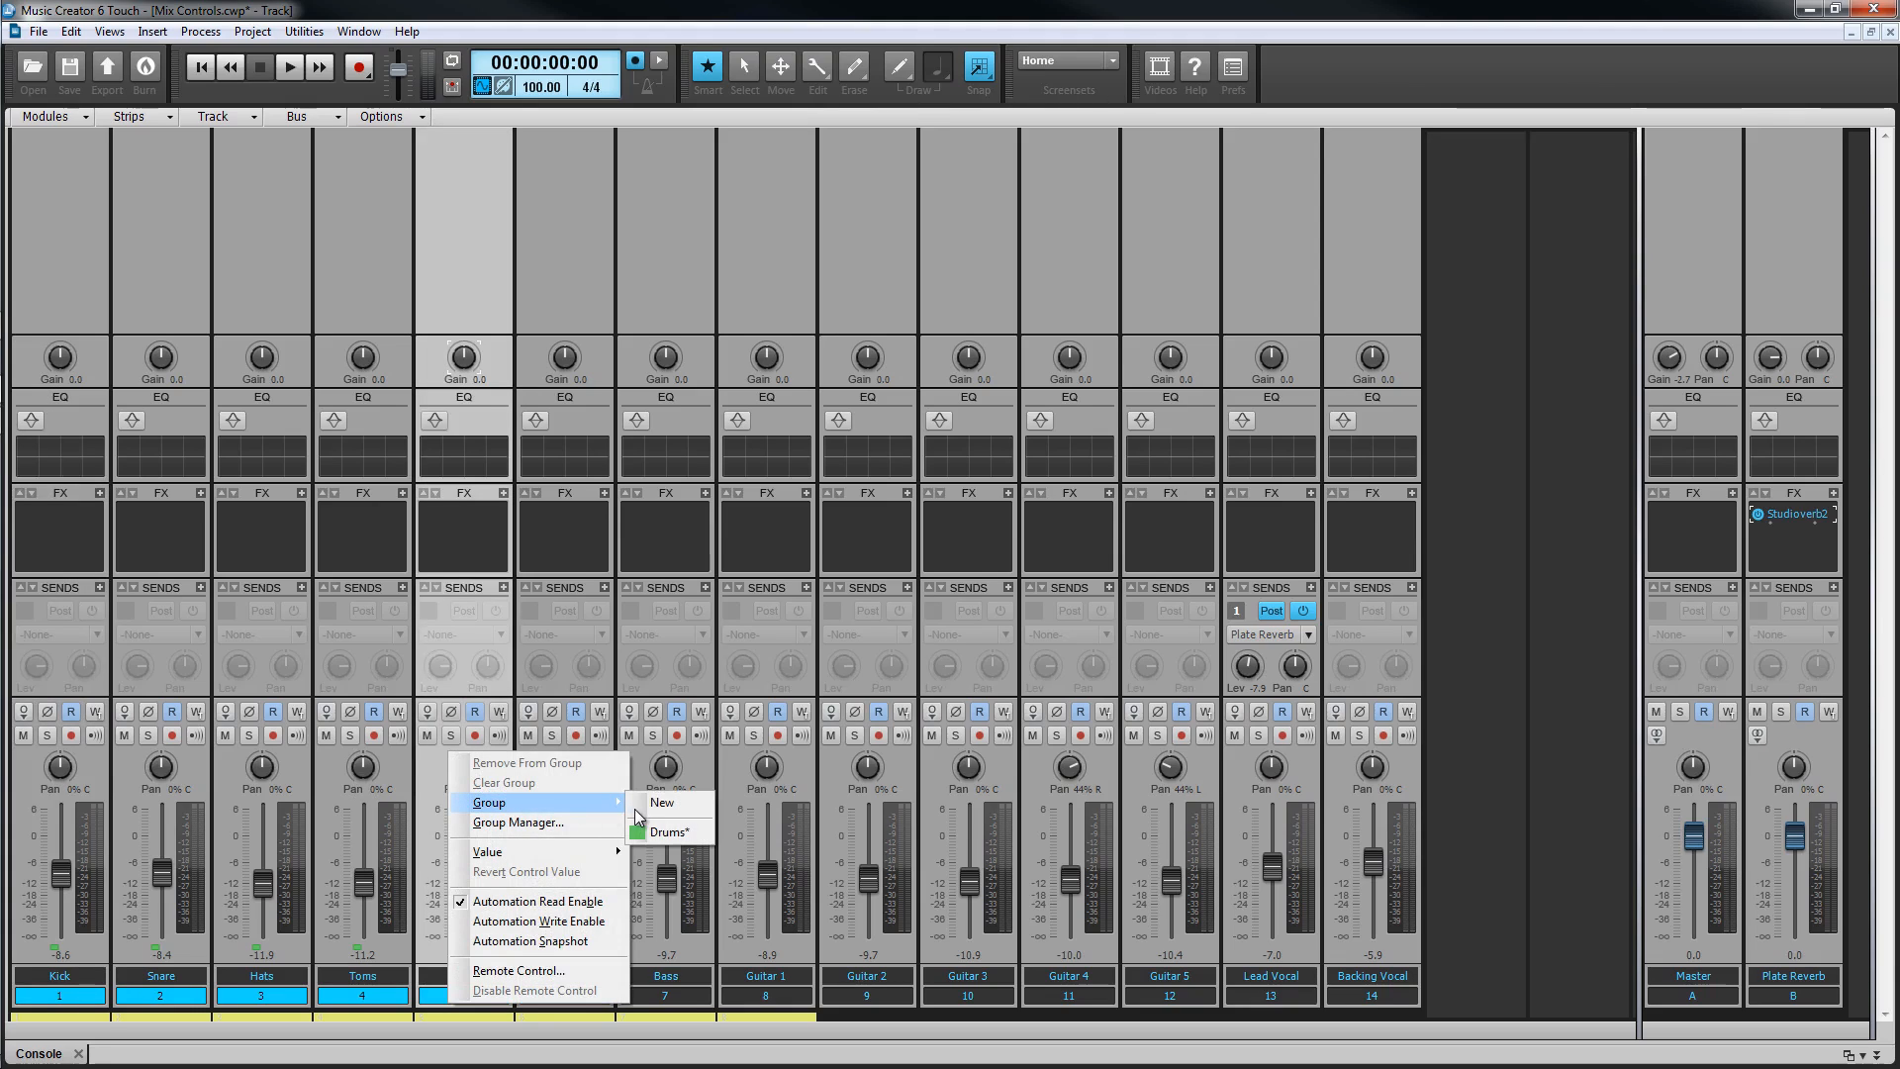
click(669, 832)
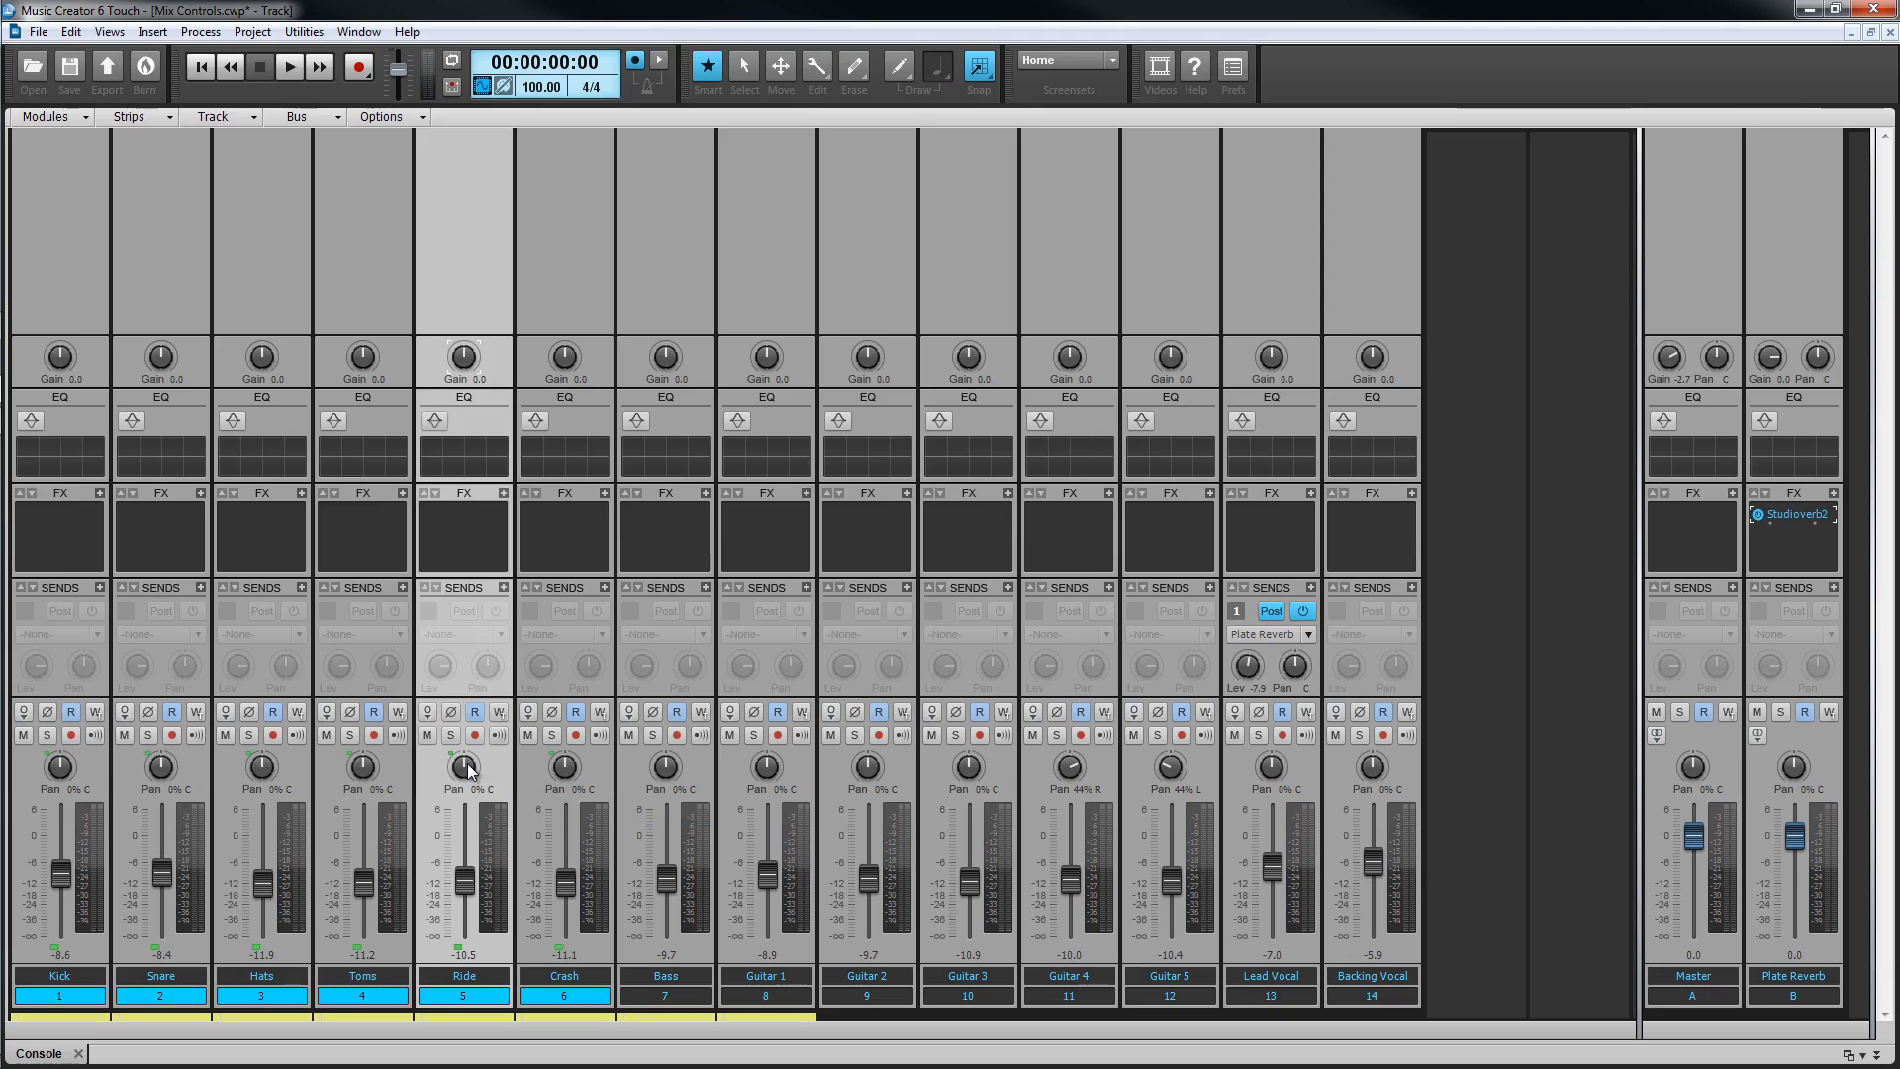
drag(469, 771, 469, 771)
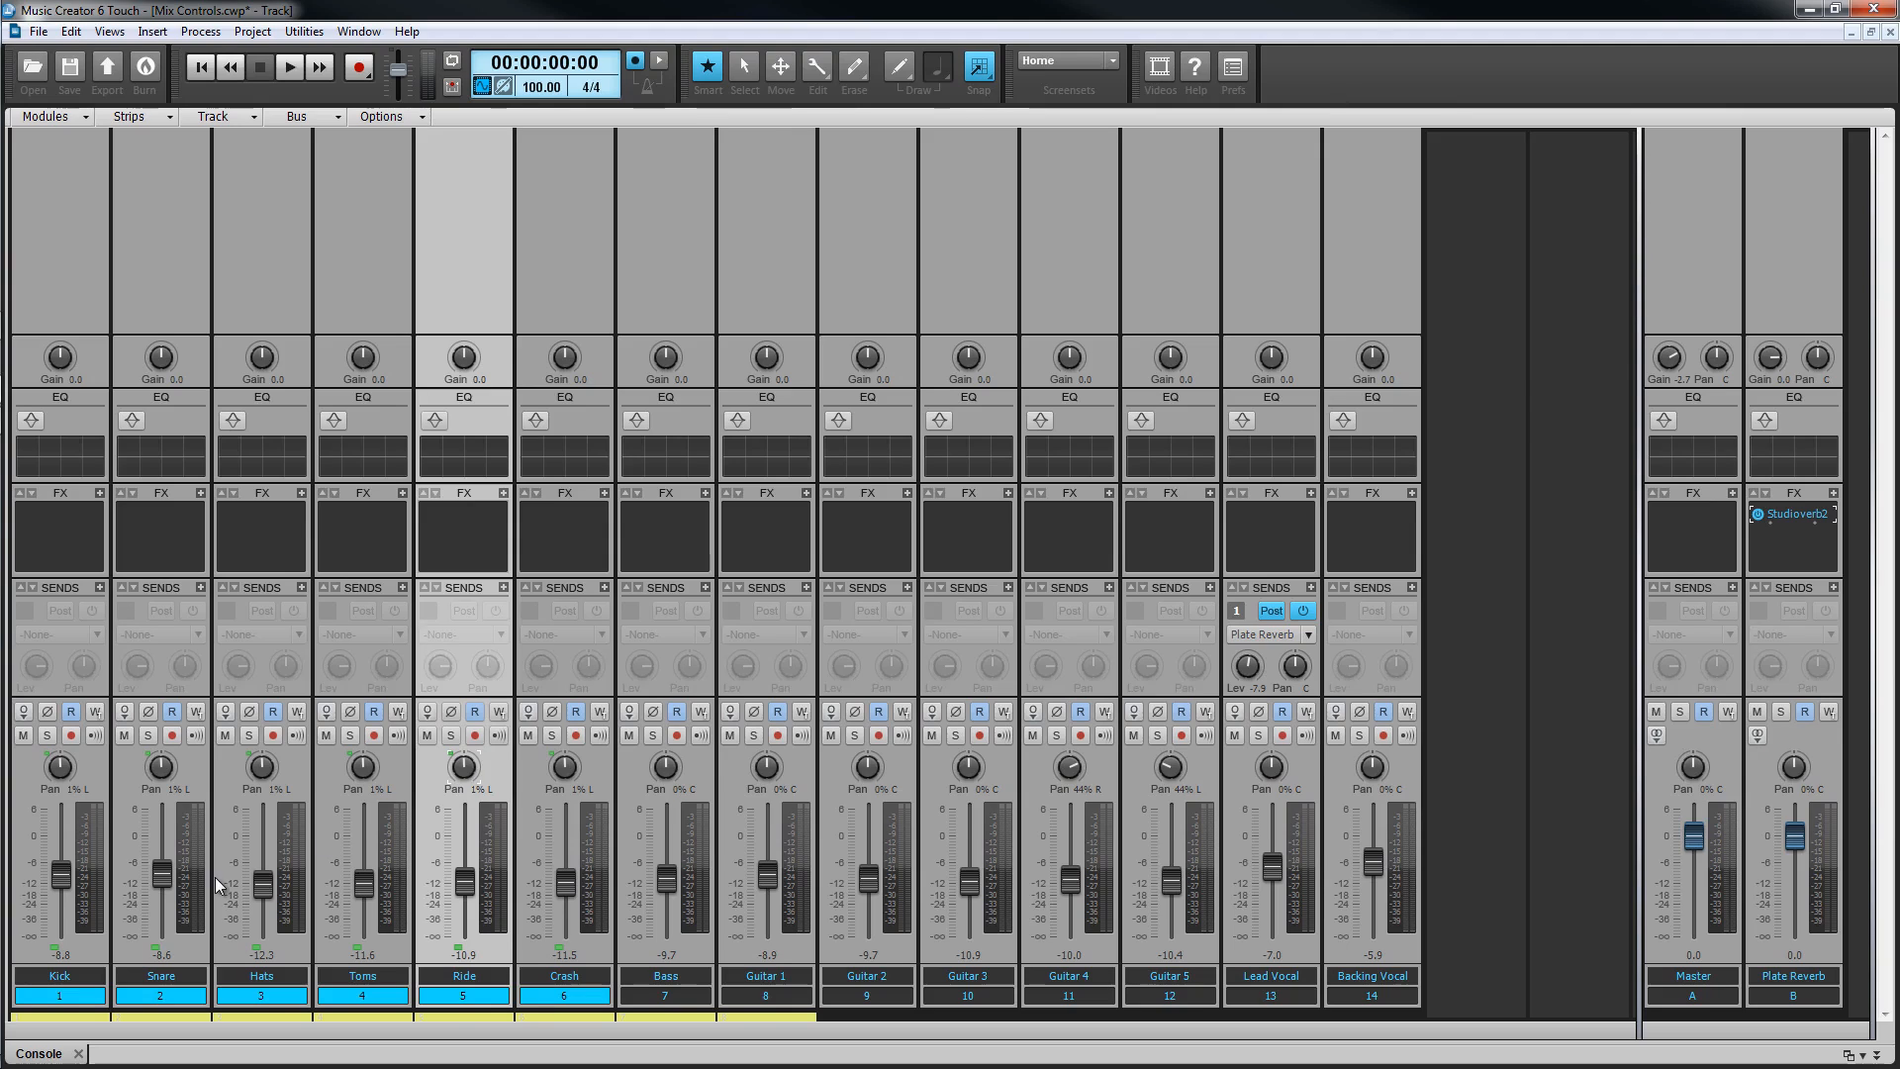
Set the Drums group to Custom, disable Preserve Mix between Gain Members, and swap Gain In Track 1's values to start 125 and end 10.
right_click(64, 875)
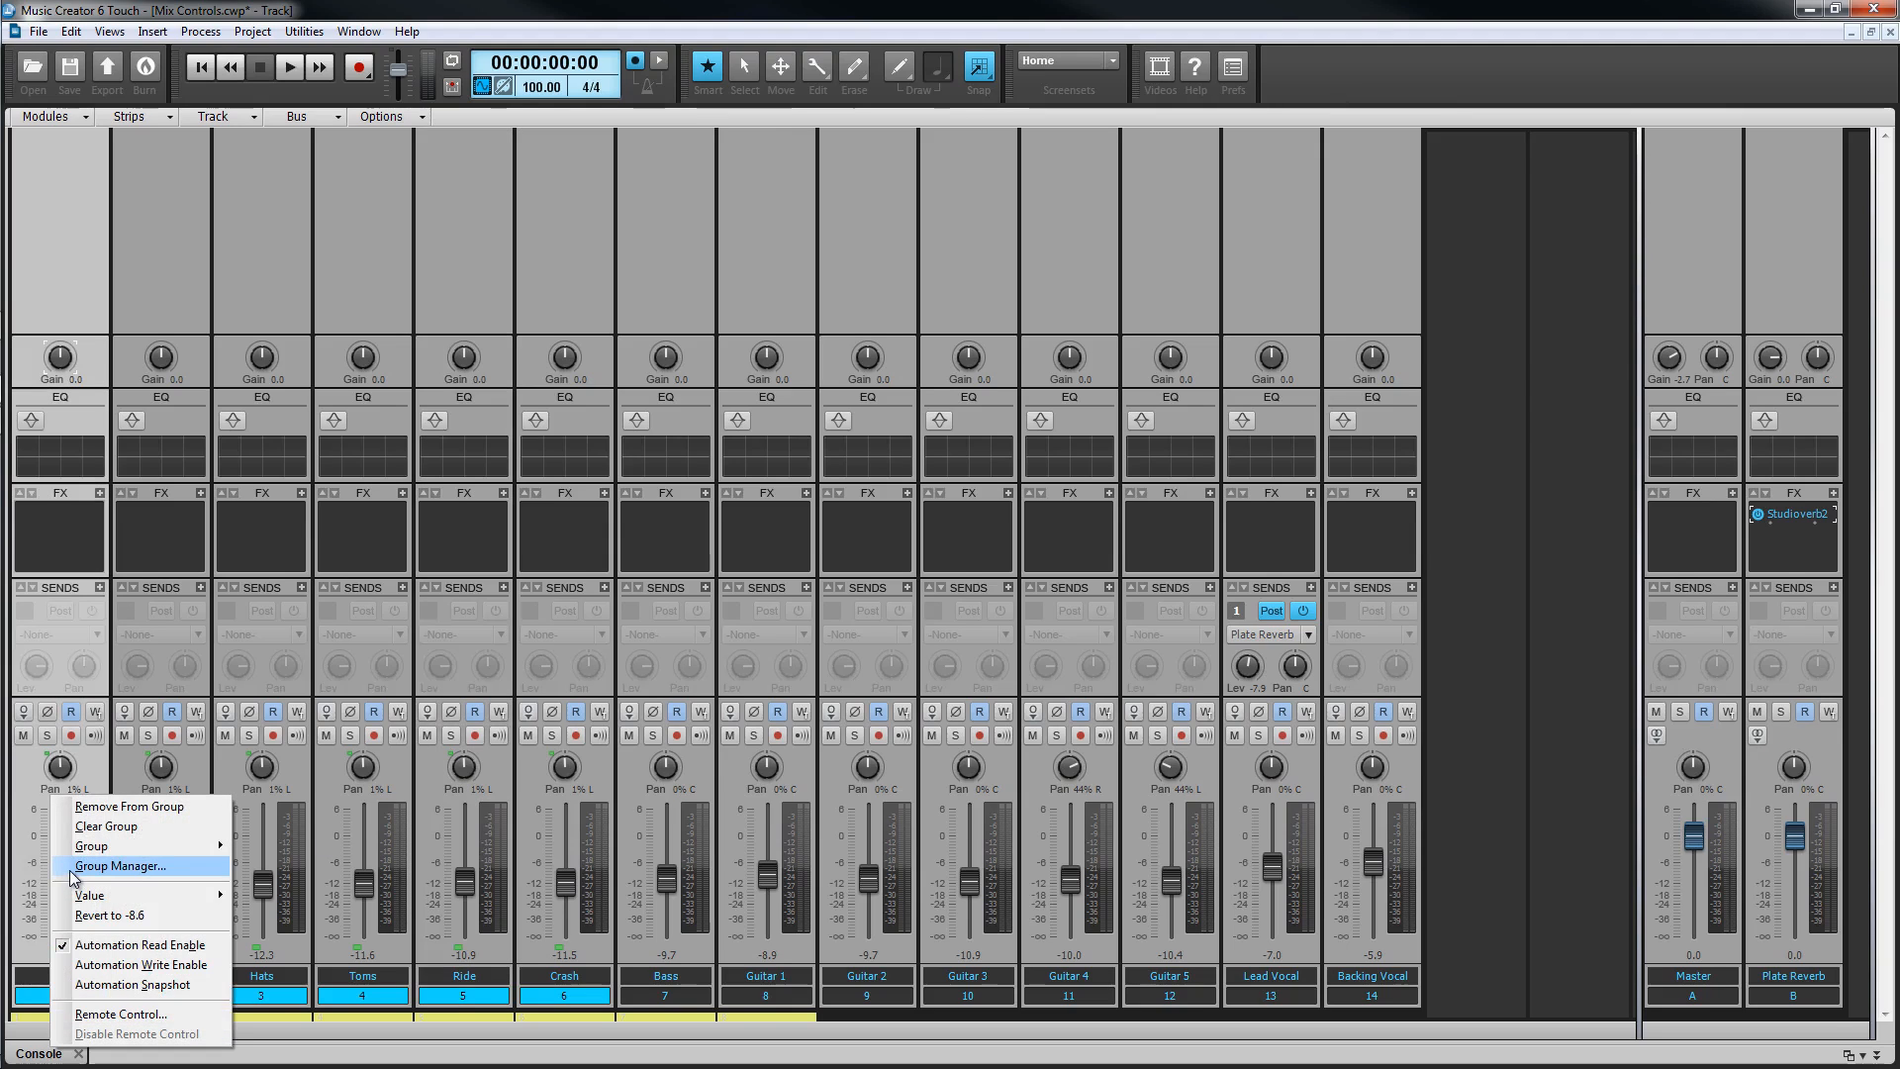
click(119, 867)
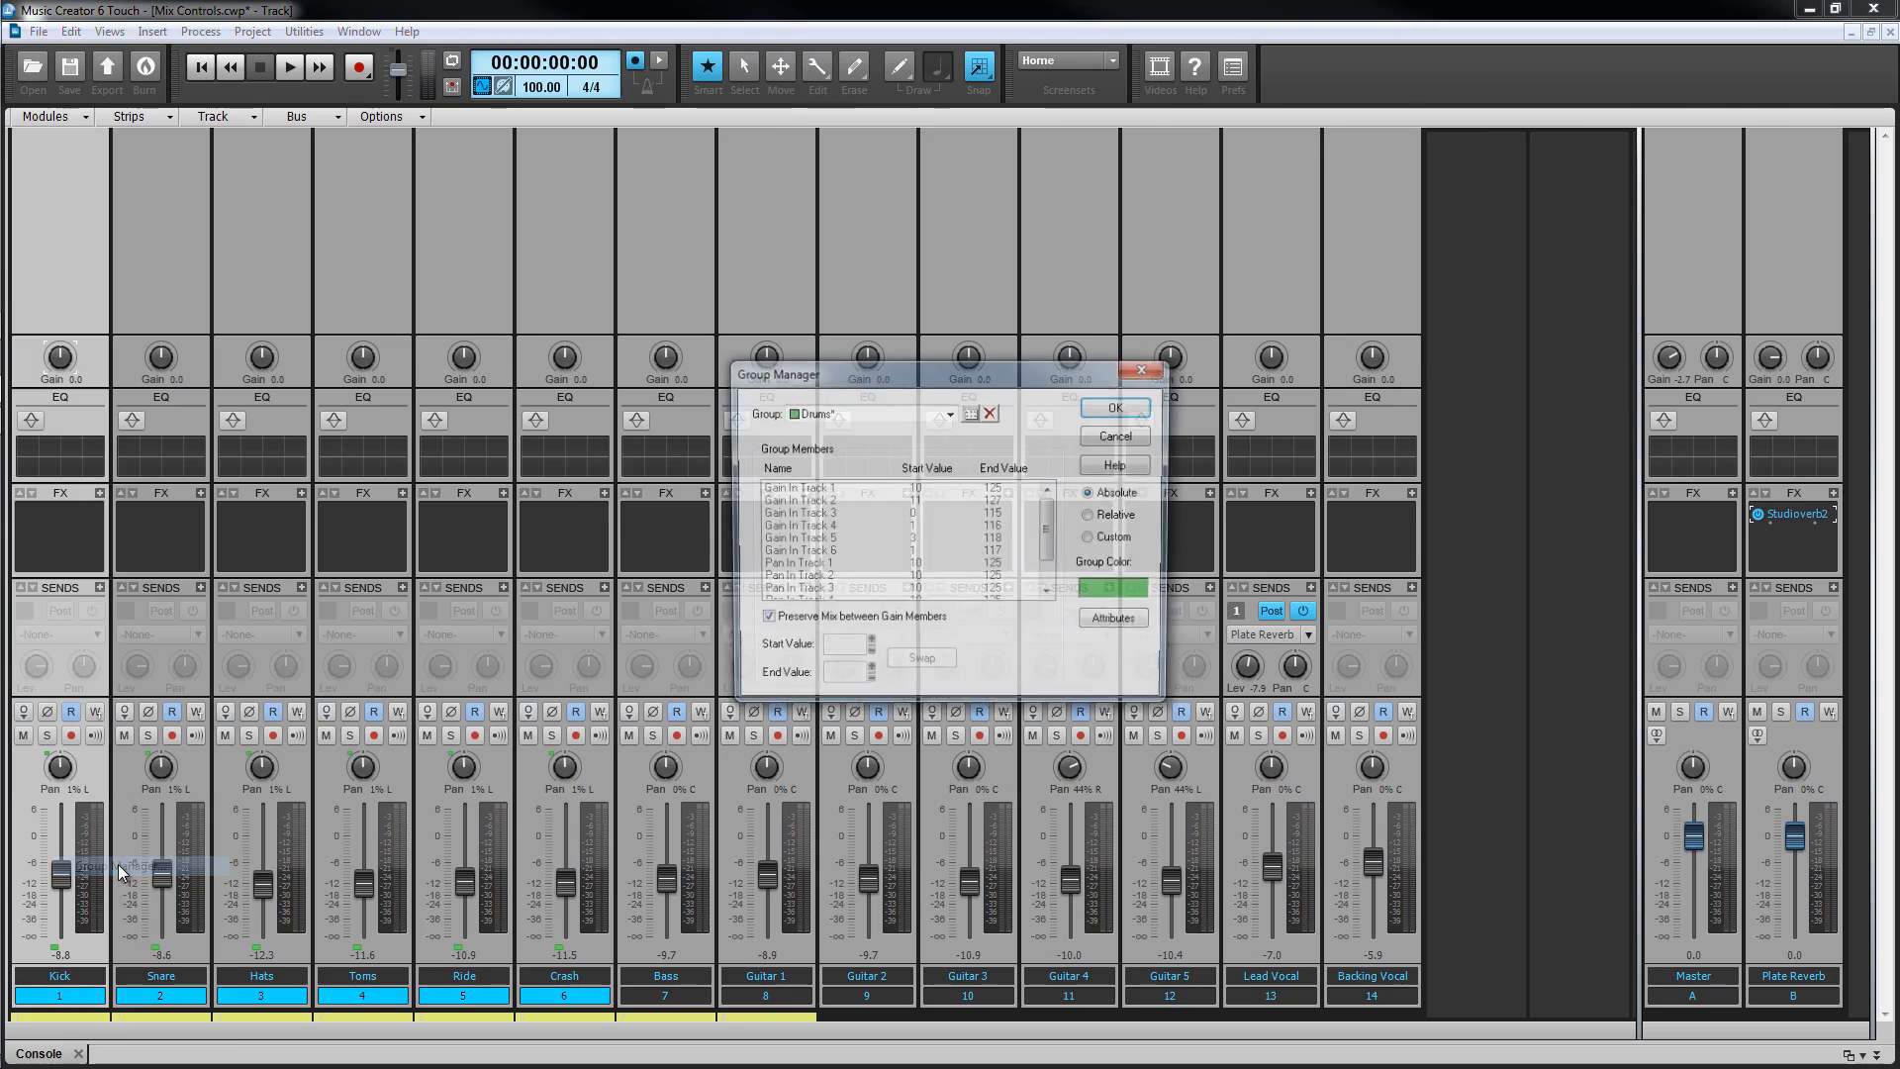
click(1092, 539)
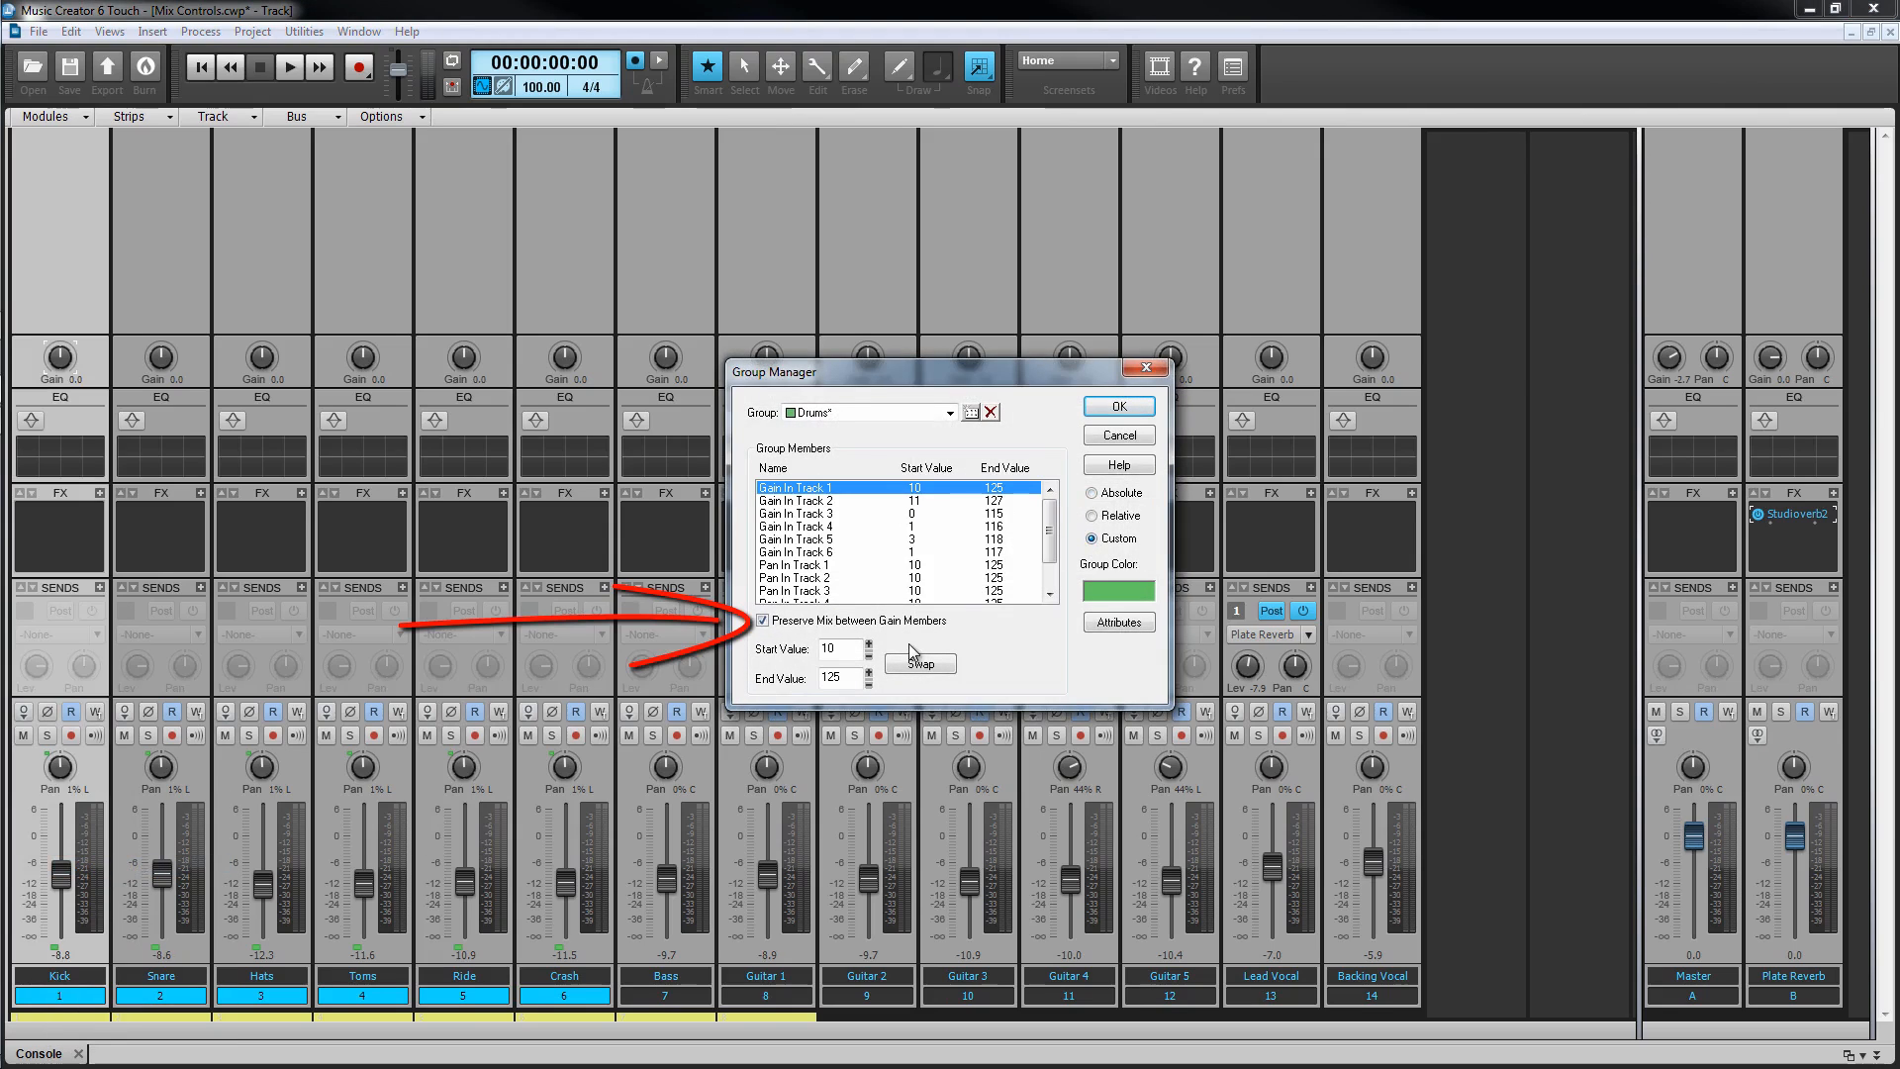
click(818, 622)
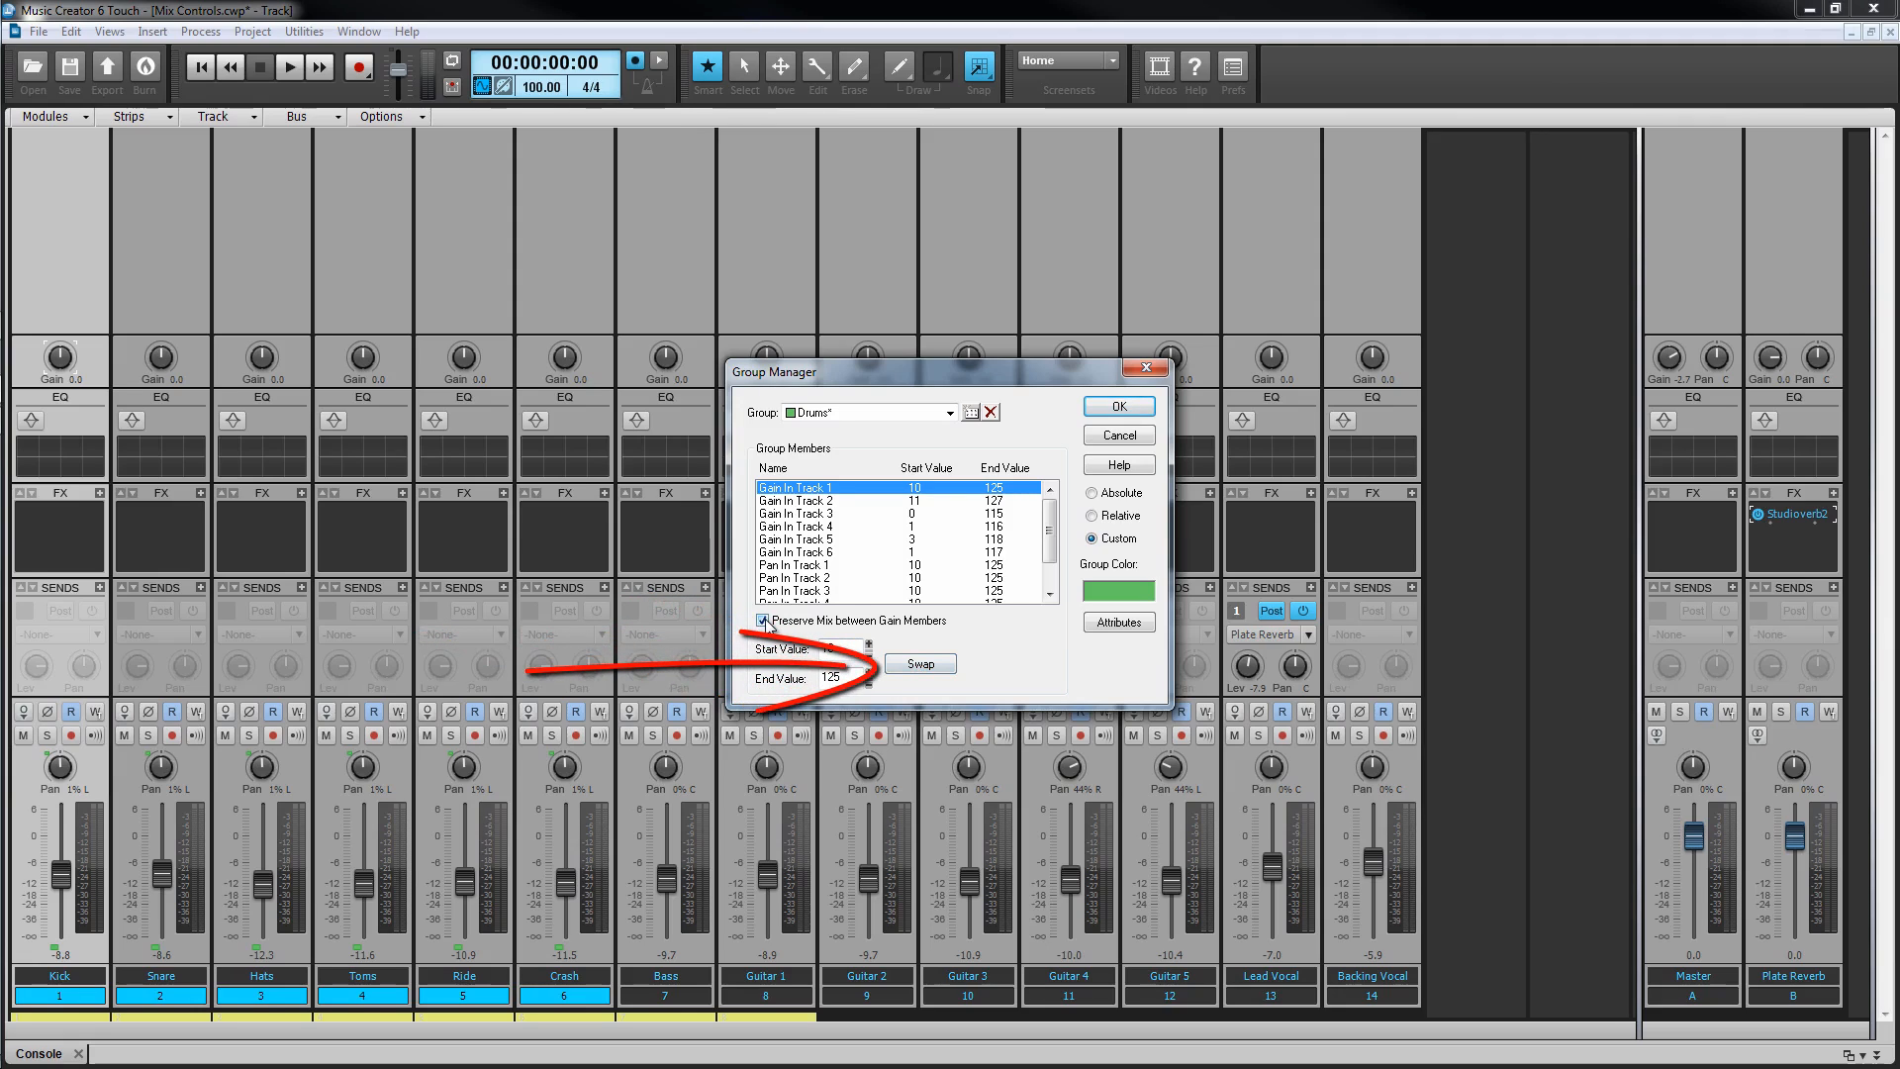
click(921, 664)
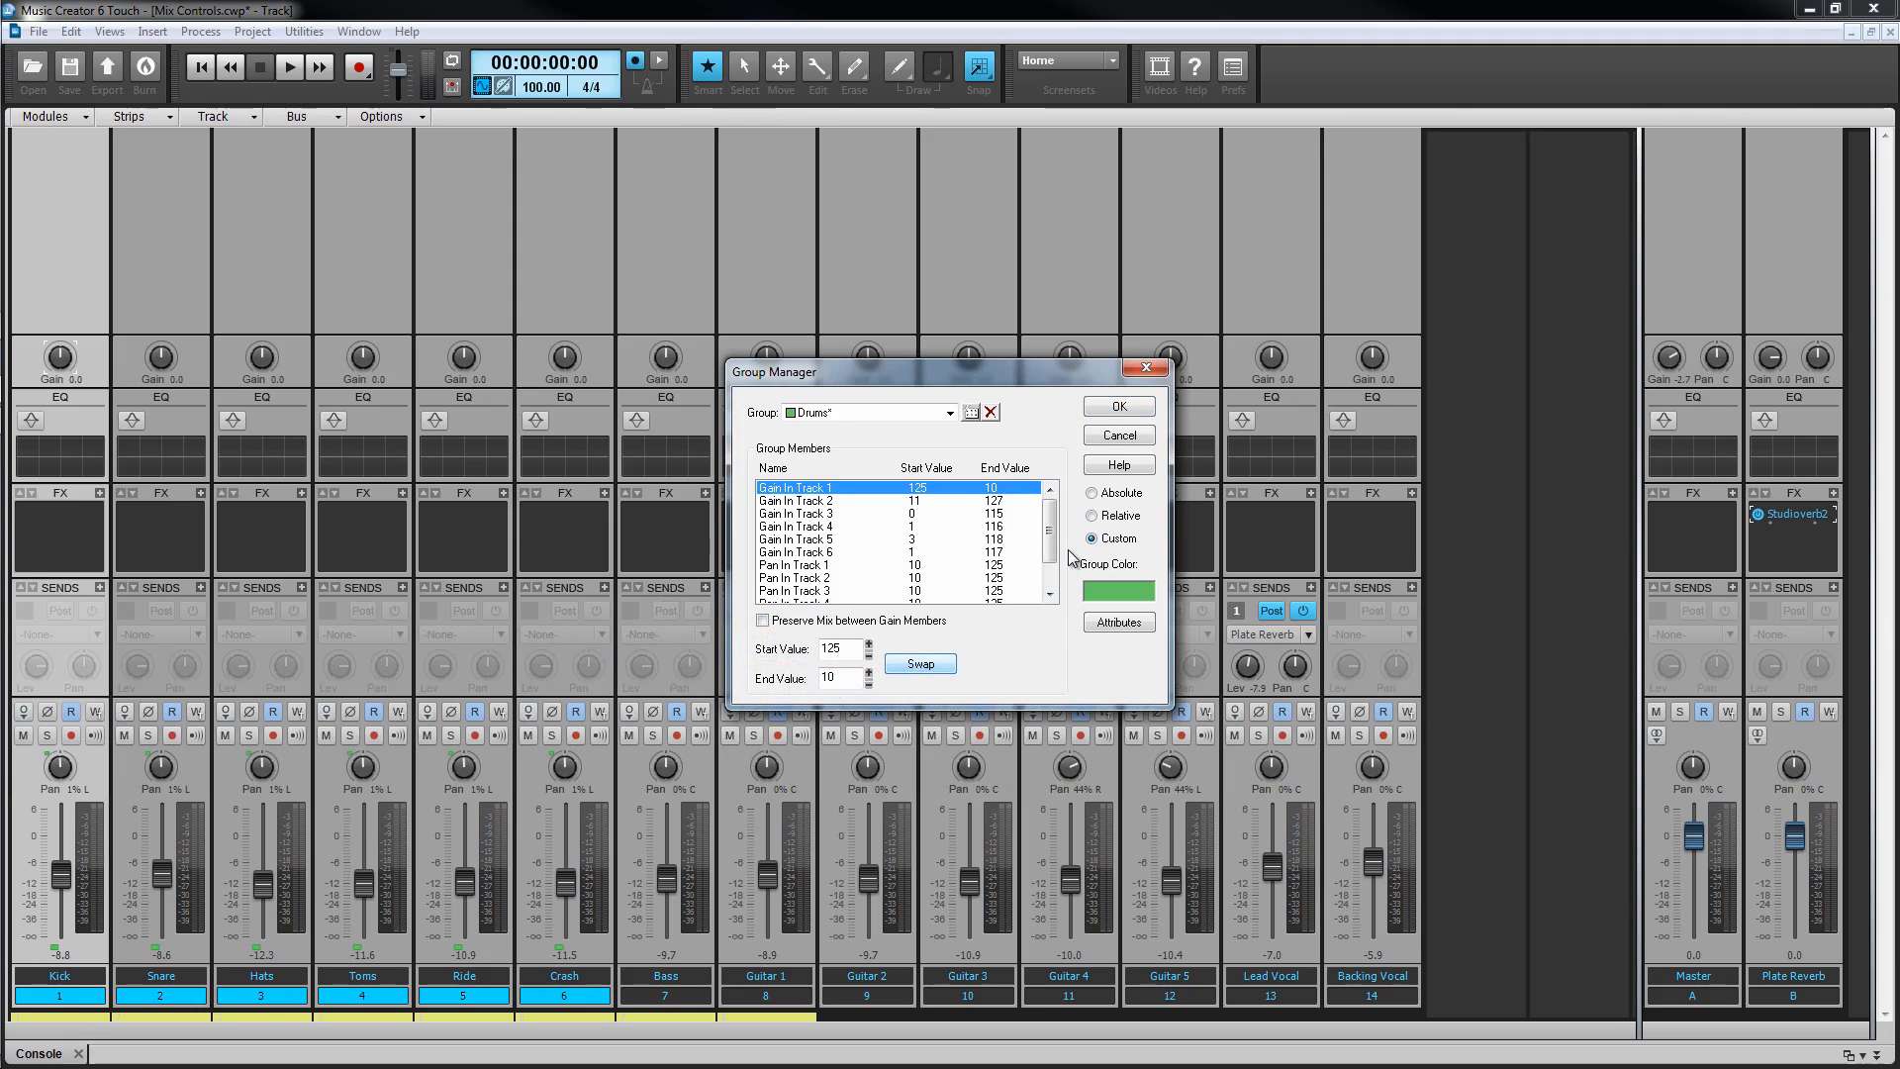
click(1119, 405)
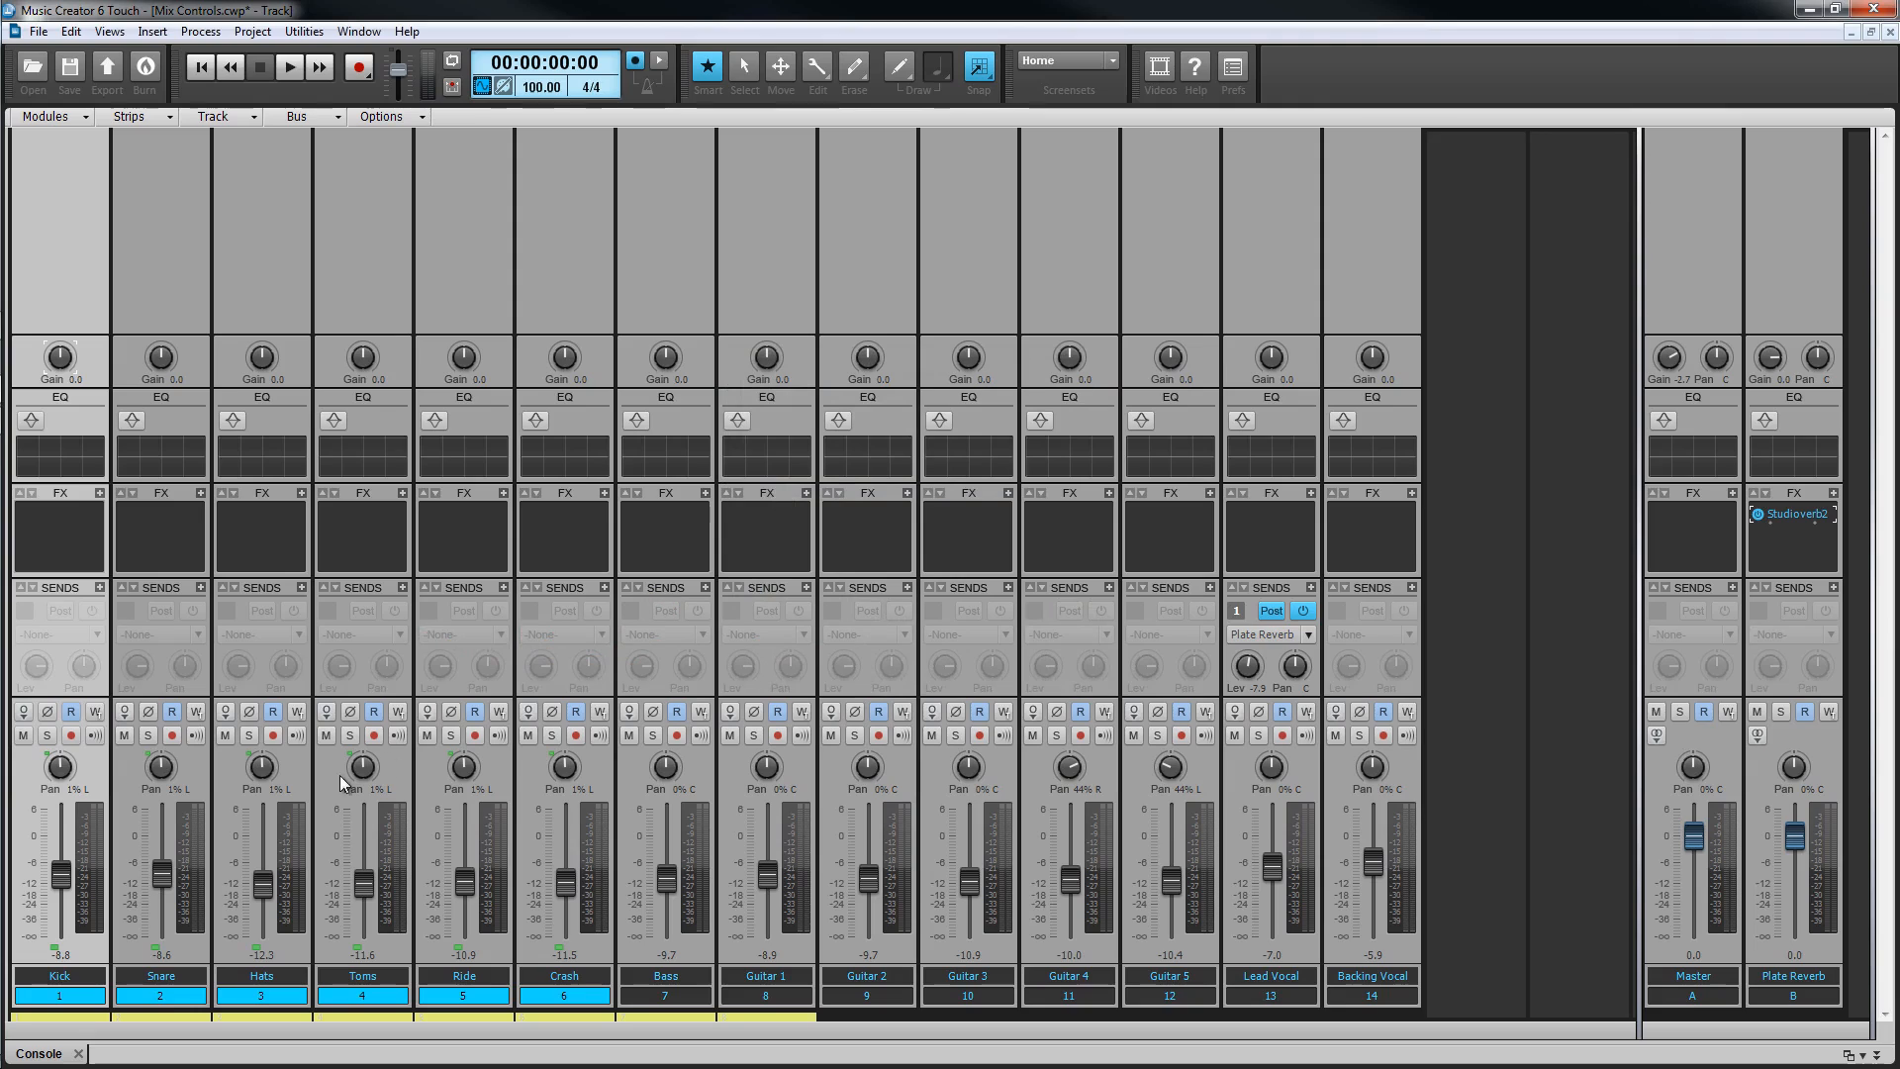
Move the grouped Kick fader to -9.5, and set Gain In Track 3's start value to 20 and end value to 80.
drag(58, 875, 61, 839)
click(57, 875)
right_click(63, 871)
click(89, 867)
click(815, 514)
double_click(836, 649)
text(20)
double_click(831, 677)
text(80)
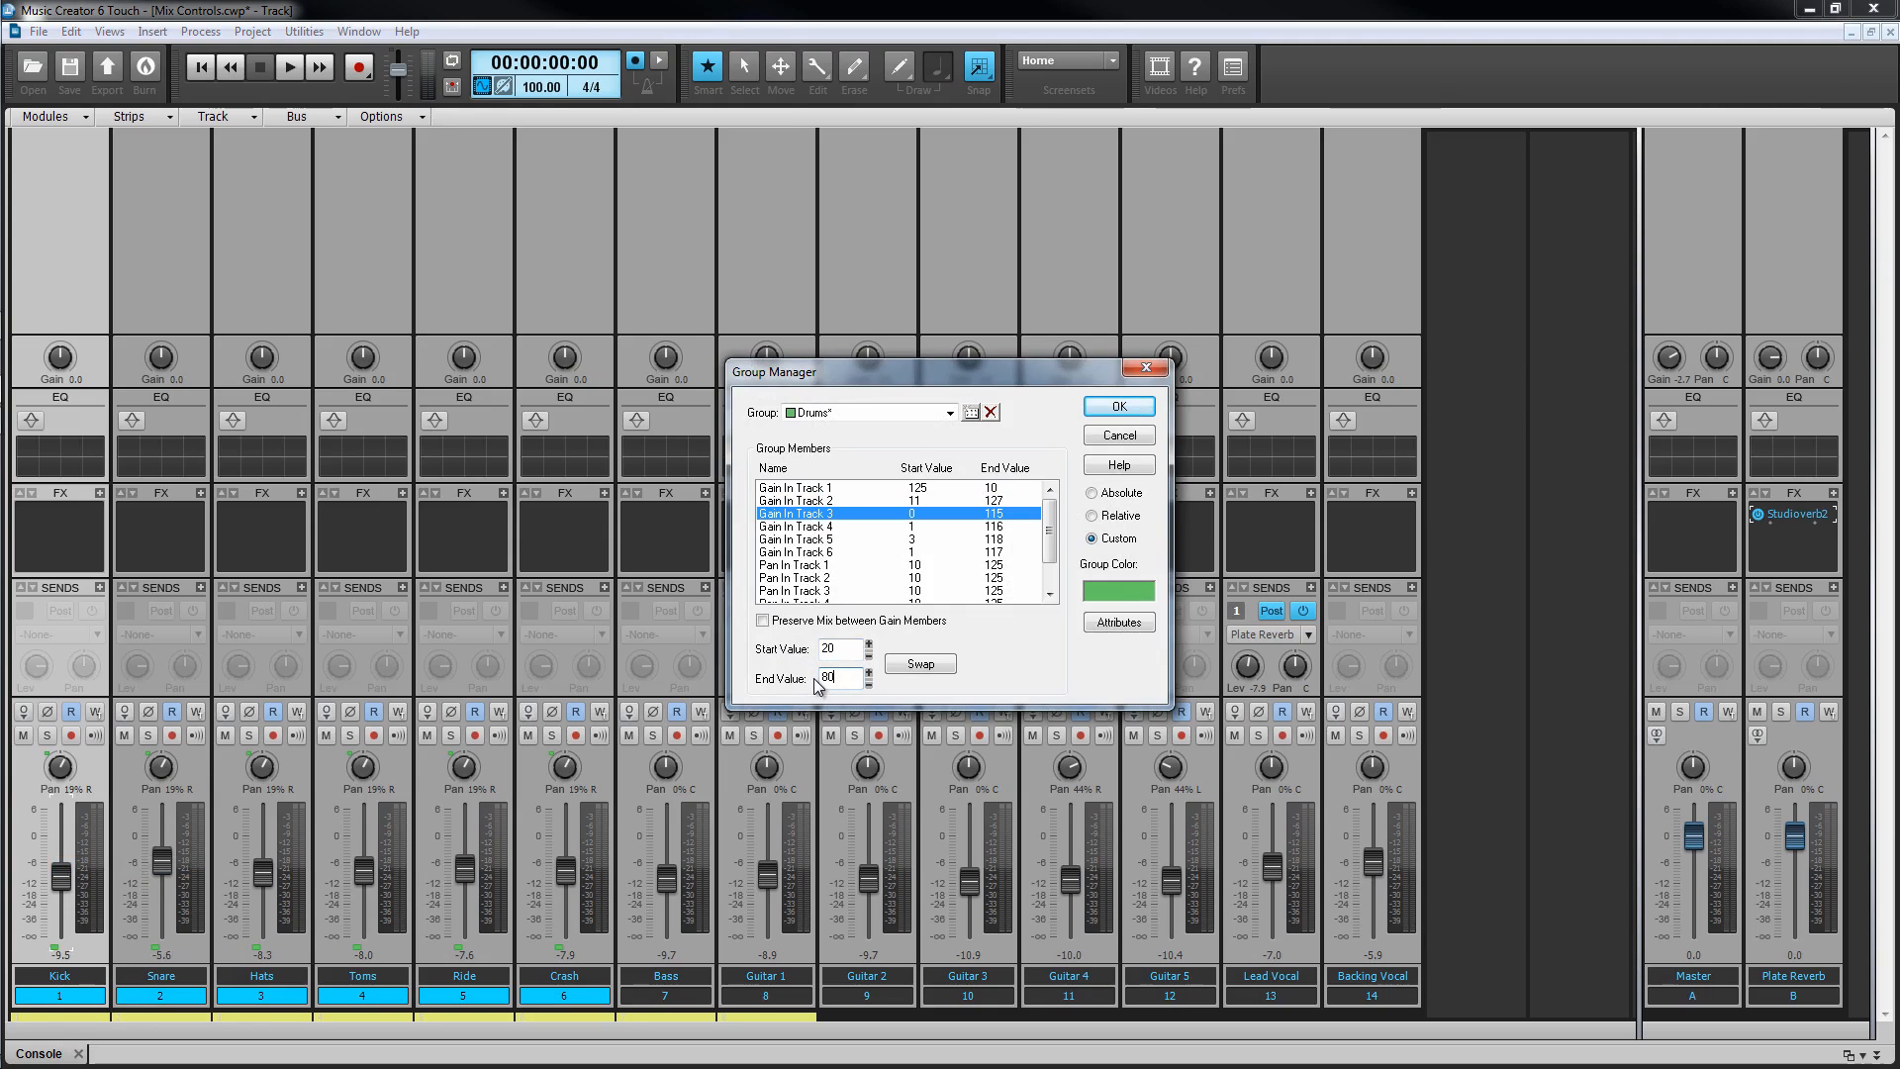
click(1108, 411)
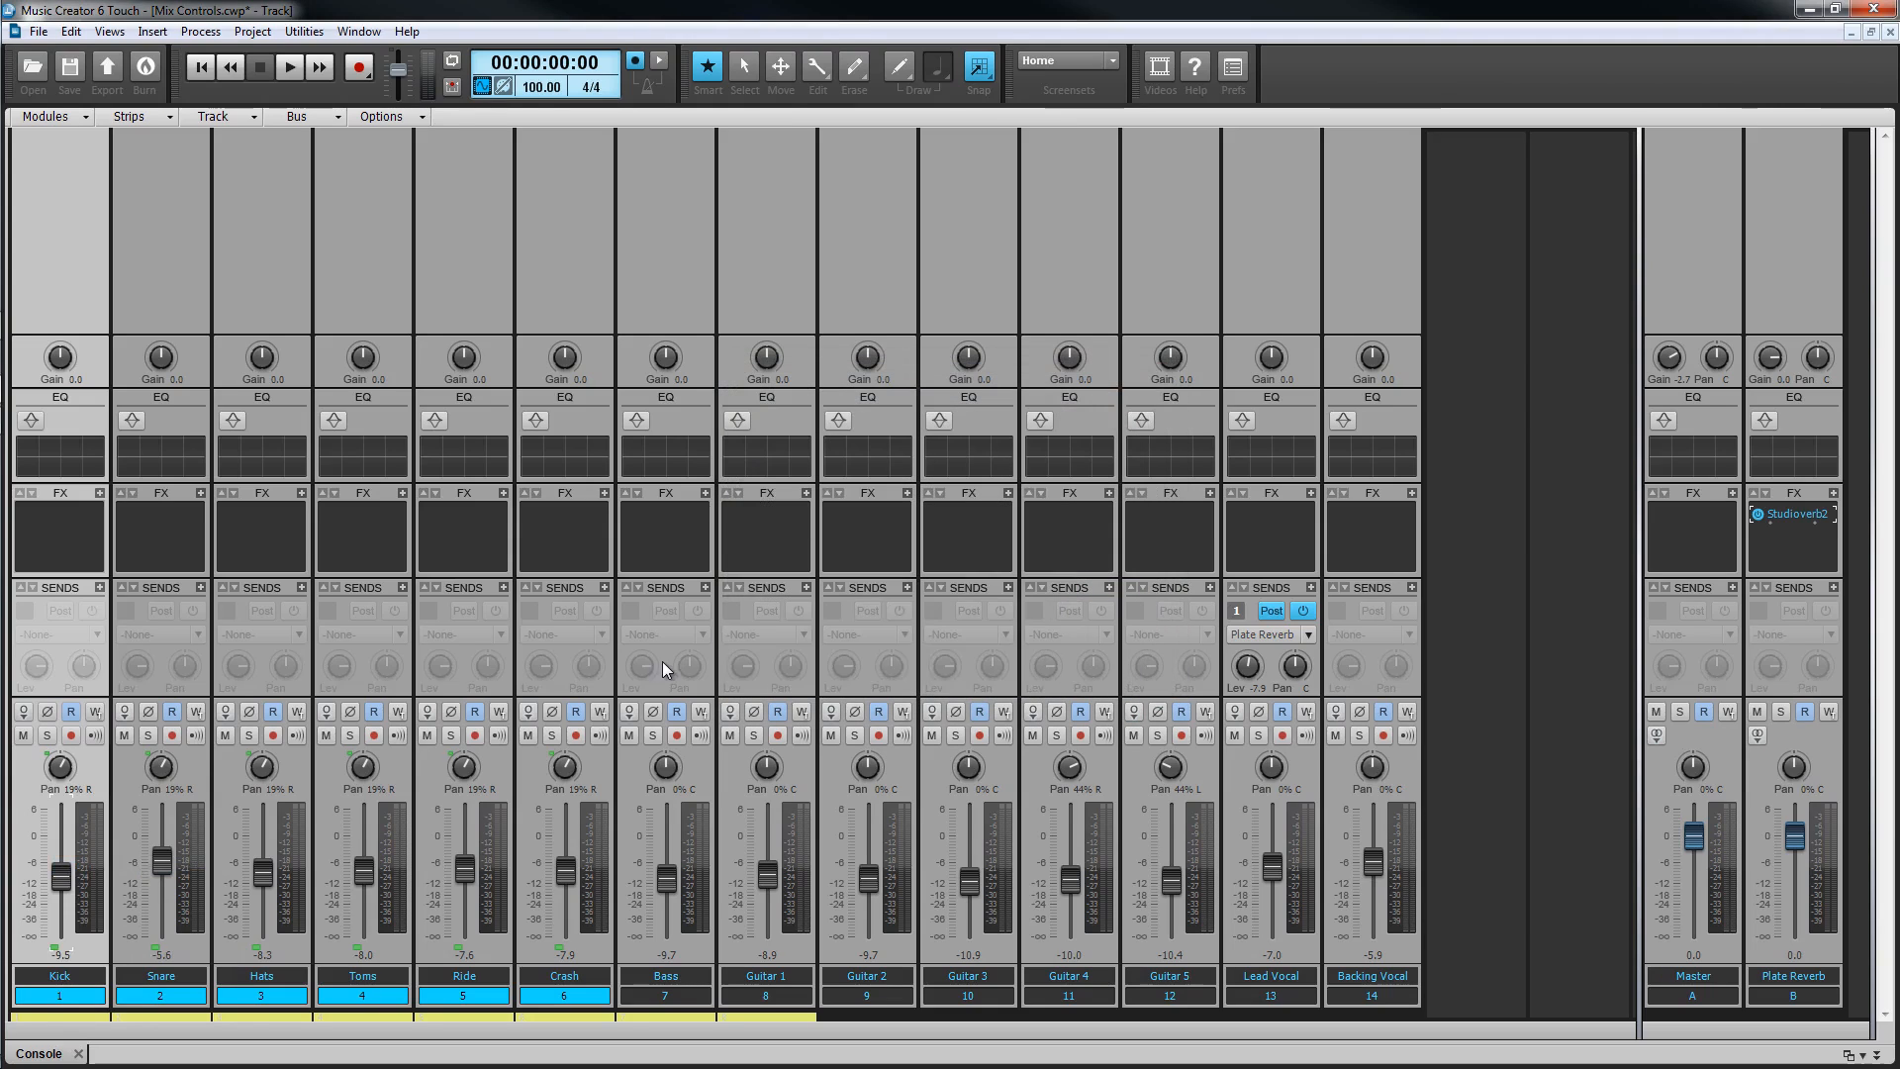
Remove the Toms pan knob from the Drums group and set it to 14% right on its own.
click(365, 770)
right_click(364, 770)
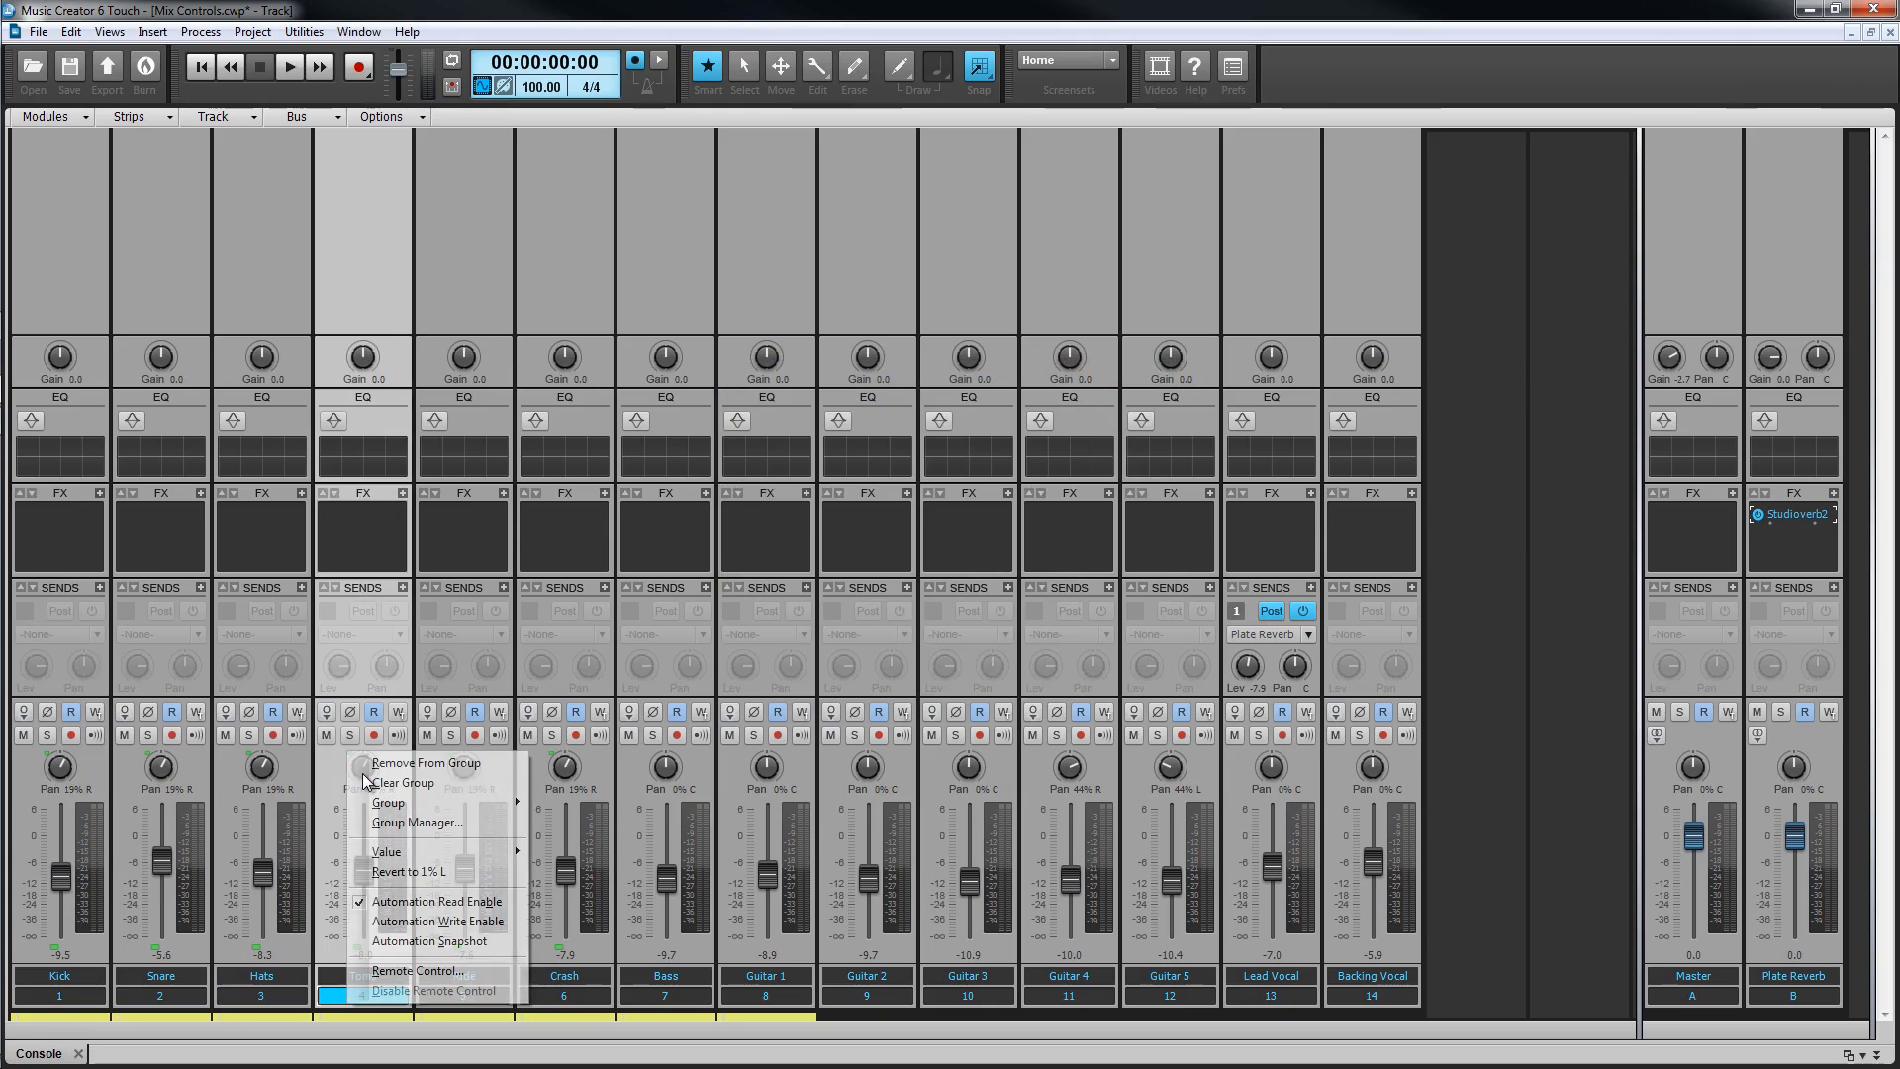
click(419, 763)
drag(364, 763, 364, 764)
Clear the whole Drums control group and set only the Ride volume to -6.9.
right_click(461, 863)
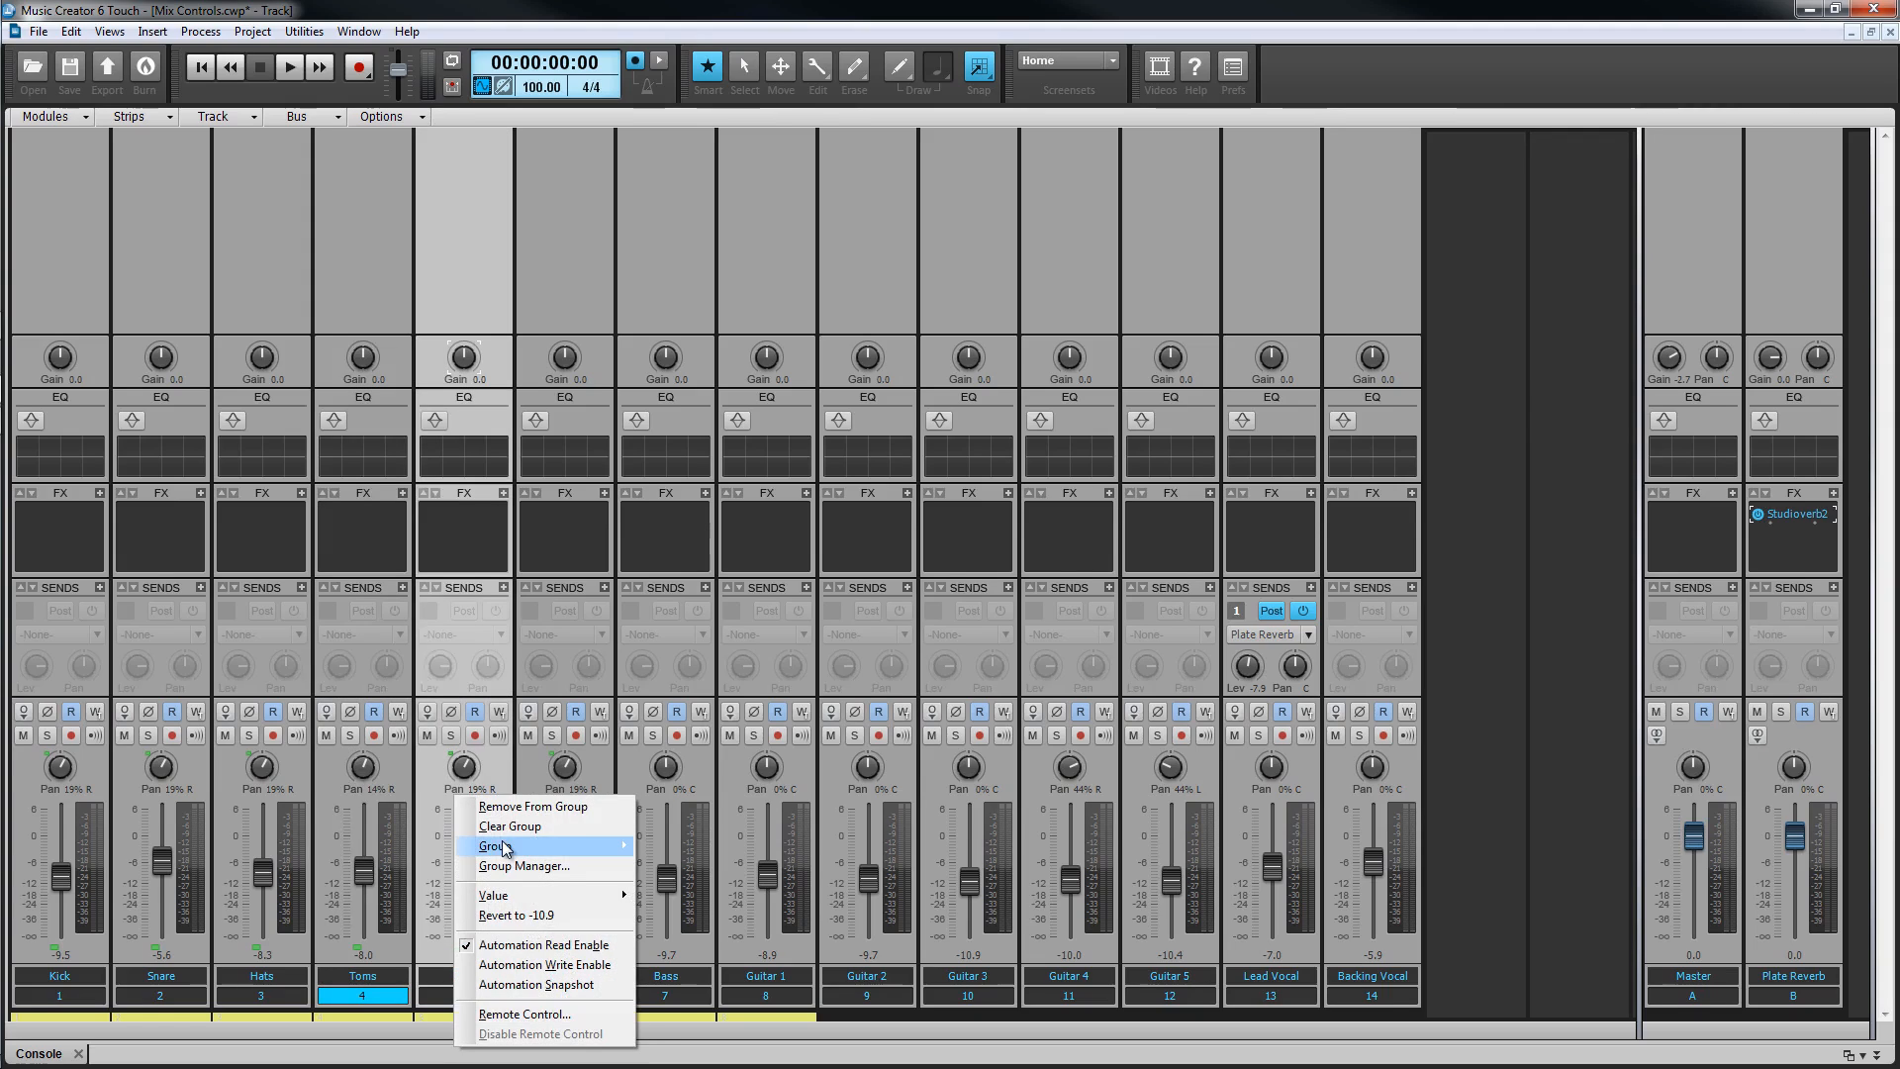
click(508, 828)
drag(467, 871, 462, 867)
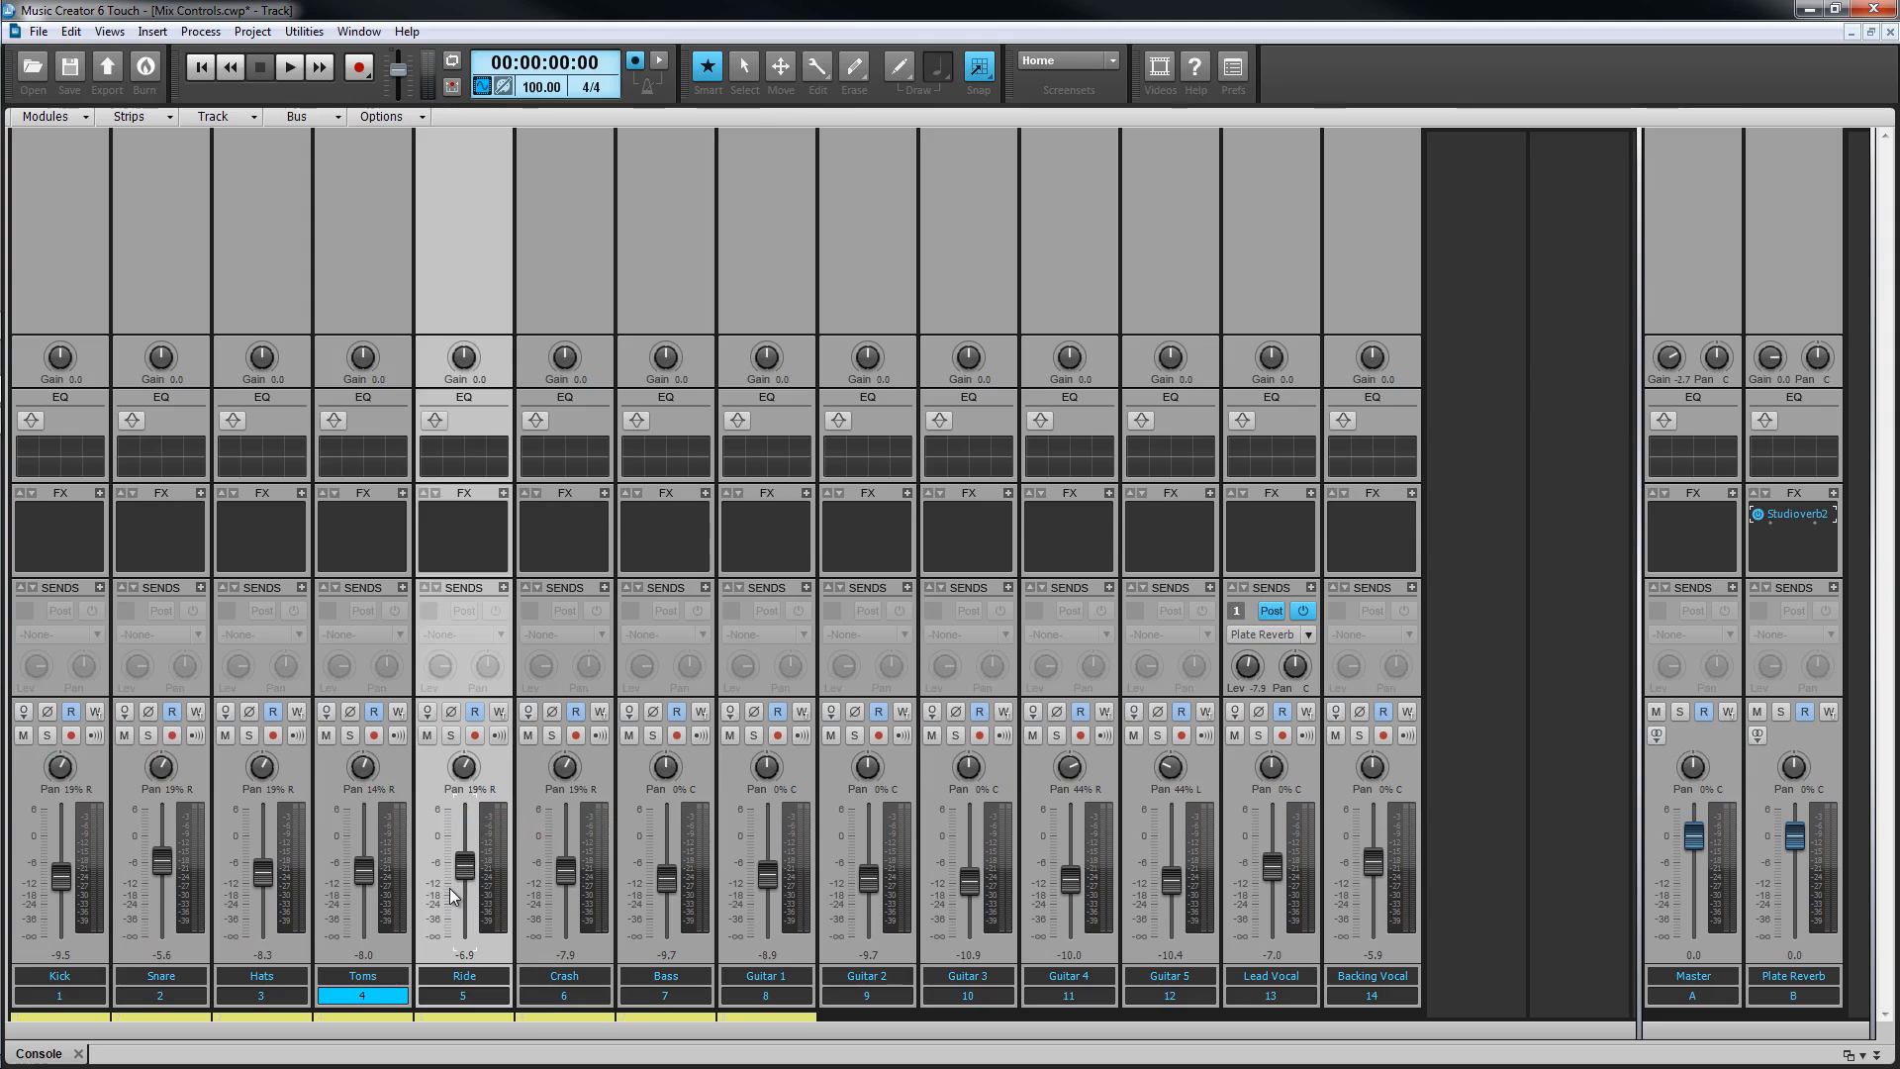
Enable the EQ on the Bass track and open its full equalizer in the middle of the console.
click(667, 416)
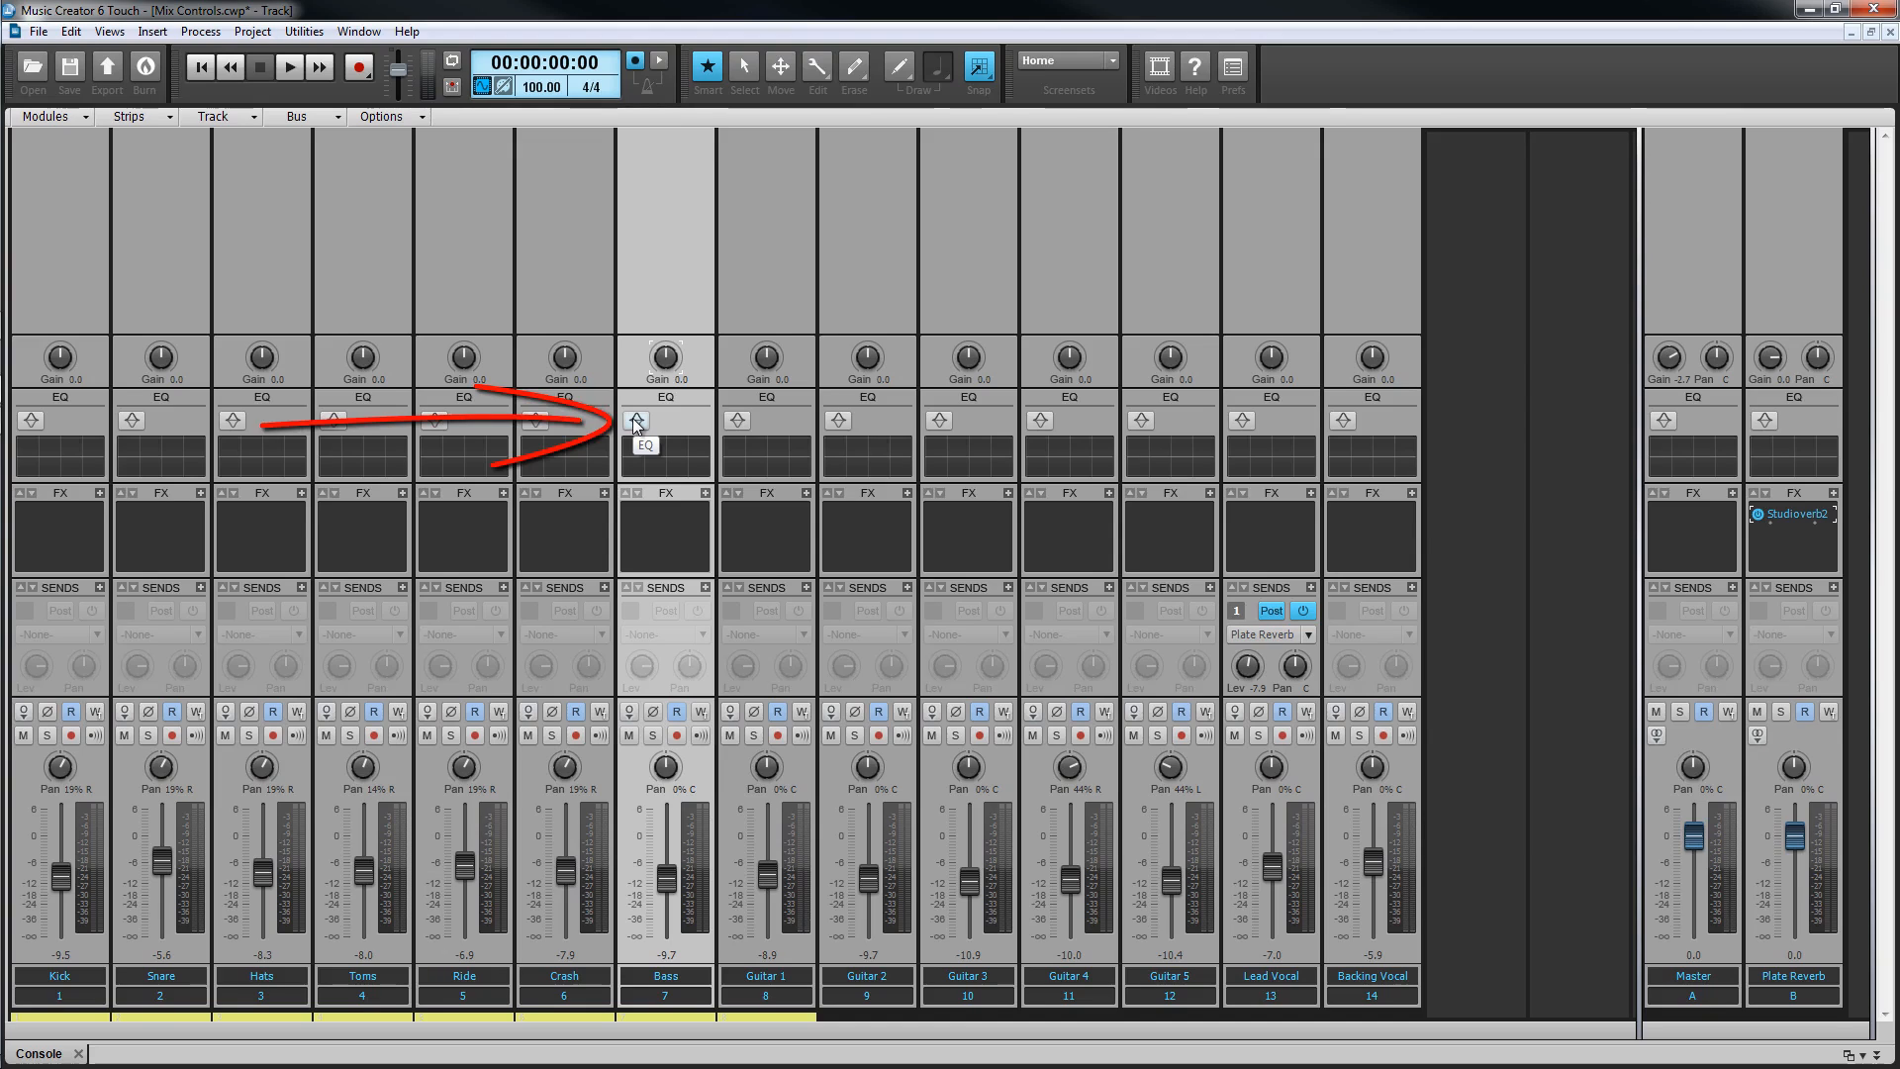
click(637, 423)
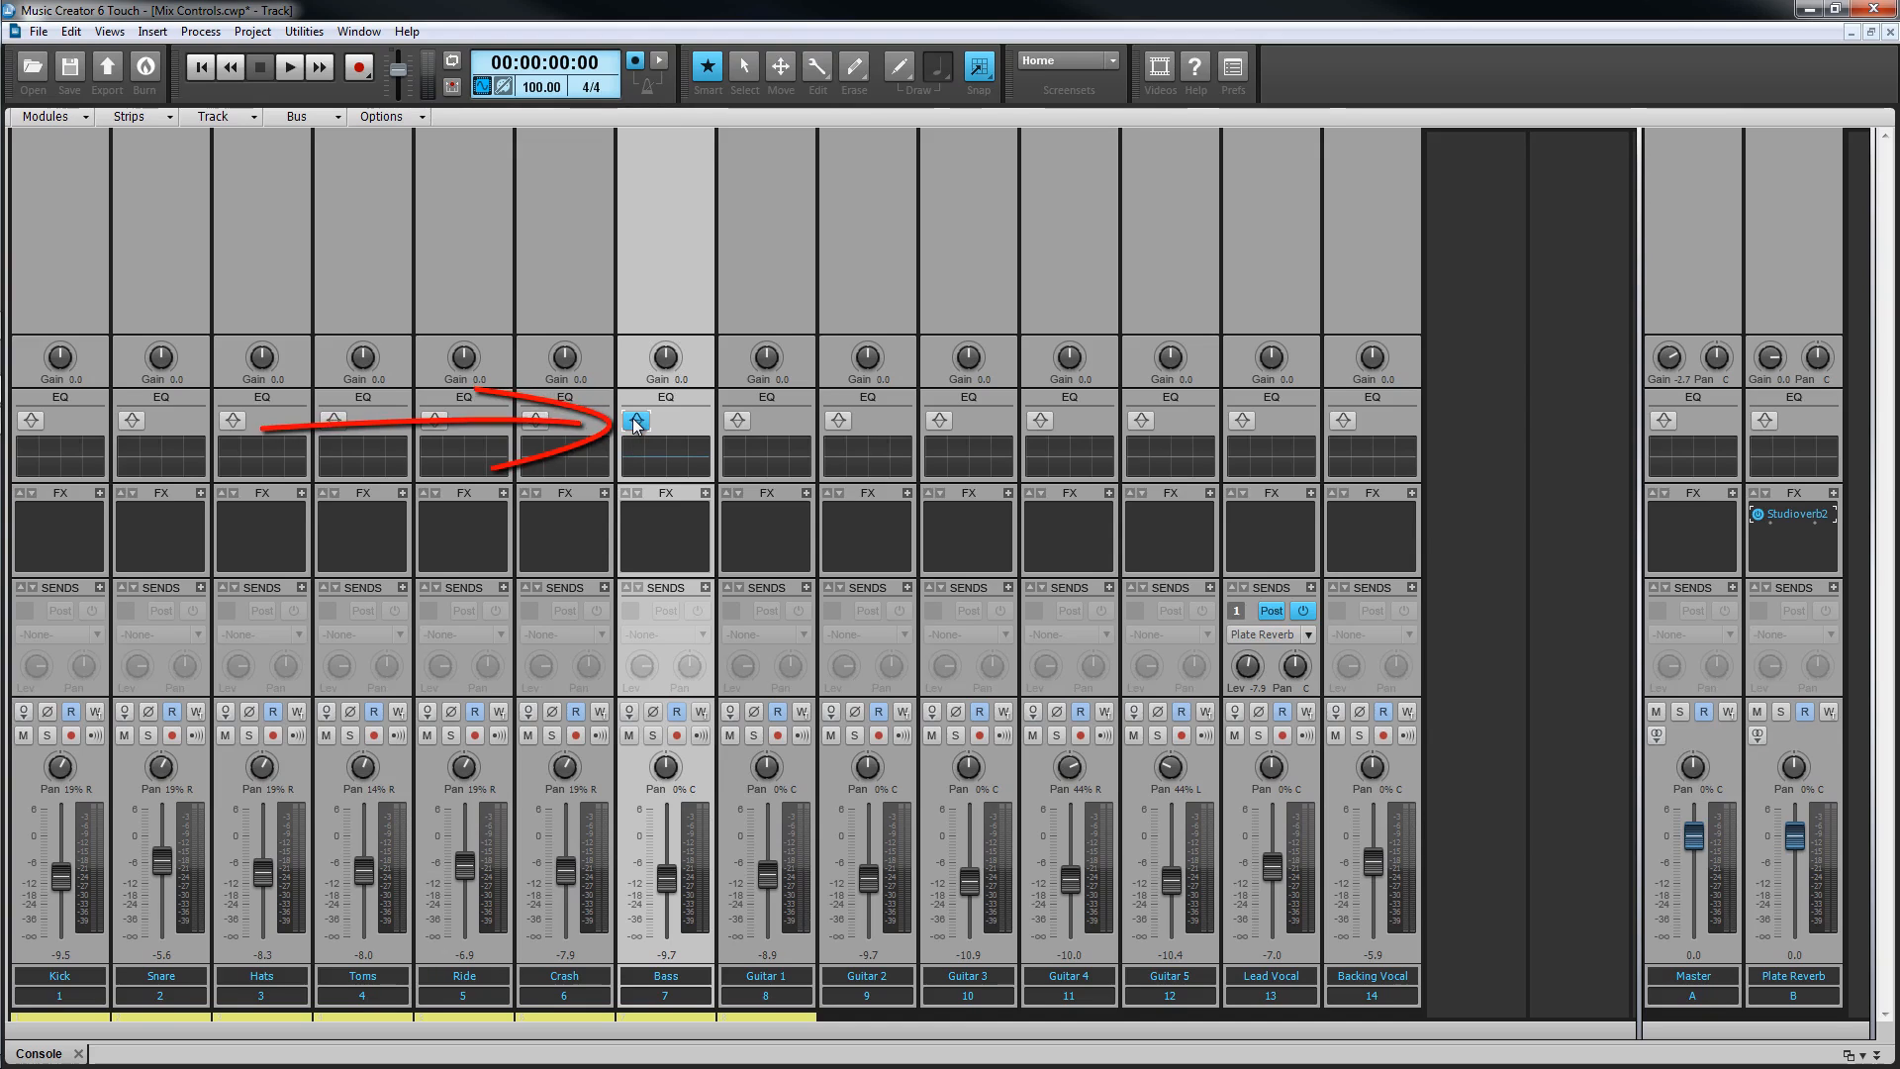
double_click(665, 465)
drag(1233, 475, 859, 286)
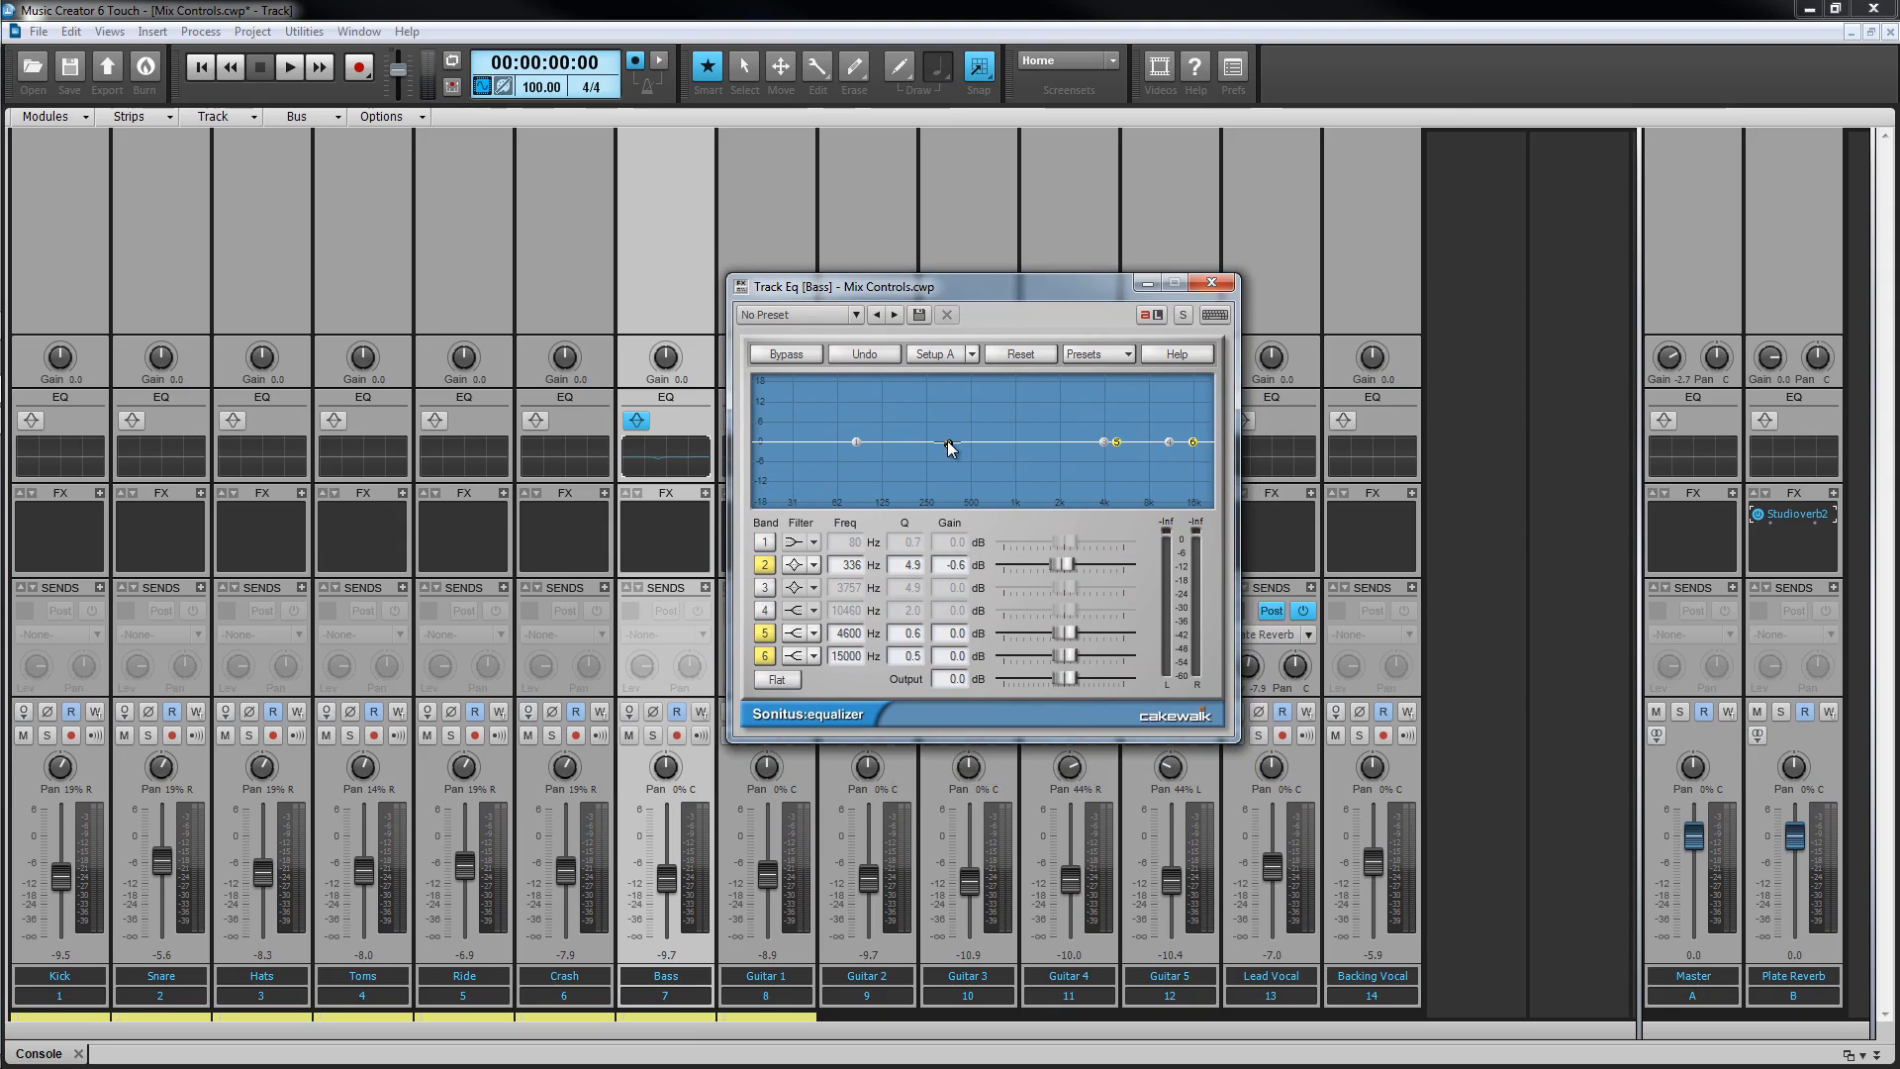
Toggle EQ band 5 off and on, move its point to 4943 Hz and -0.4 dB, and leave the band disabled.
double_click(1117, 445)
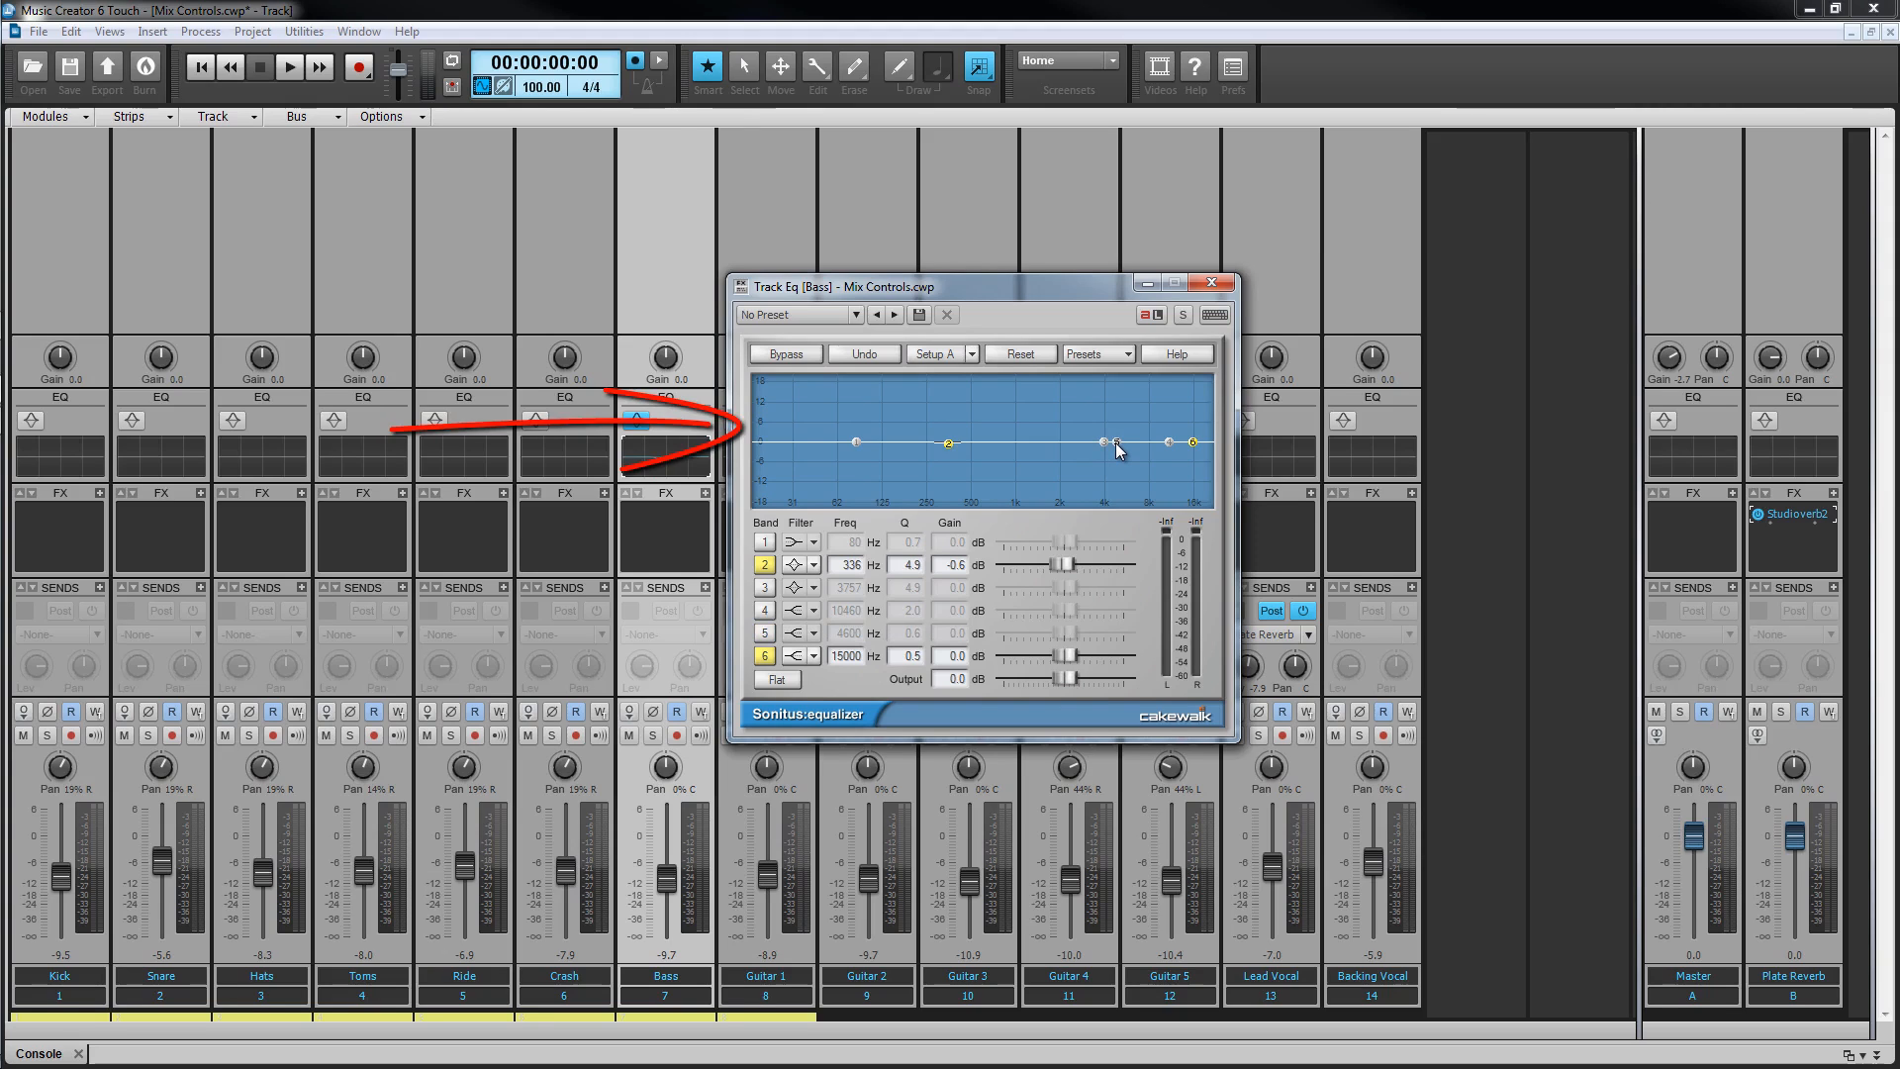
double_click(1117, 445)
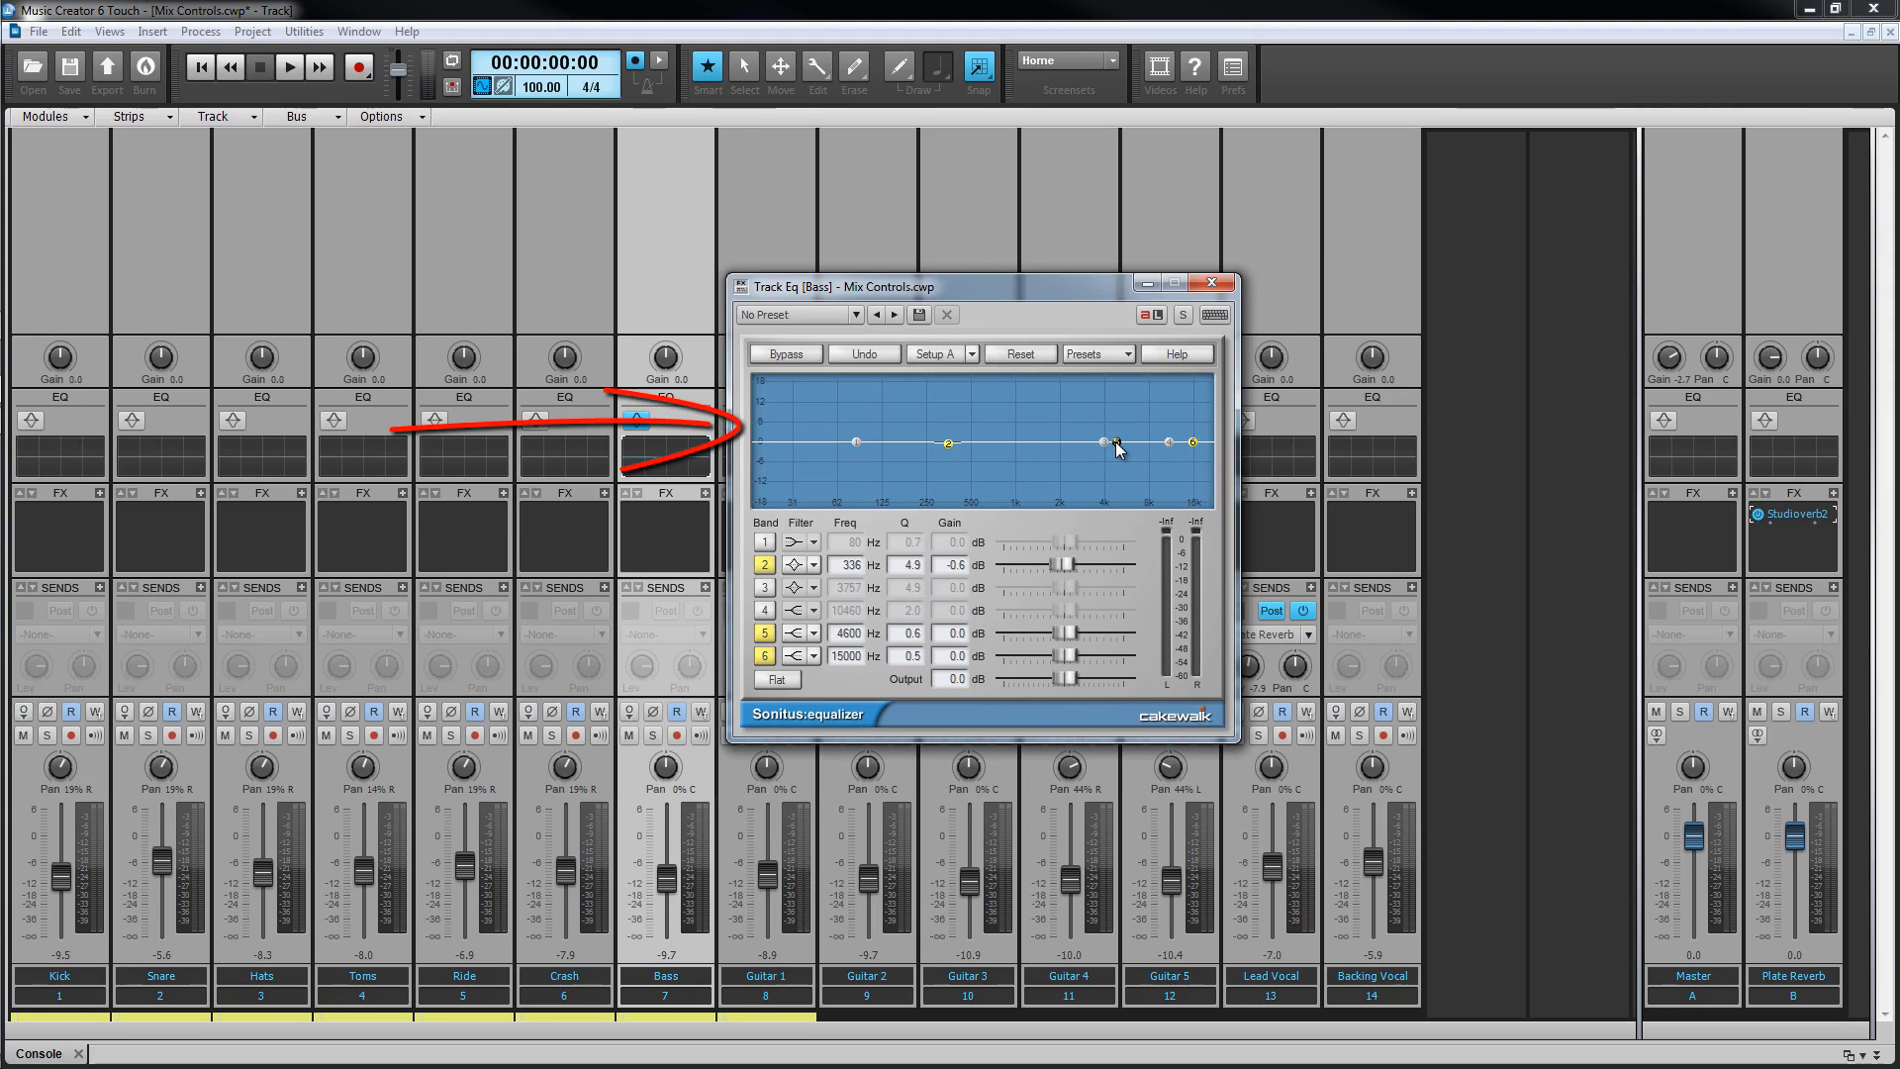
mouse_move(1117, 445)
mouse_down()
mouse_move(1137, 495)
mouse_move(1137, 445)
mouse_up()
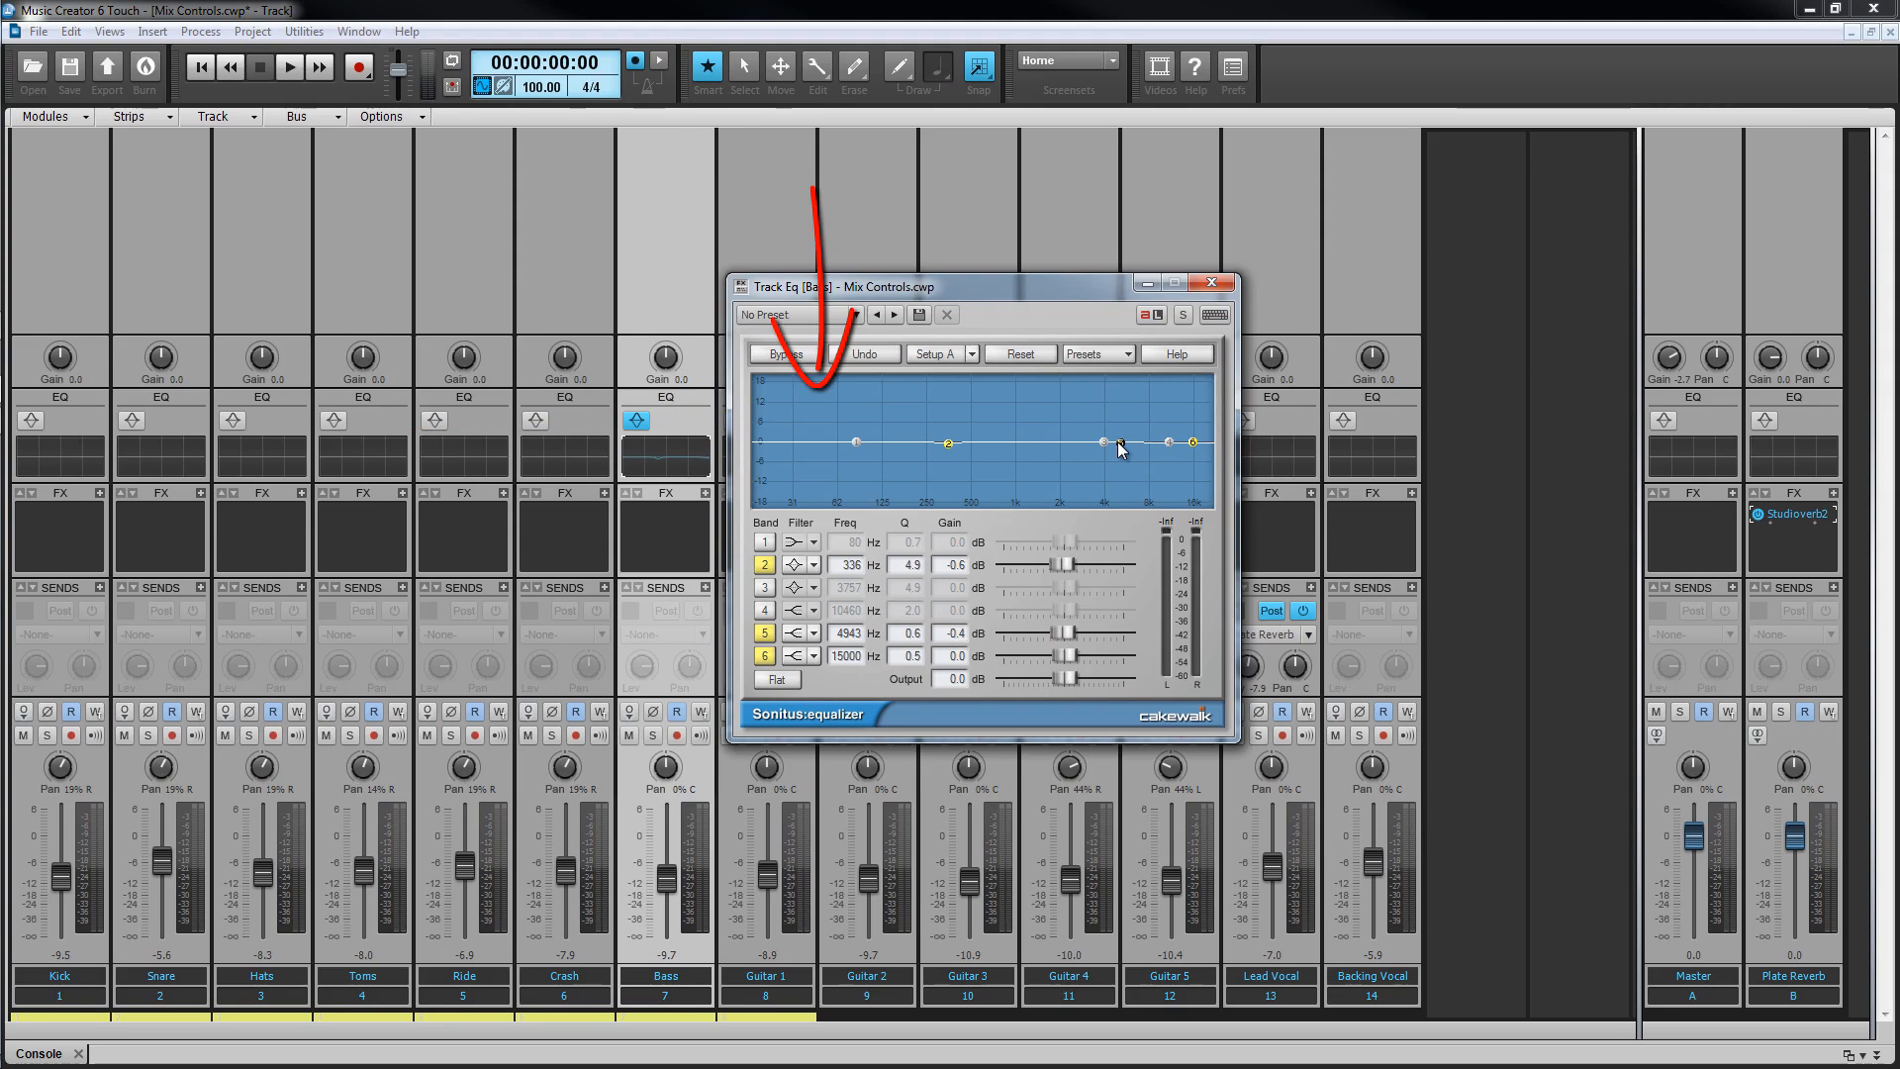
double_click(1119, 445)
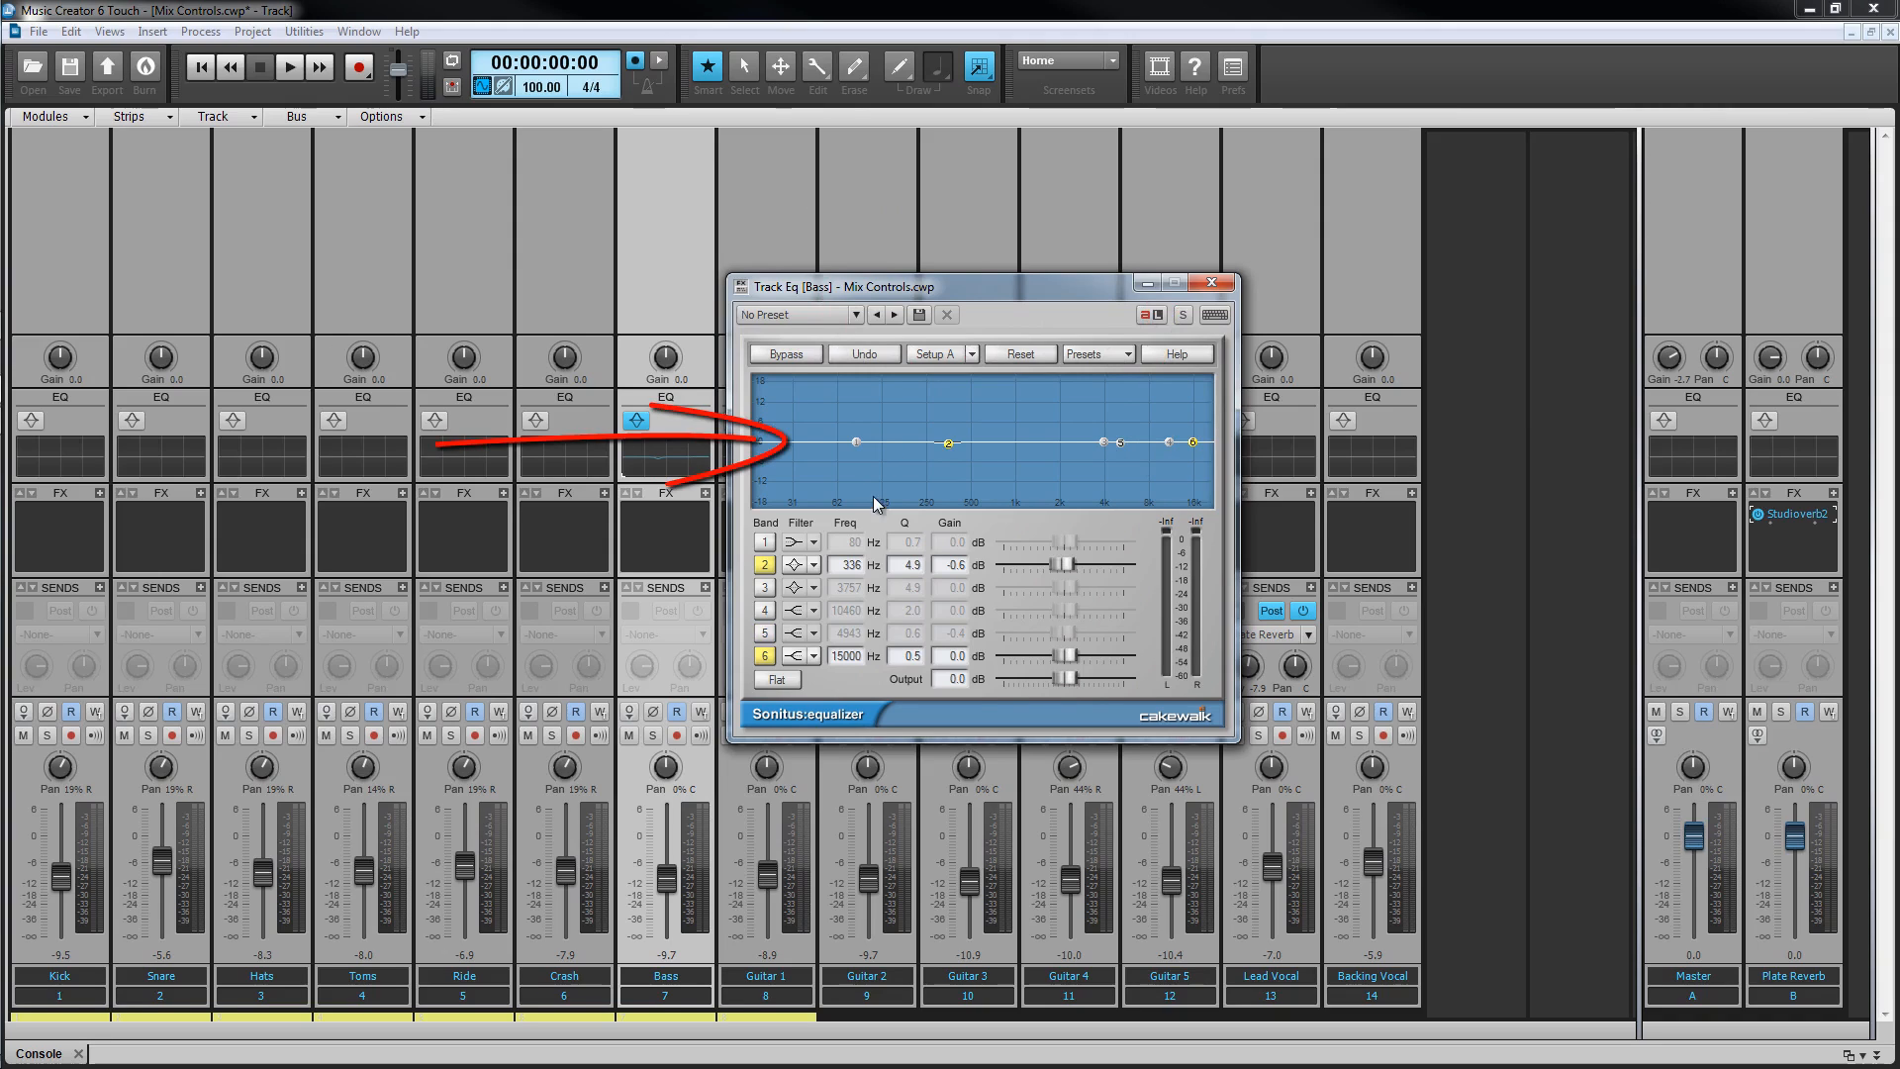
click(767, 545)
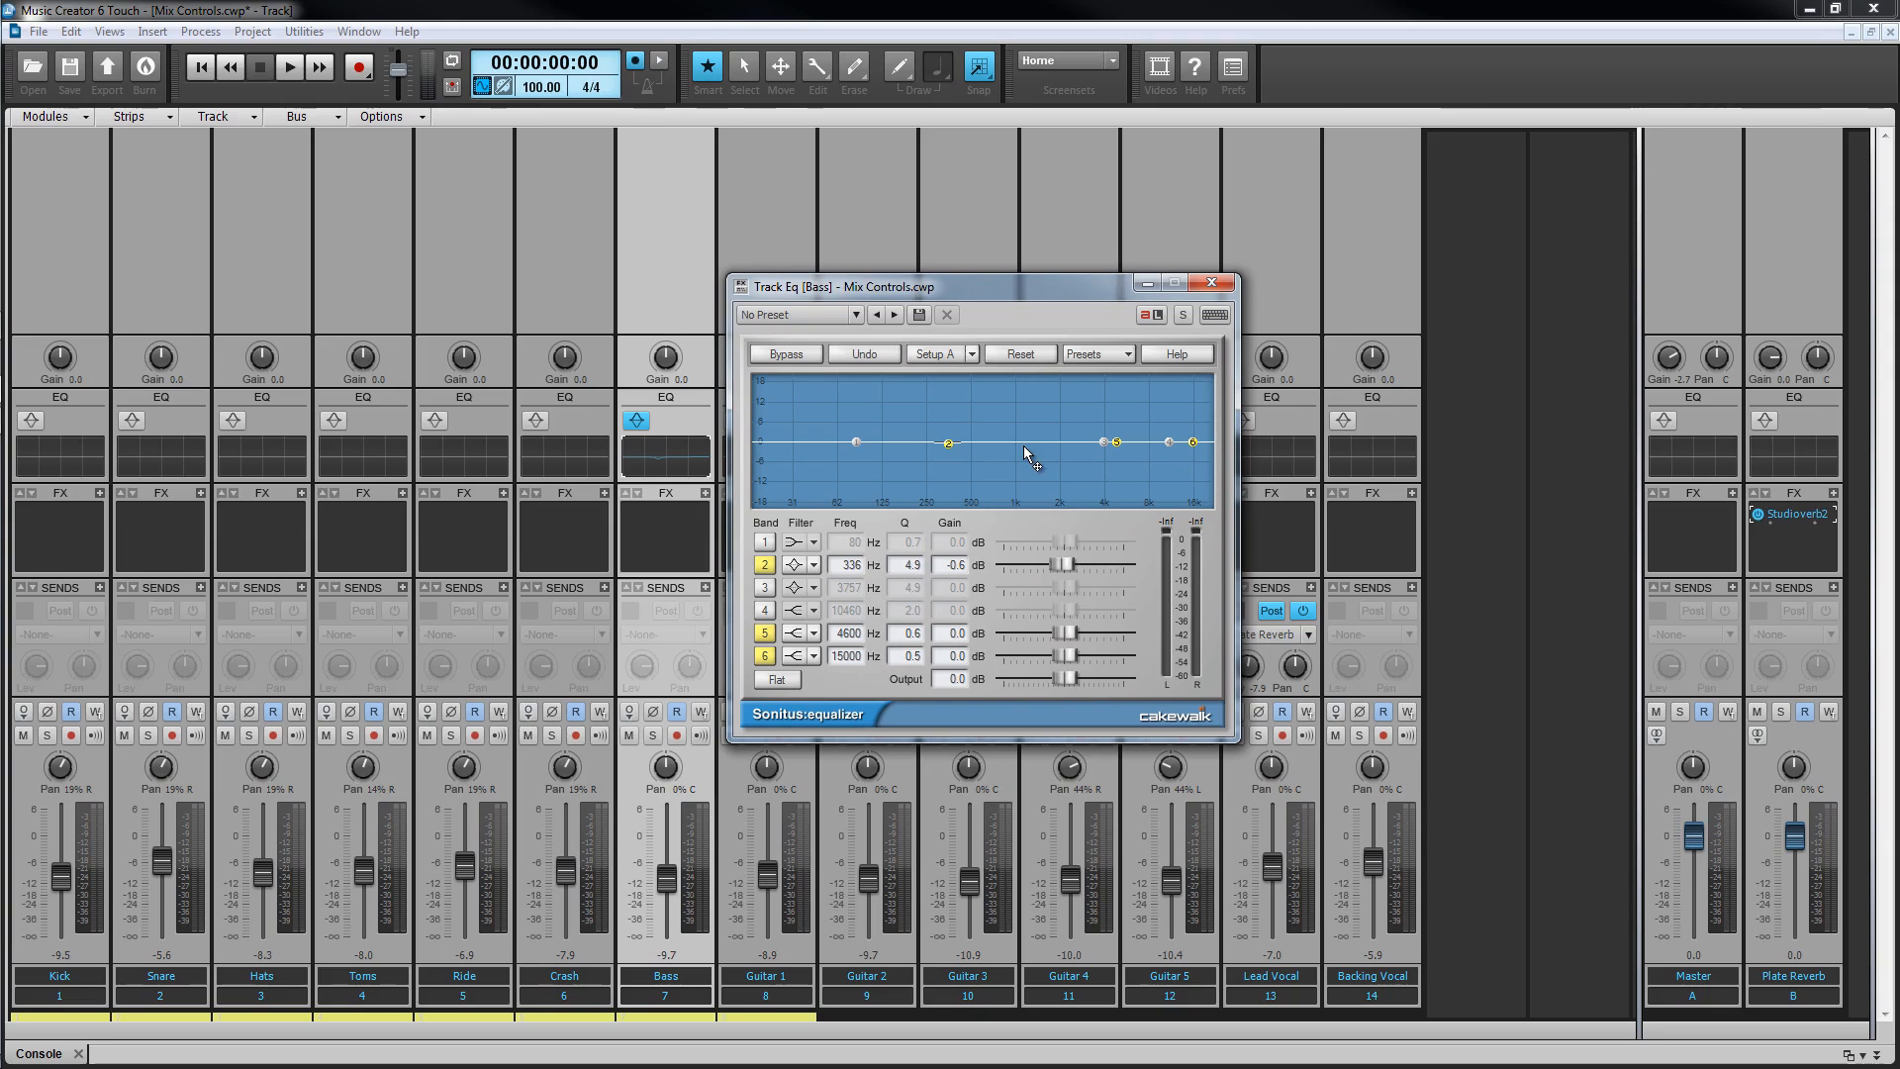
double_click(1117, 445)
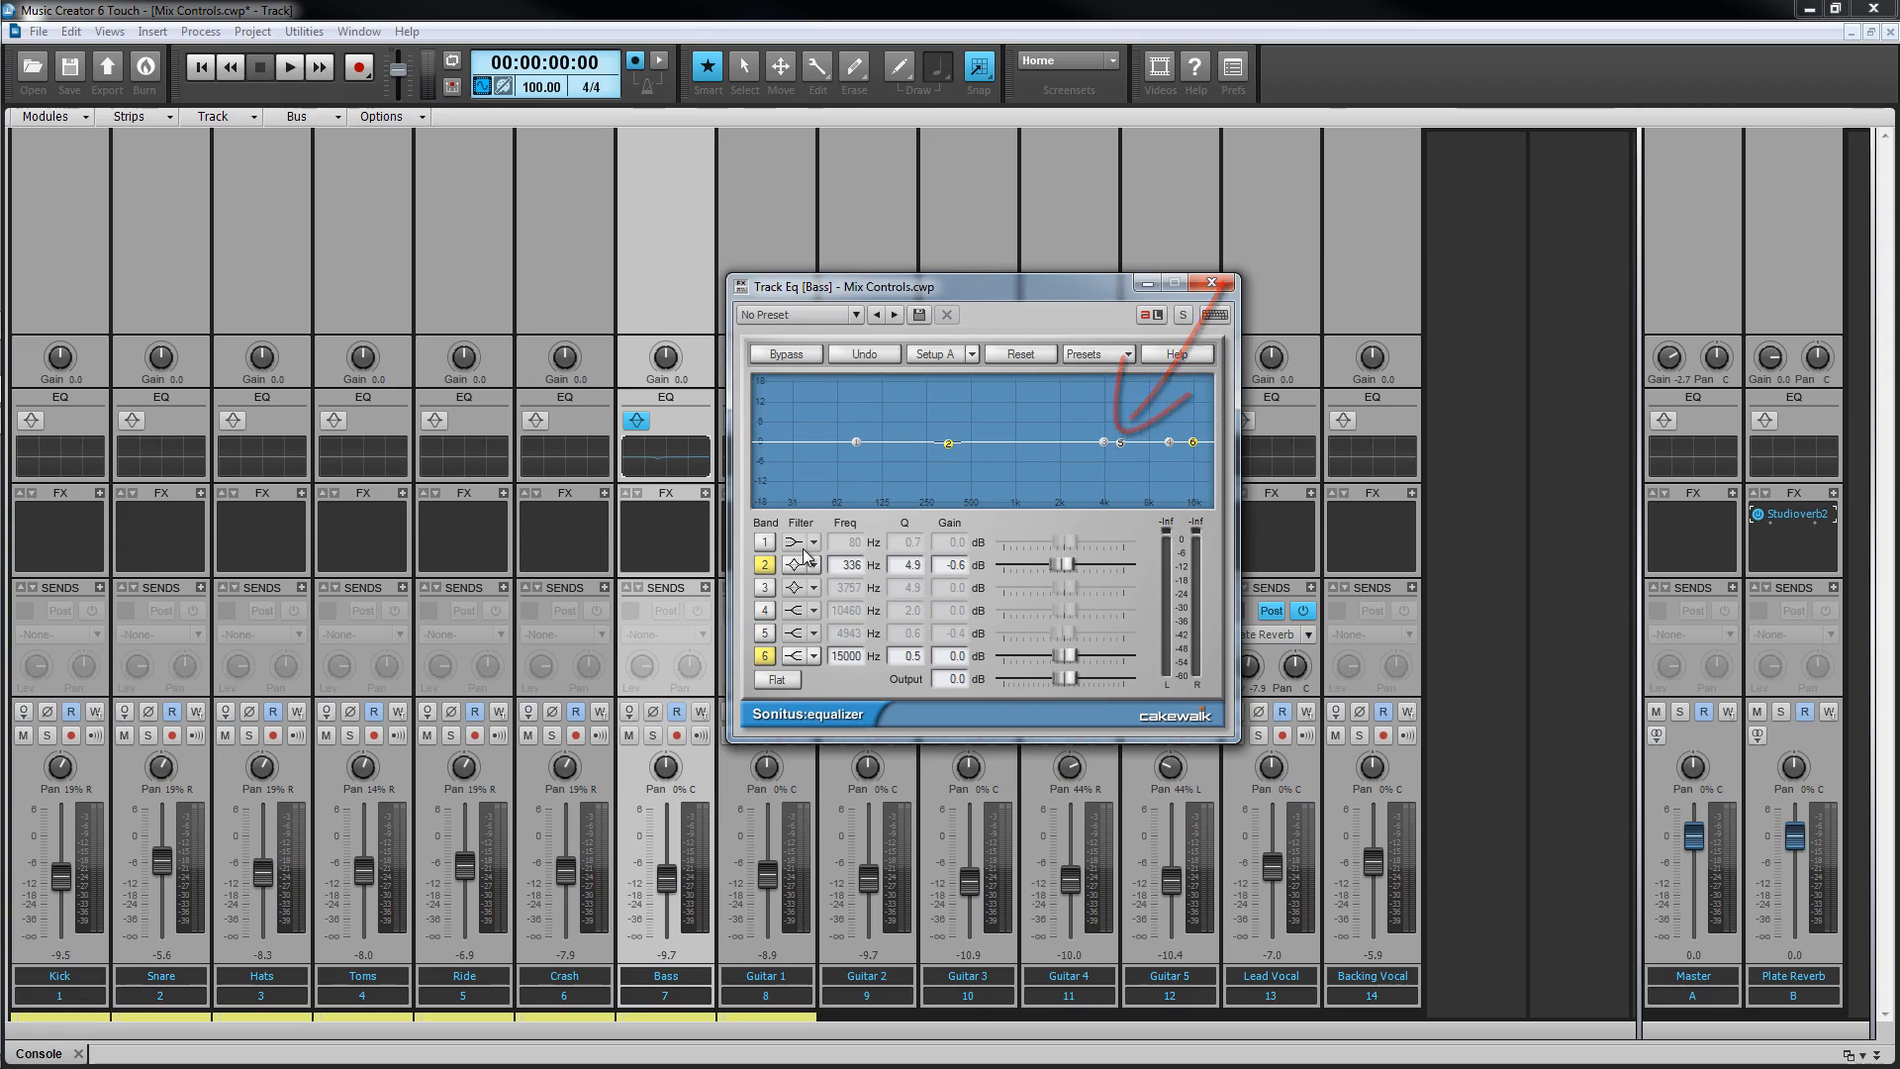
Turn off all remaining active EQ bands on the Bass track and flatten the curve.
click(764, 541)
click(768, 565)
click(768, 544)
click(764, 655)
click(776, 679)
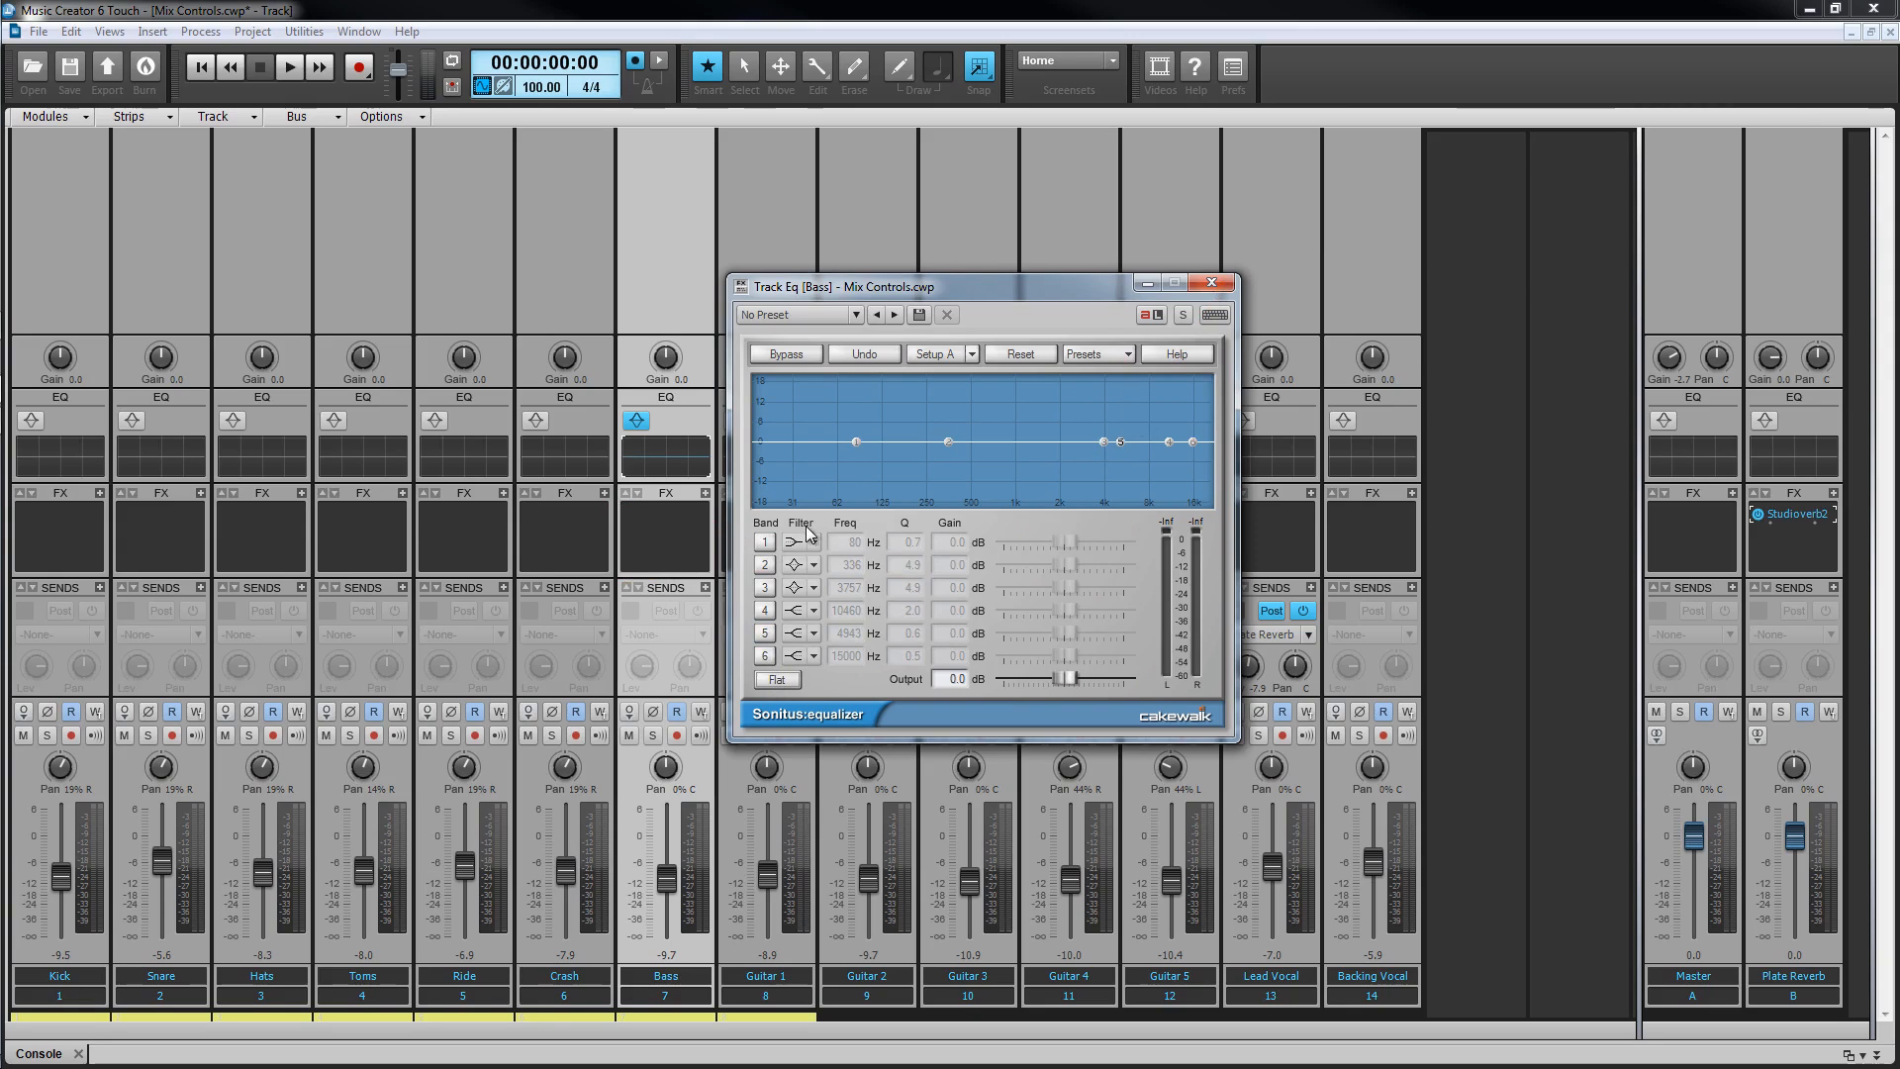
Enable EQ band 1 as a Highpass filter with a Q of 1.6 and a frequency of 40 Hz.
click(768, 543)
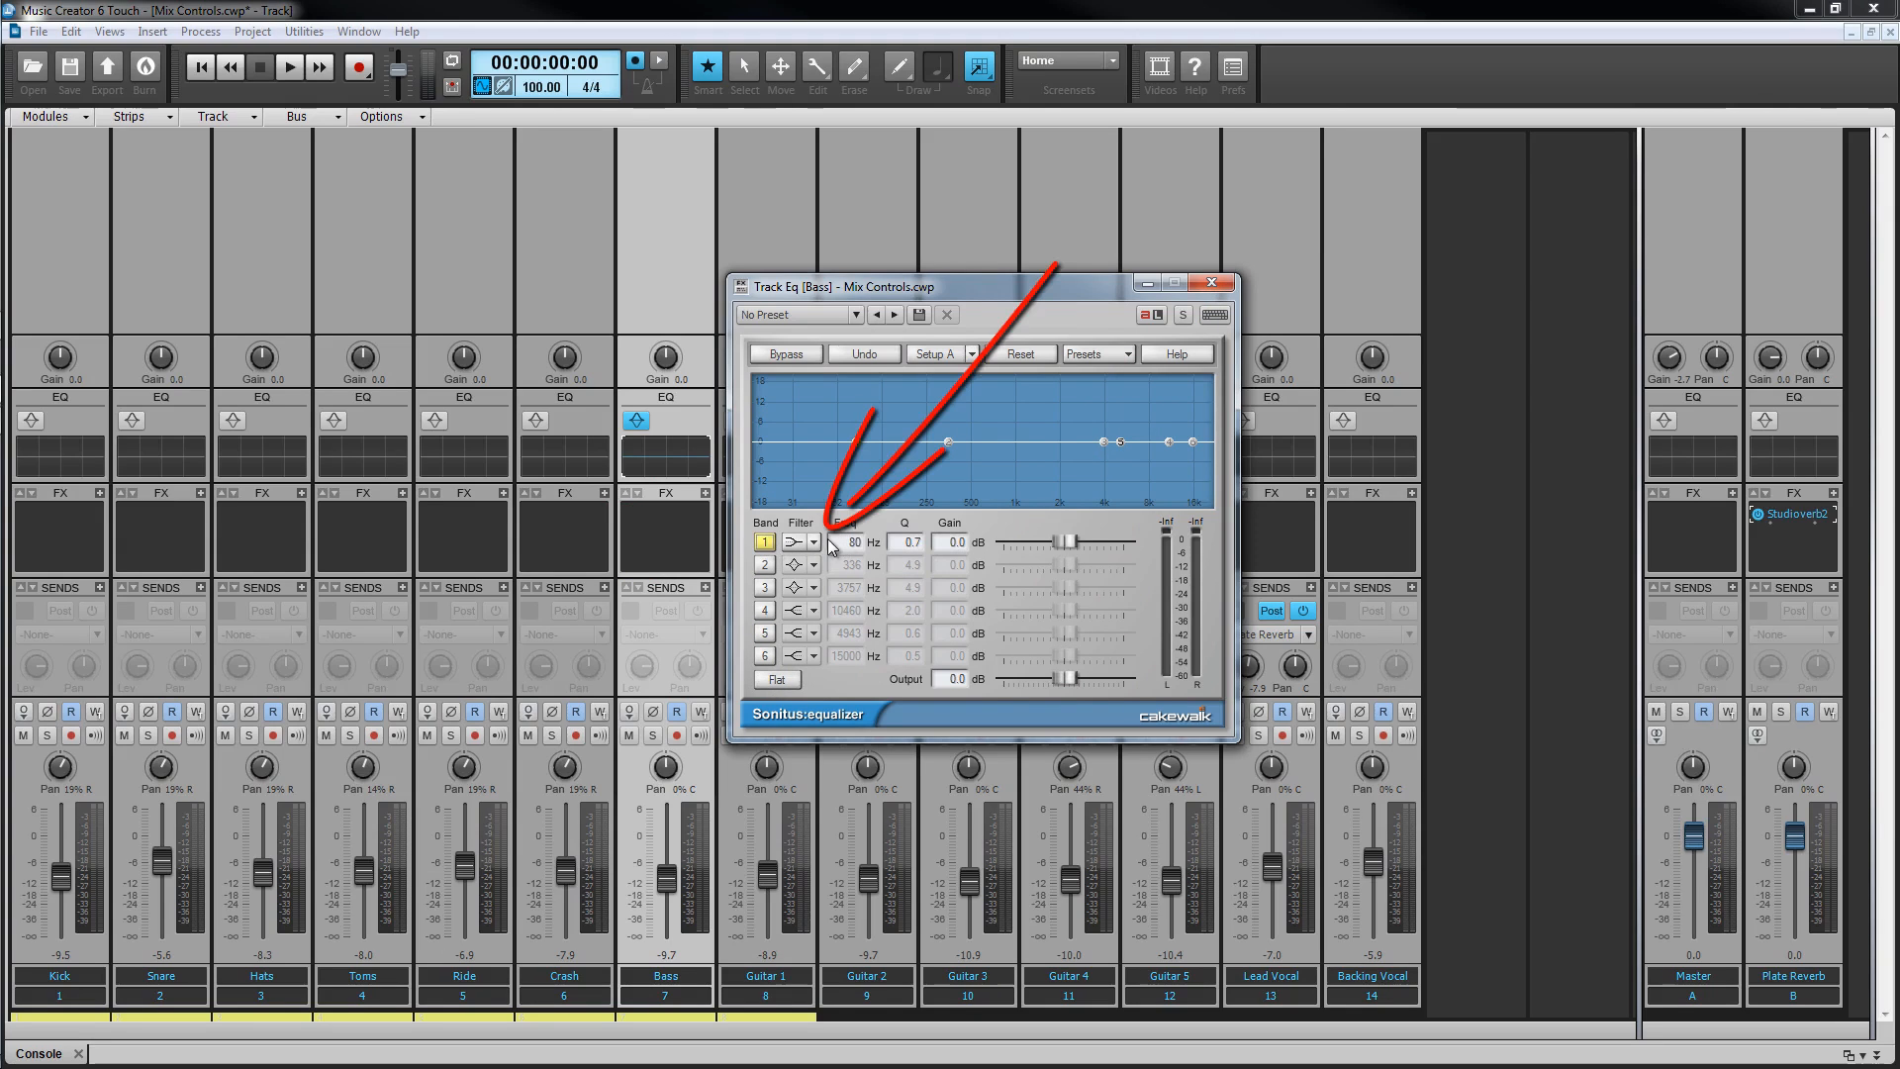
click(815, 542)
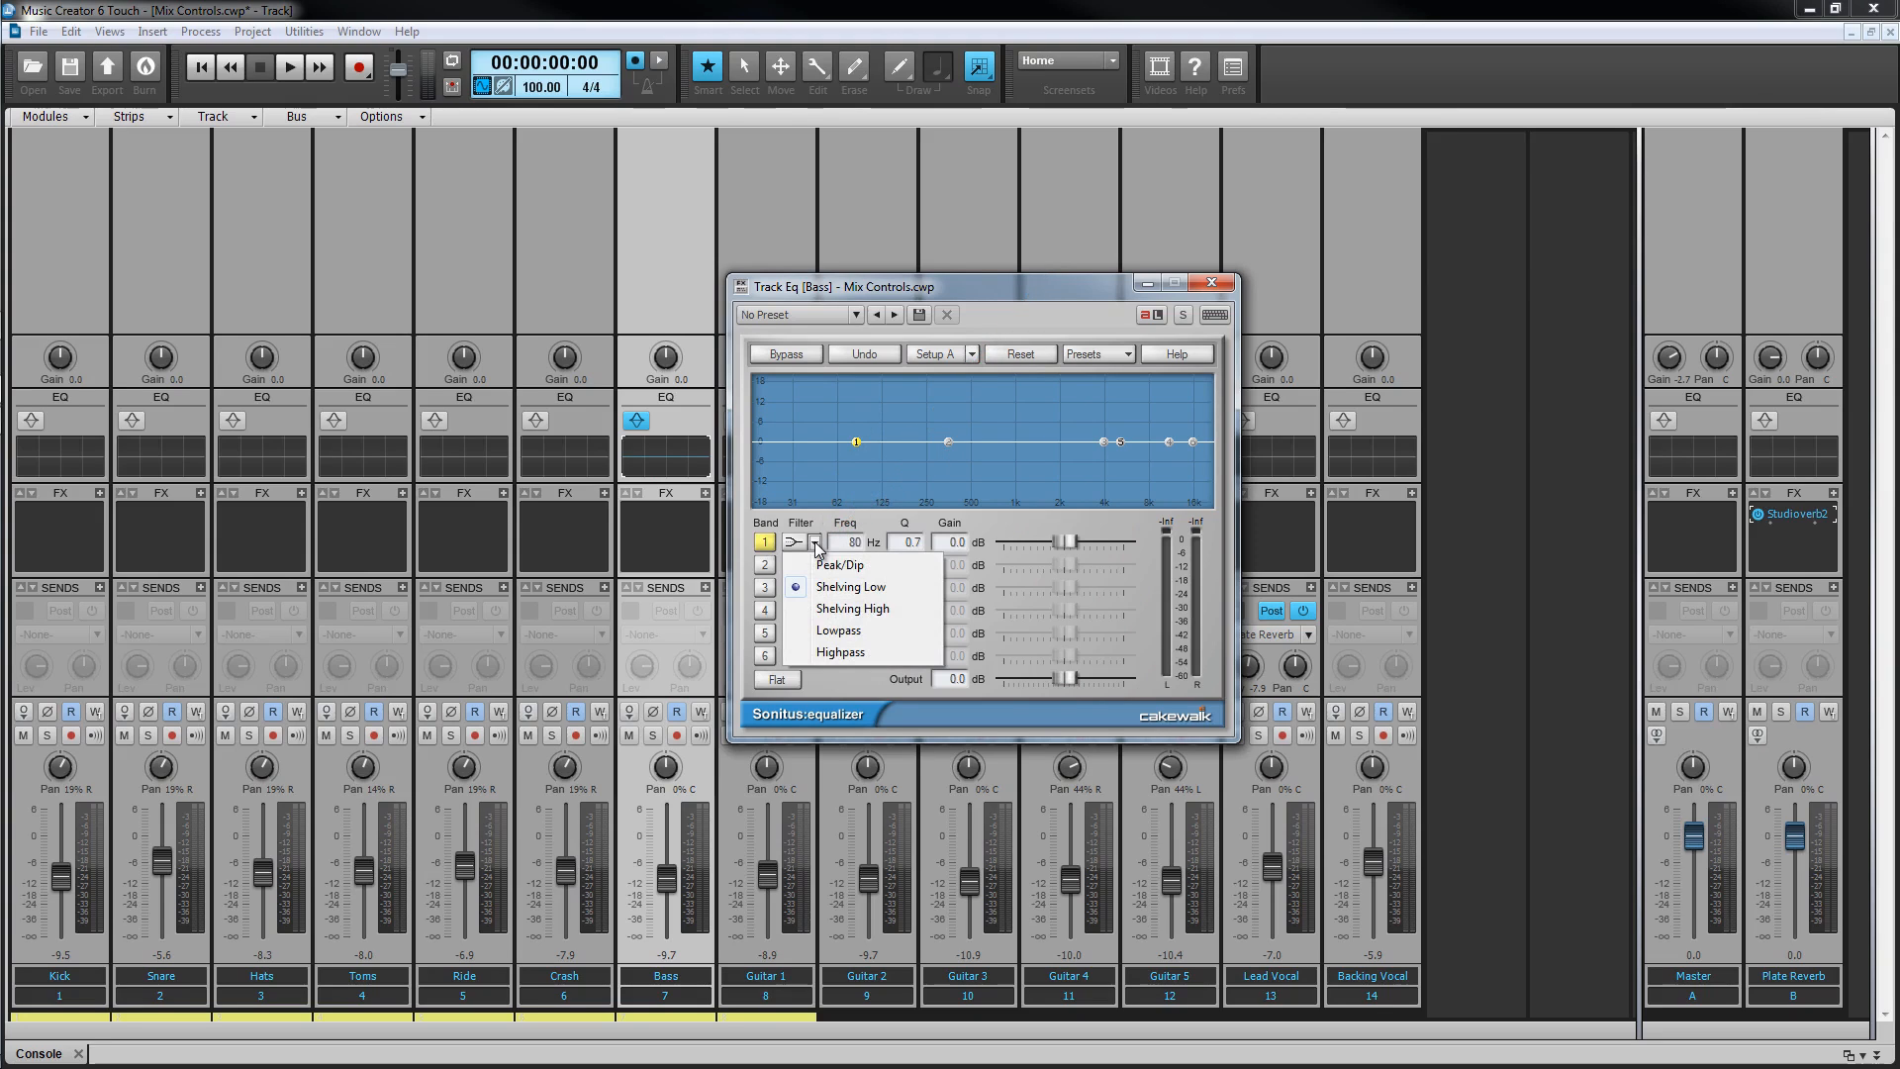
click(840, 653)
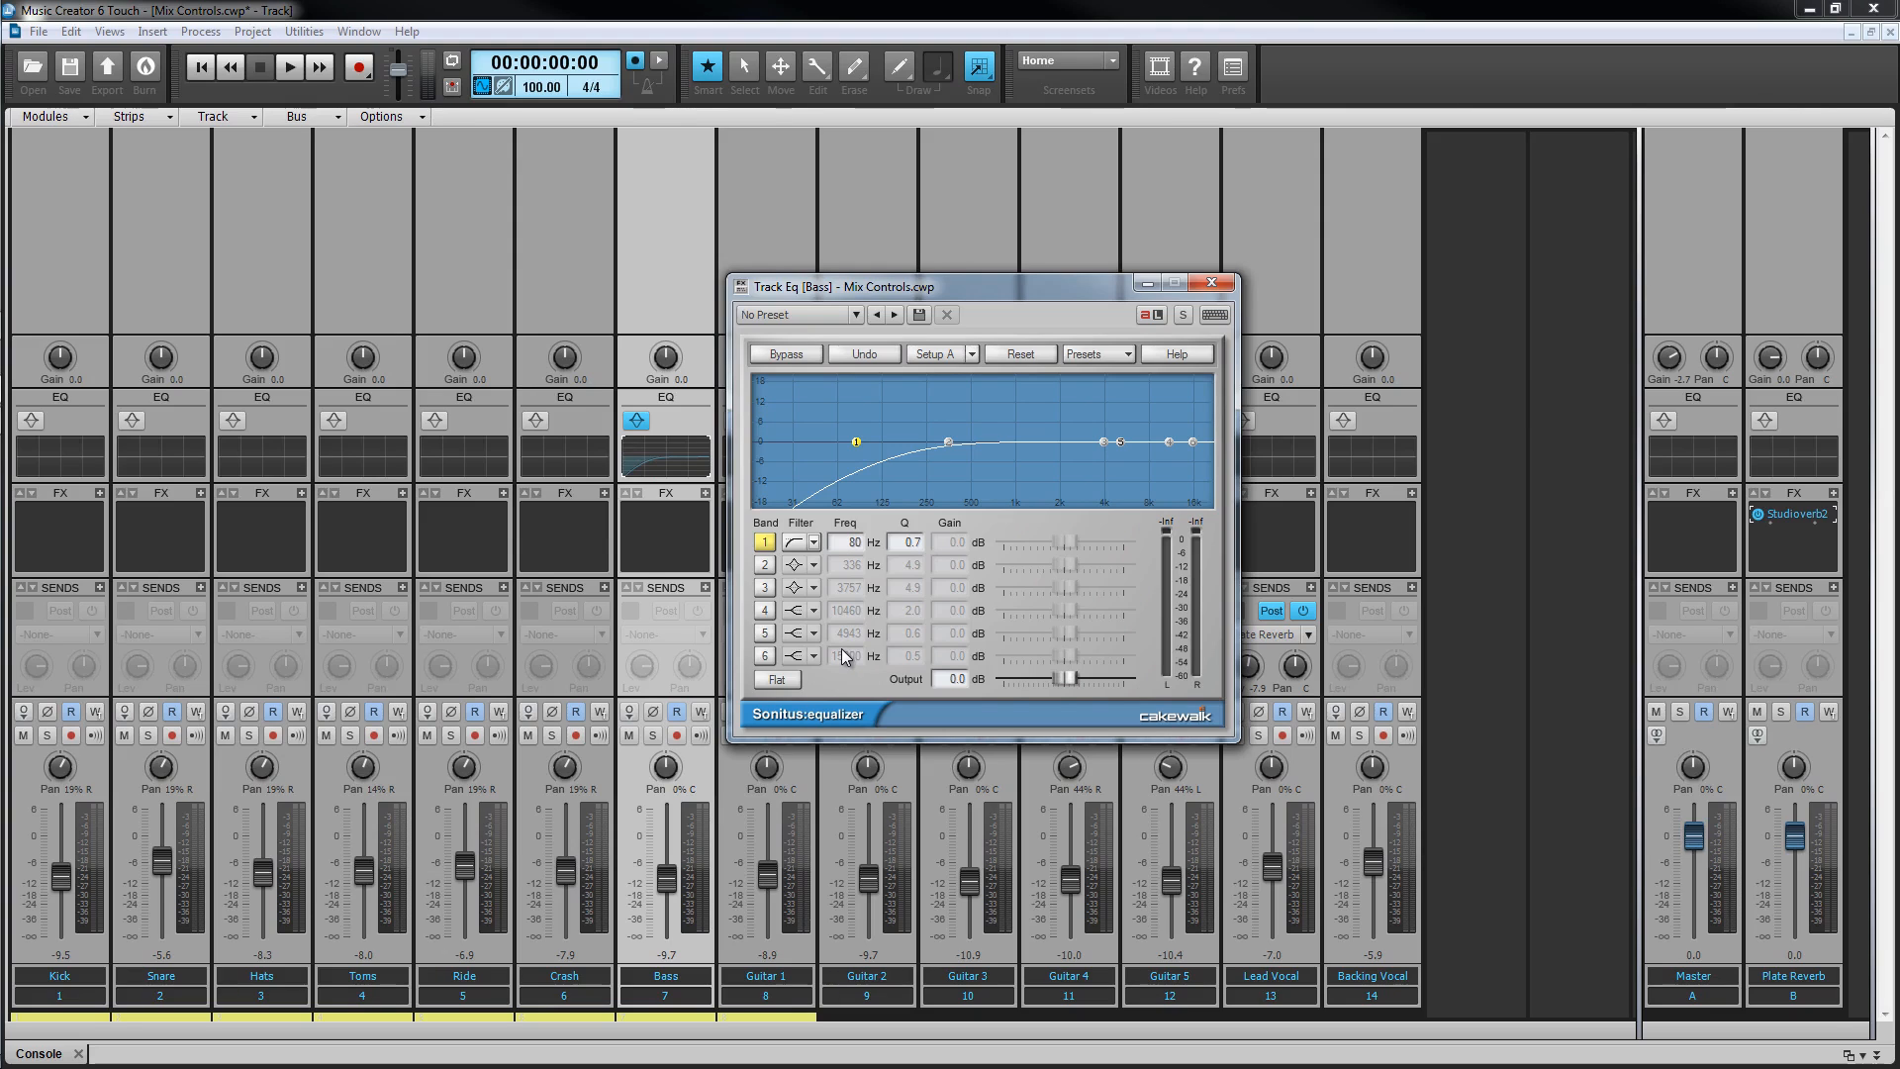
drag(906, 539, 912, 542)
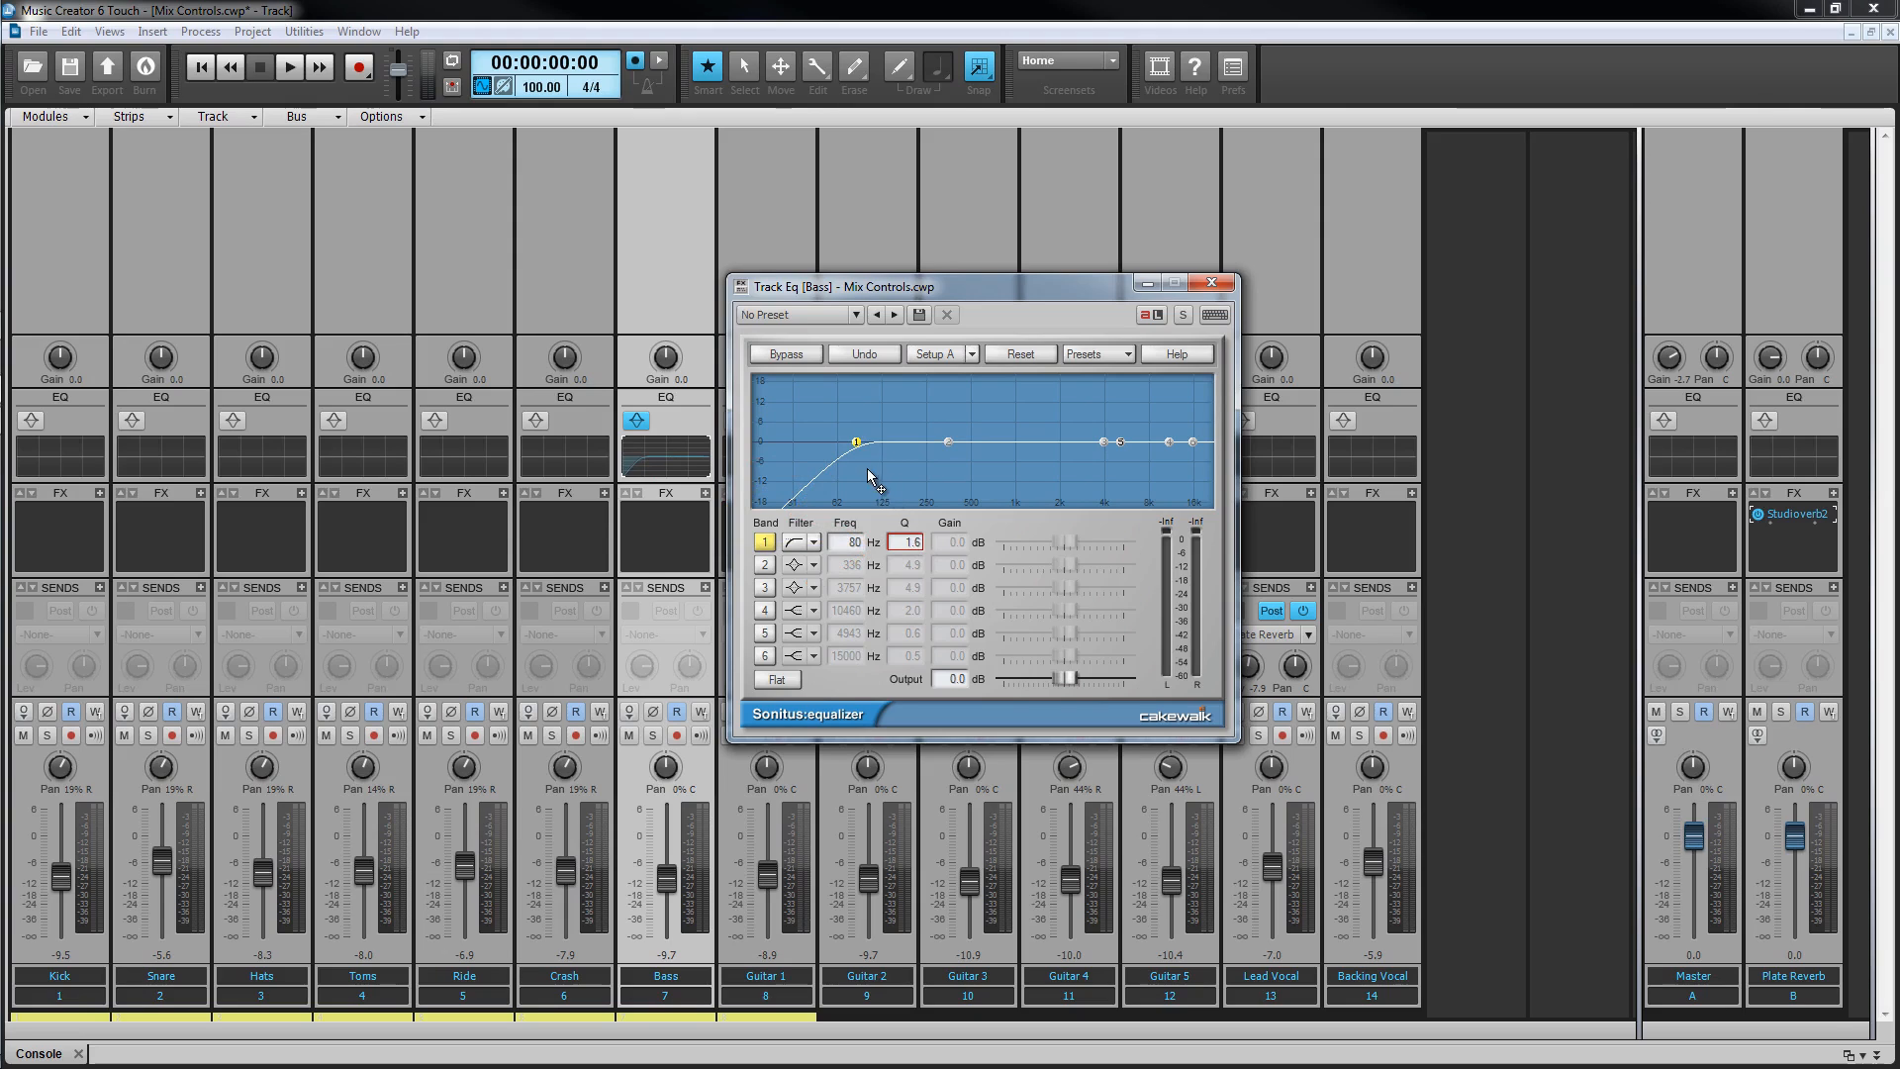
drag(858, 540, 851, 570)
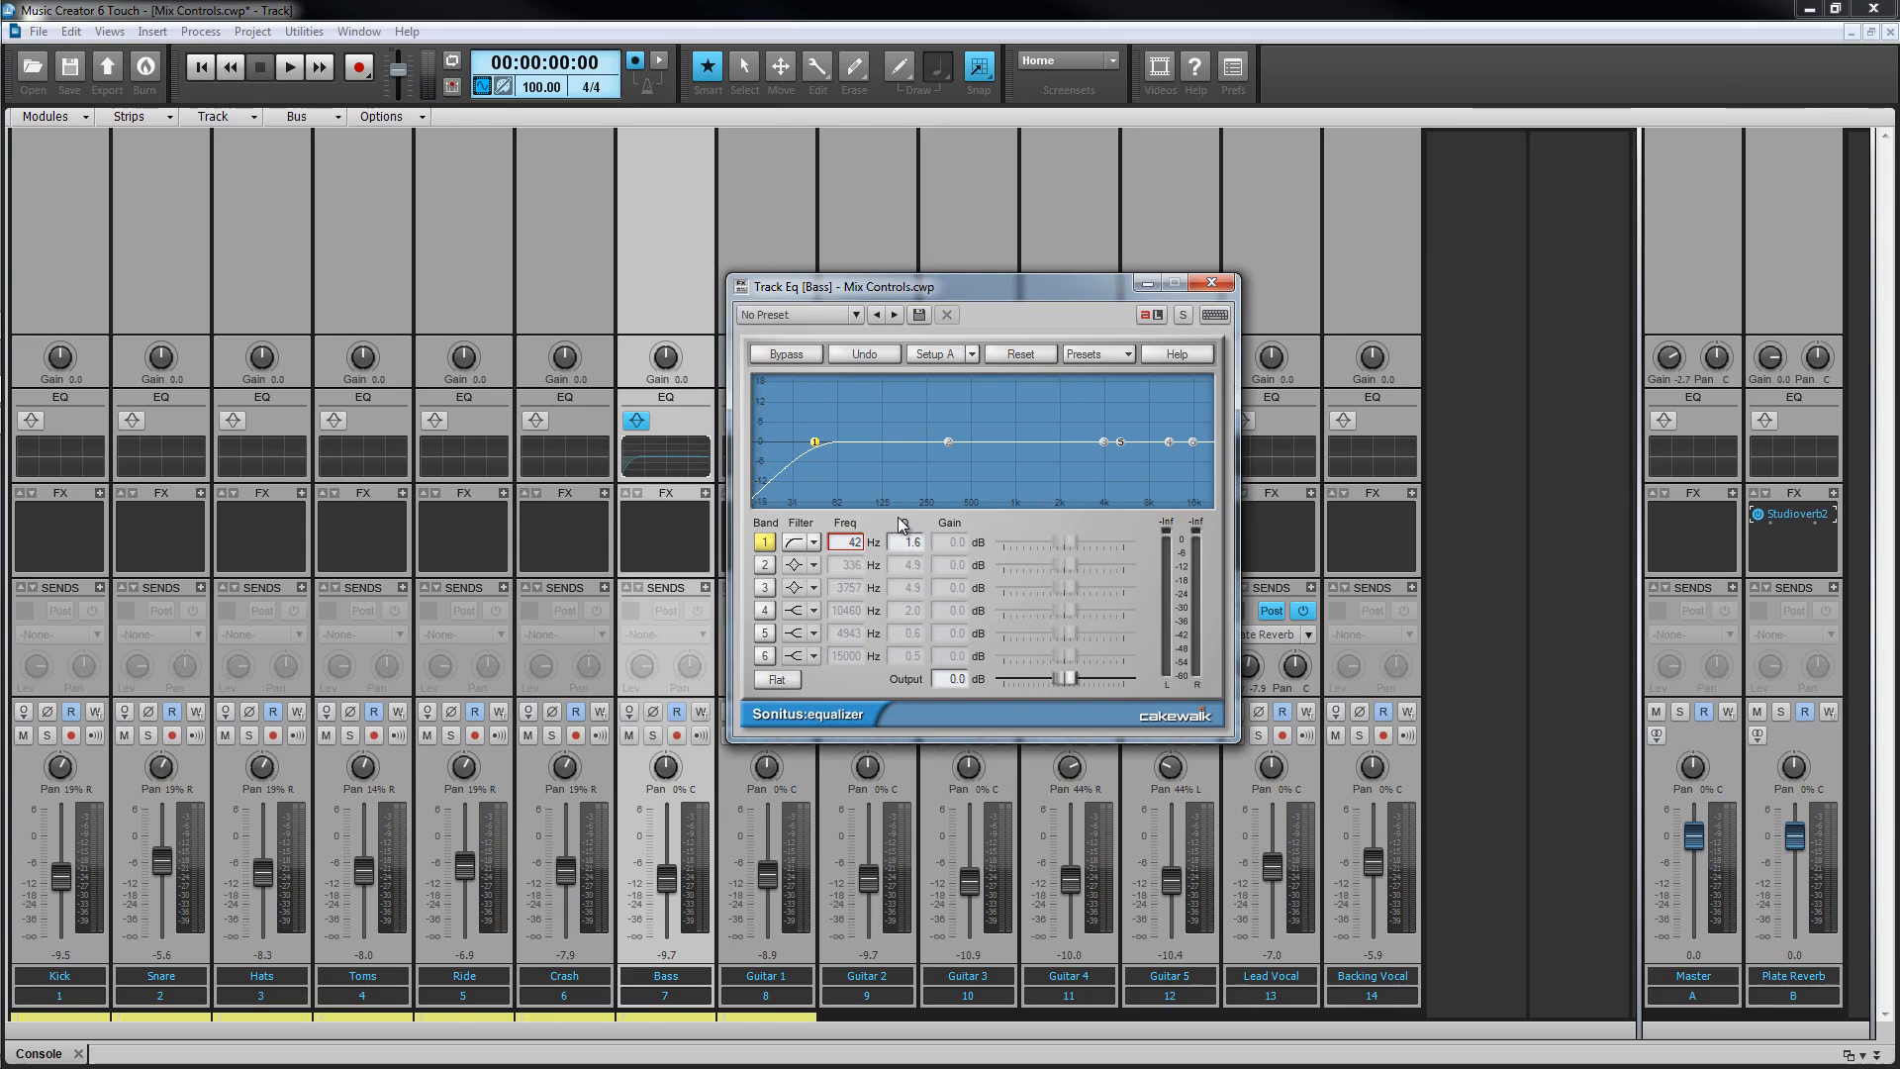
drag(814, 441, 739, 433)
Enable EQ band 6 as a Lowpass filter at 1840 Hz with a Q of 1.6.
click(765, 655)
click(814, 656)
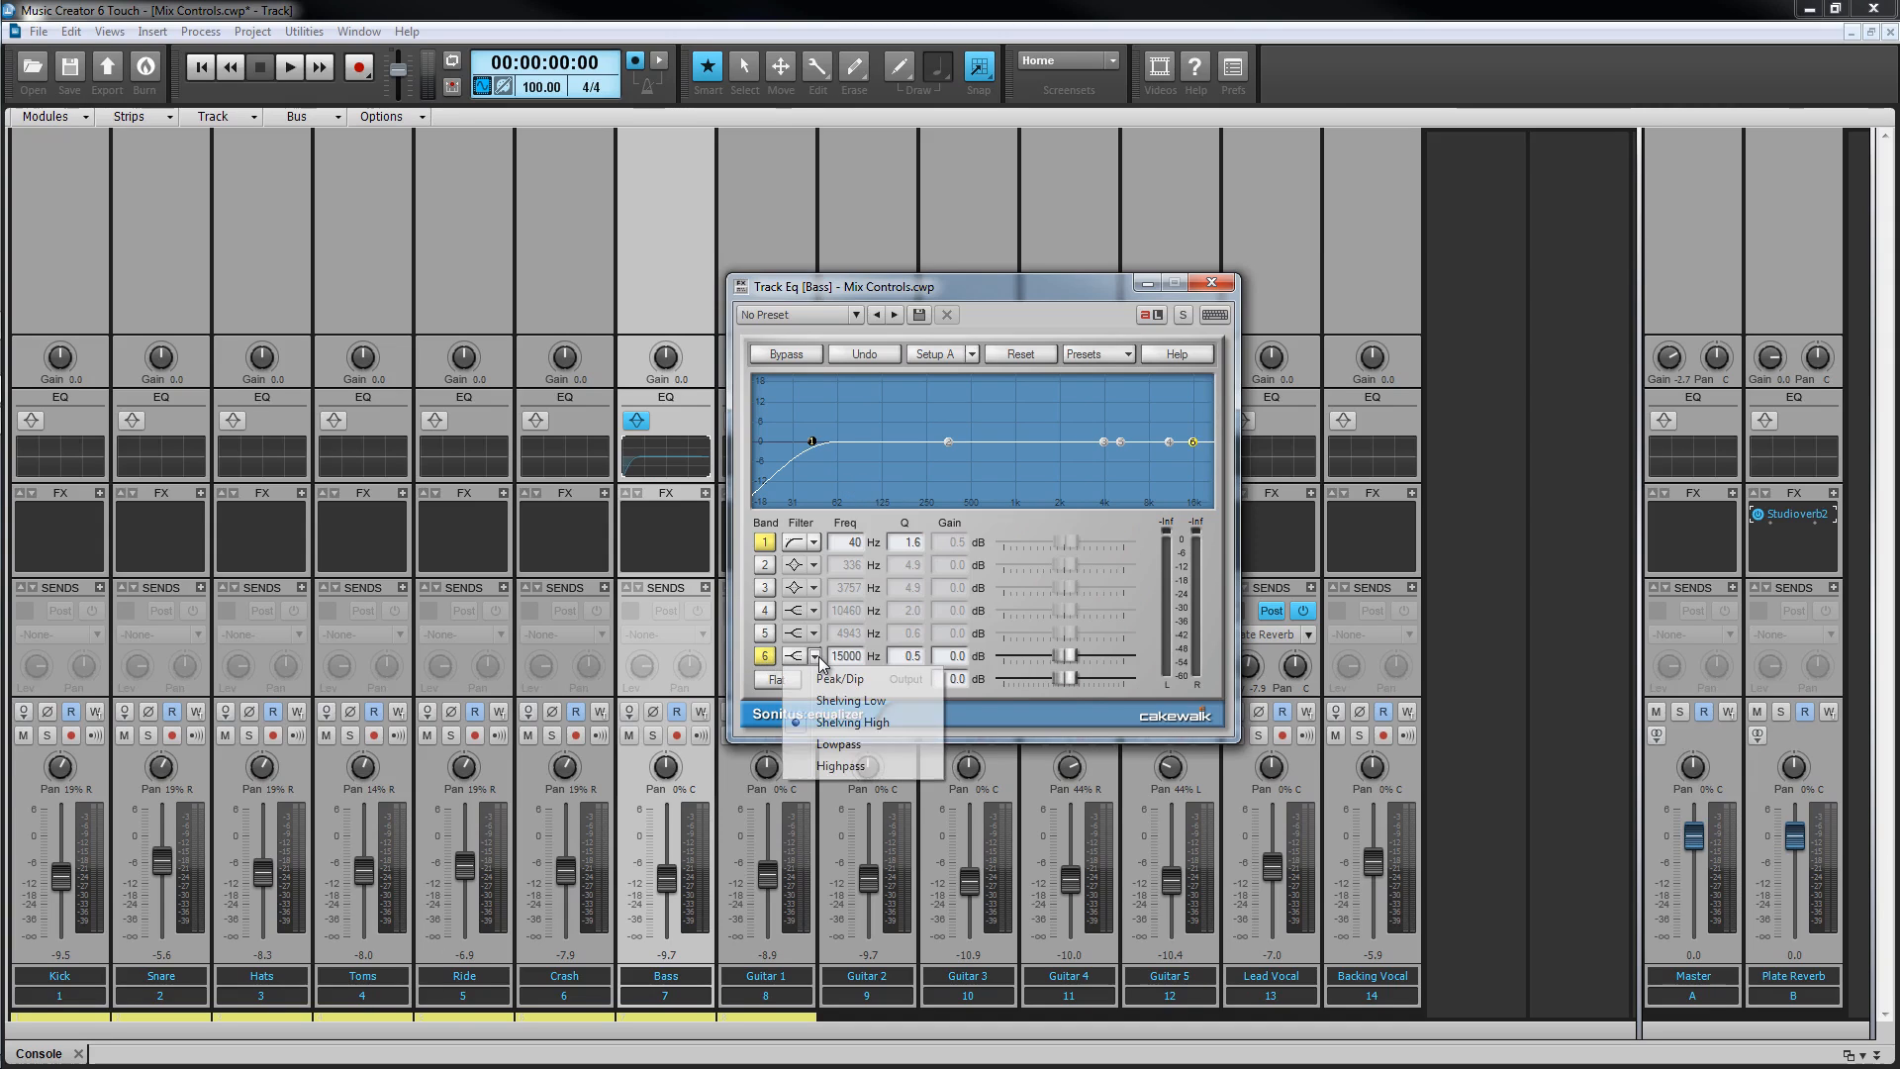
click(837, 743)
click(909, 656)
text(1)
drag(913, 649, 913, 645)
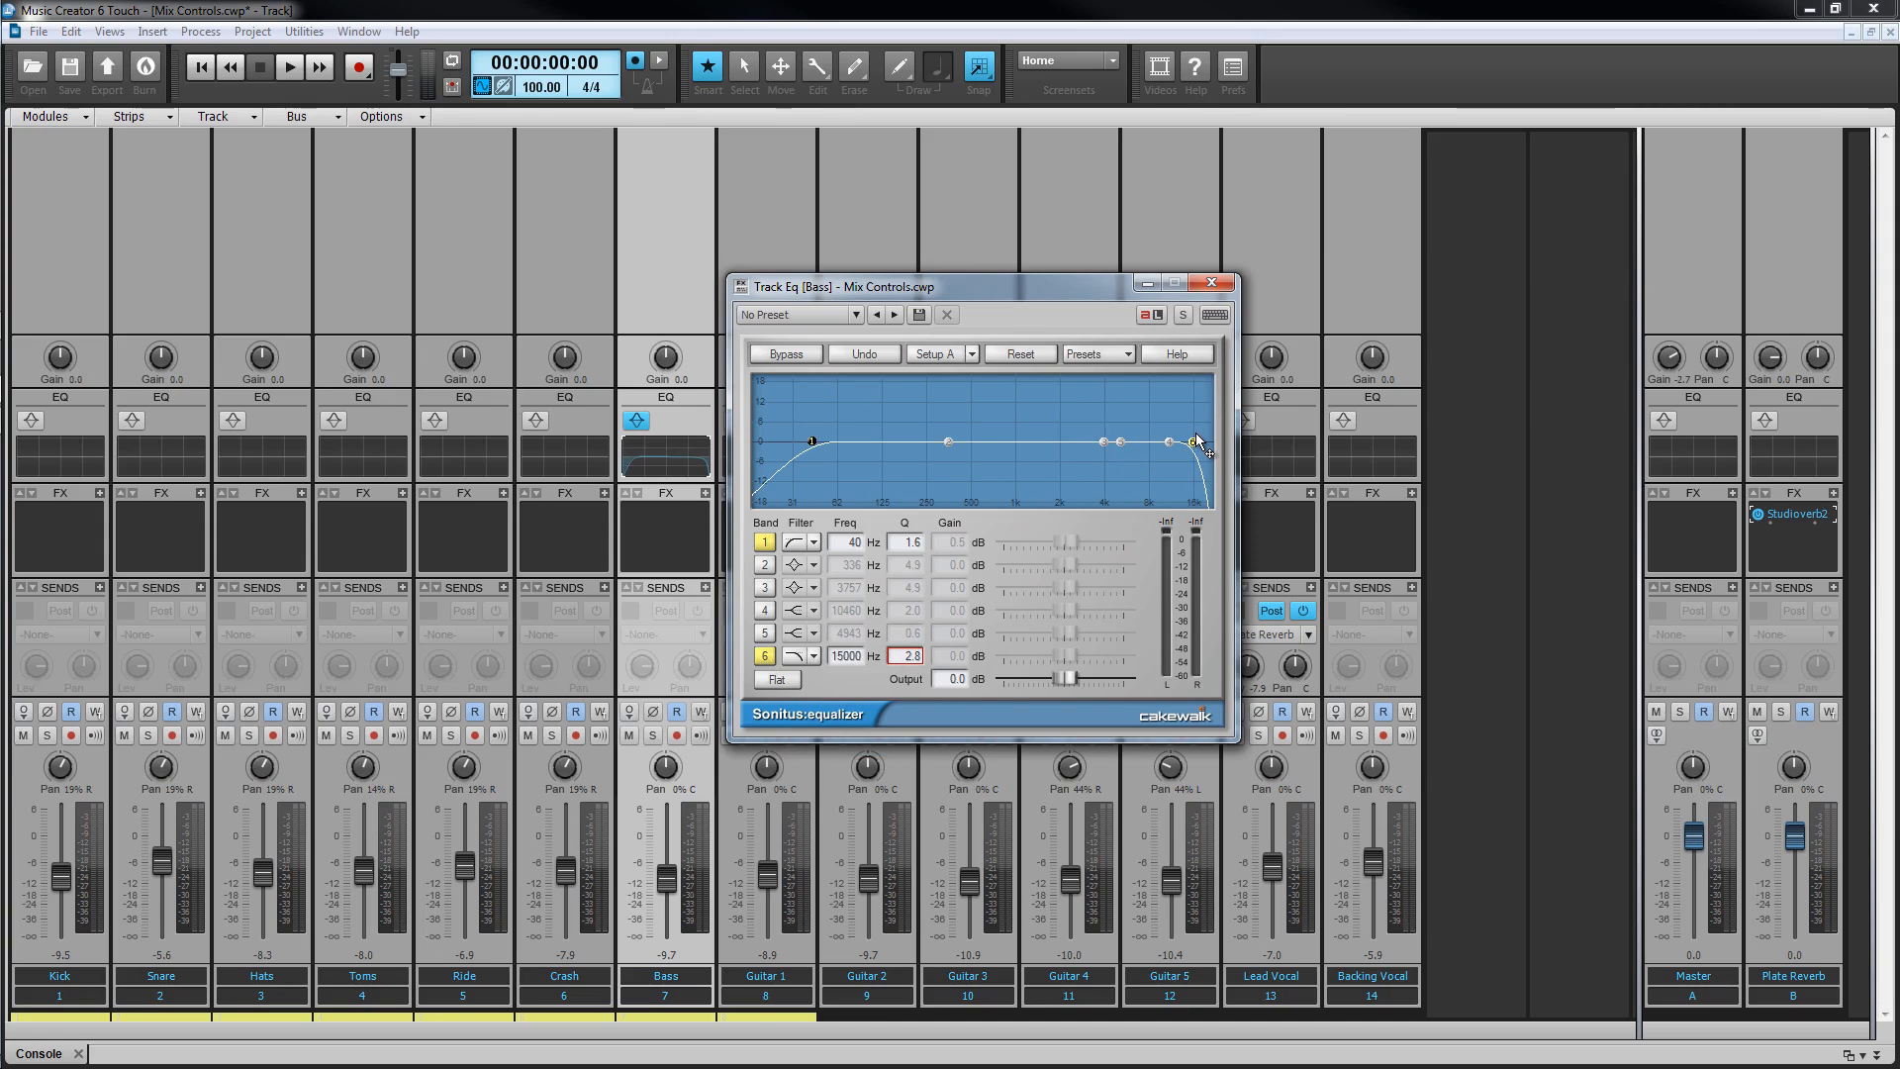
drag(1195, 443, 1100, 443)
drag(948, 445, 707, 490)
drag(901, 651, 907, 675)
Enable EQ band 2 as Peak/Dip, try a 14.1 dB boost, widen its Q to 1.7, and bring the gain to 0.2 dB.
click(764, 564)
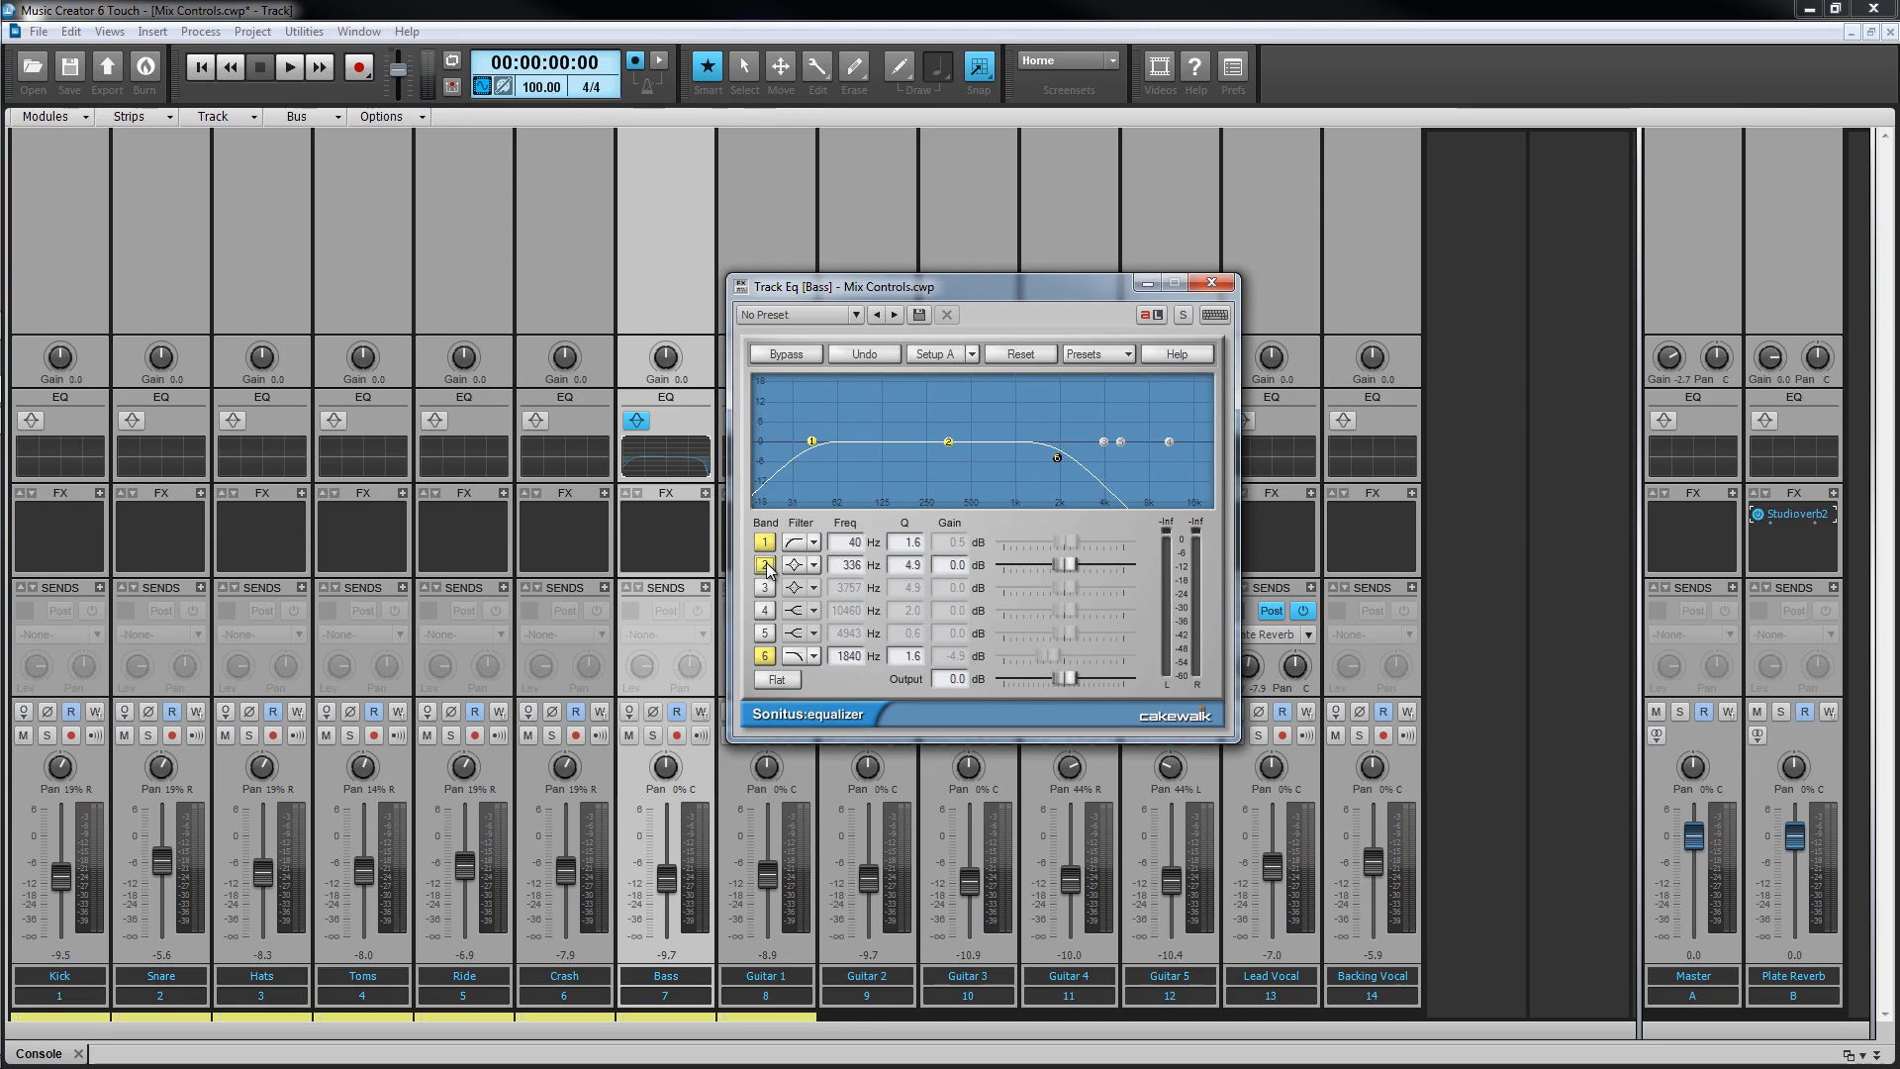
click(817, 566)
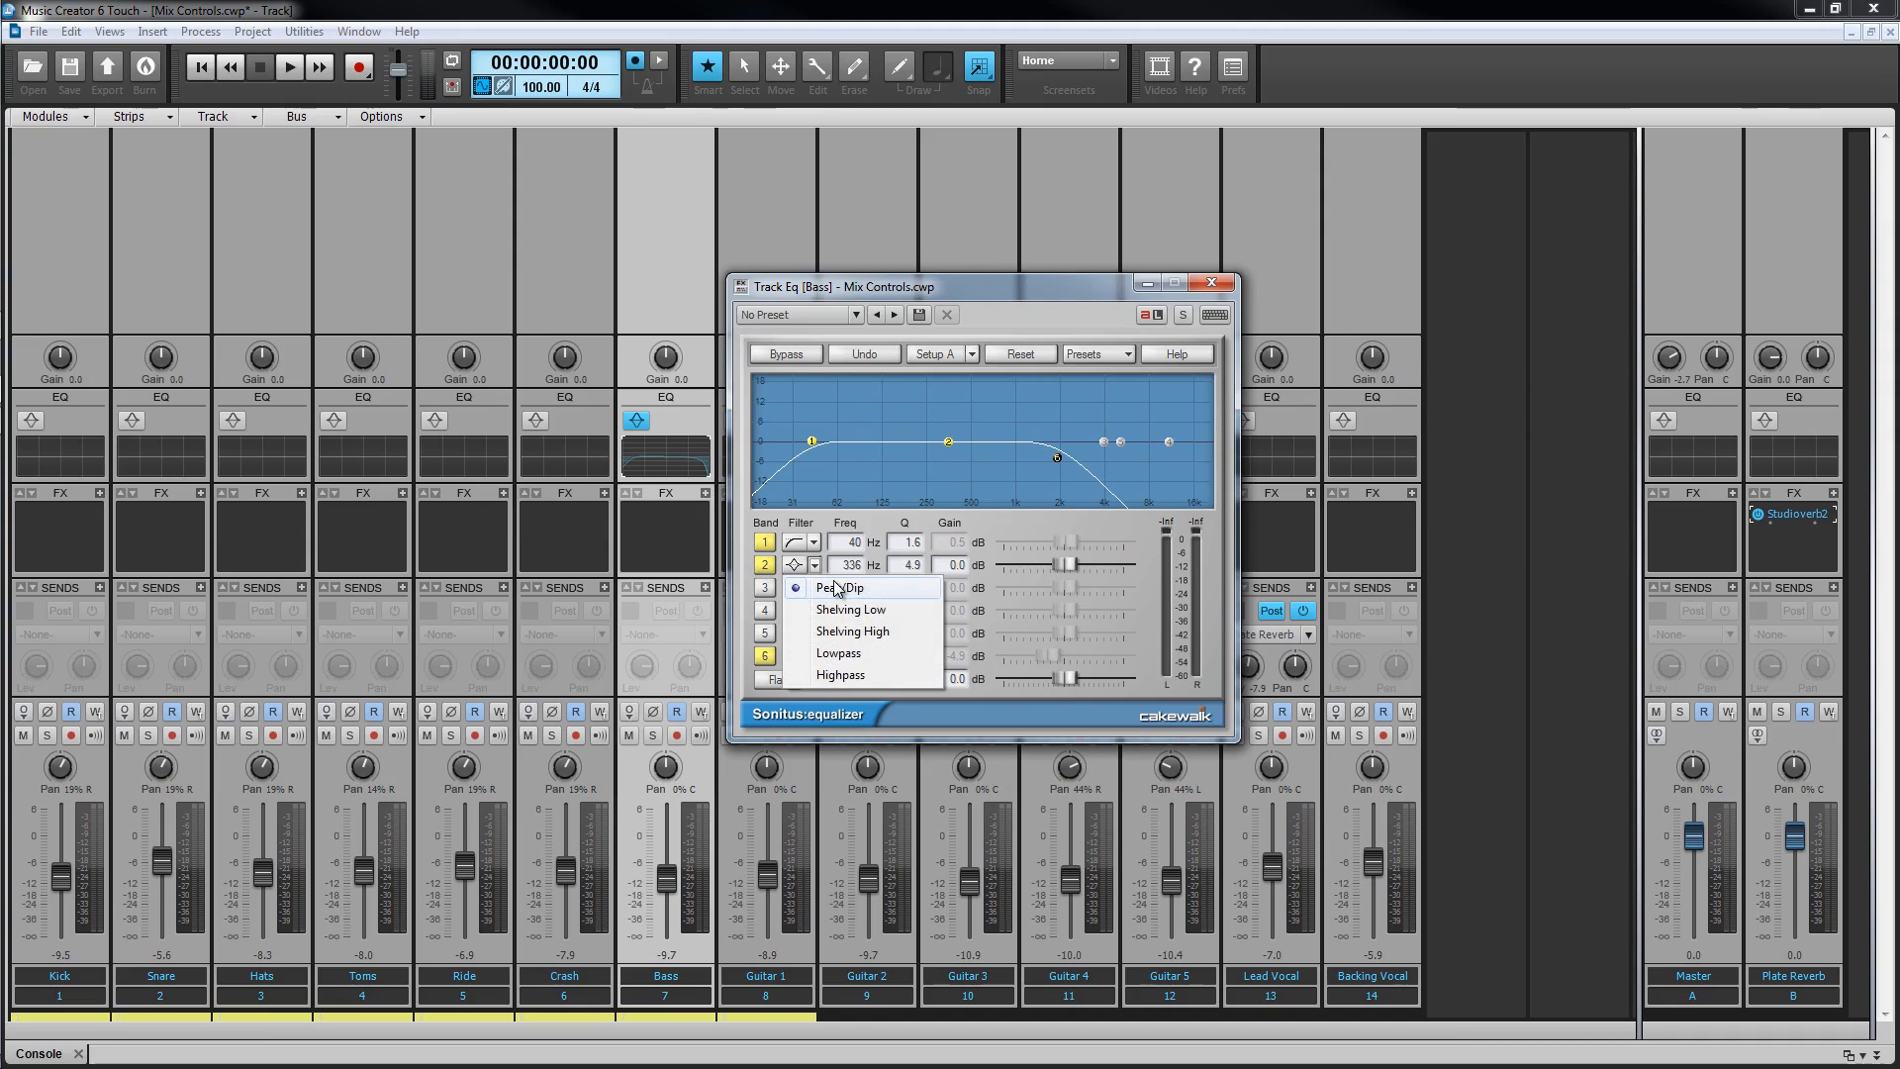
click(840, 590)
mouse_move(1065, 564)
mouse_down()
mouse_move(1174, 569)
mouse_move(942, 567)
mouse_move(1073, 567)
mouse_up()
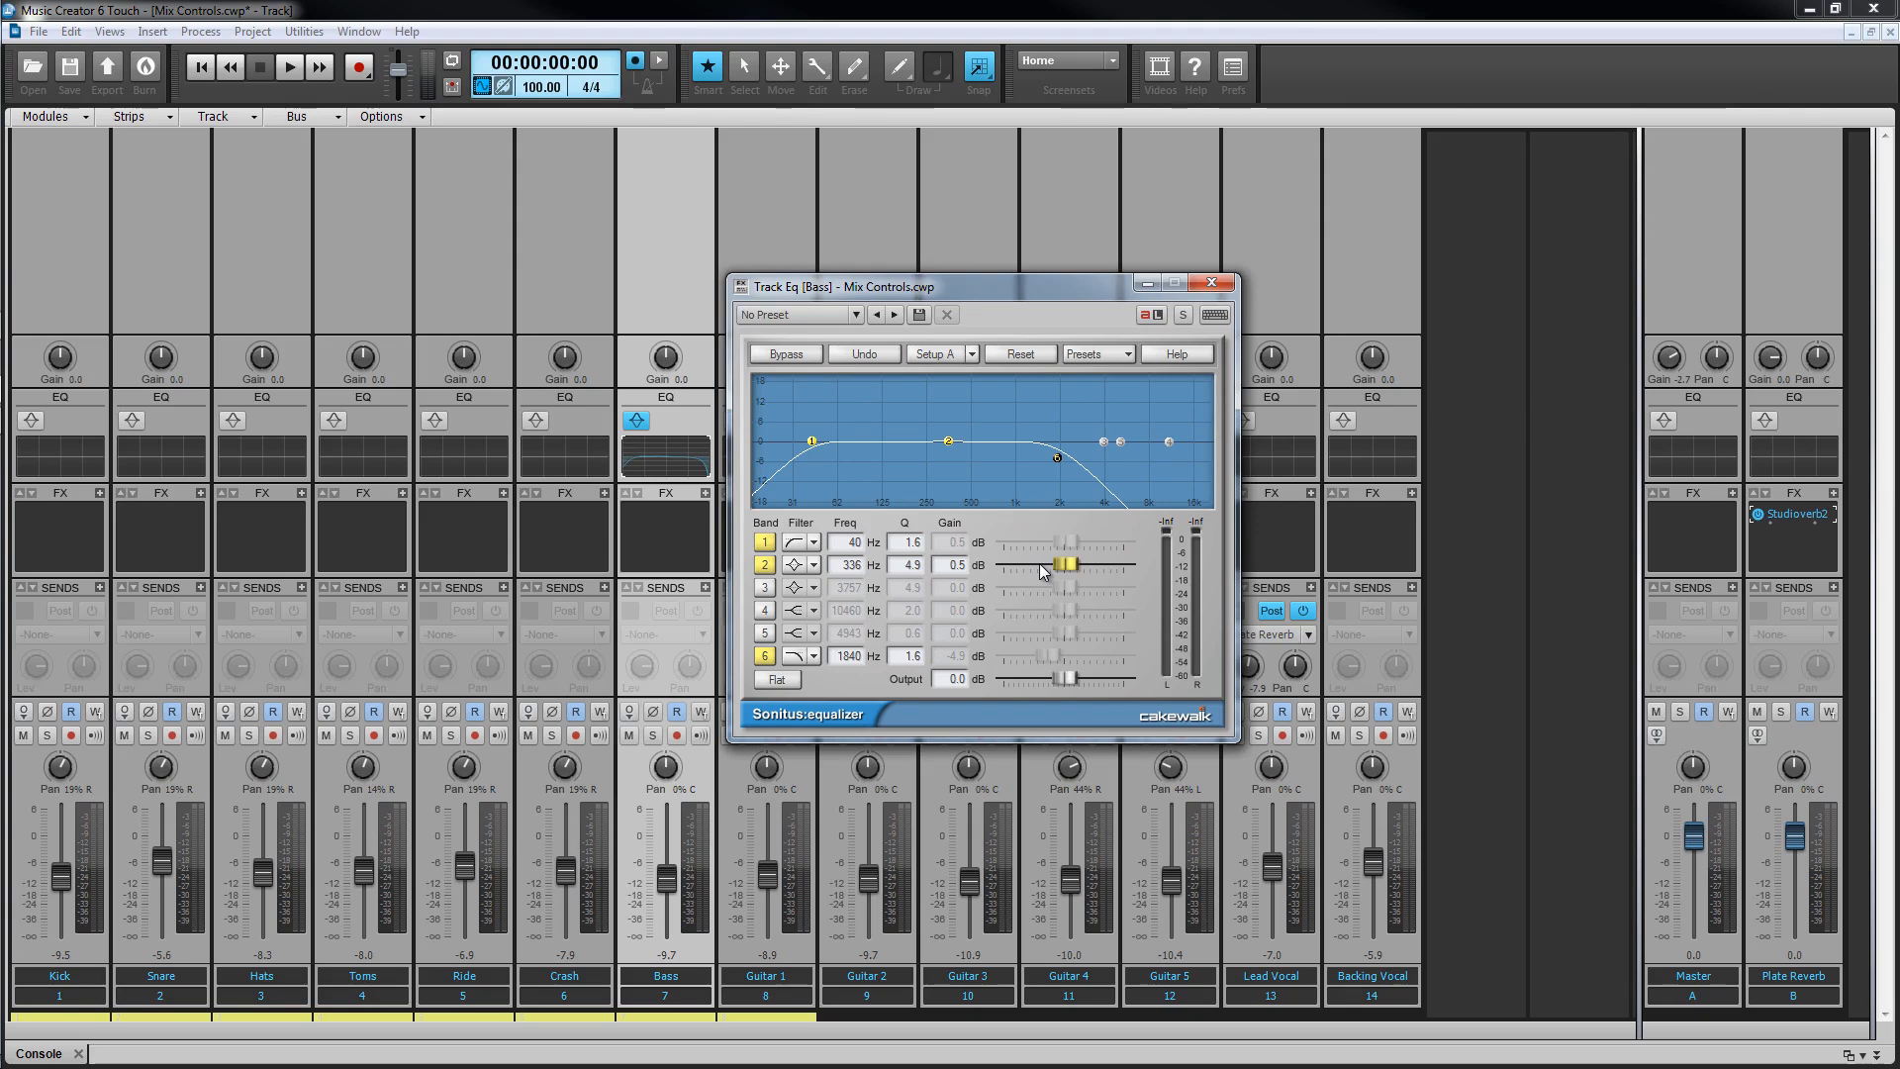
drag(1071, 562, 1203, 578)
mouse_move(913, 572)
mouse_down()
mouse_move(915, 461)
mouse_move(924, 550)
mouse_up()
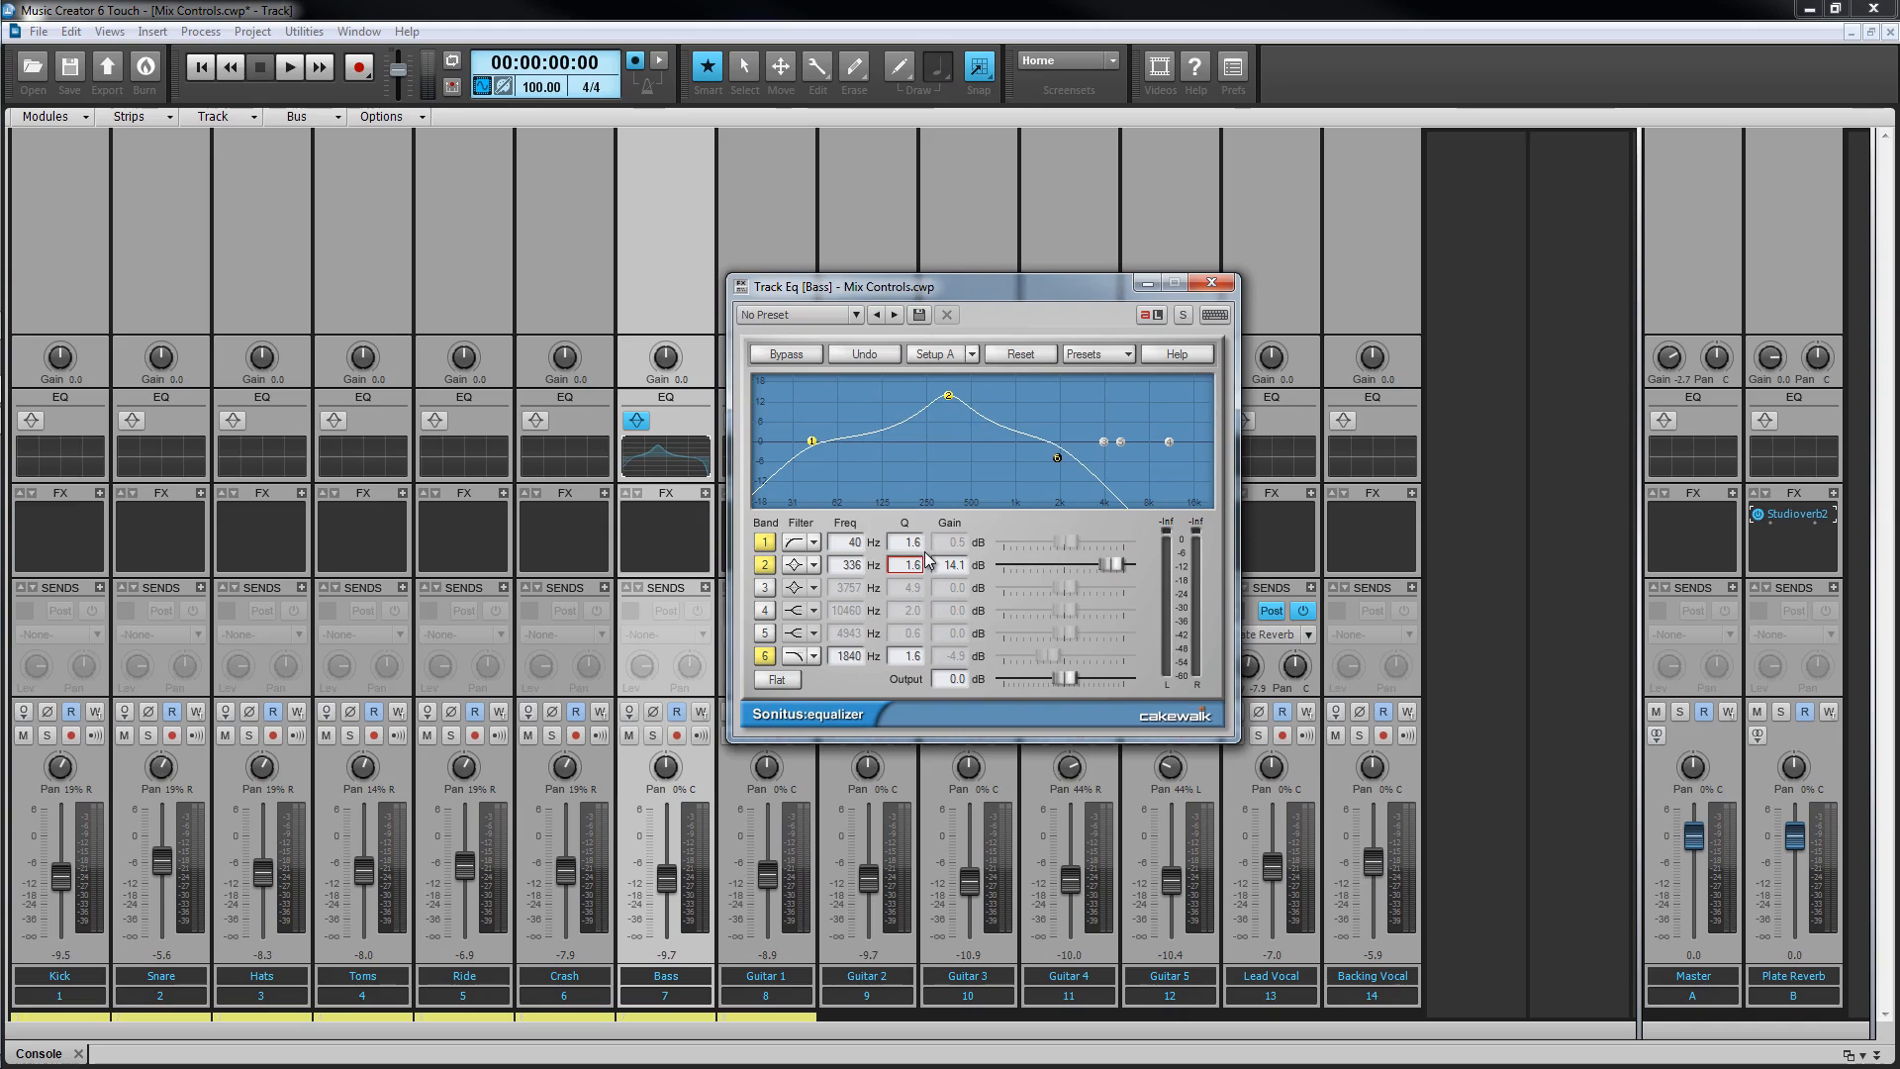
drag(1105, 570, 965, 613)
Change EQ band 1 to Shelving Low at 82 Hz with -11.0 dB gain and a Q of 2.0.
click(813, 542)
click(849, 587)
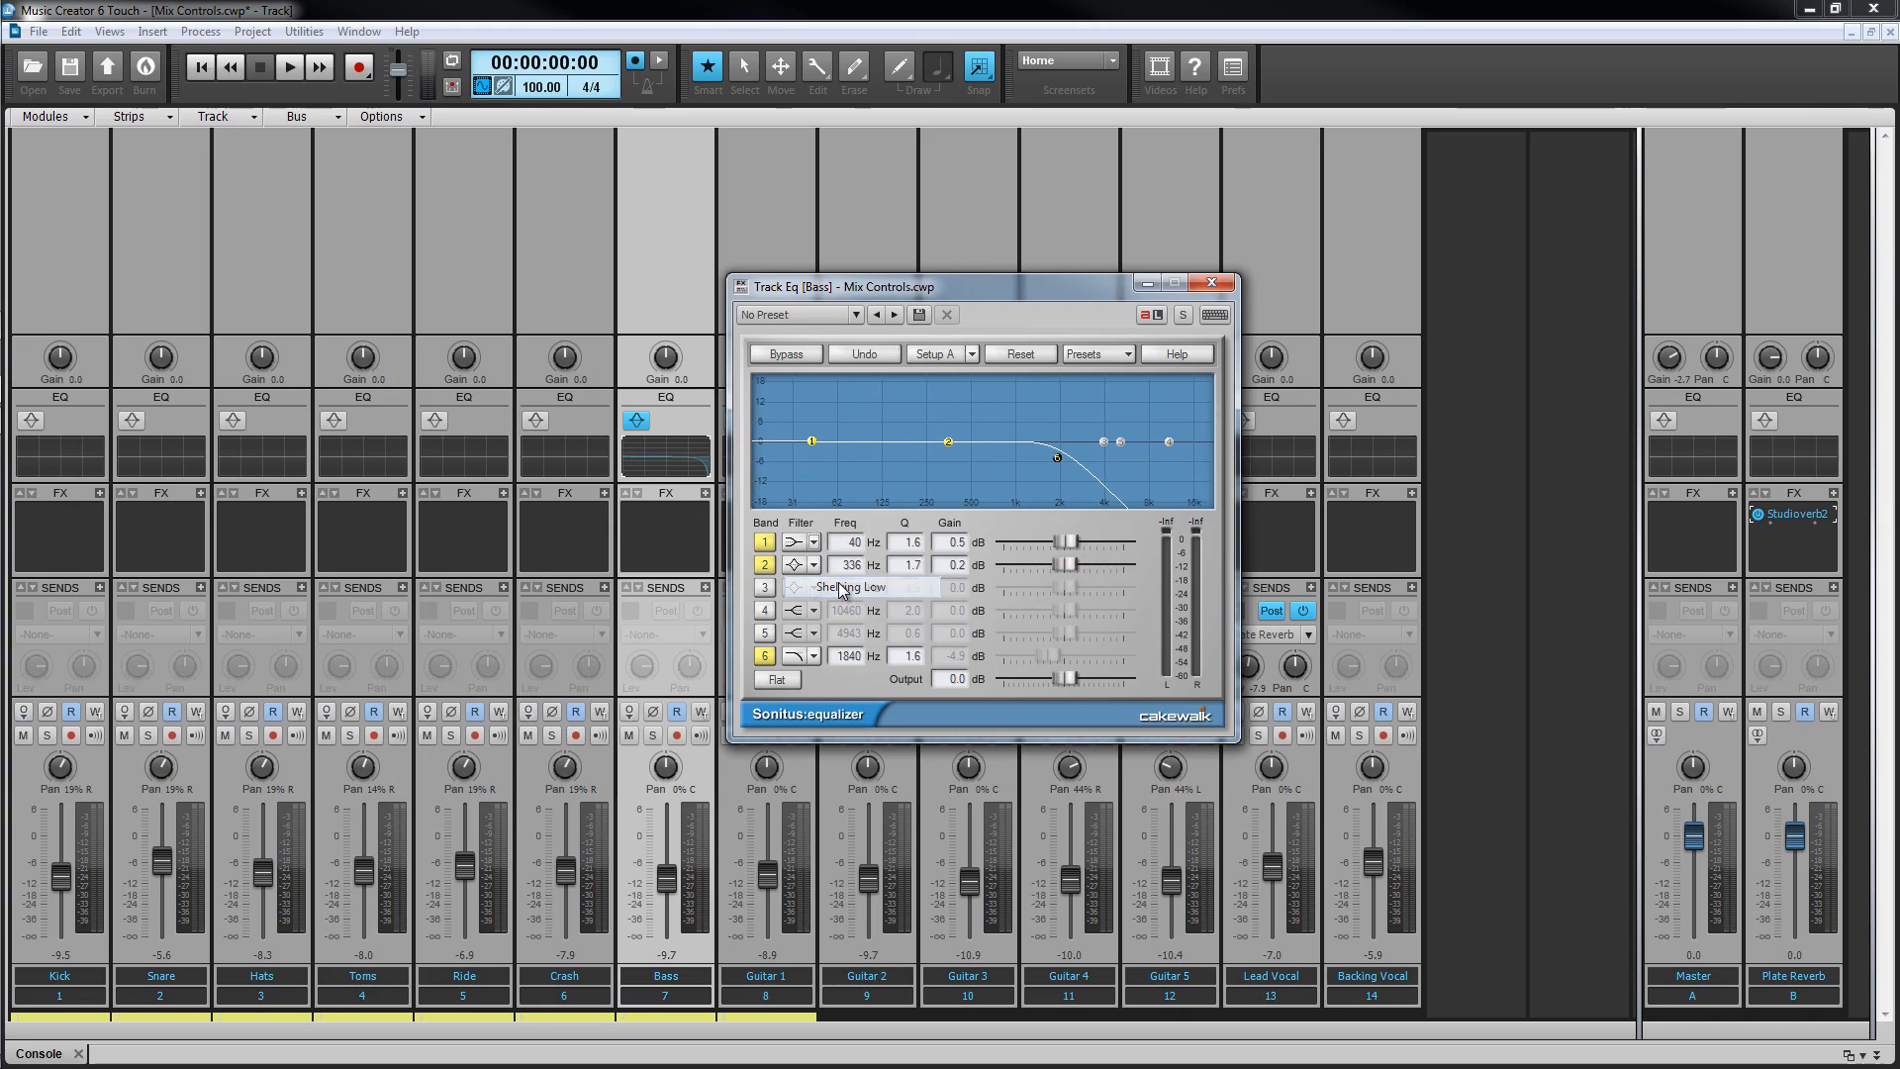
drag(812, 447, 906, 530)
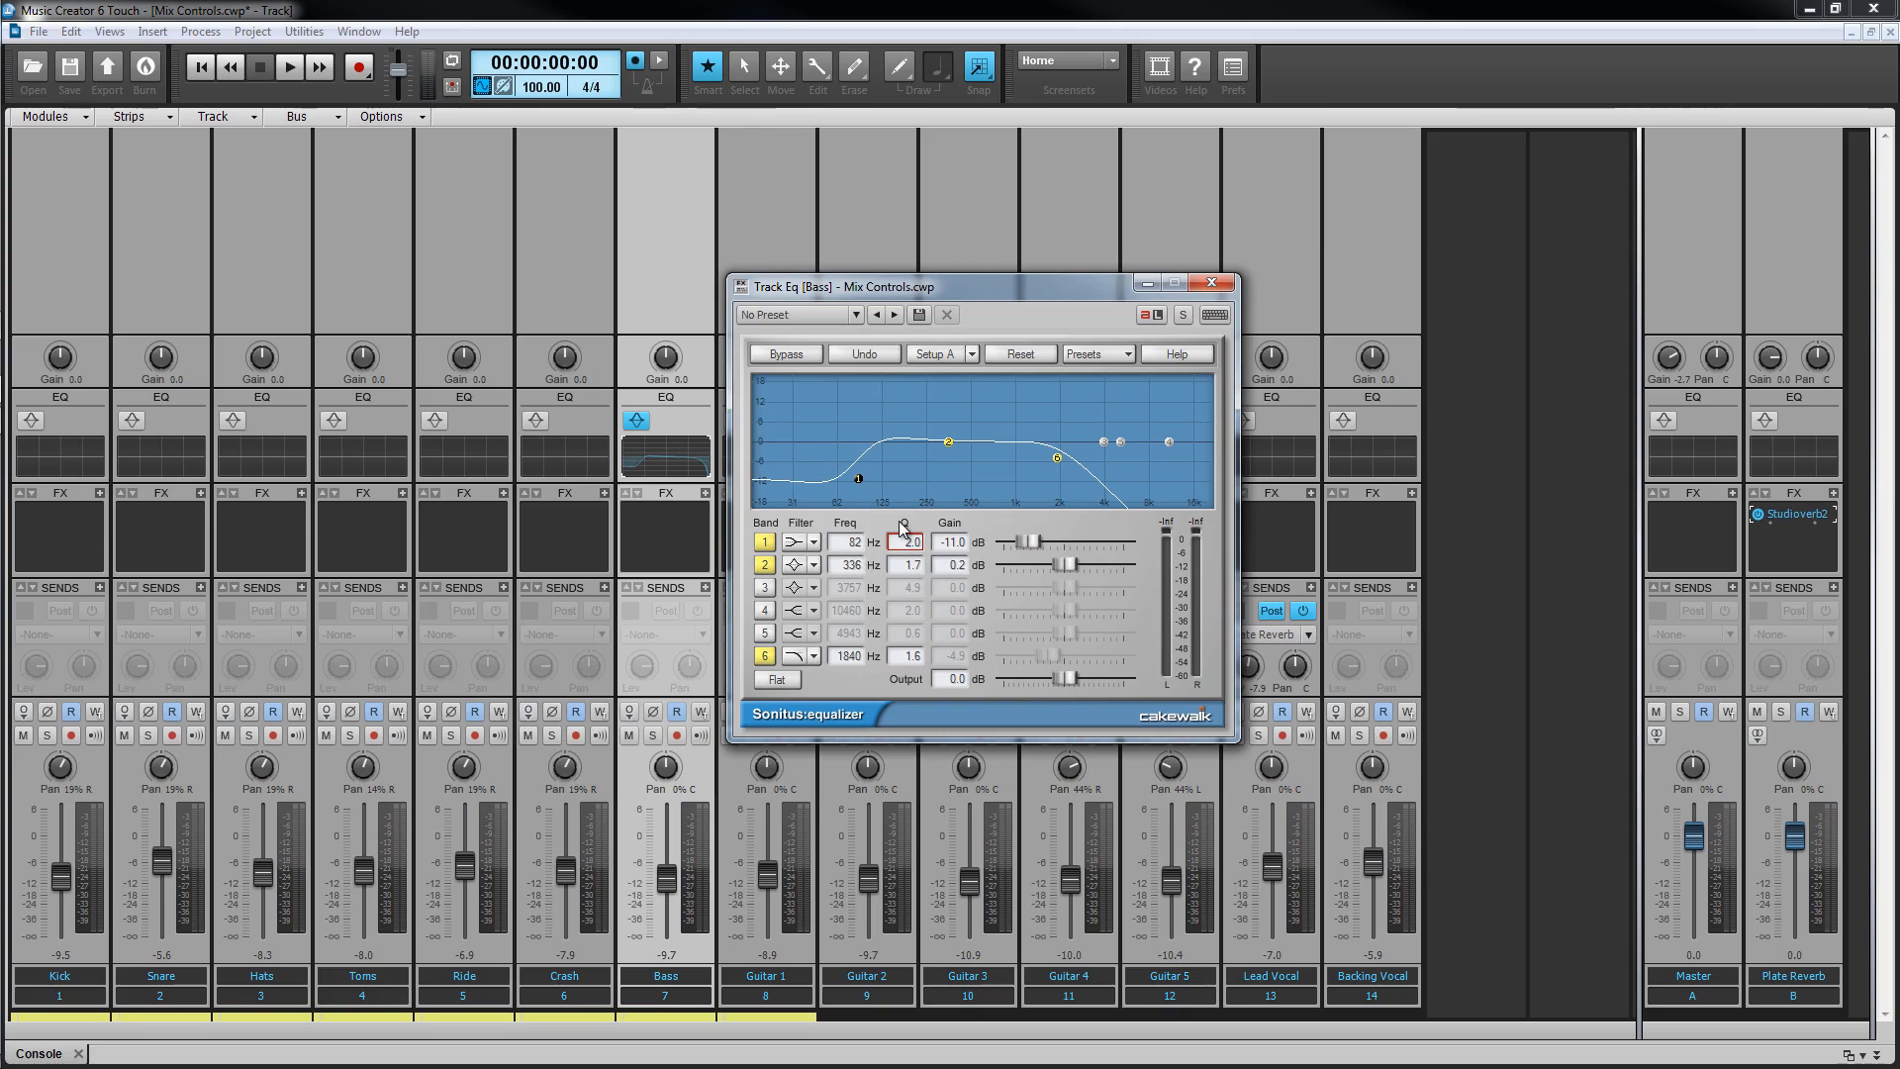
Change EQ band 6 to Shelving High and move its point higher in frequency and gain.
click(813, 657)
click(852, 722)
drag(1057, 458, 1267, 372)
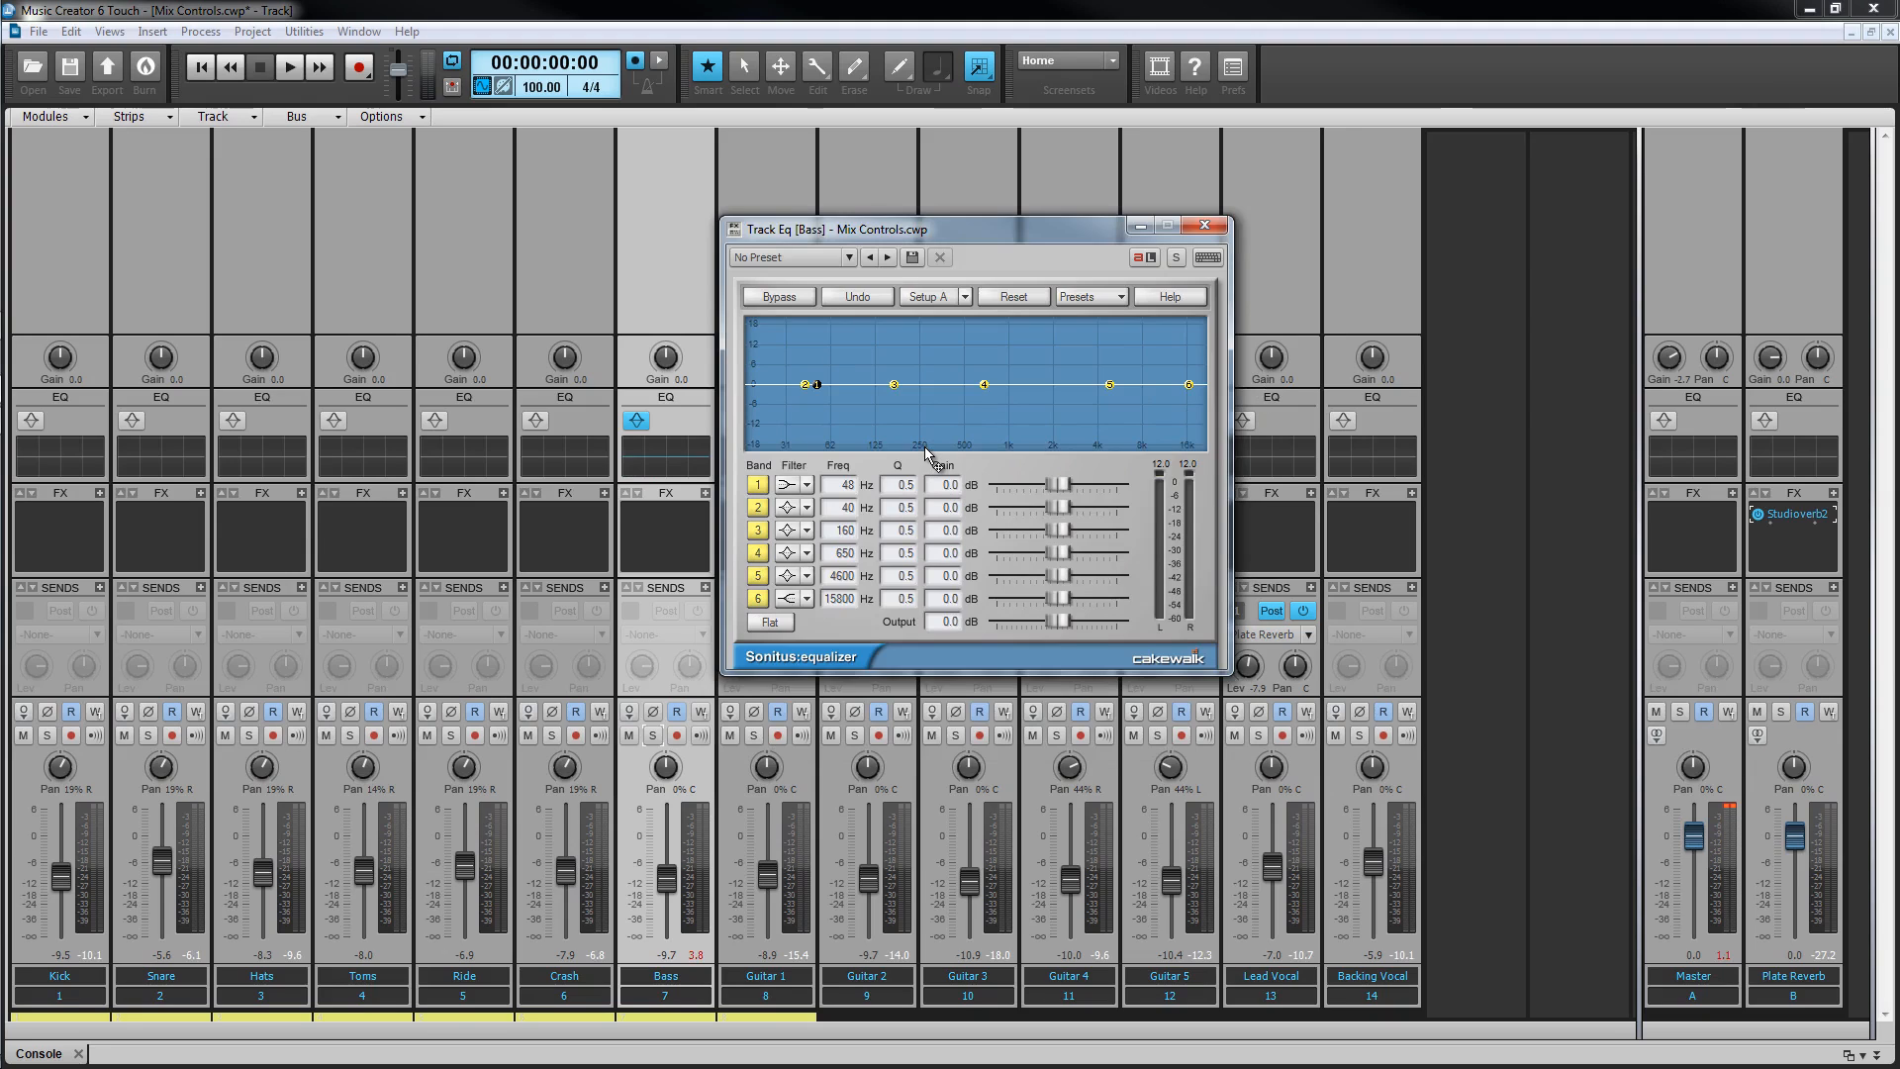
Solo and play the Bass track, and set EQ band 1 to Peak/Dip with a 15.0 dB boost.
click(652, 734)
key(space)
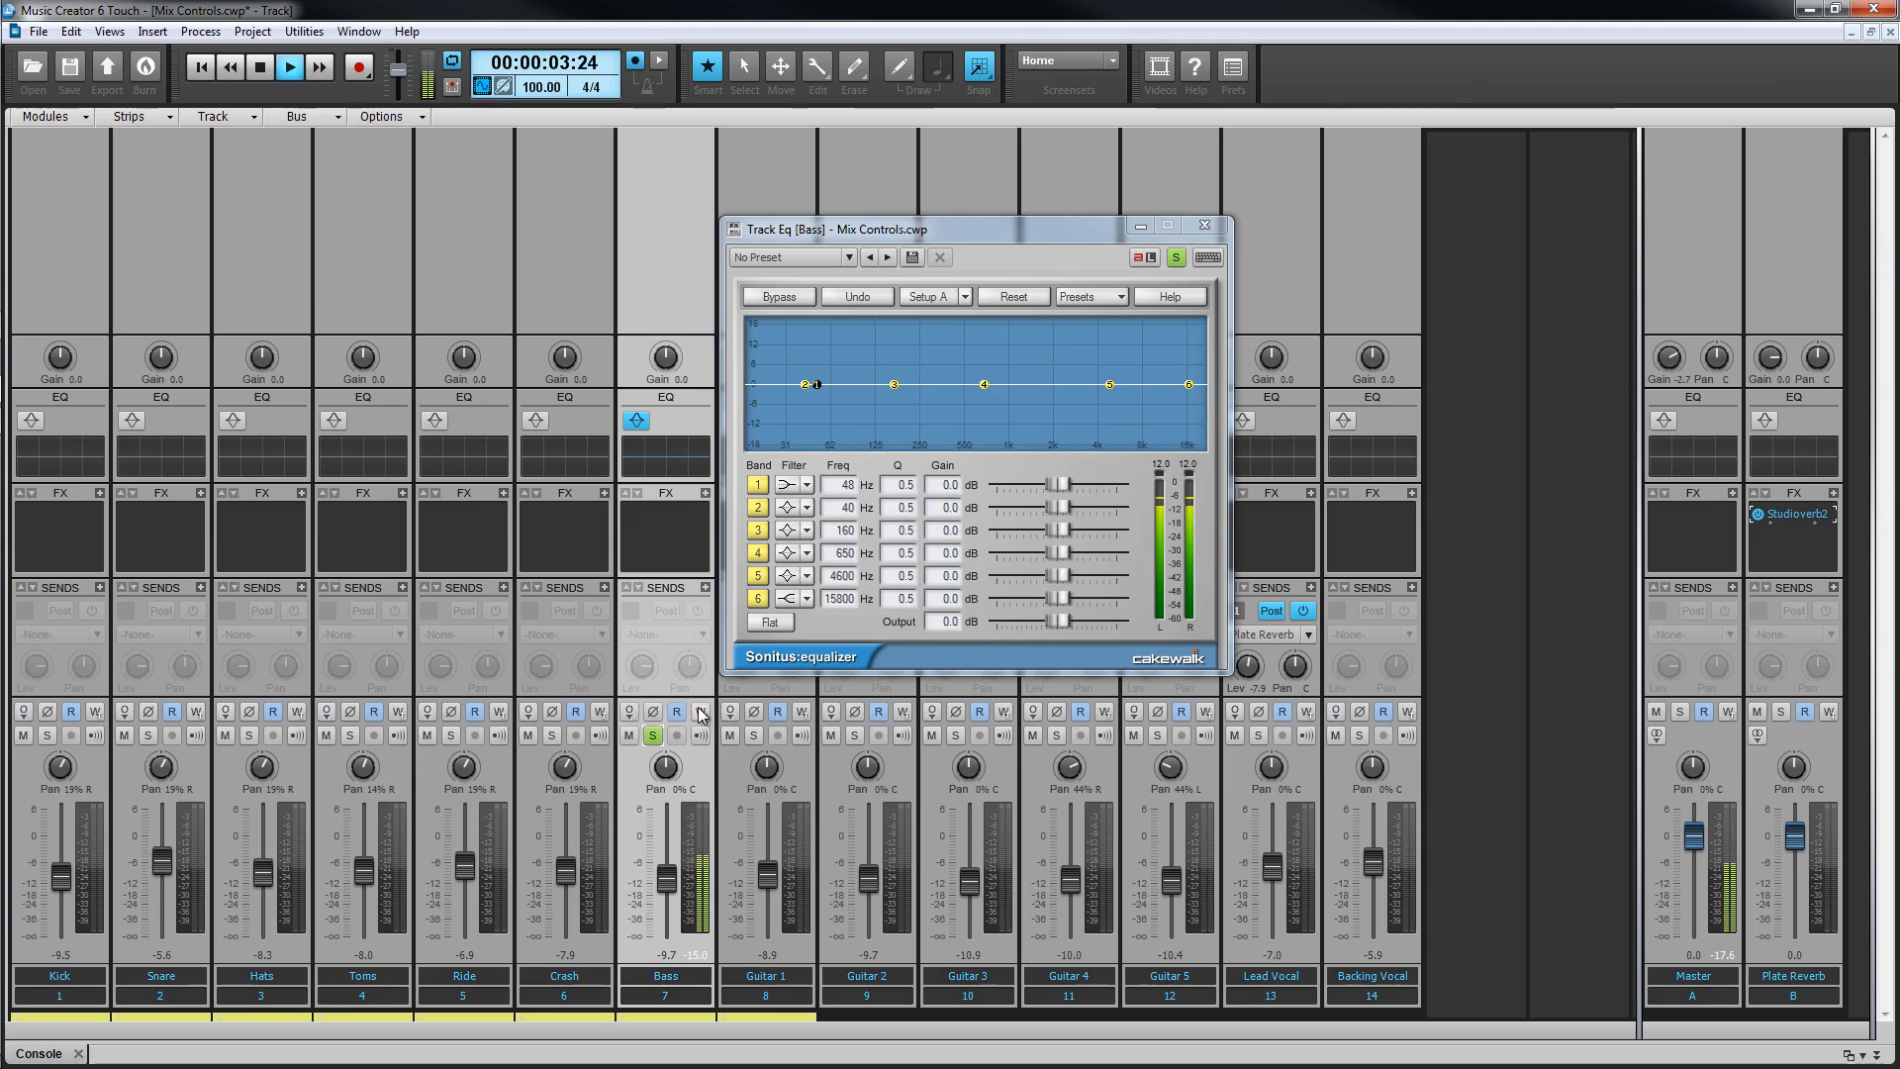
click(806, 487)
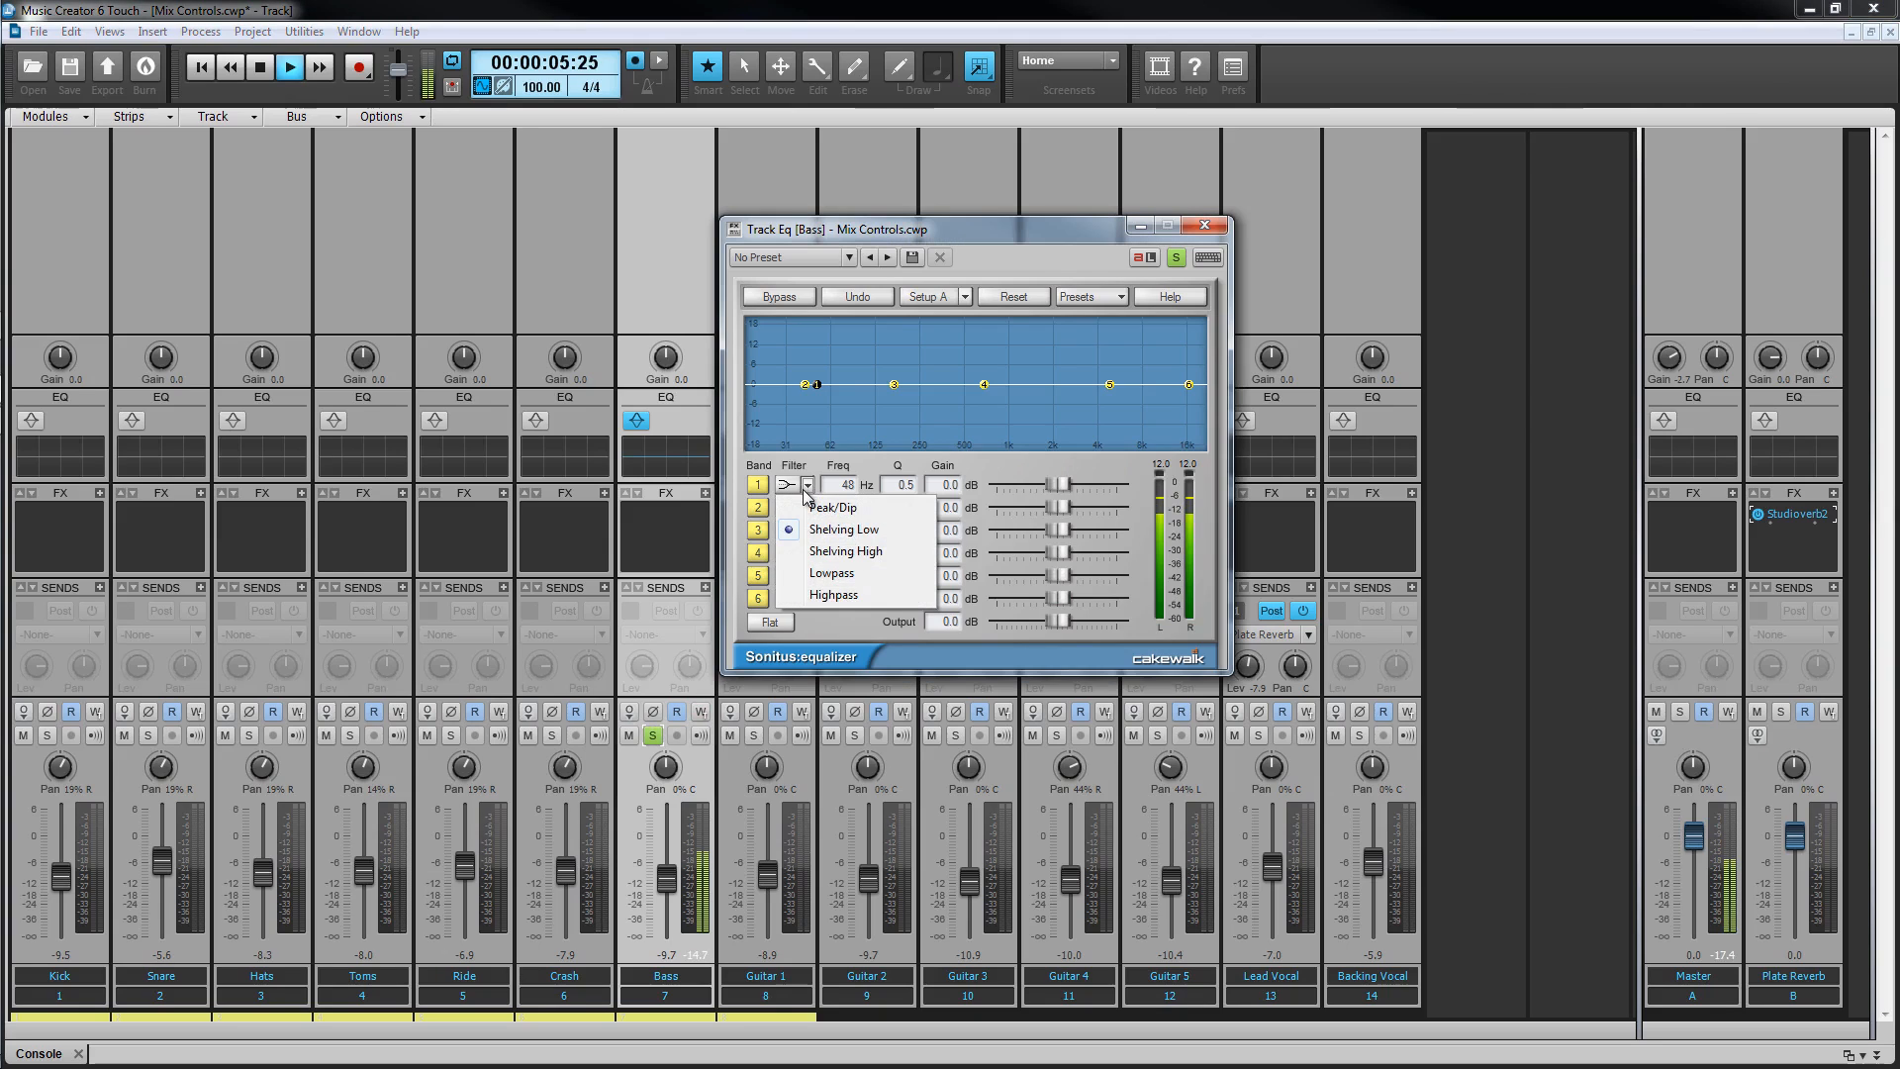
click(823, 515)
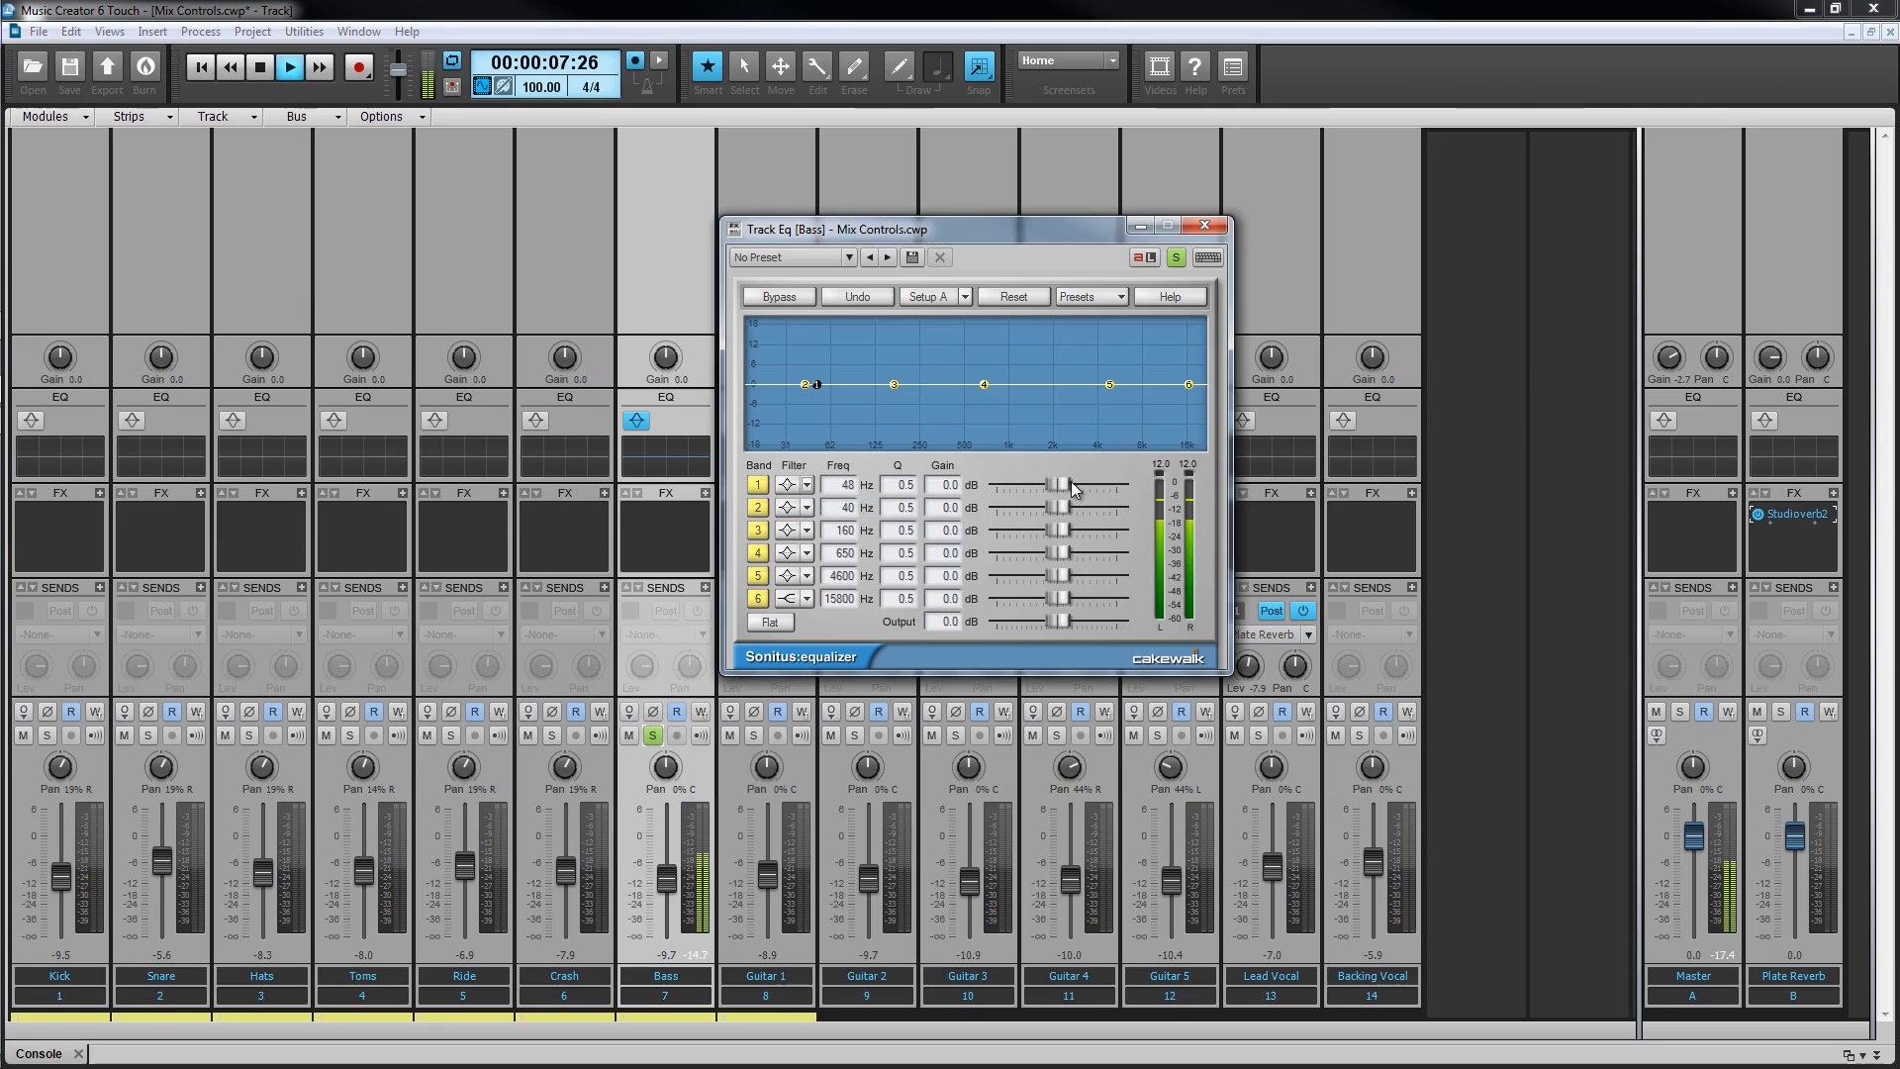
drag(1067, 484, 1113, 484)
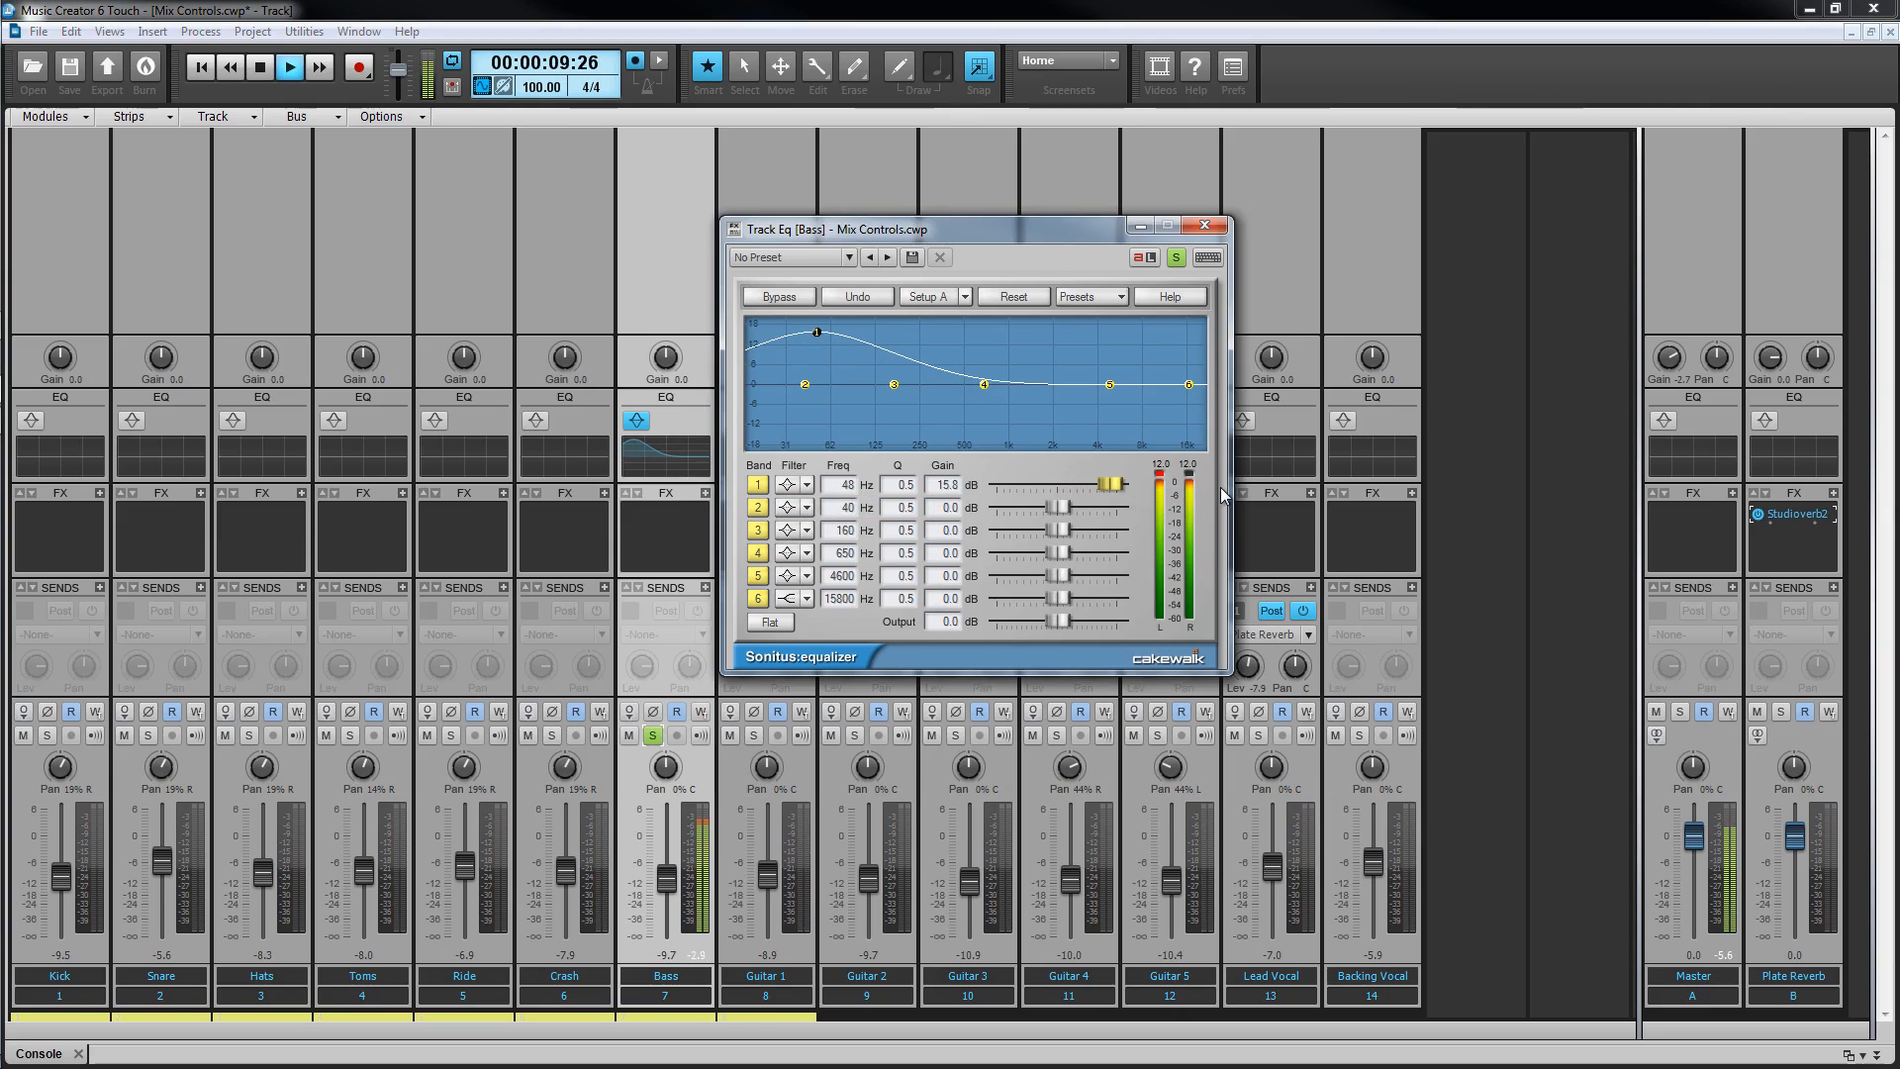
Narrow EQ band 1's Q to 6.8 and sweep the boosted peak up to 97 Hz during playback.
click(904, 484)
drag(903, 481, 896, 431)
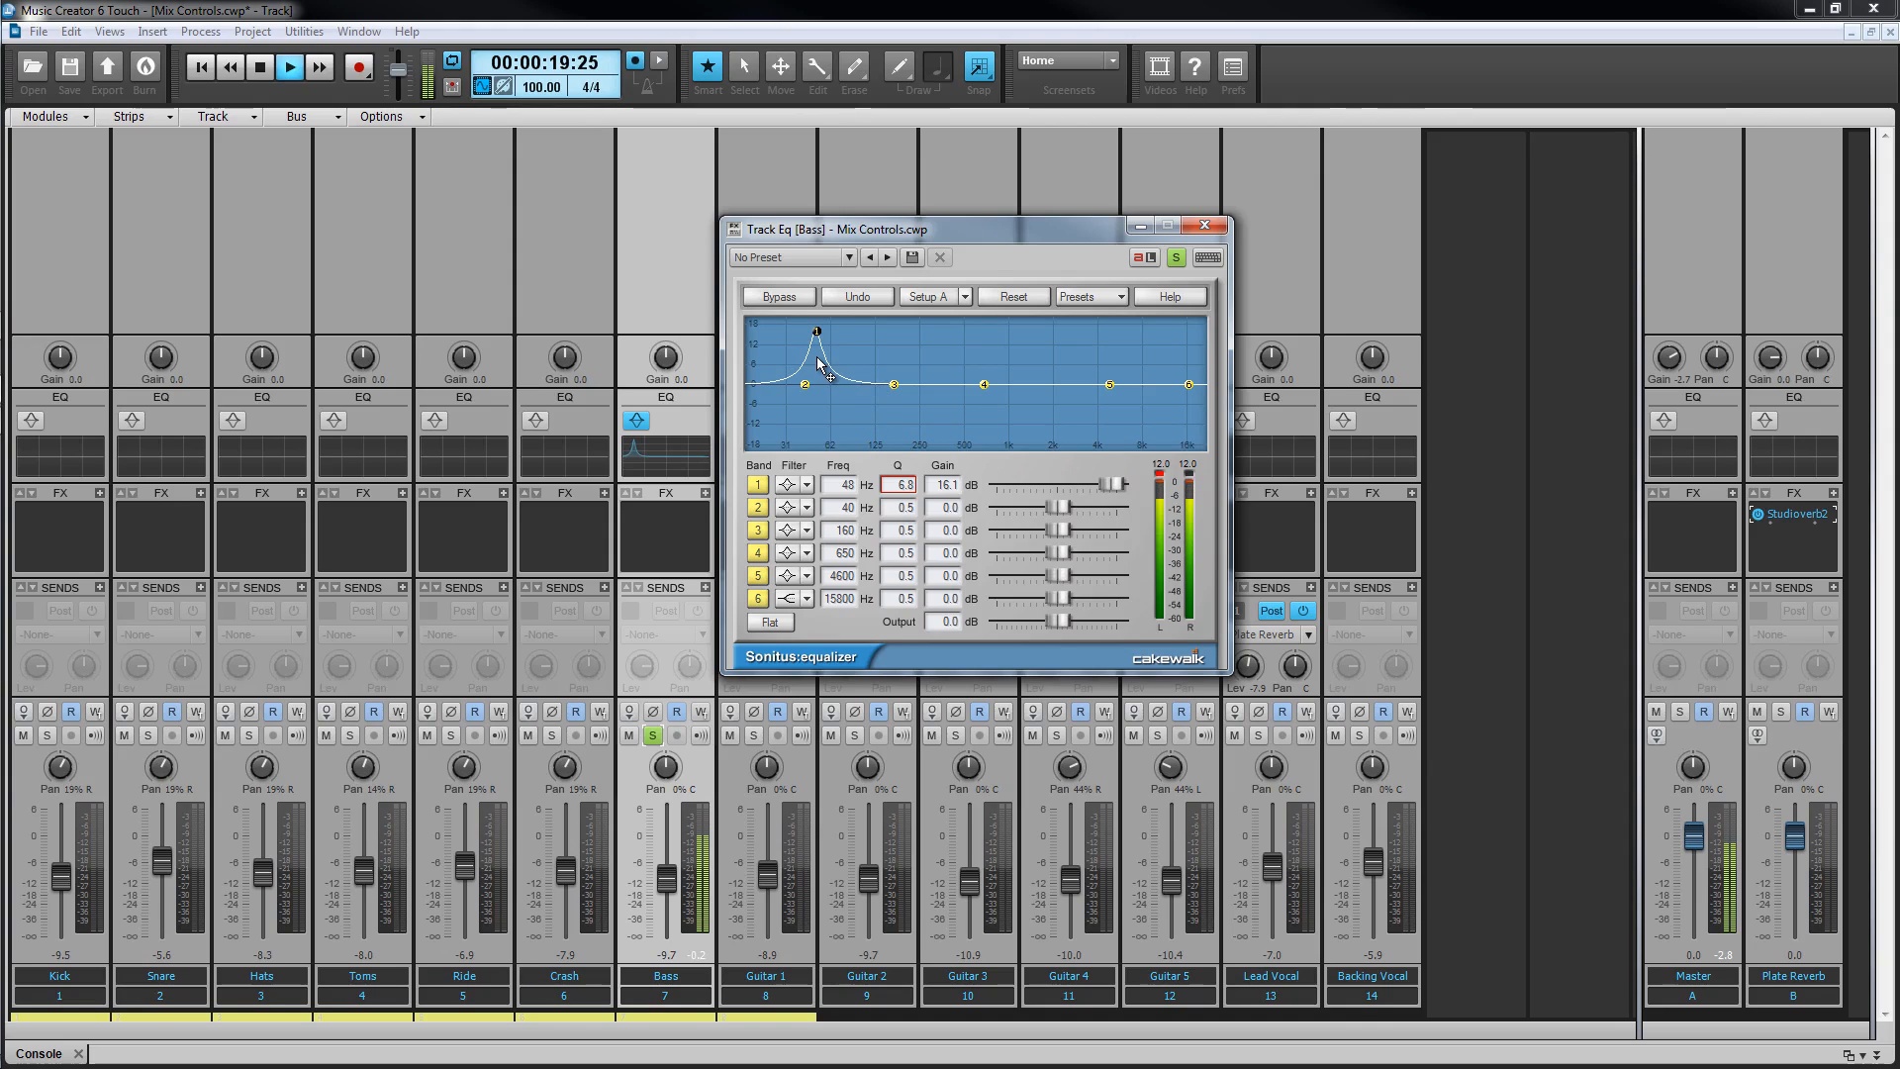
drag(817, 333, 1041, 326)
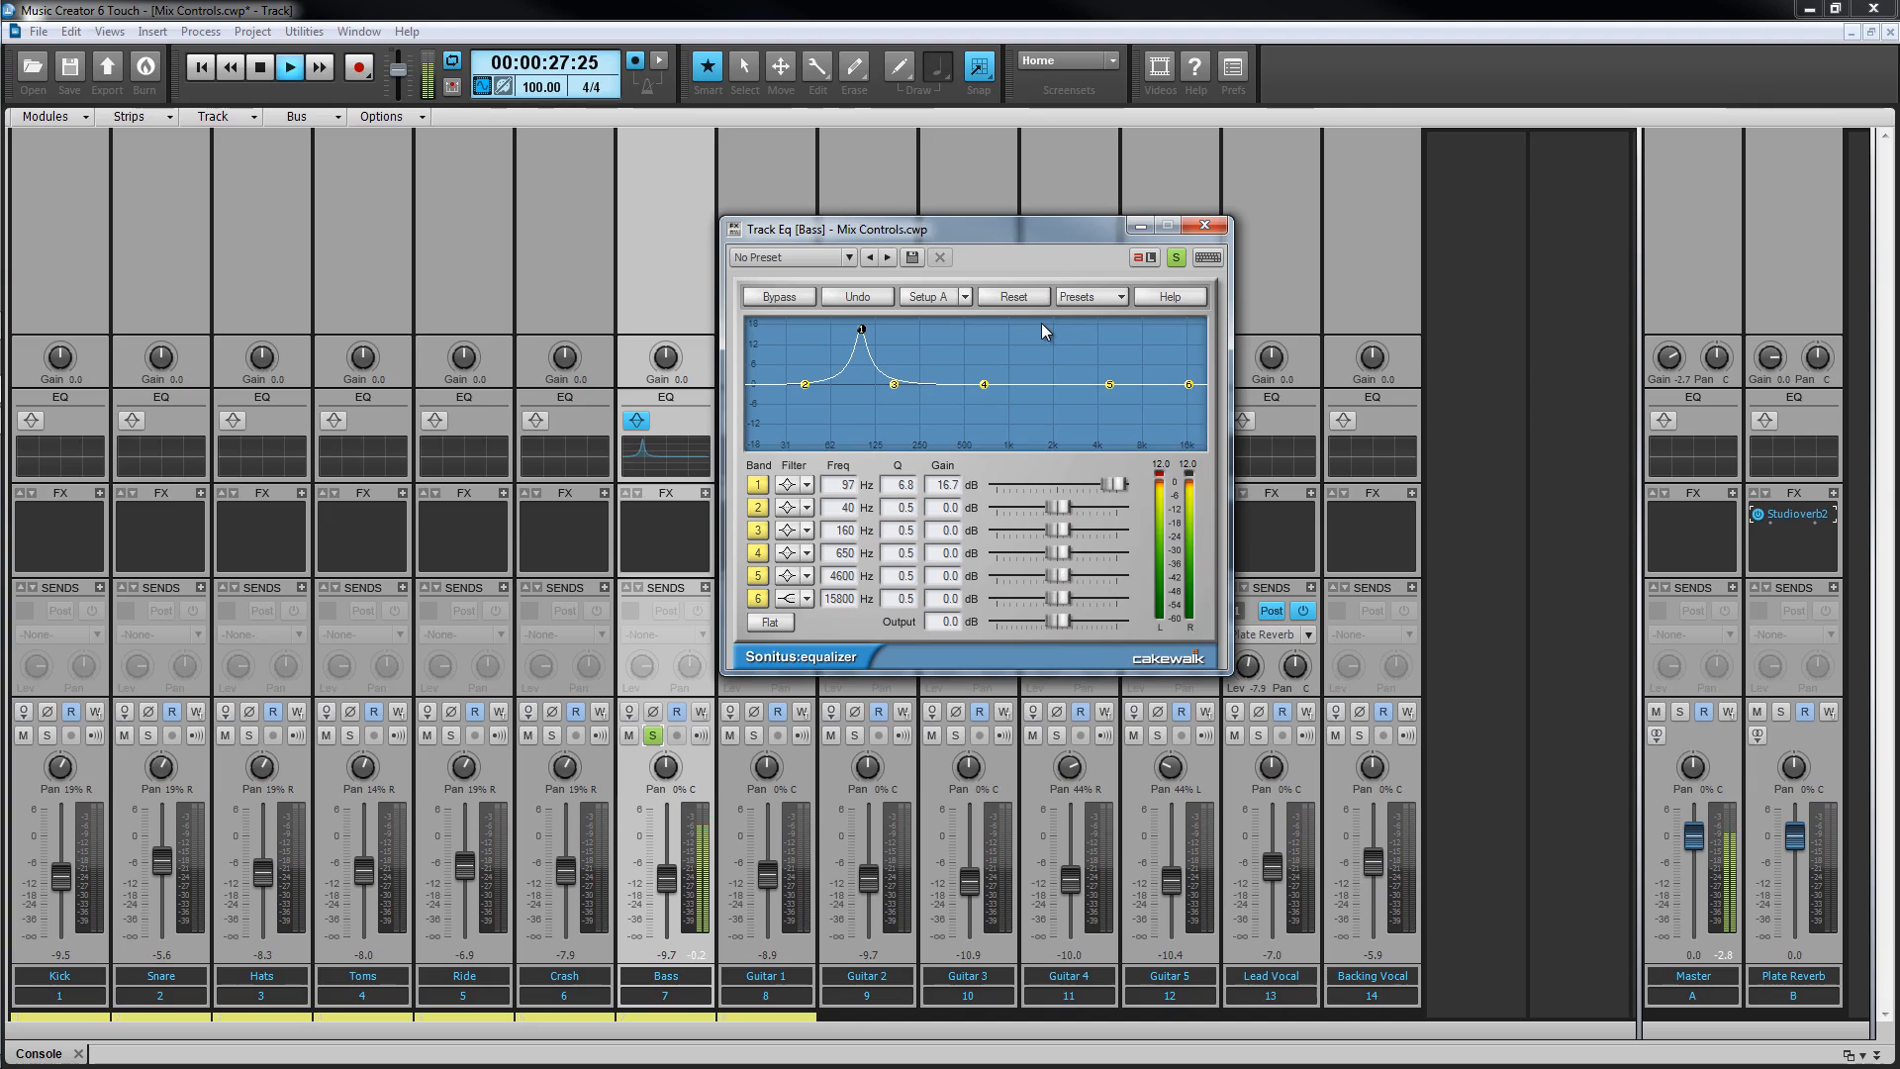
Set EQ band 2's frequency to 97 Hz and sweep the boosted band 1 peak up to 130 Hz.
click(847, 484)
click(848, 507)
key(Return)
drag(862, 336, 956, 330)
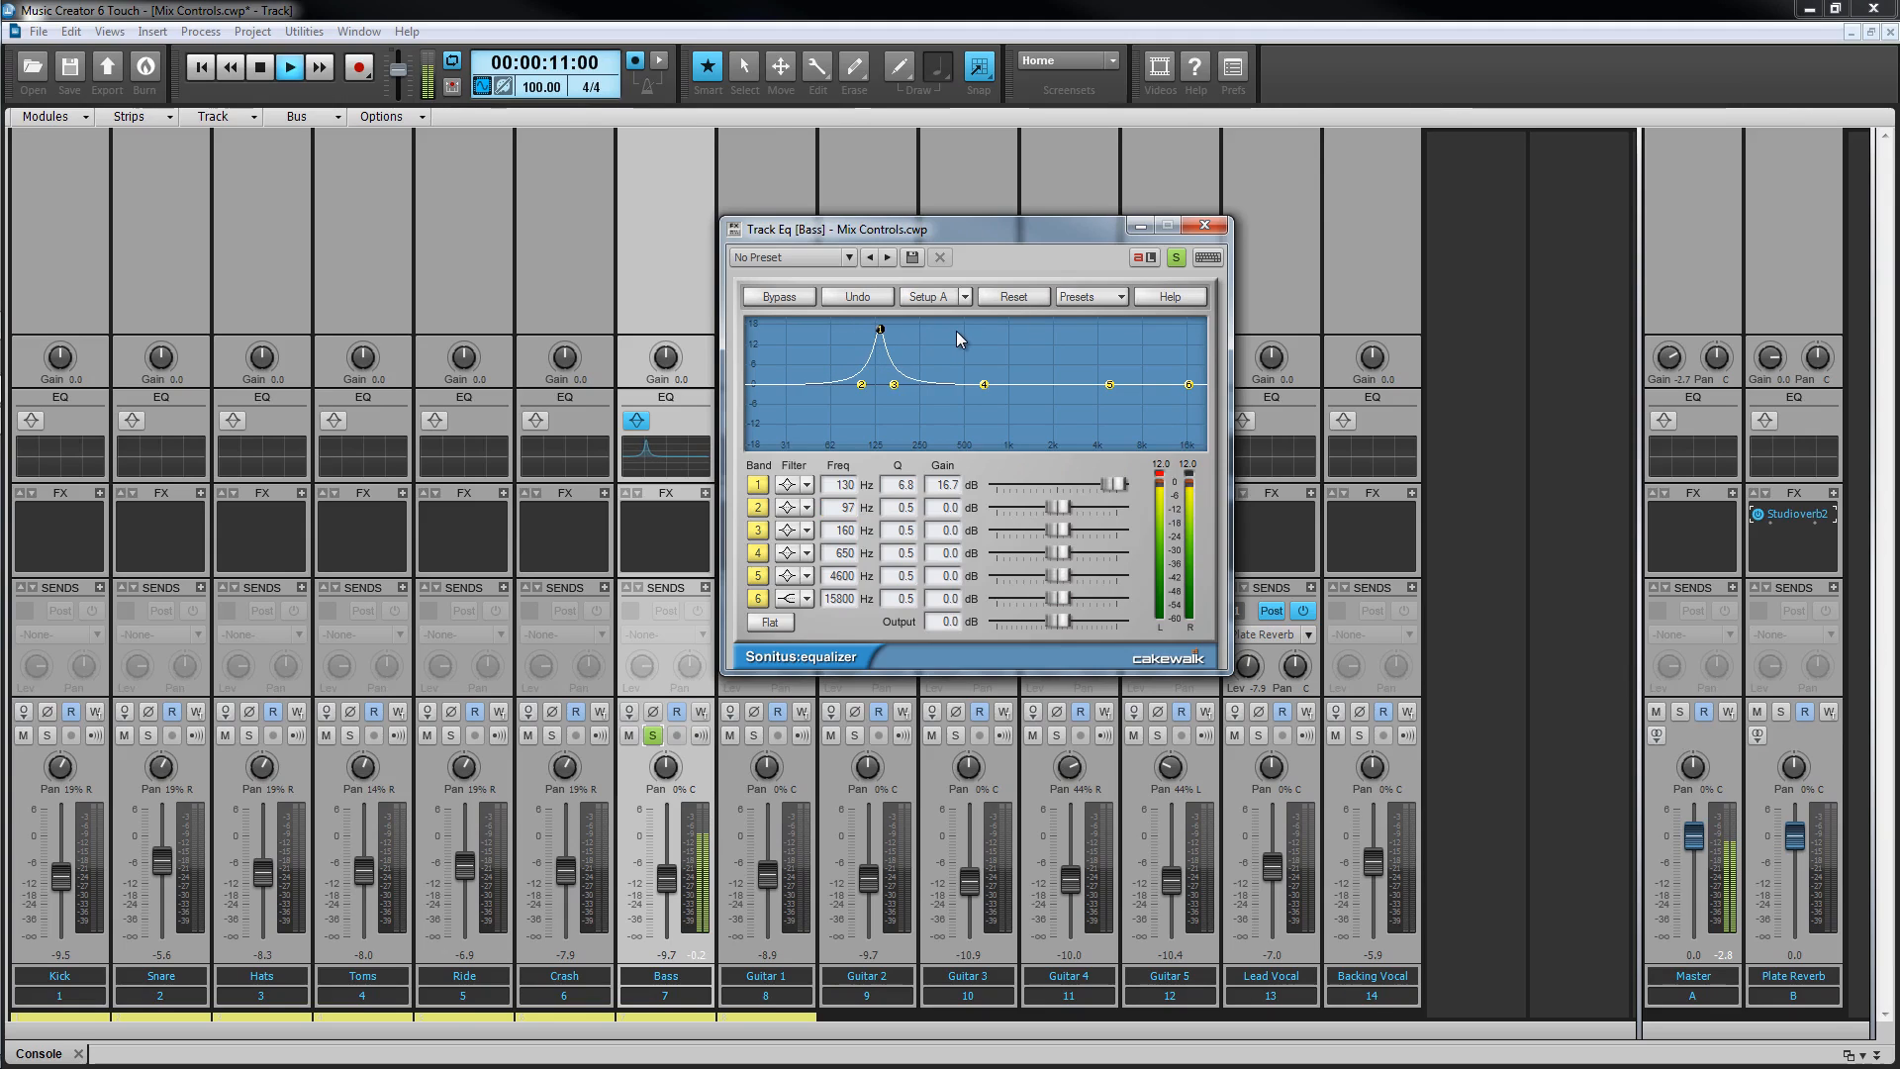
Set EQ band 3's frequency to 131 Hz and sweep the boosted band 1 peak up to 246 Hz.
double_click(844, 485)
double_click(845, 530)
text(131)
key(Return)
drag(884, 336, 1055, 344)
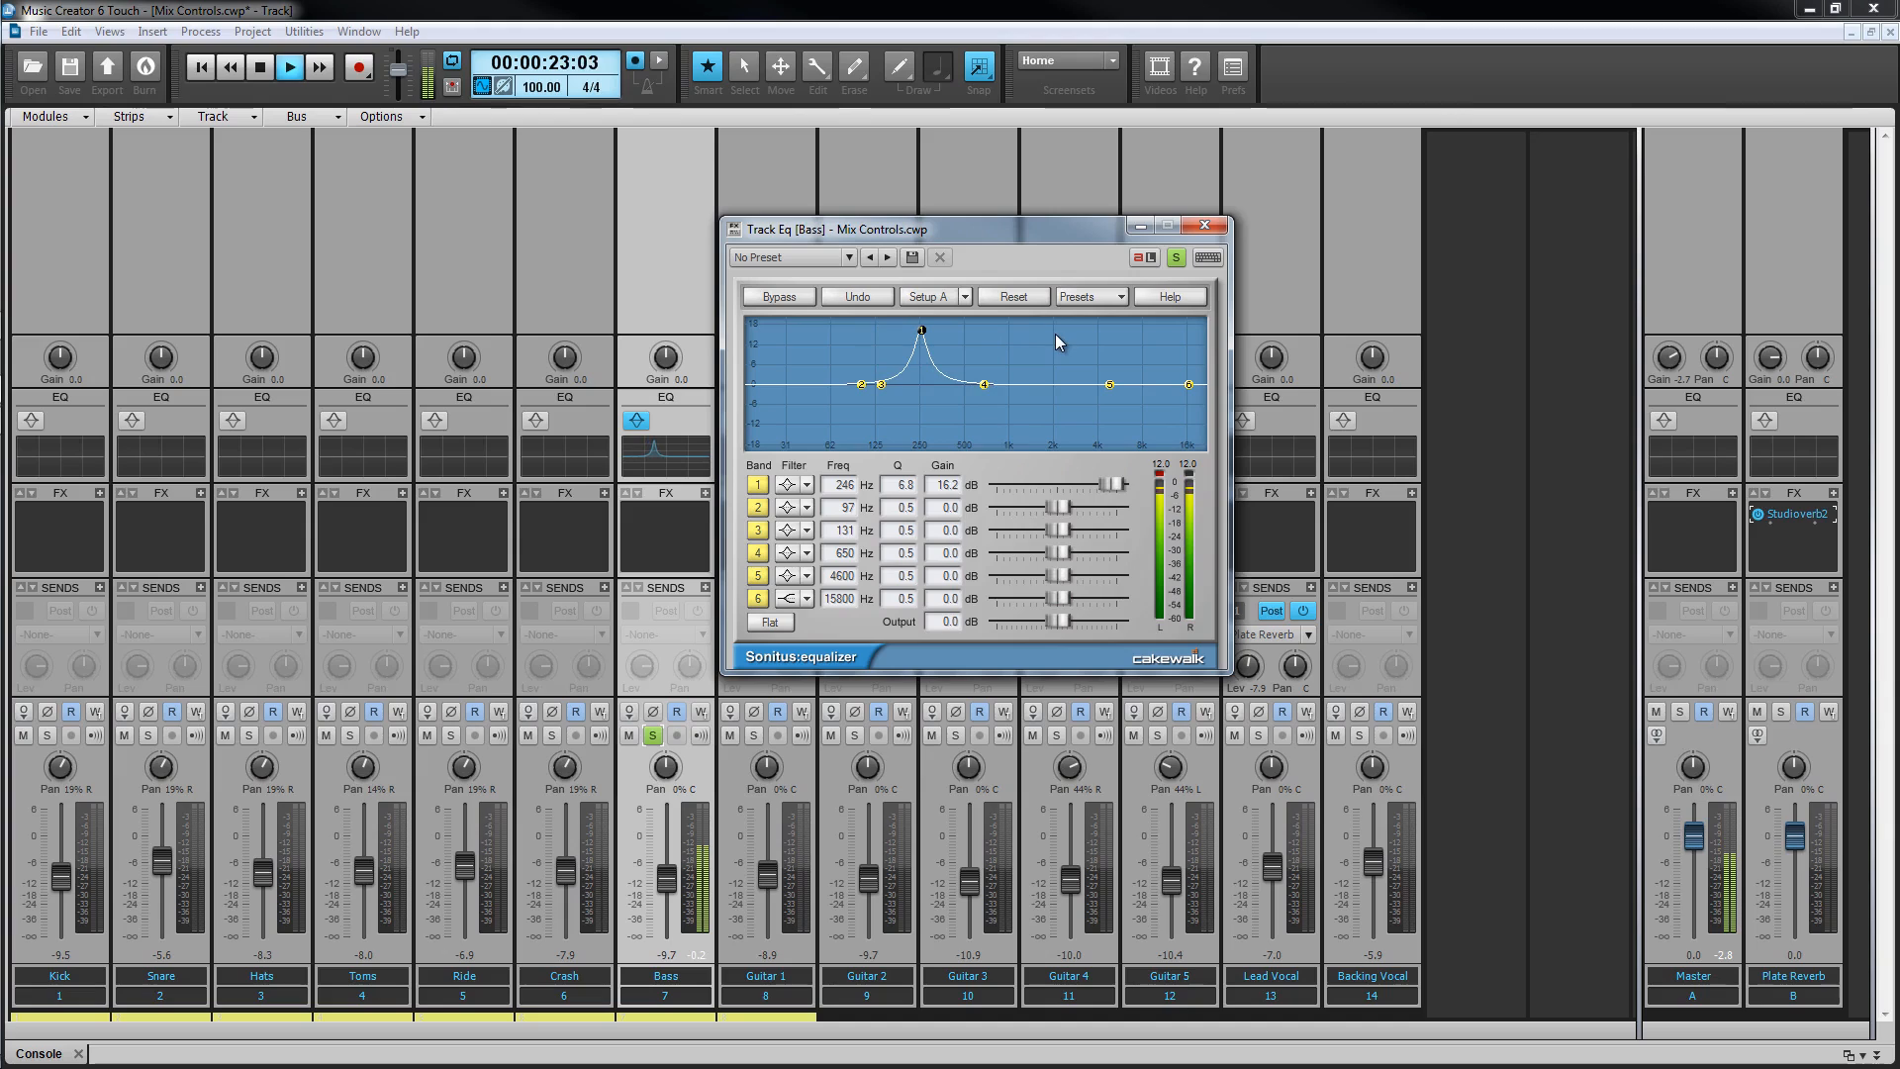
Set EQ band 4's frequency to 246 Hz to match the swept band 1 peak.
double_click(844, 484)
double_click(844, 553)
text(246)
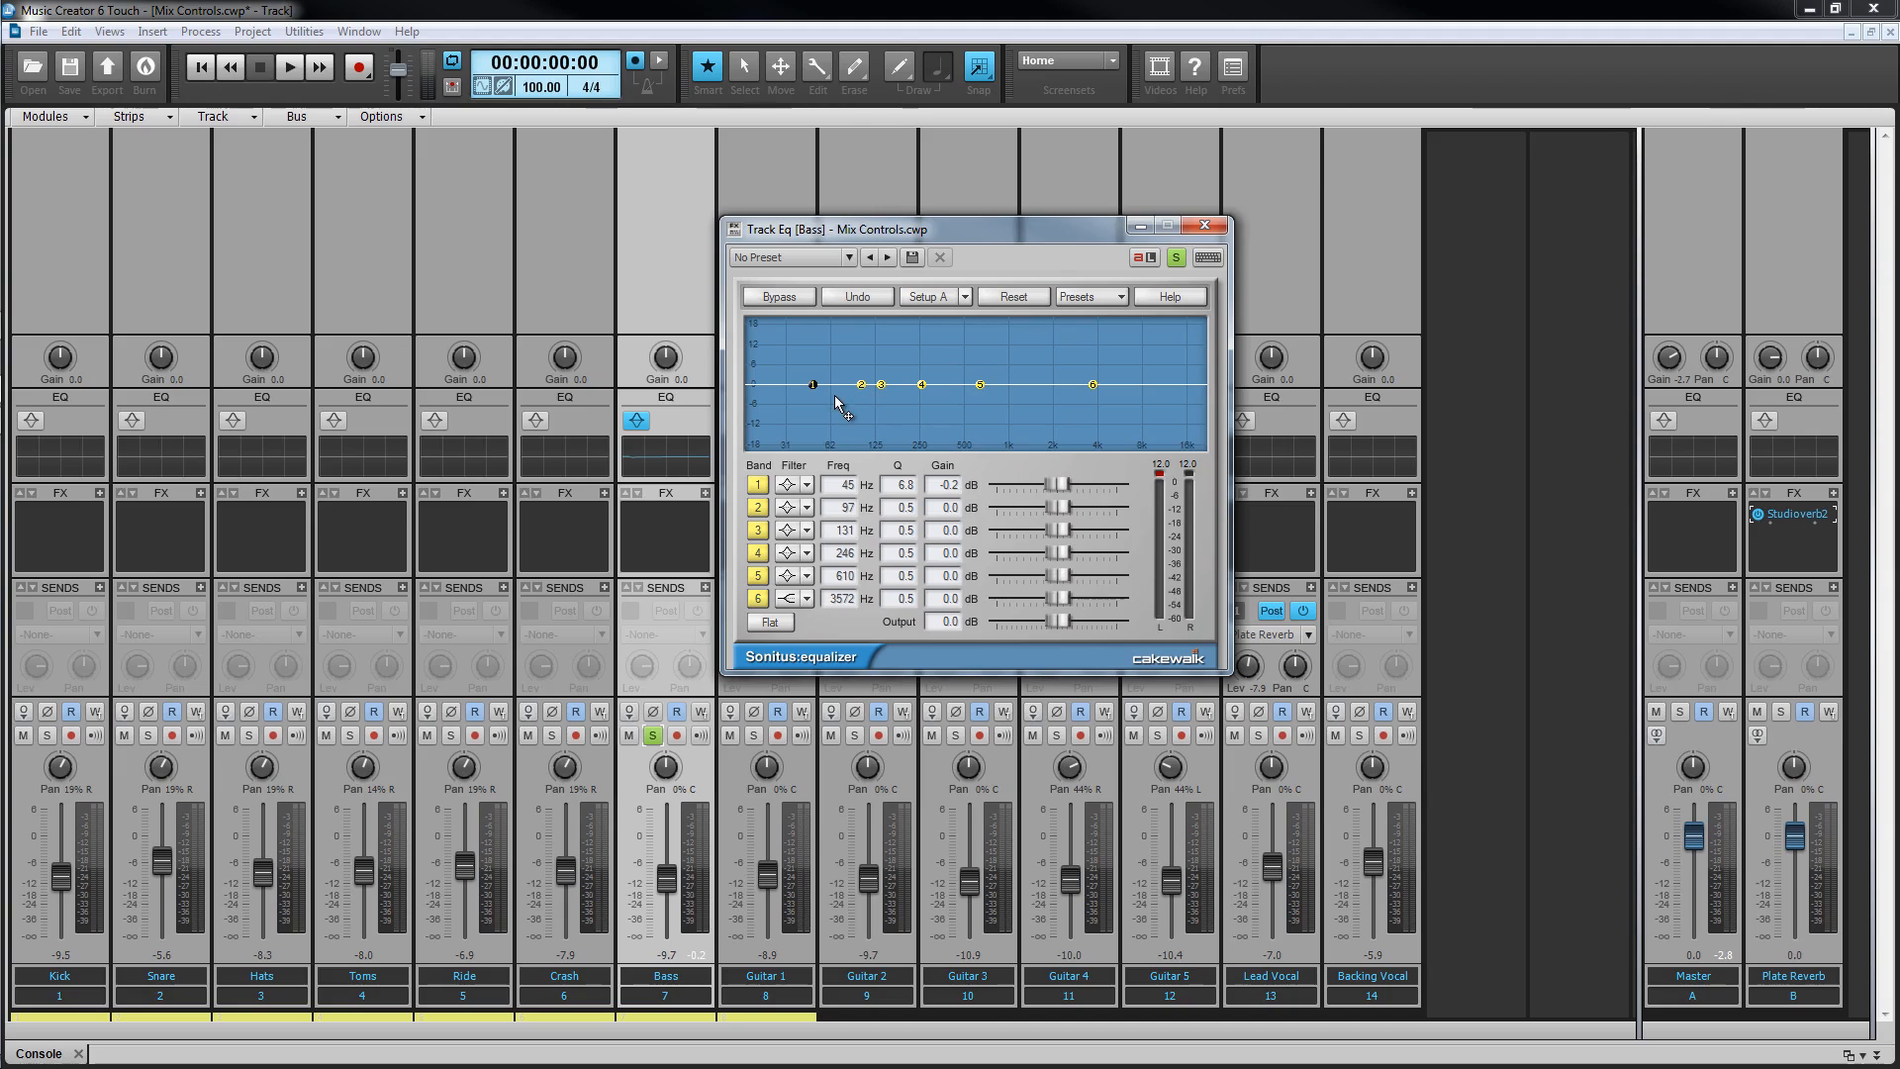
Change EQ band 1 to a Highpass filter with a Q of 1.7 and start playback.
click(806, 484)
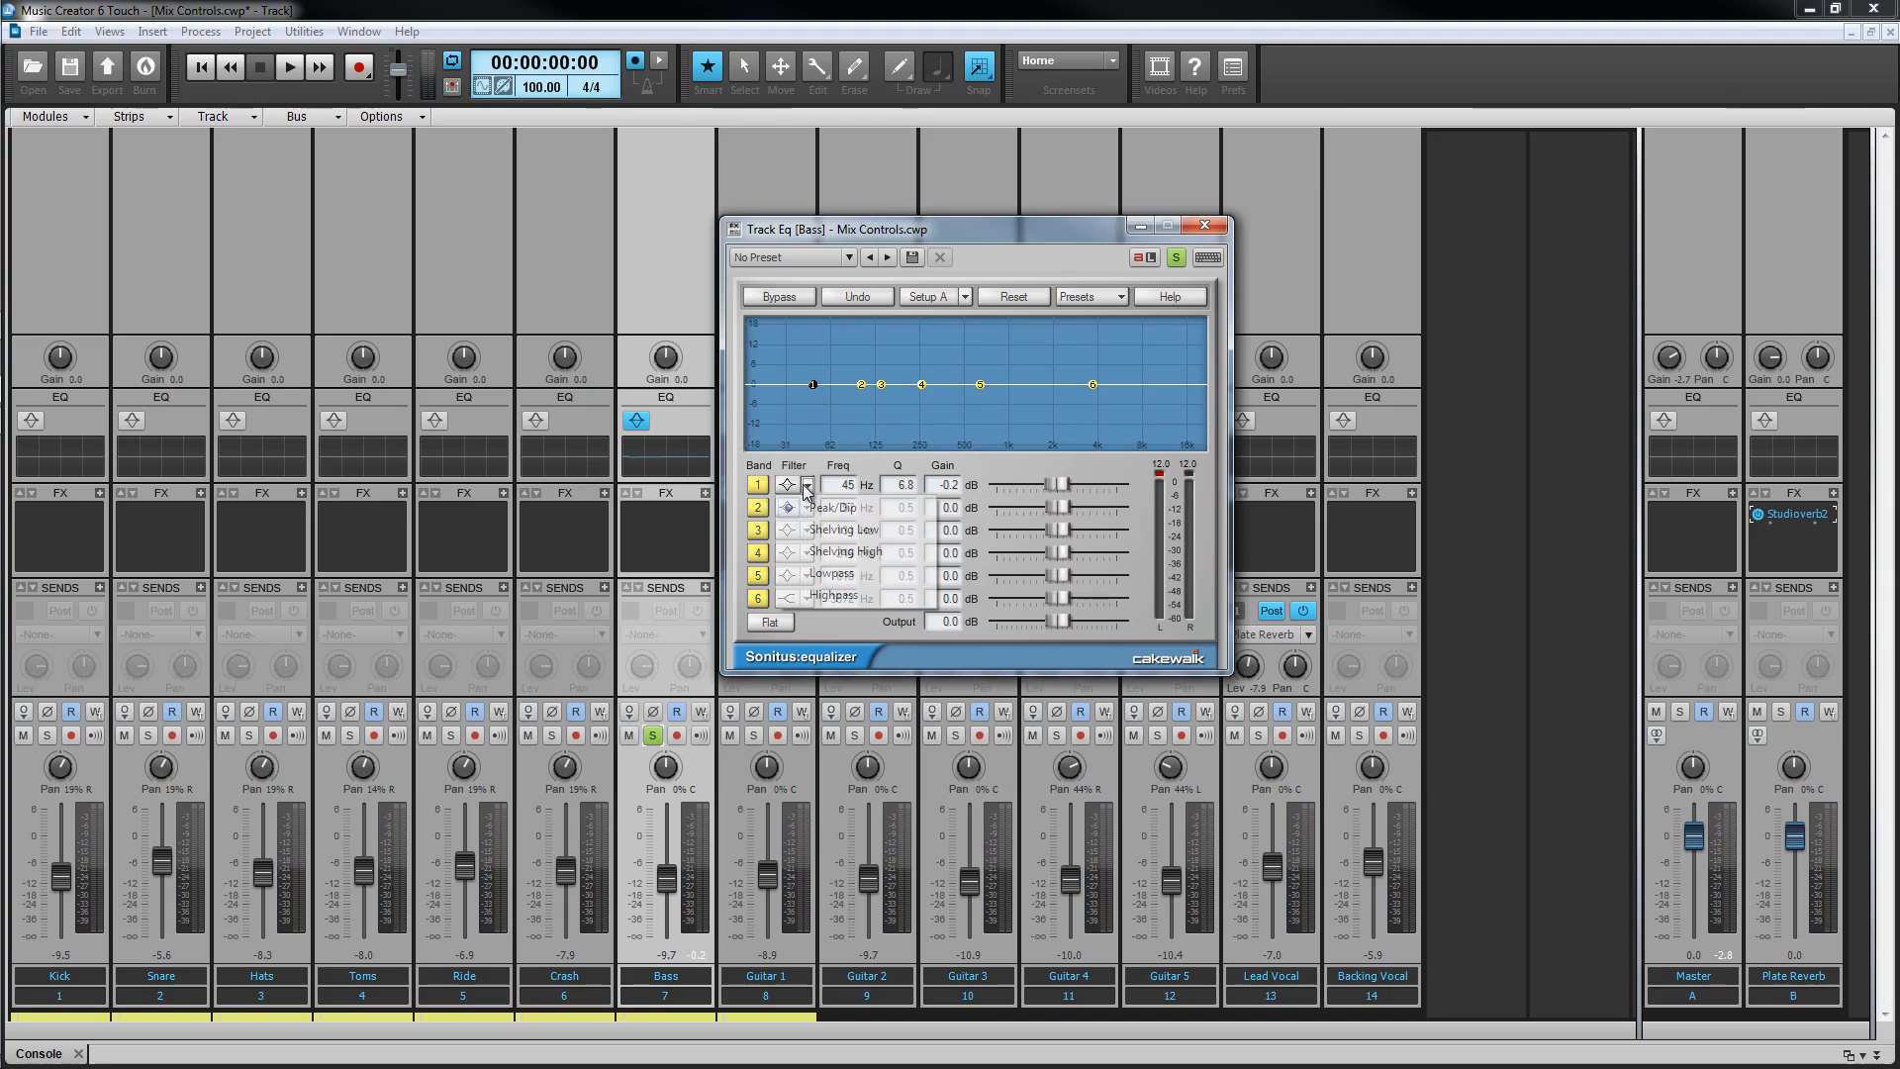
click(833, 598)
click(906, 487)
scroll(906, 490, down, 10)
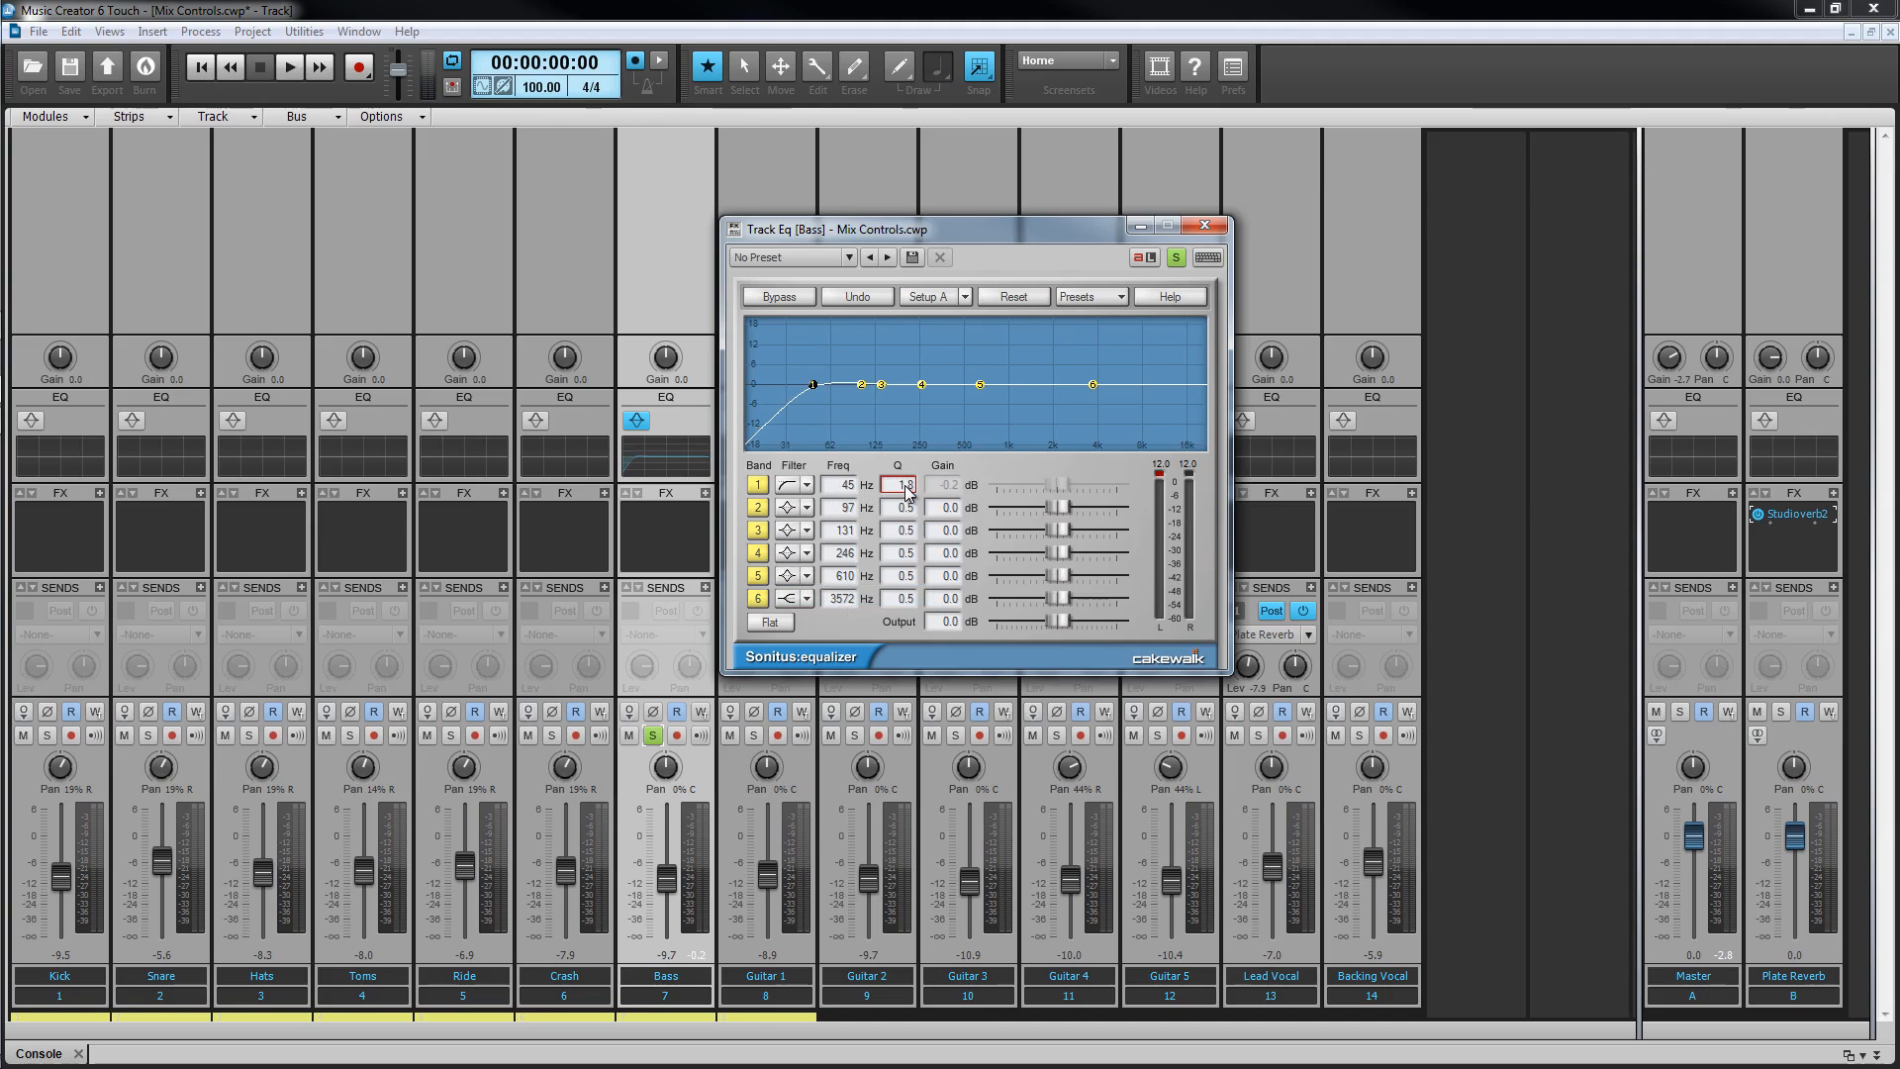
scroll(906, 490, down, 1)
key(space)
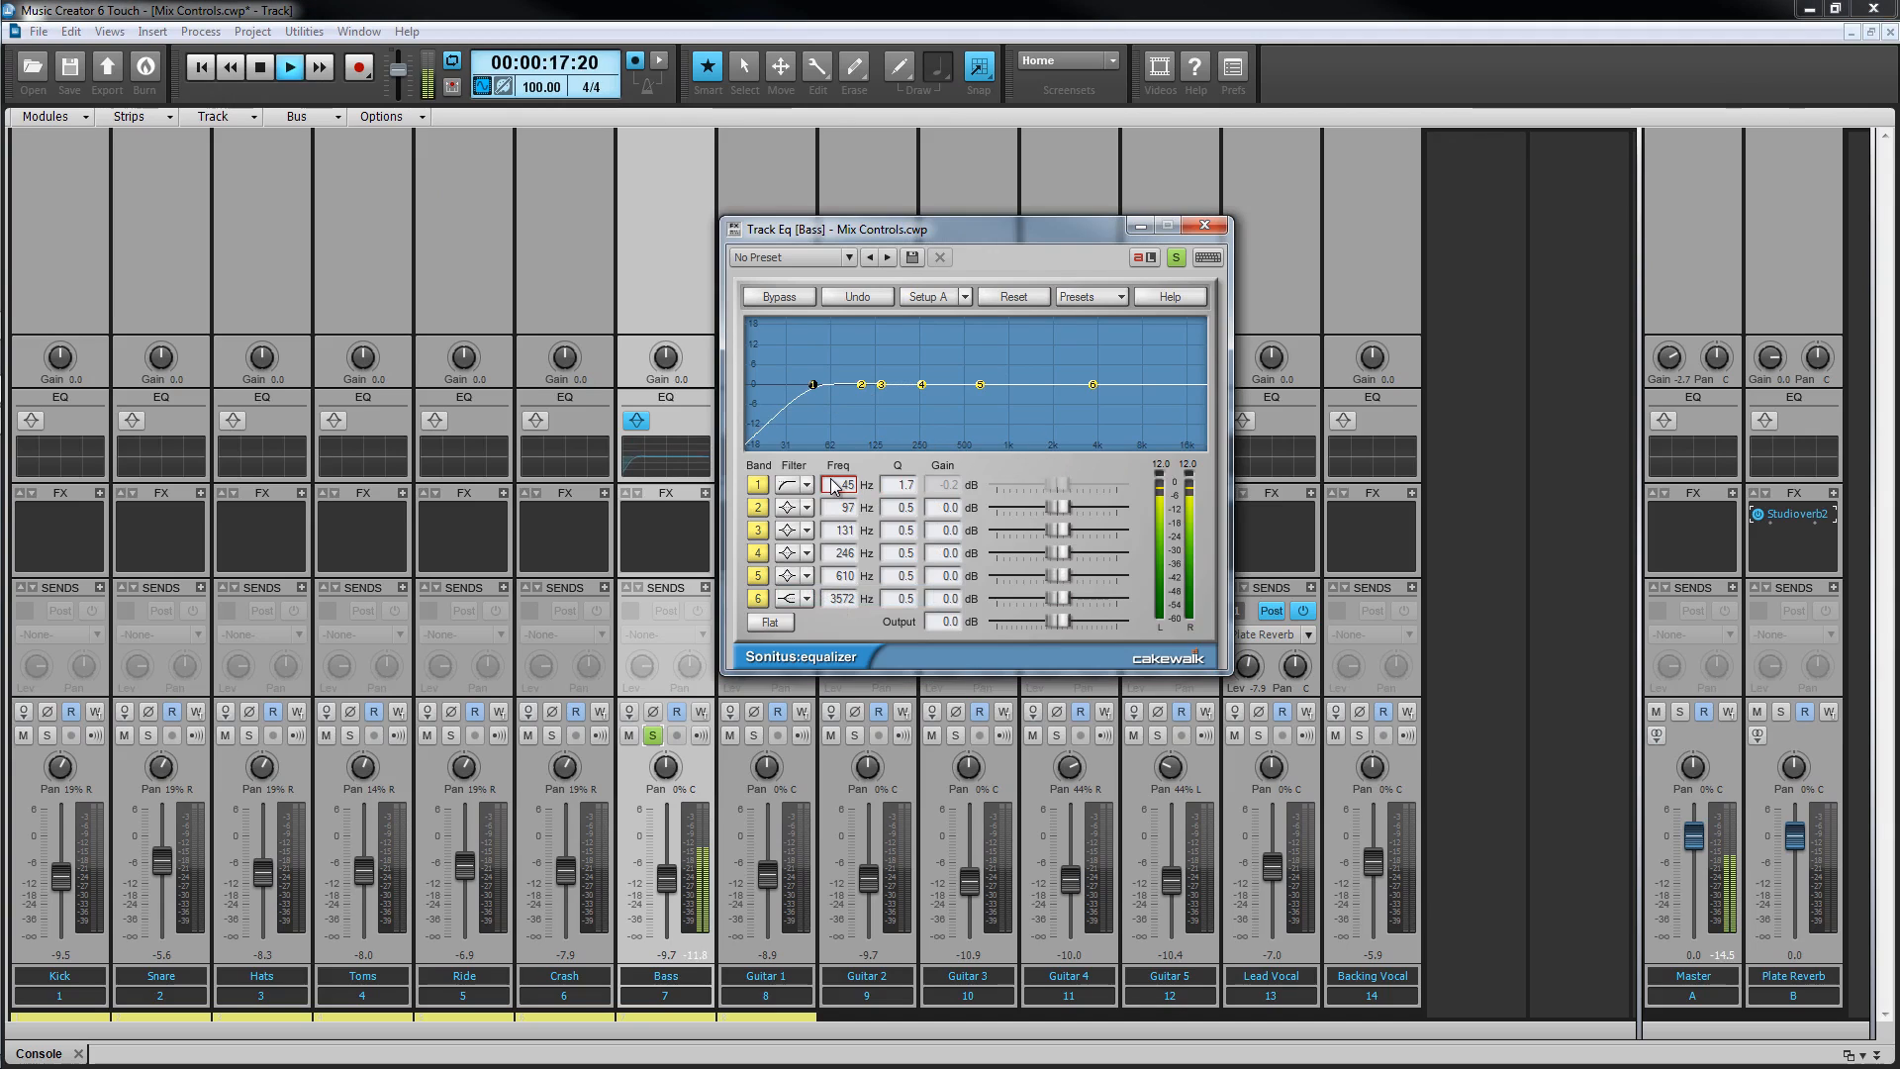
Tune the band 1 highpass frequency to 66 Hz during playback and unsolo the Bass track.
click(833, 486)
scroll(833, 486, up, 15)
scroll(833, 485, up, 20)
scroll(833, 485, up, 2)
scroll(833, 485, down, 20)
scroll(834, 485, down, 1)
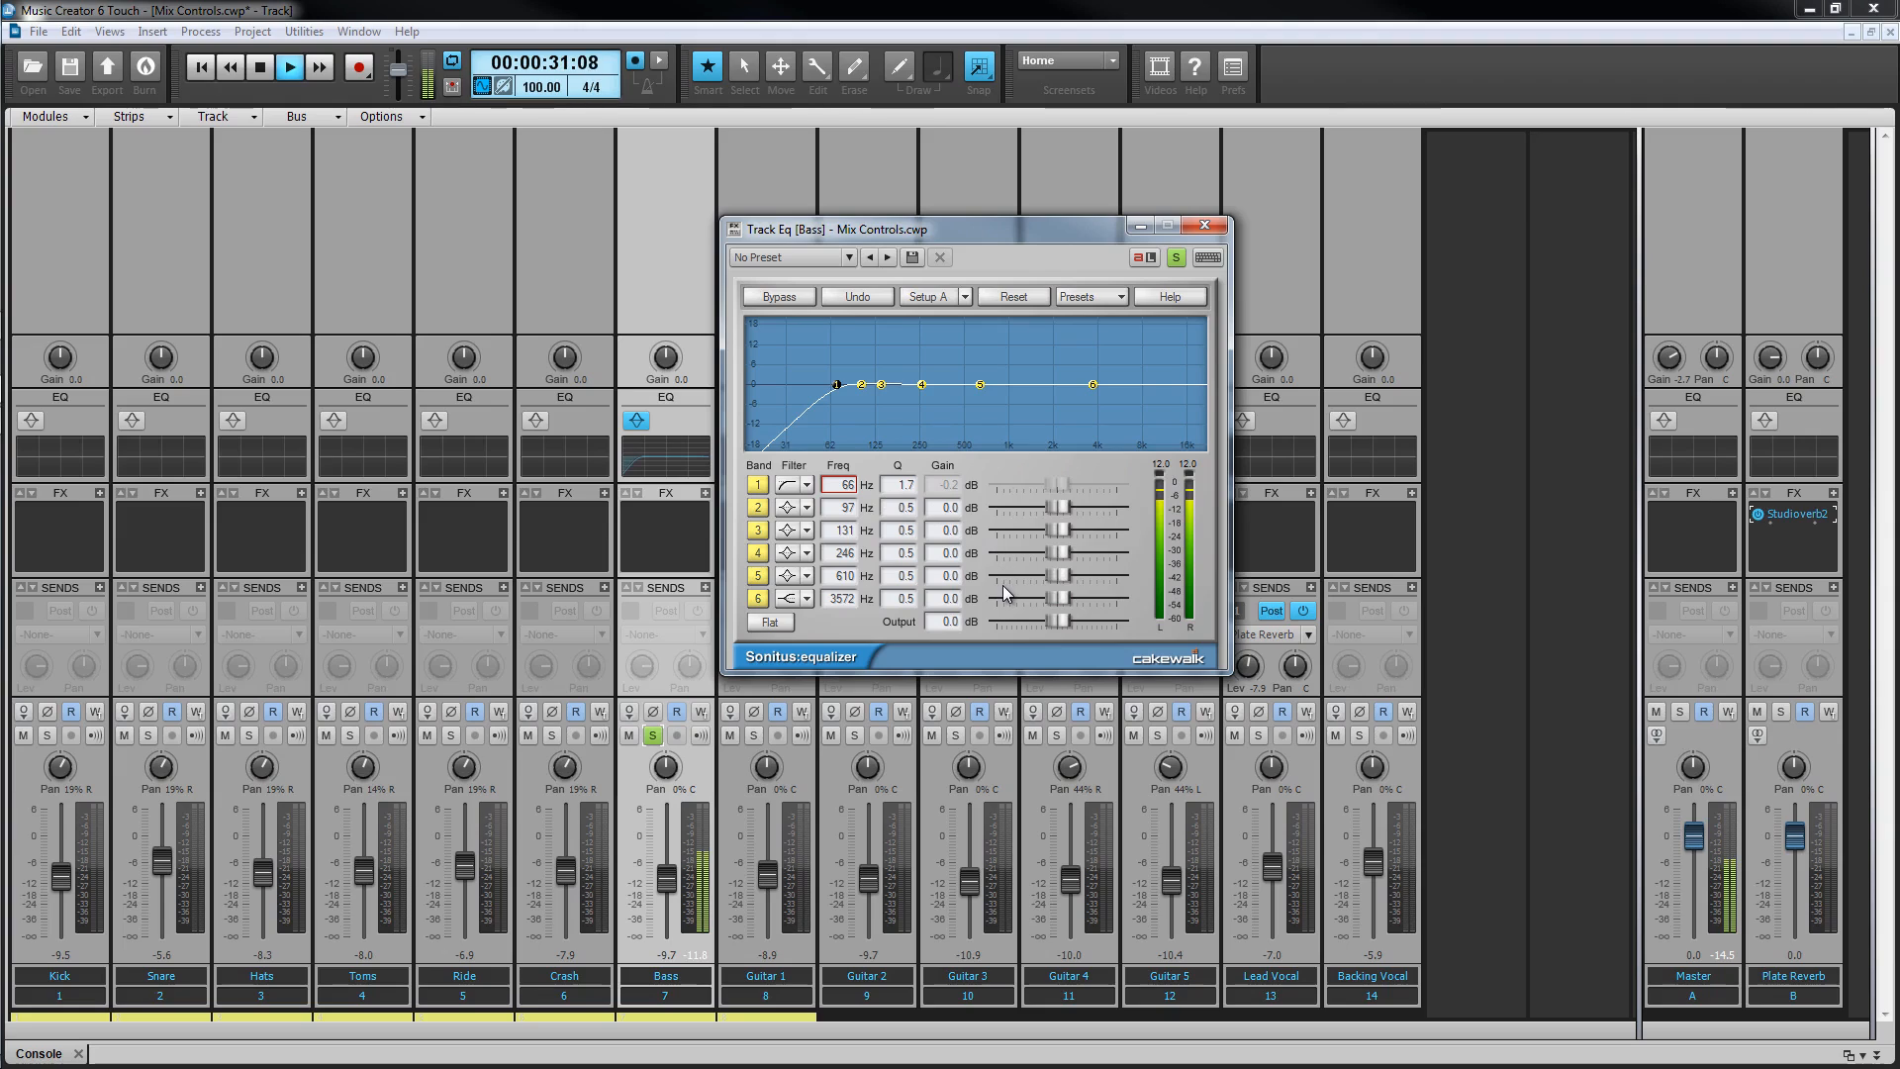
click(648, 734)
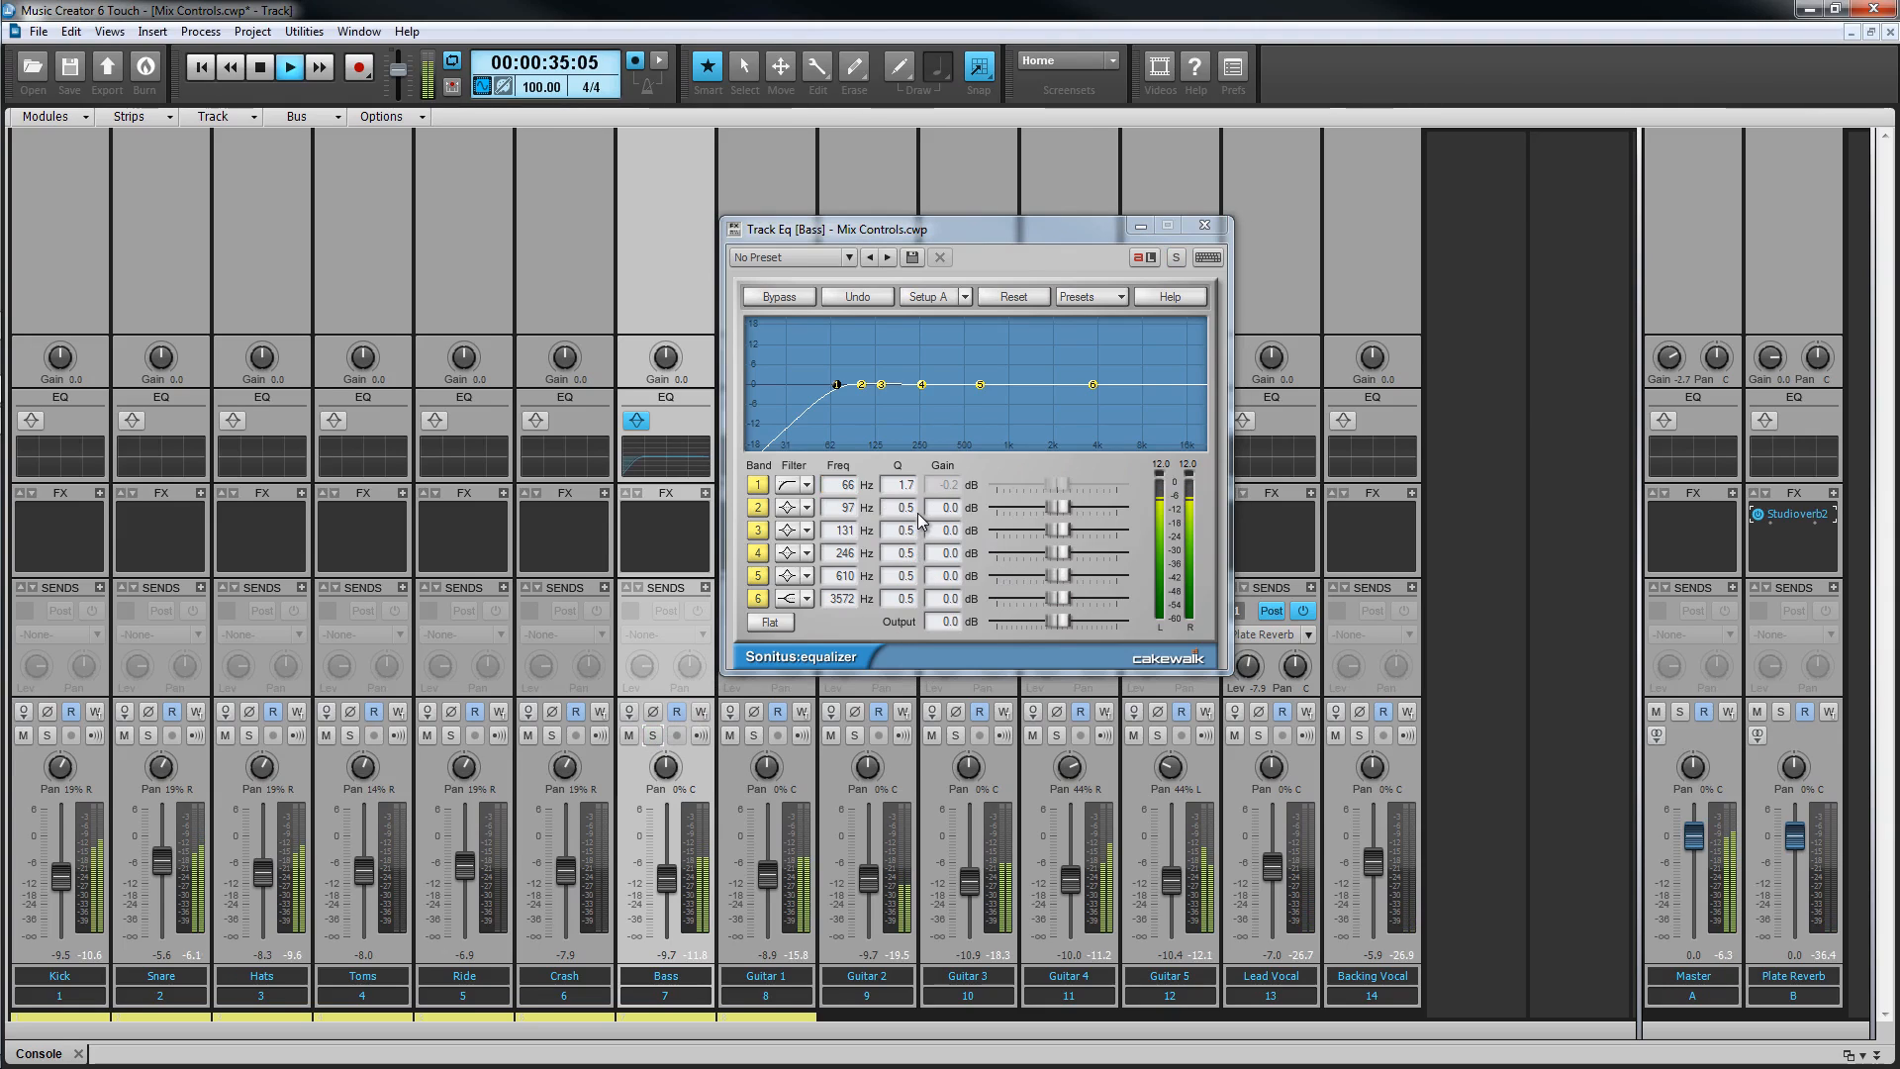
Set EQ band 2's gain to 4.1 dB, band 3's Q to 1.8, and band 4 to -7.5 dB with a Q of 2.4.
drag(1057, 507, 1096, 505)
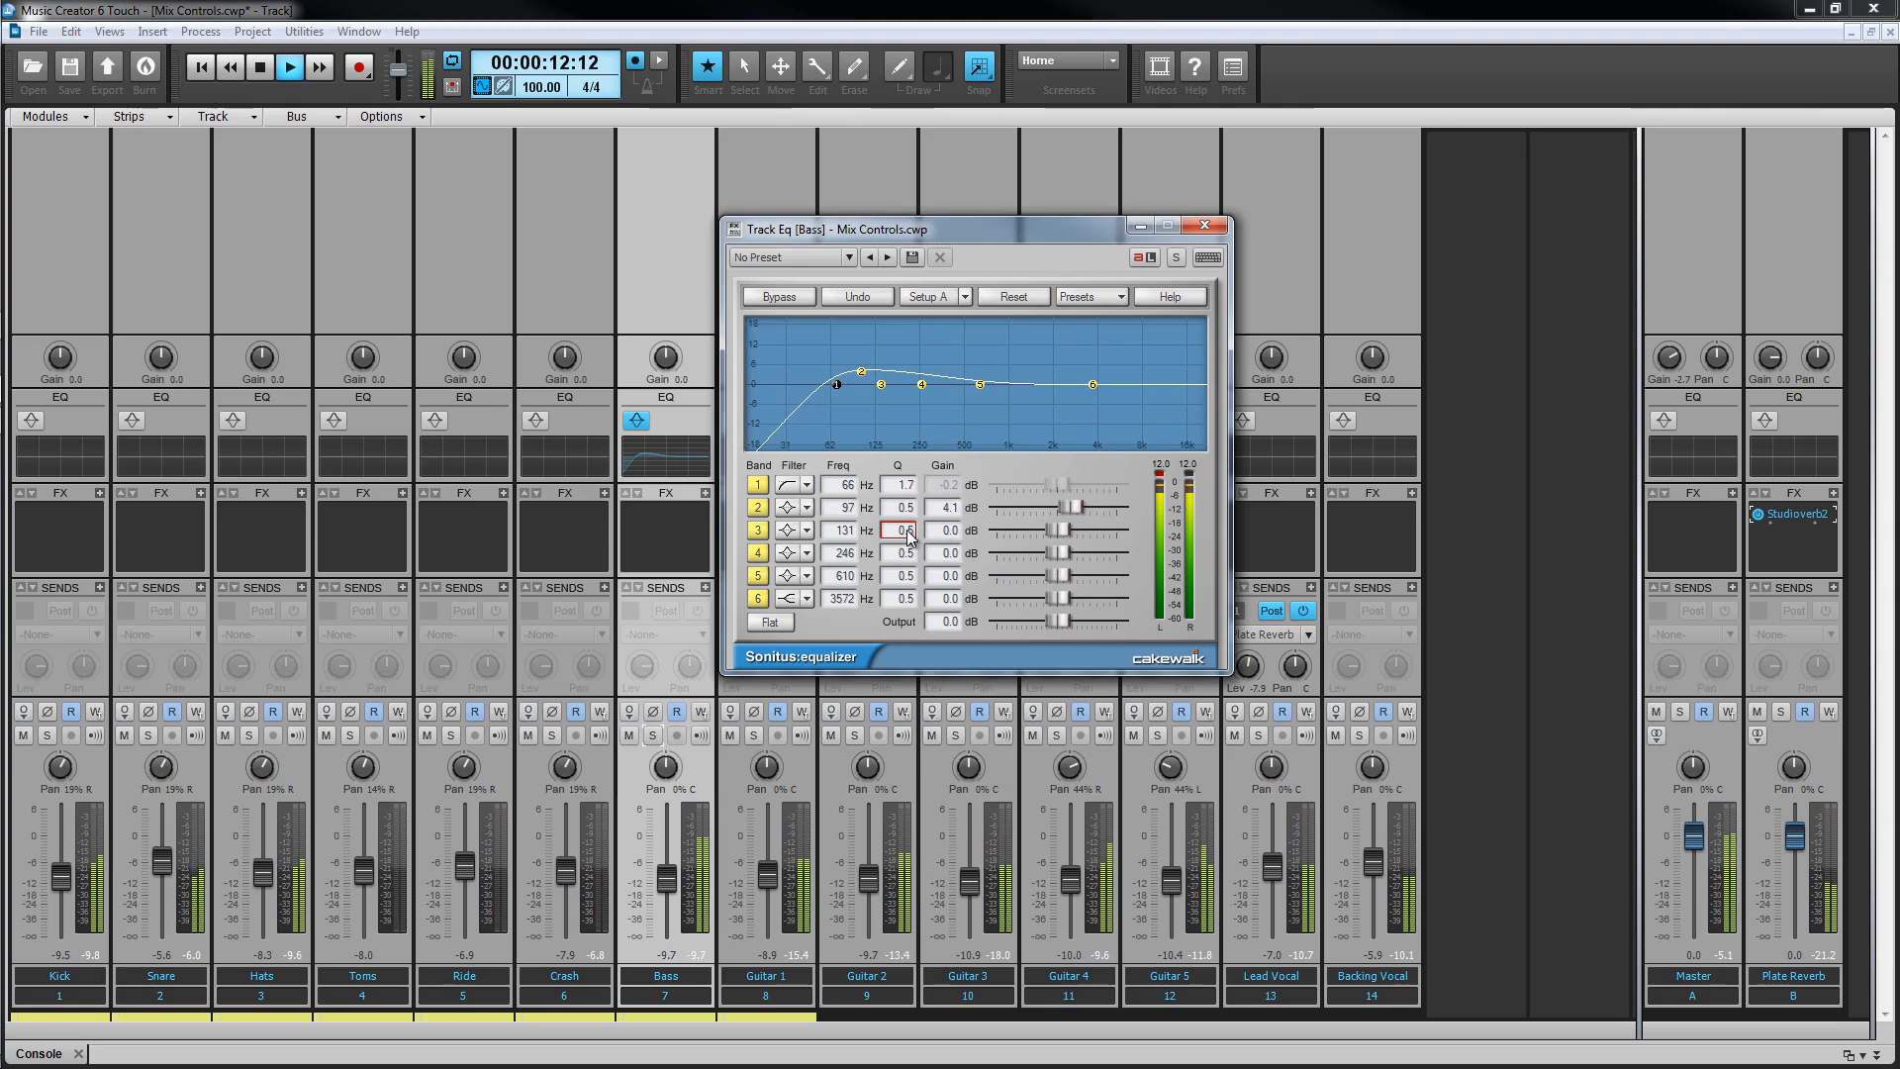
drag(907, 530, 990, 585)
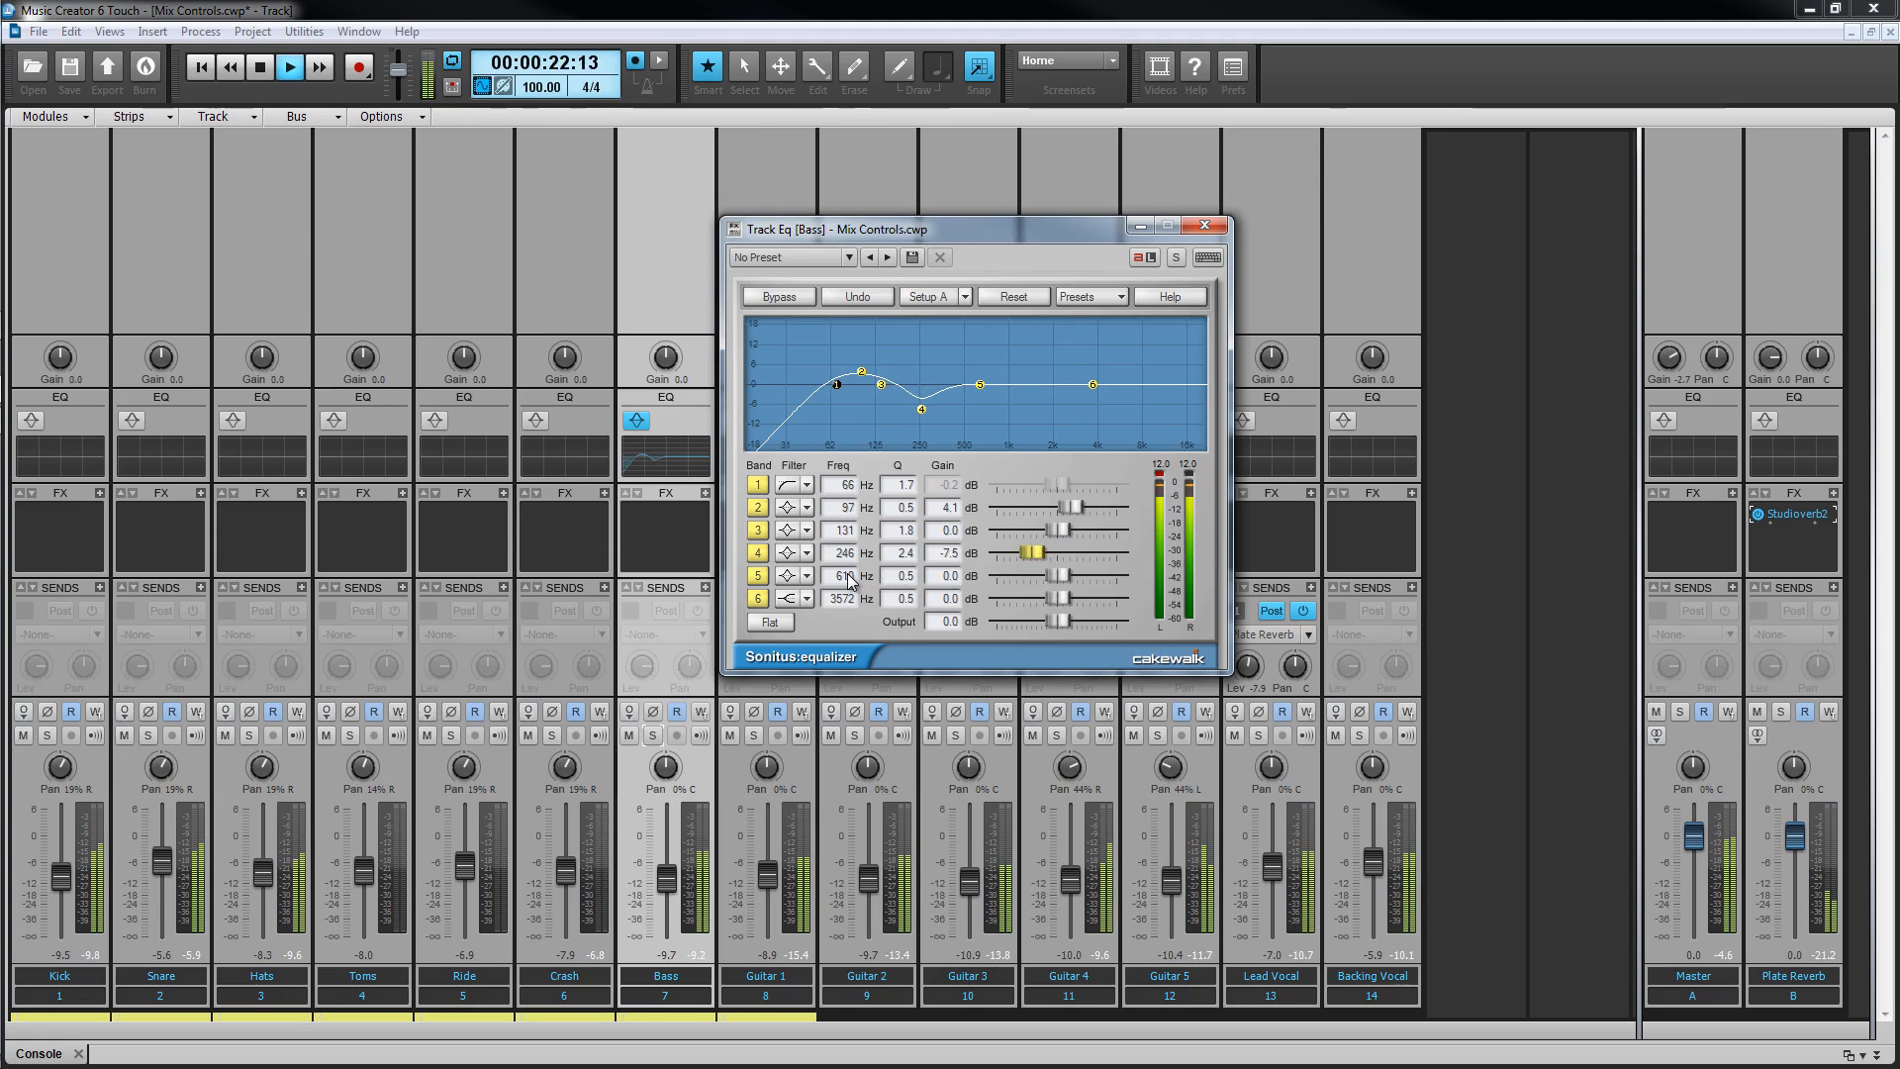
Boost EQ band 5 to 4.9 dB and narrow its Q to 2.5.
drag(1067, 577, 1075, 576)
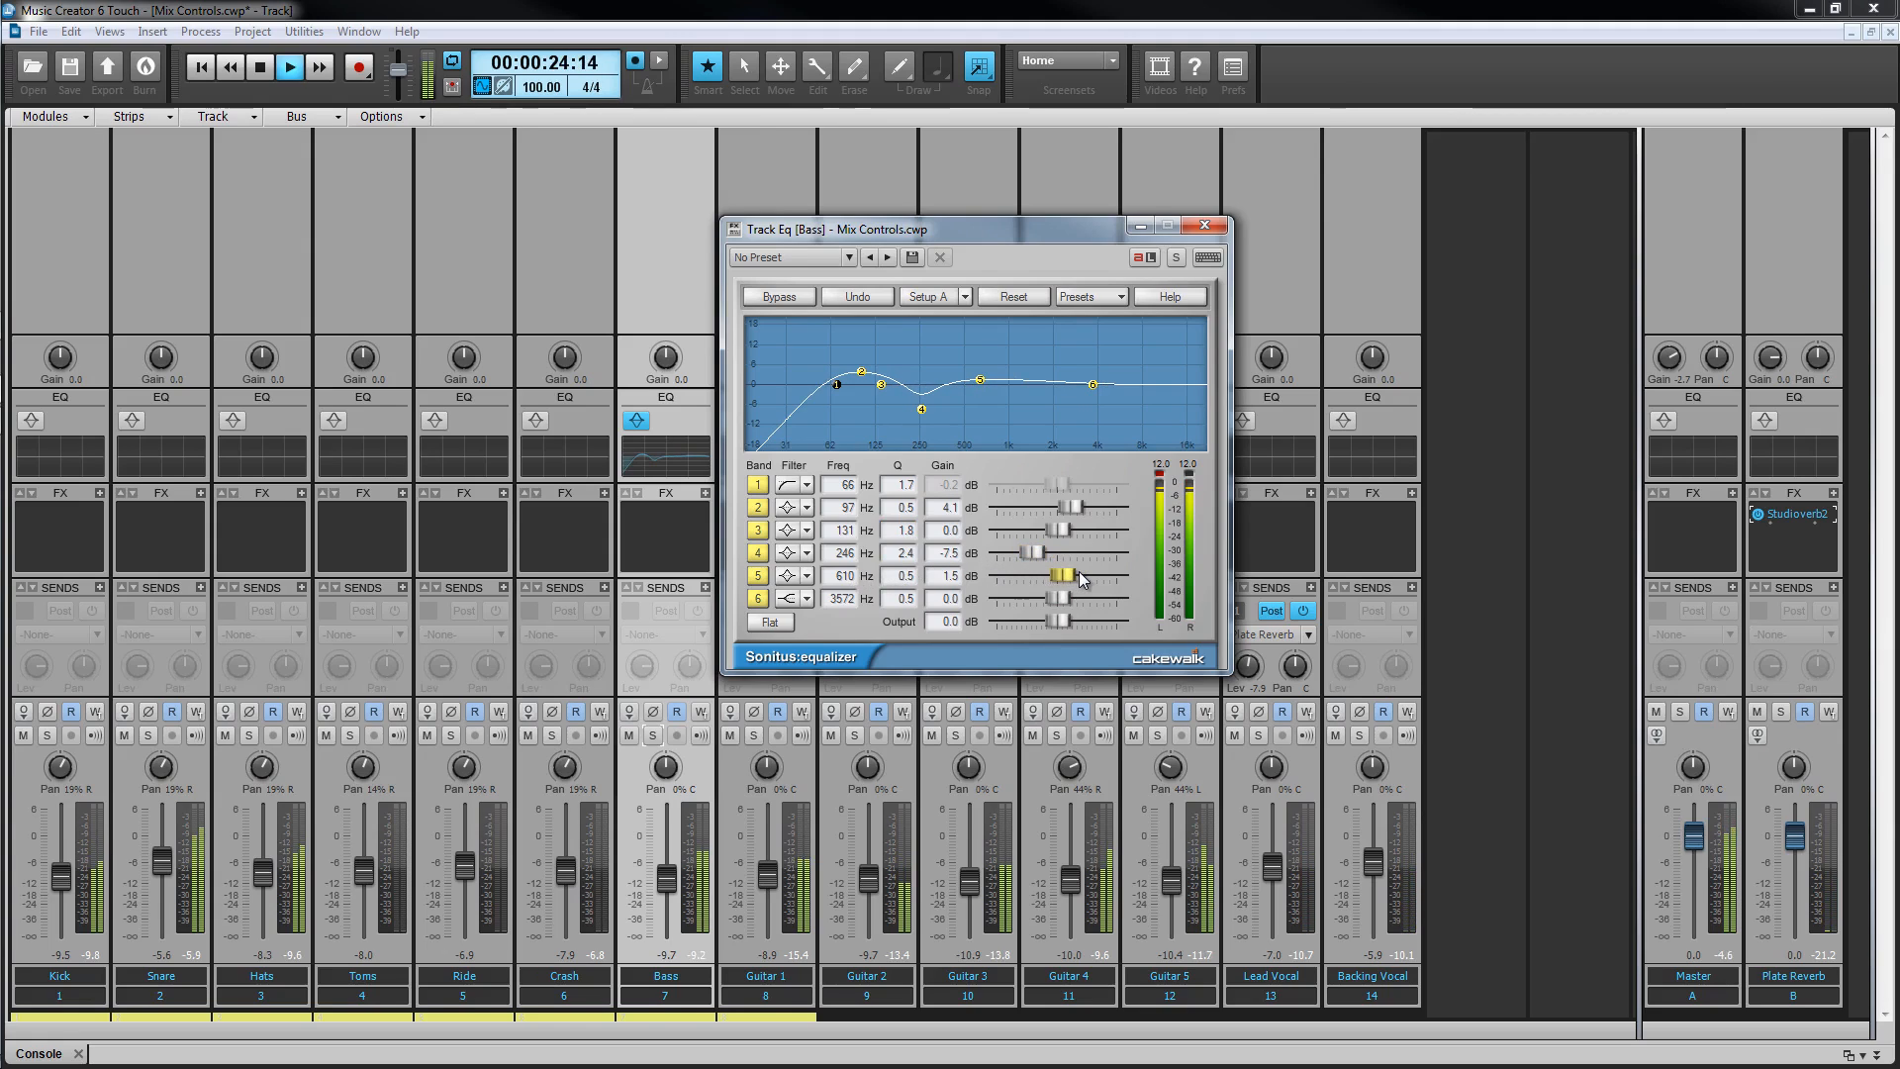
click(912, 577)
scroll(911, 577, up, 8)
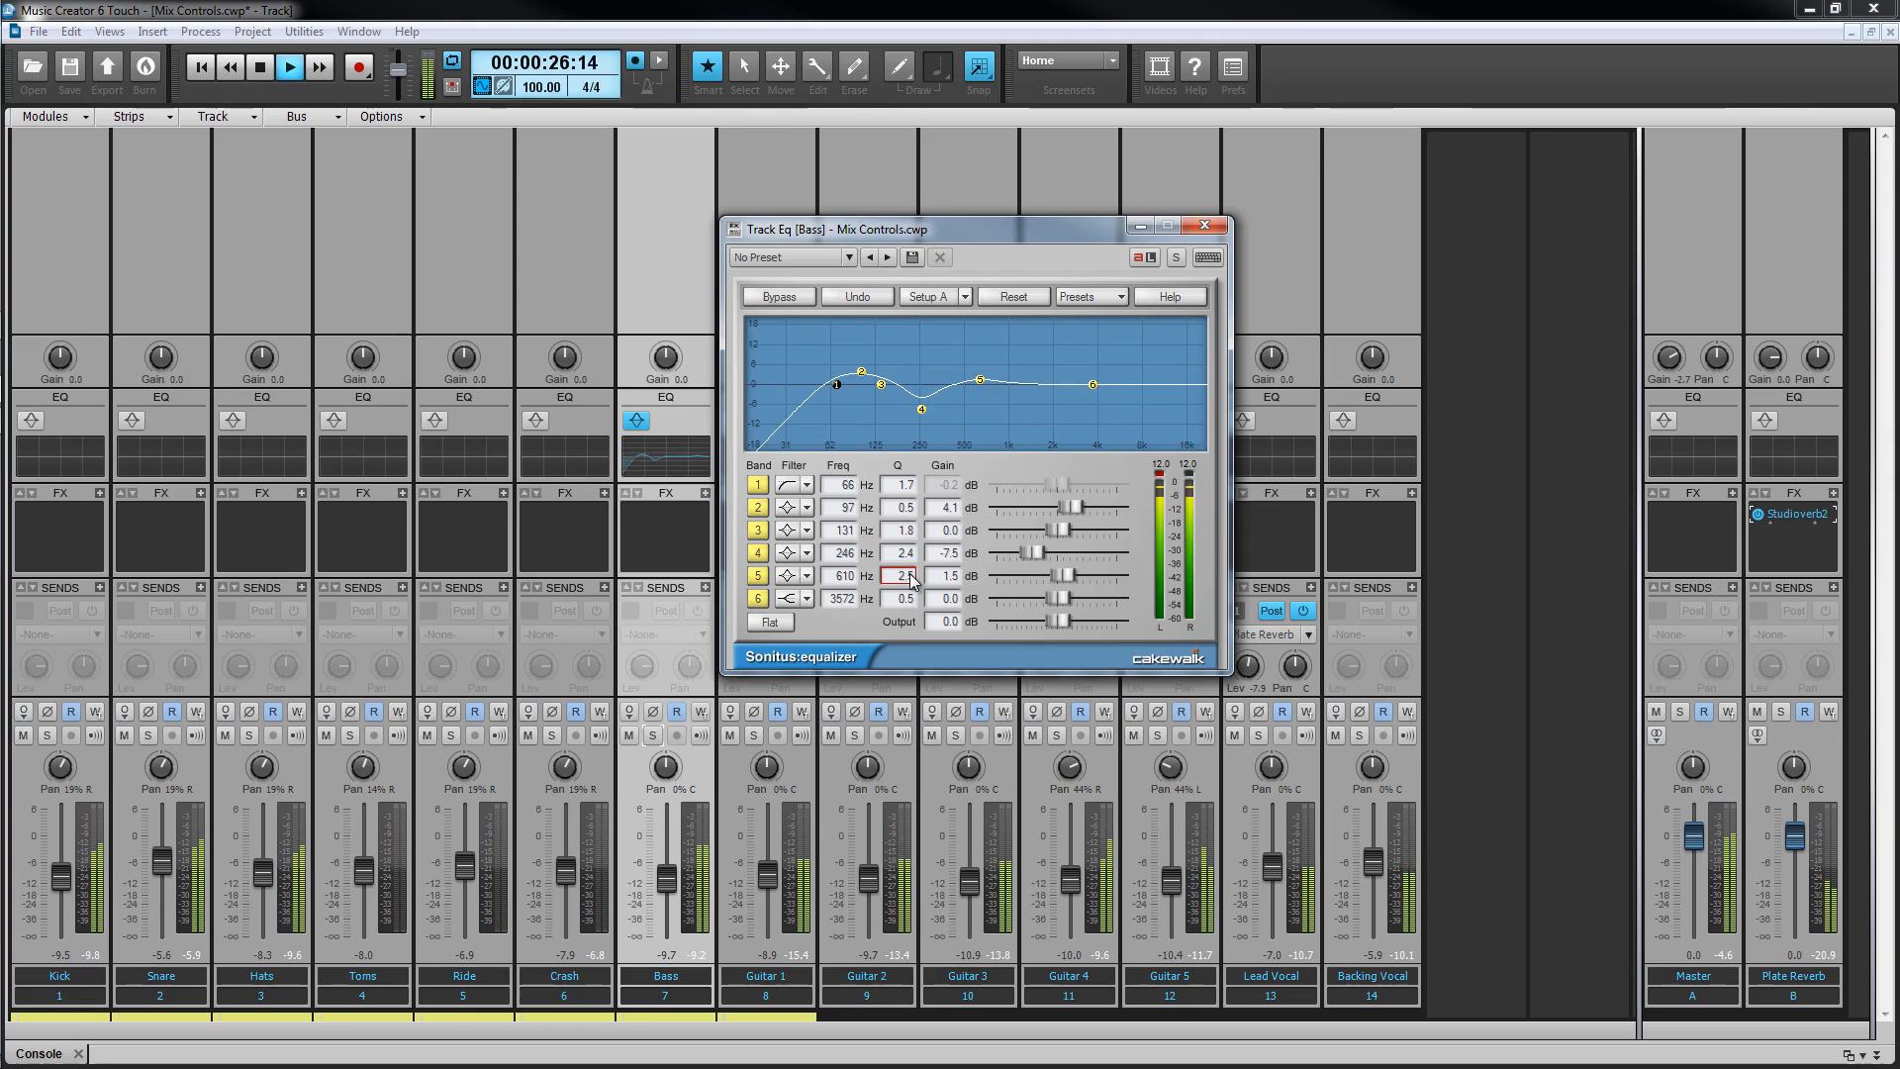
drag(1055, 578, 1095, 579)
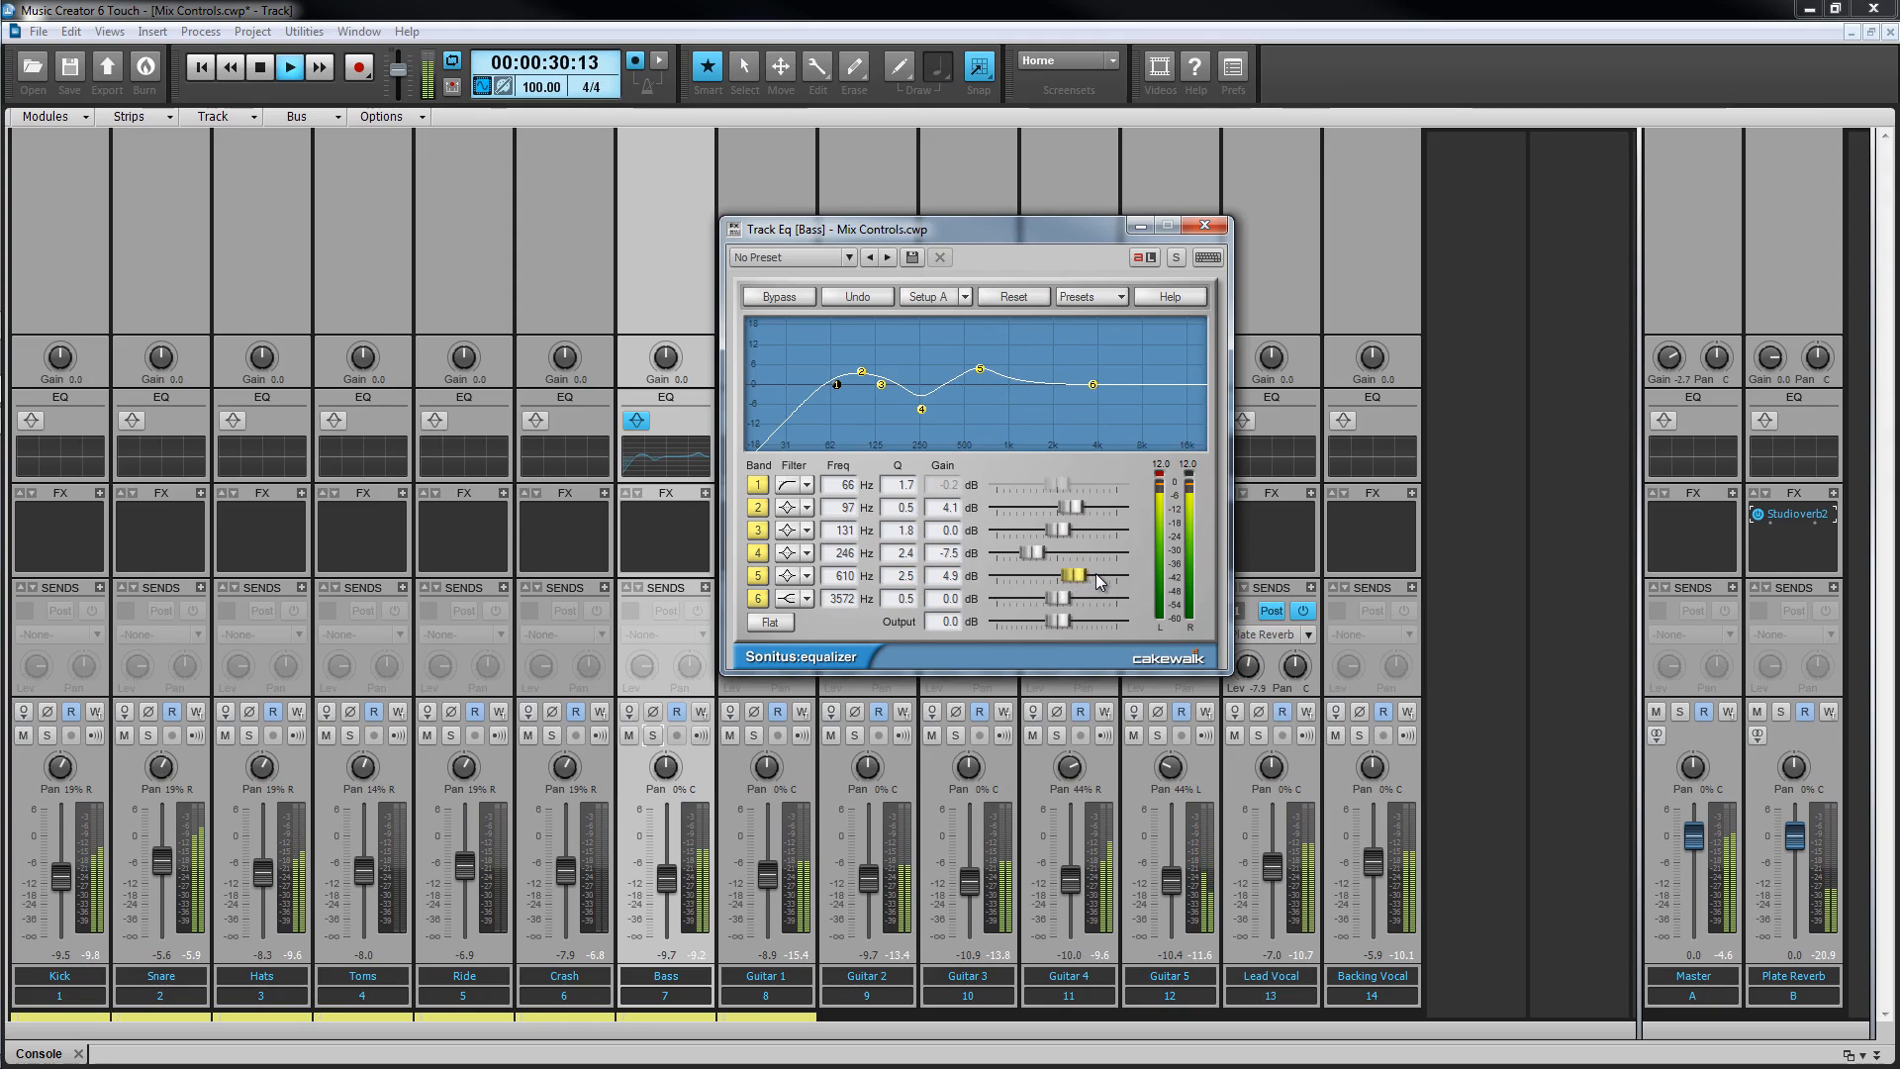
Narrow EQ band 4's Q to 7.3, cut its gain to -11.8 dB, and stop playback.
click(908, 554)
scroll(909, 556, up, 10)
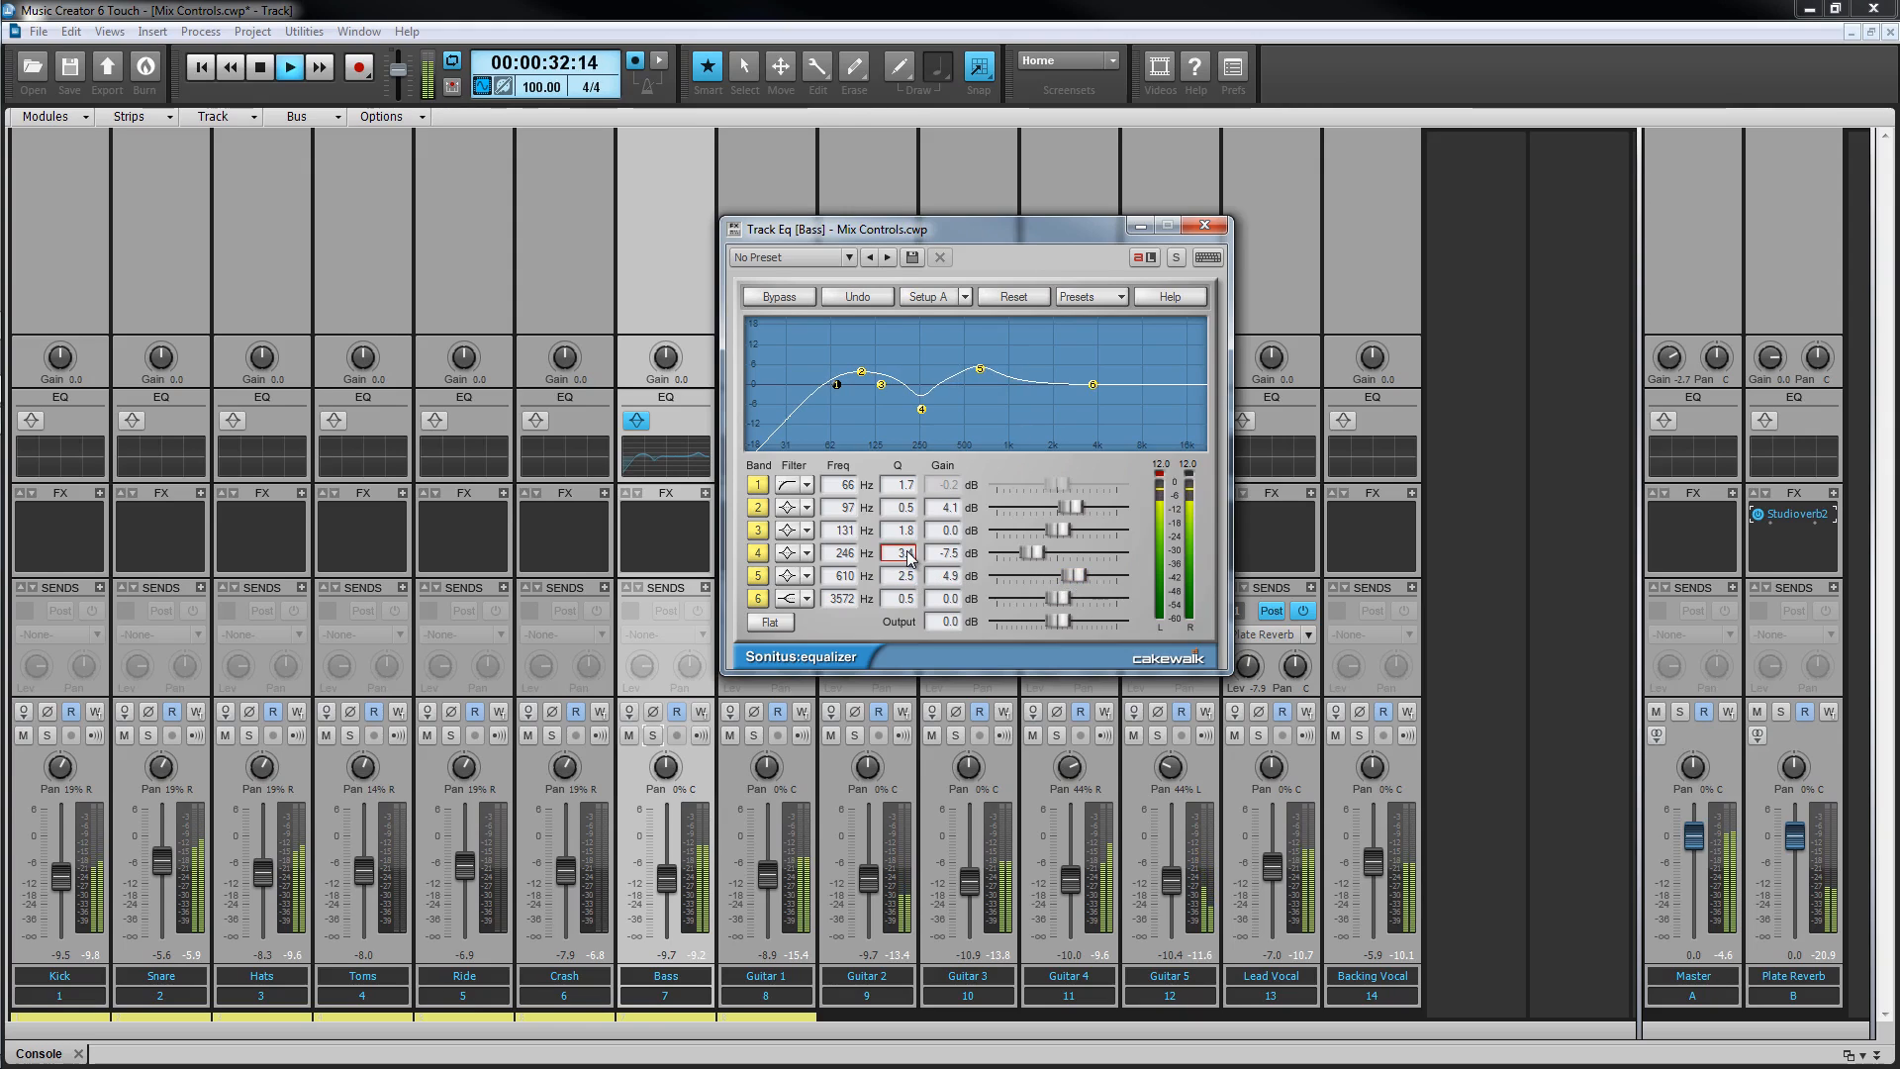
drag(1035, 553, 990, 562)
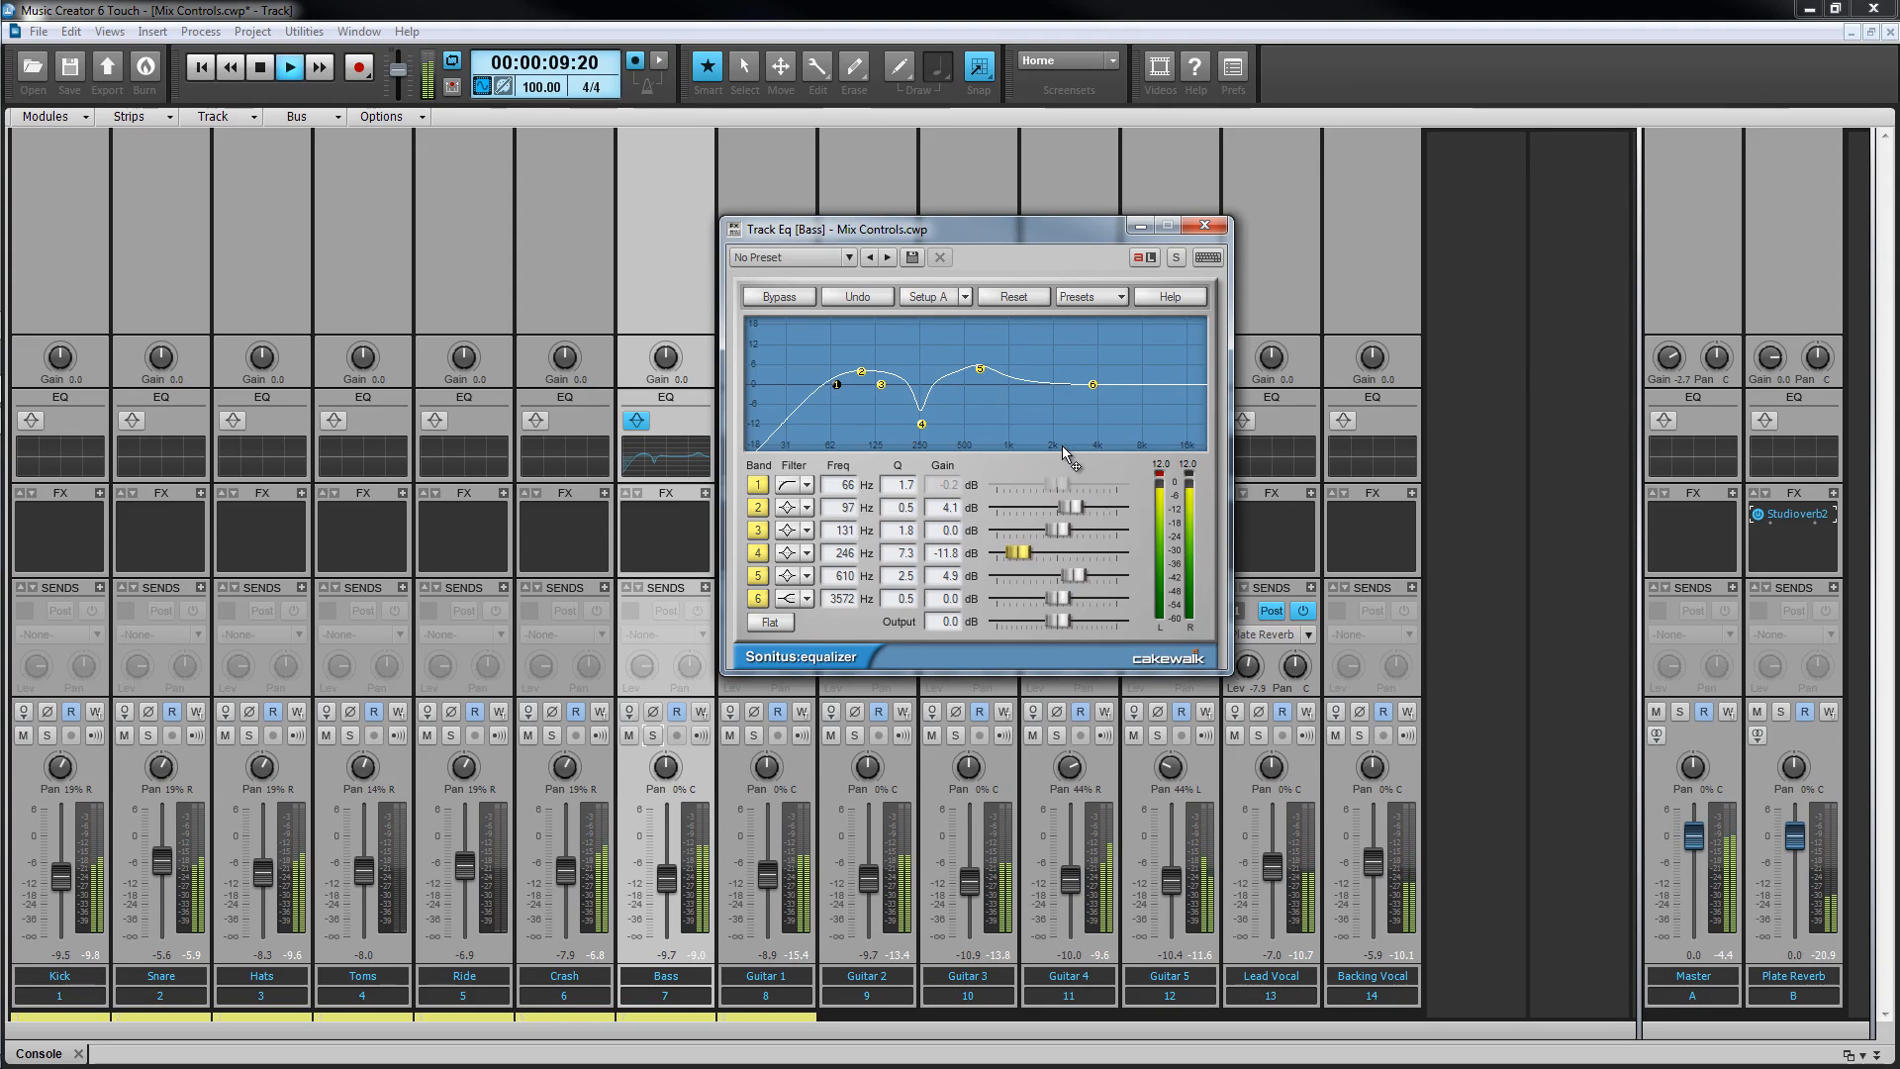
key(space)
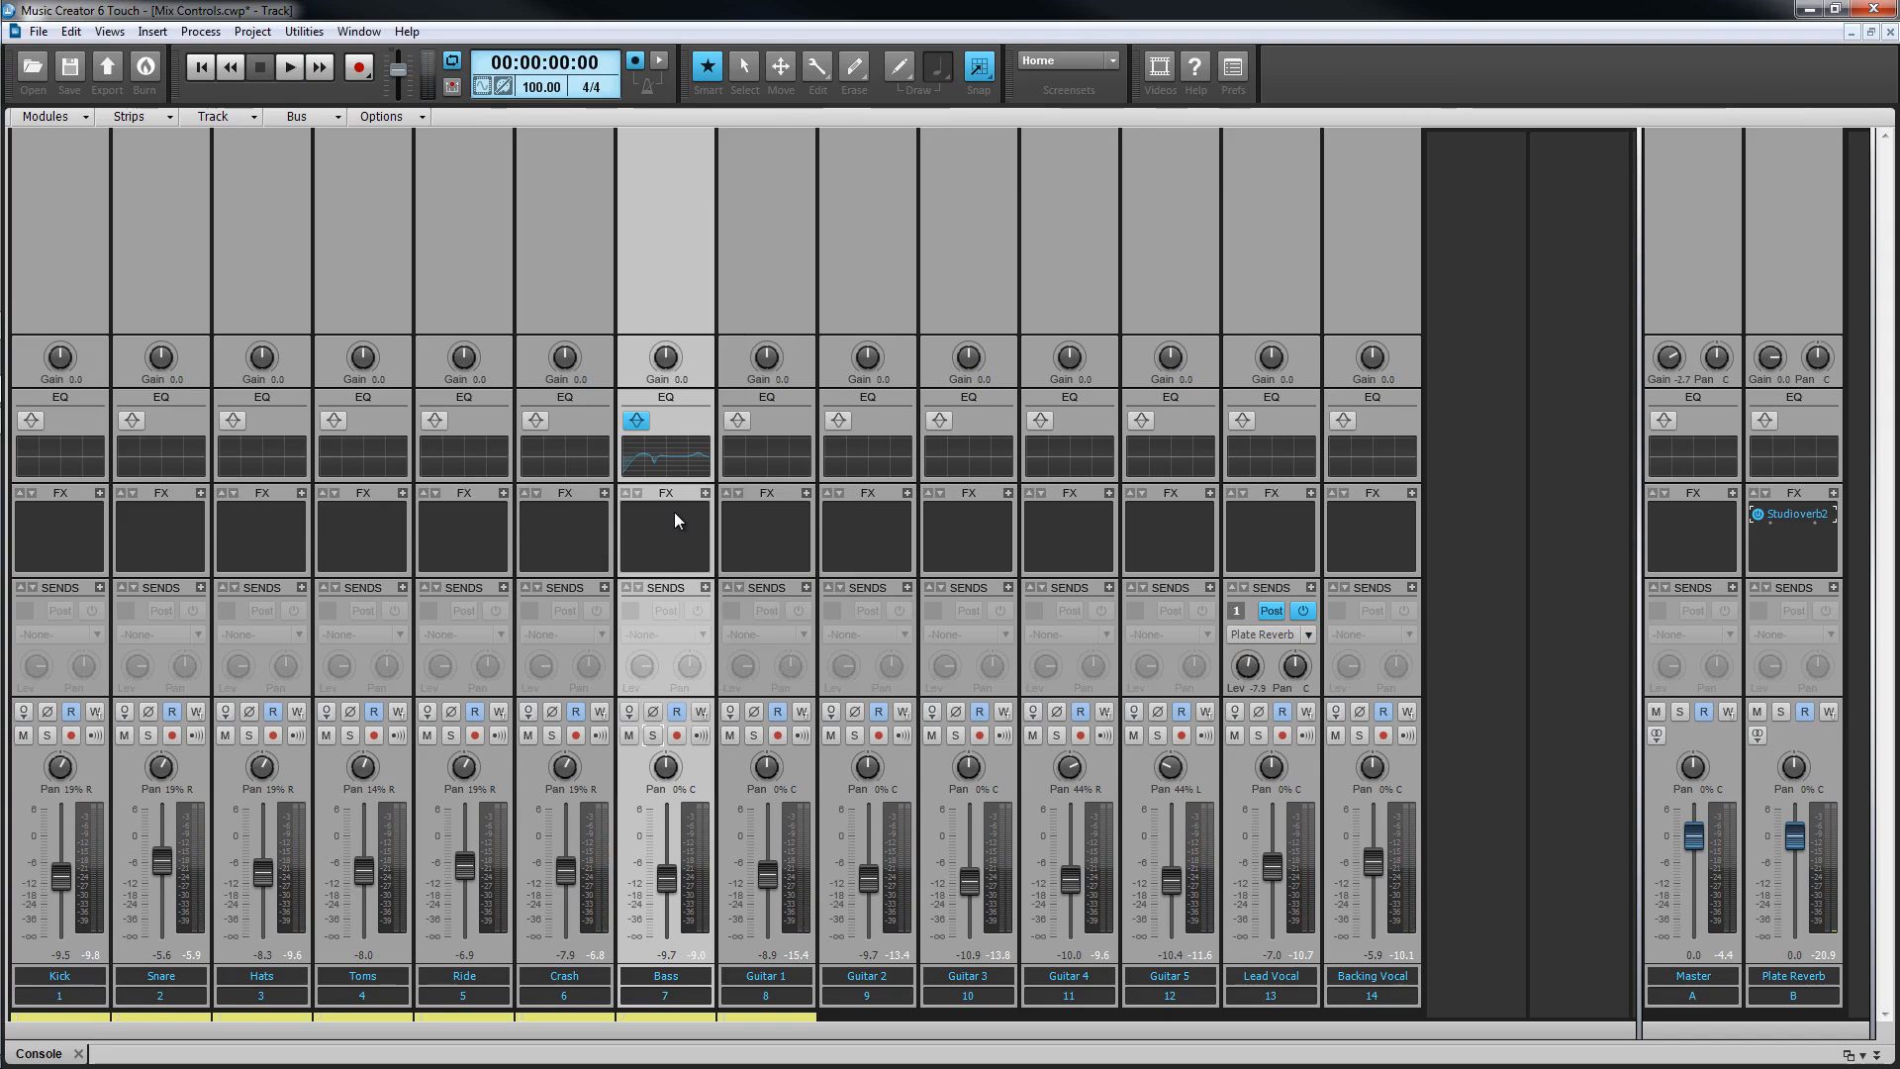
Add the Cakewalk Compressor/Gate from the plug-in browser to the Bass track's FX bin and close the browser.
right_click(674, 513)
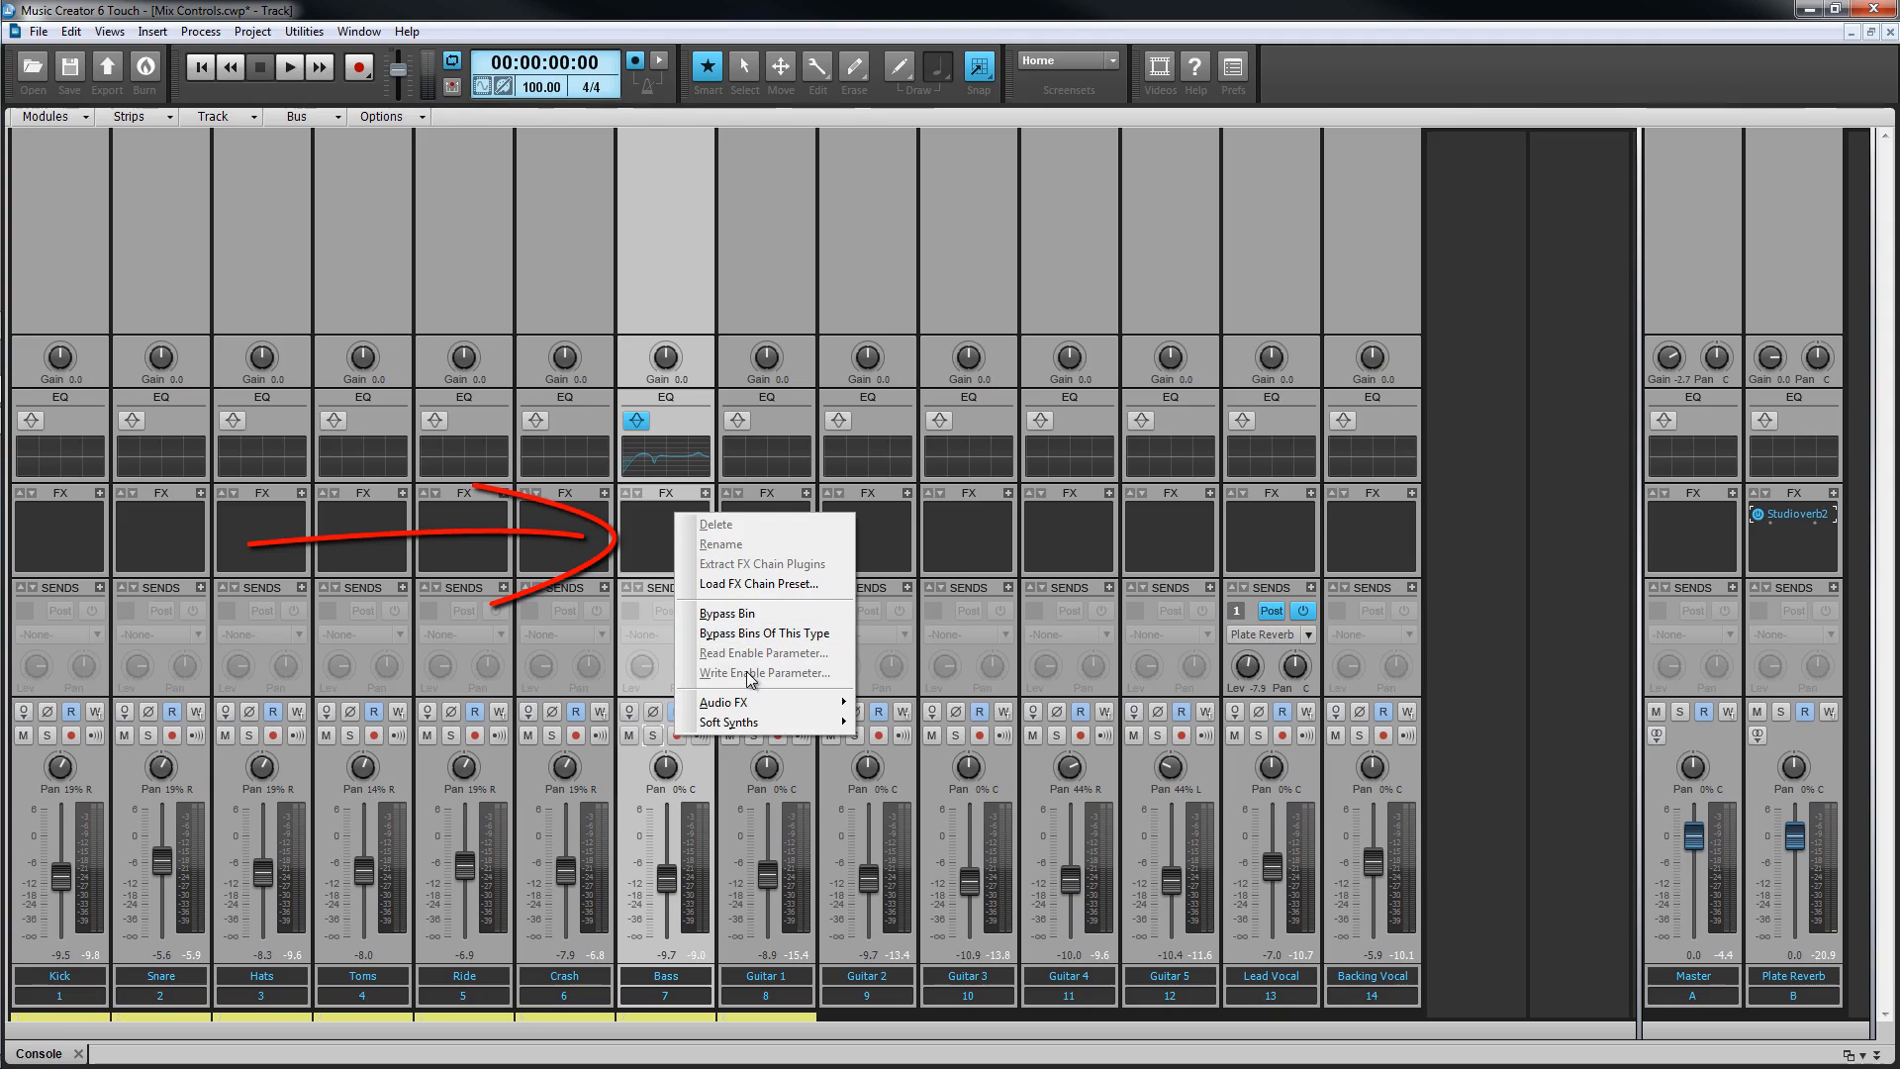
mouse_move(752, 704)
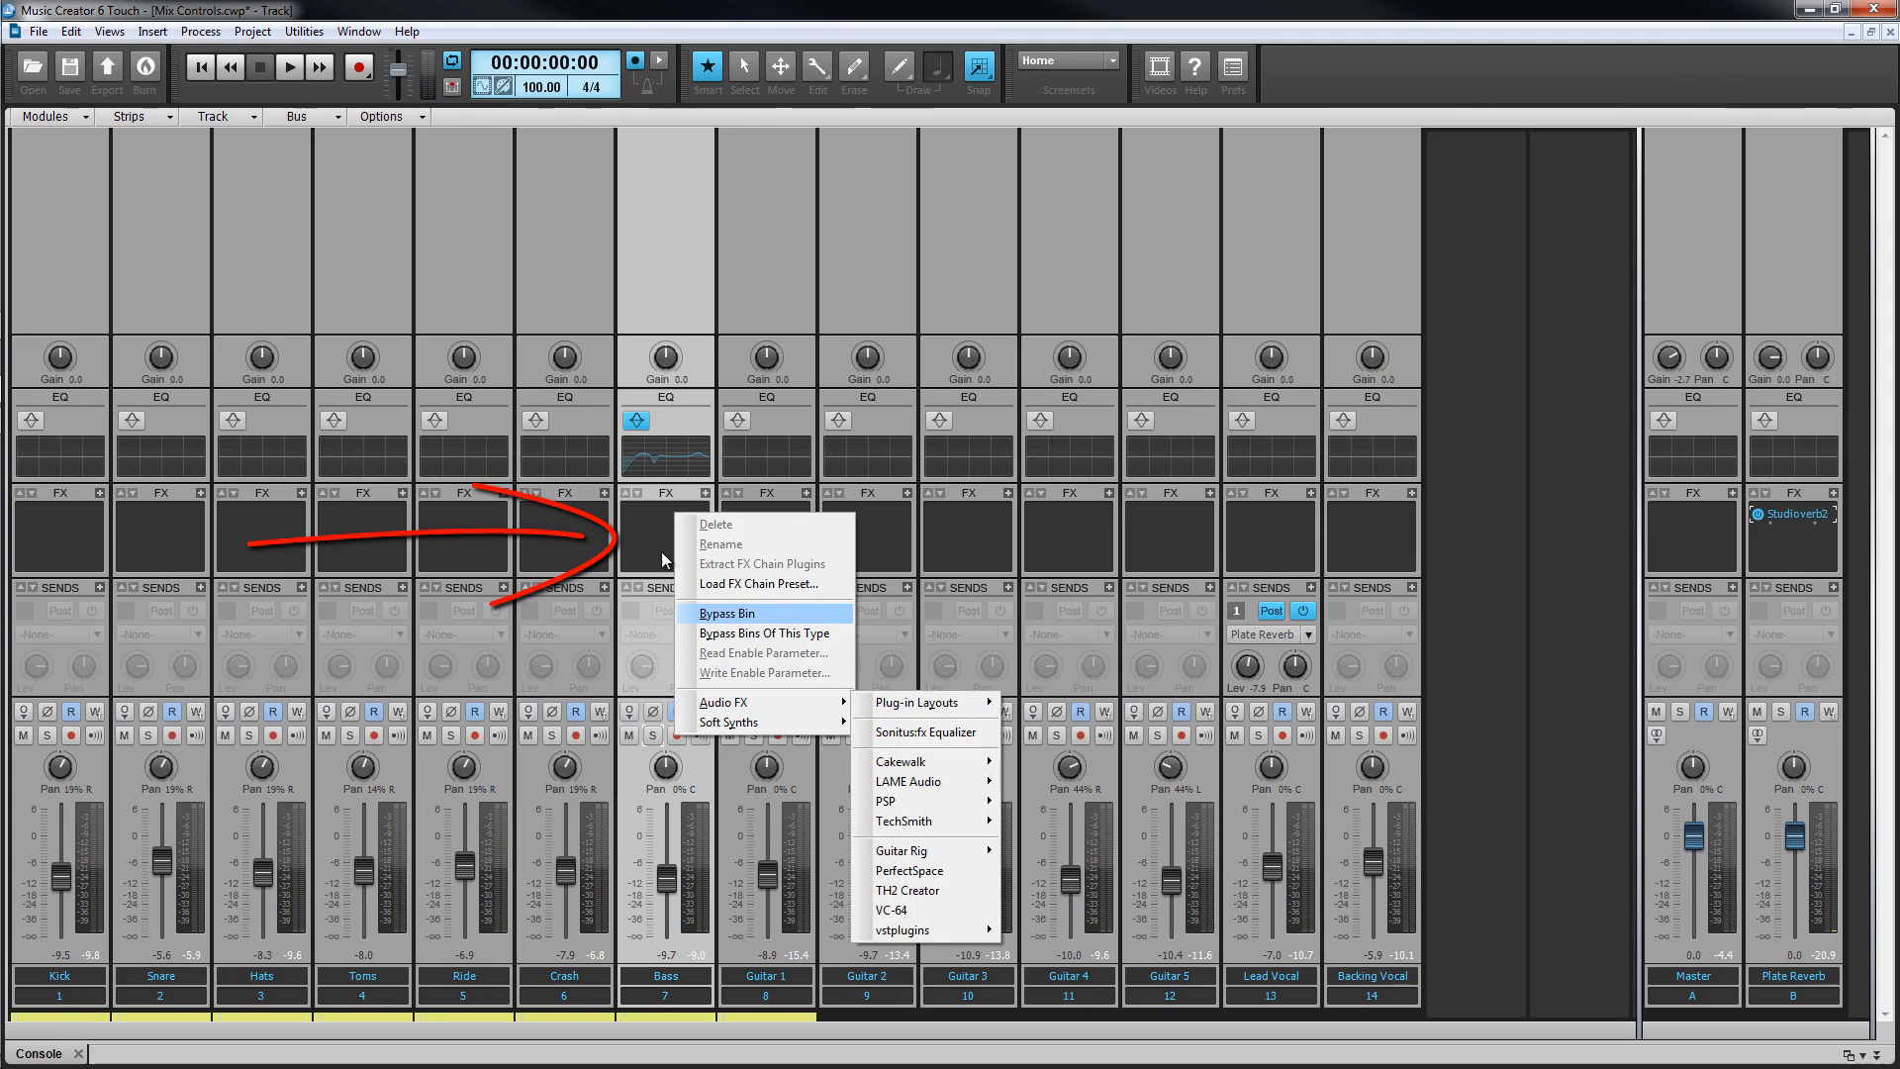
click(643, 525)
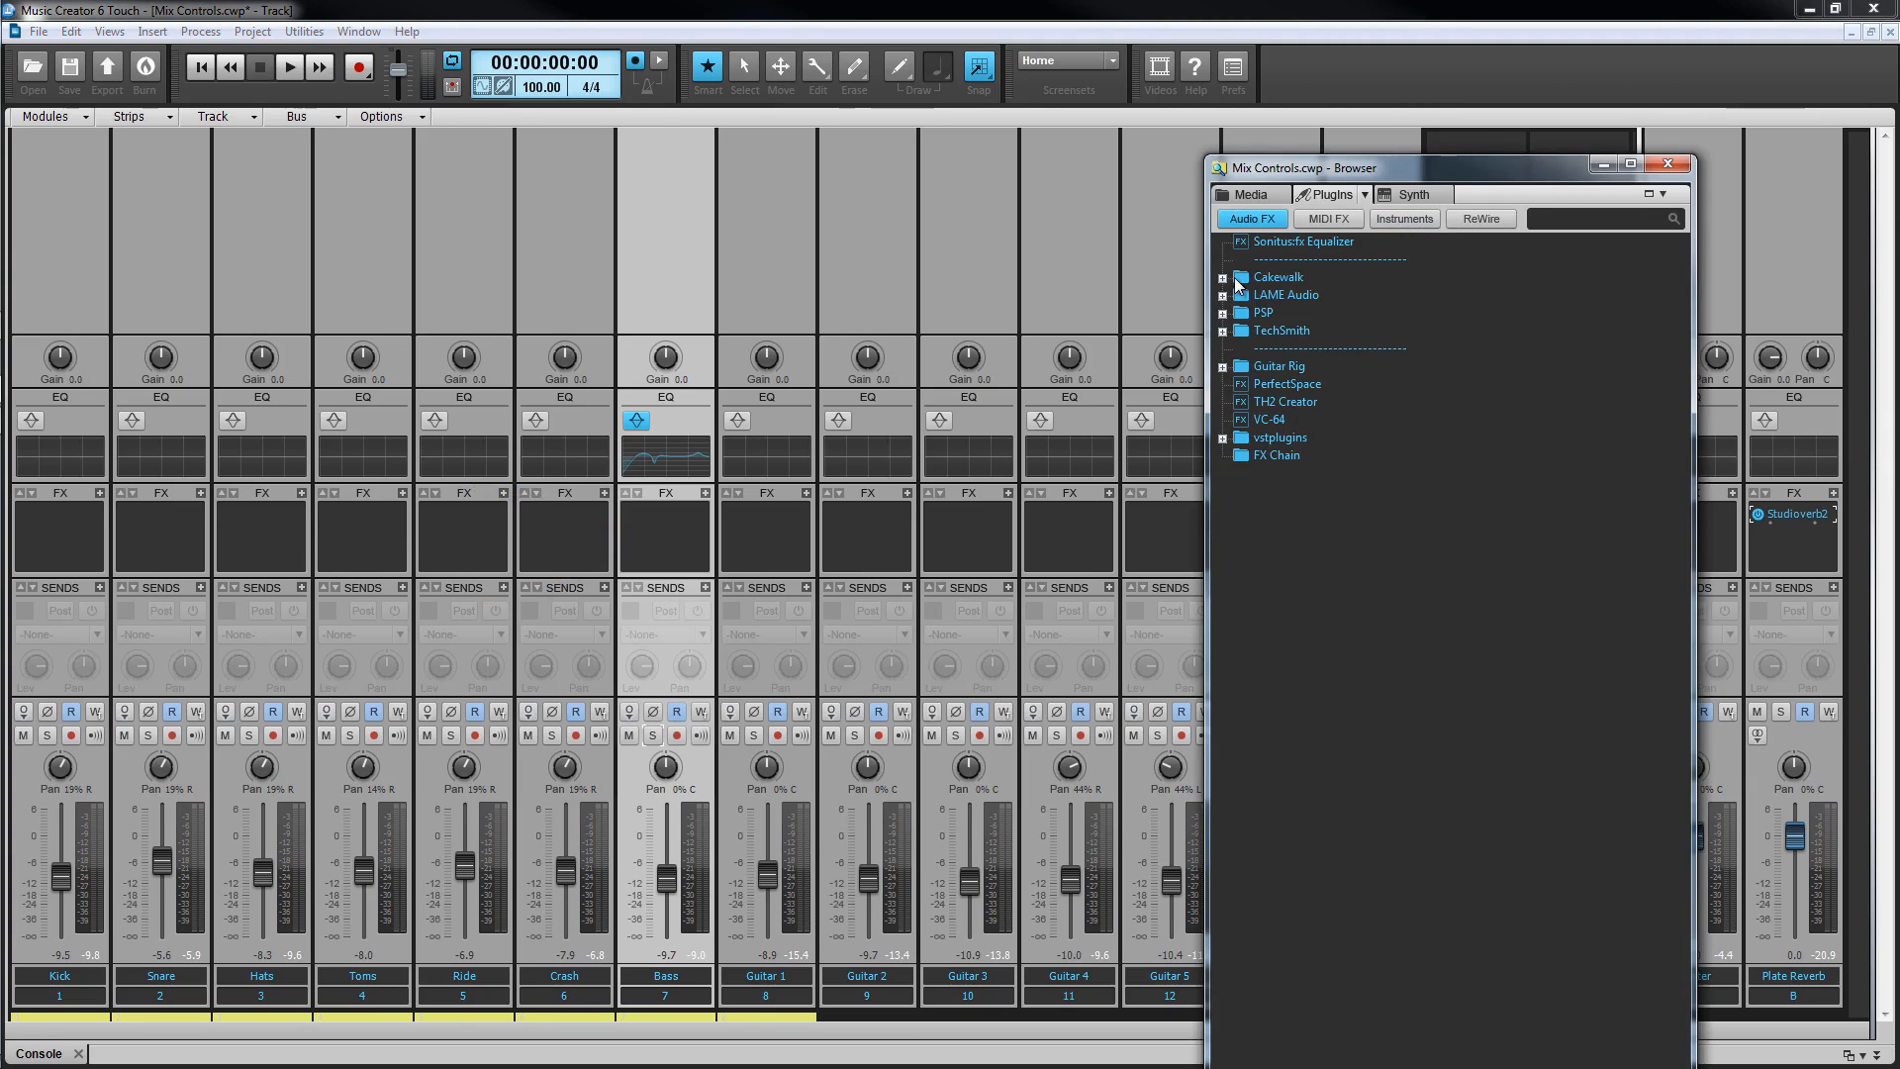
click(1223, 278)
drag(1325, 329, 665, 531)
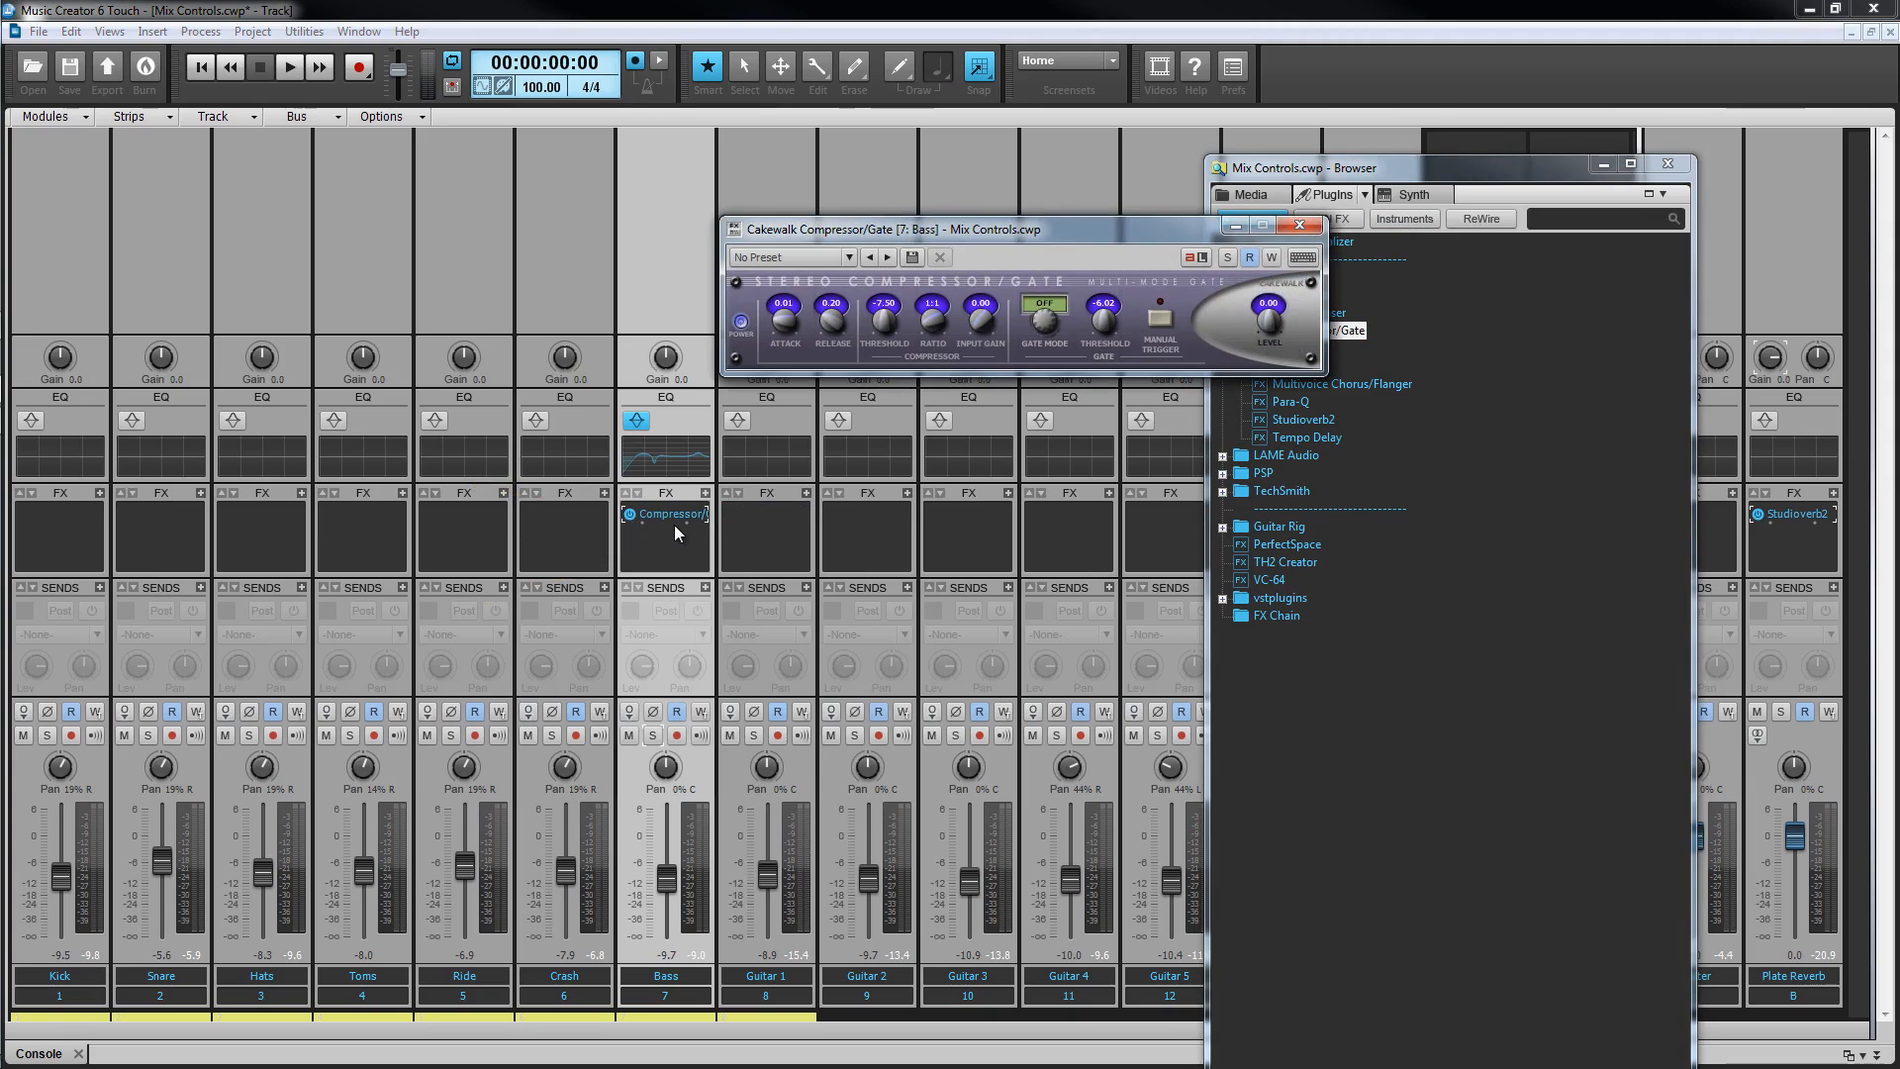
click(1668, 165)
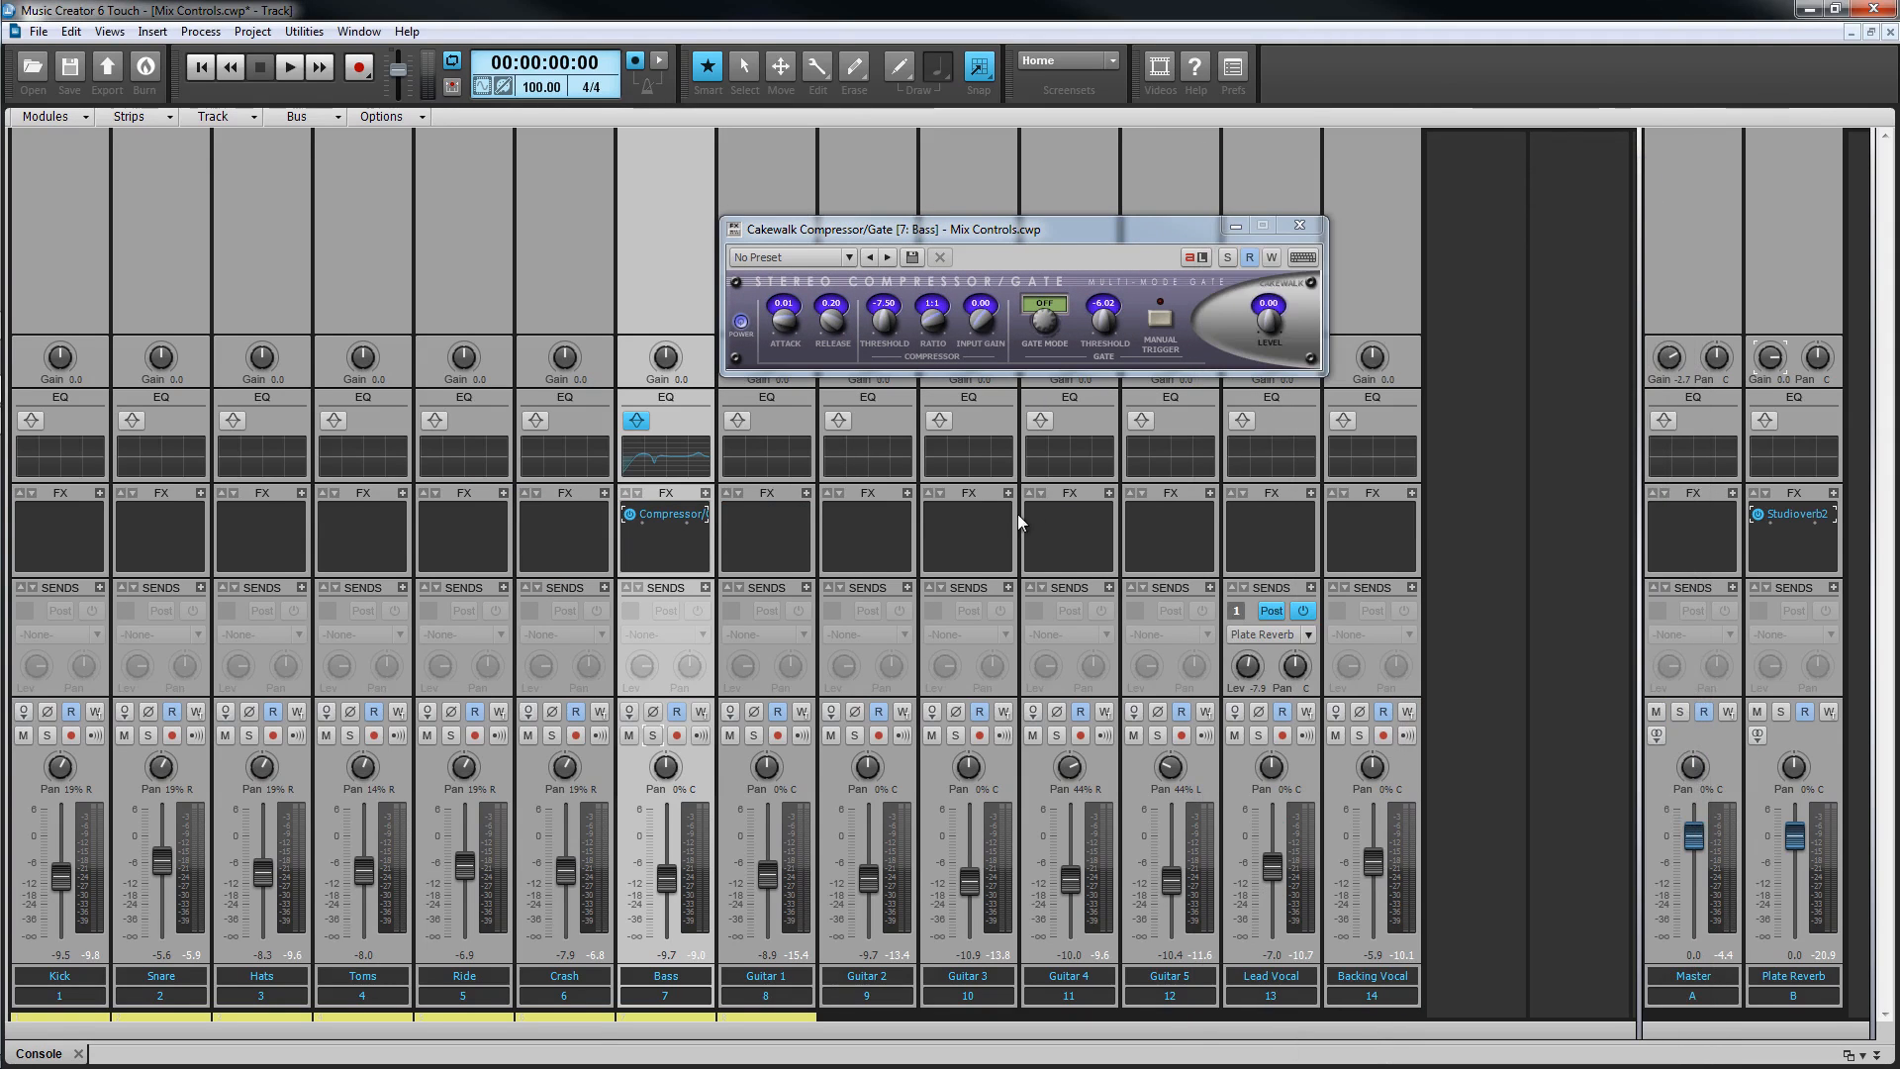
Insert the Cakewalk Multivoice Chorus/Flanger in Guitar 3's FX bin and close the open plug-in windows.
right_click(975, 520)
mouse_move(1049, 709)
mouse_move(1240, 779)
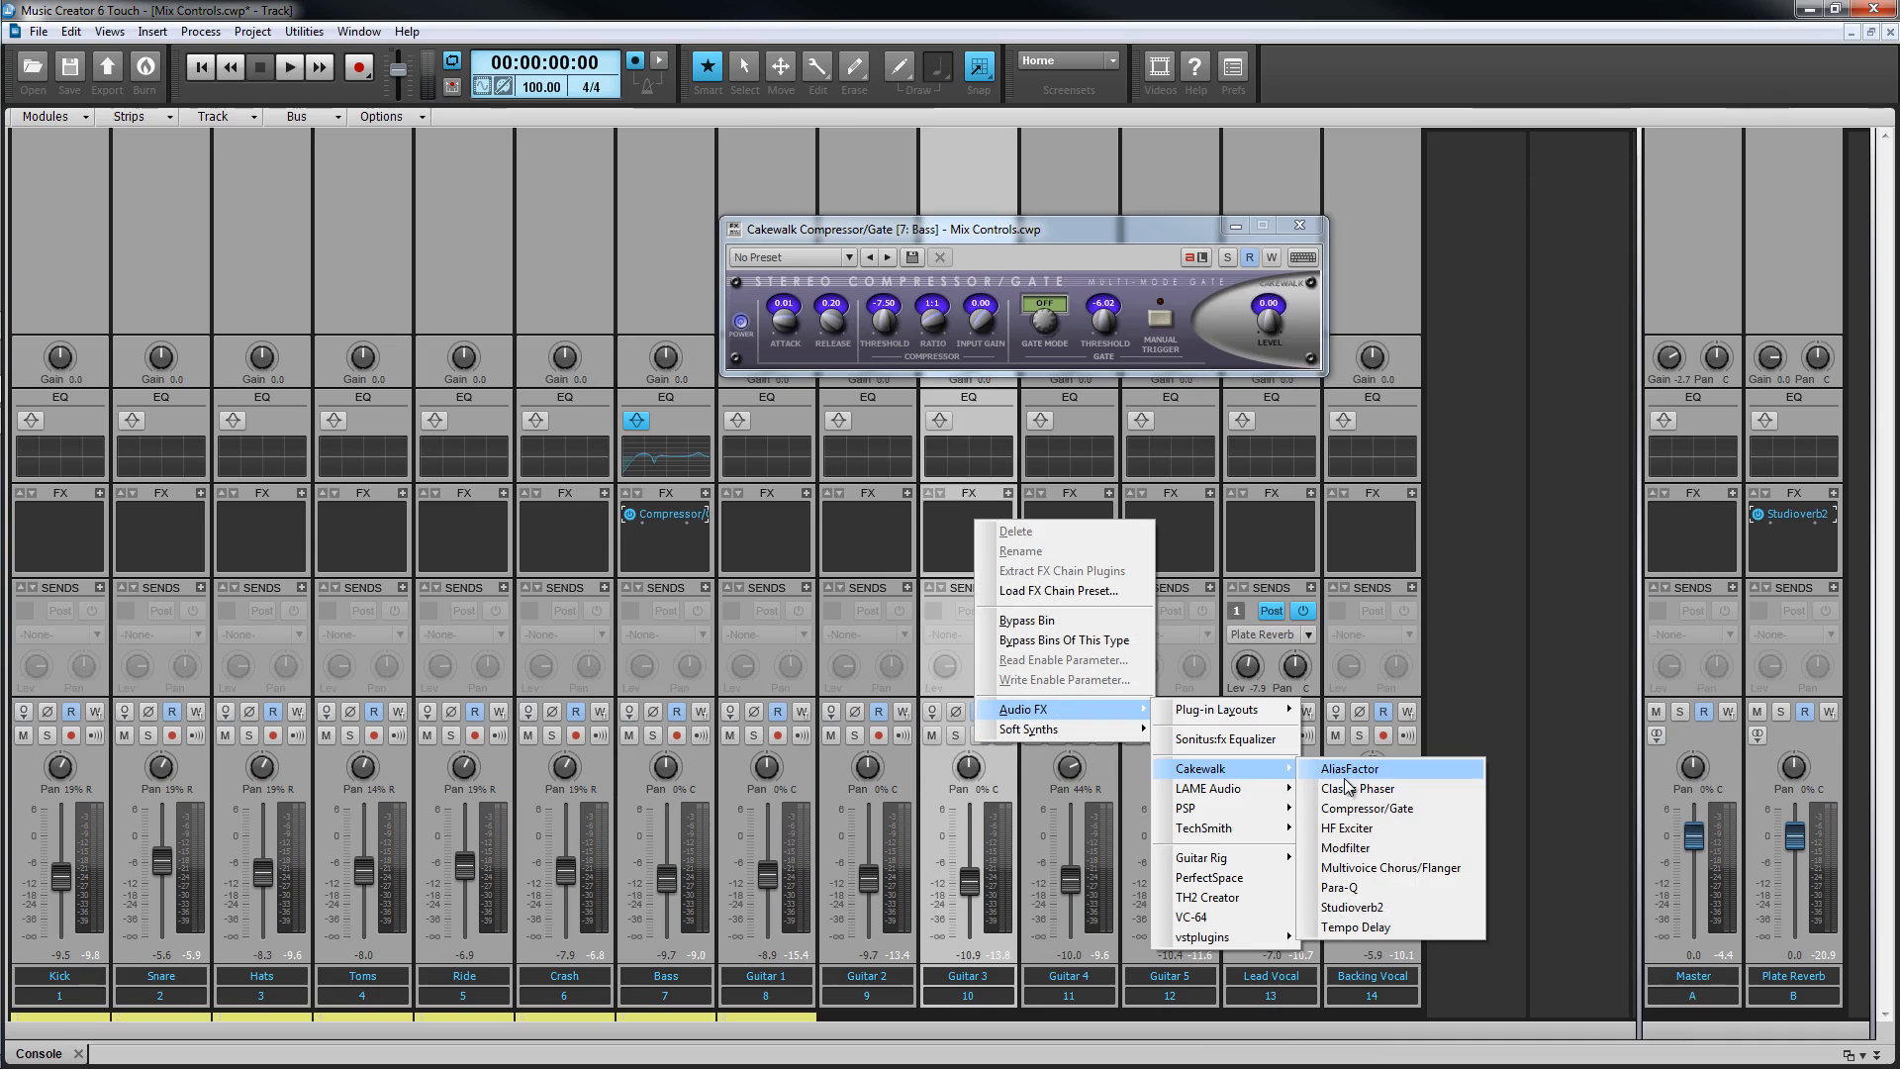
click(1385, 868)
click(1299, 223)
click(1300, 226)
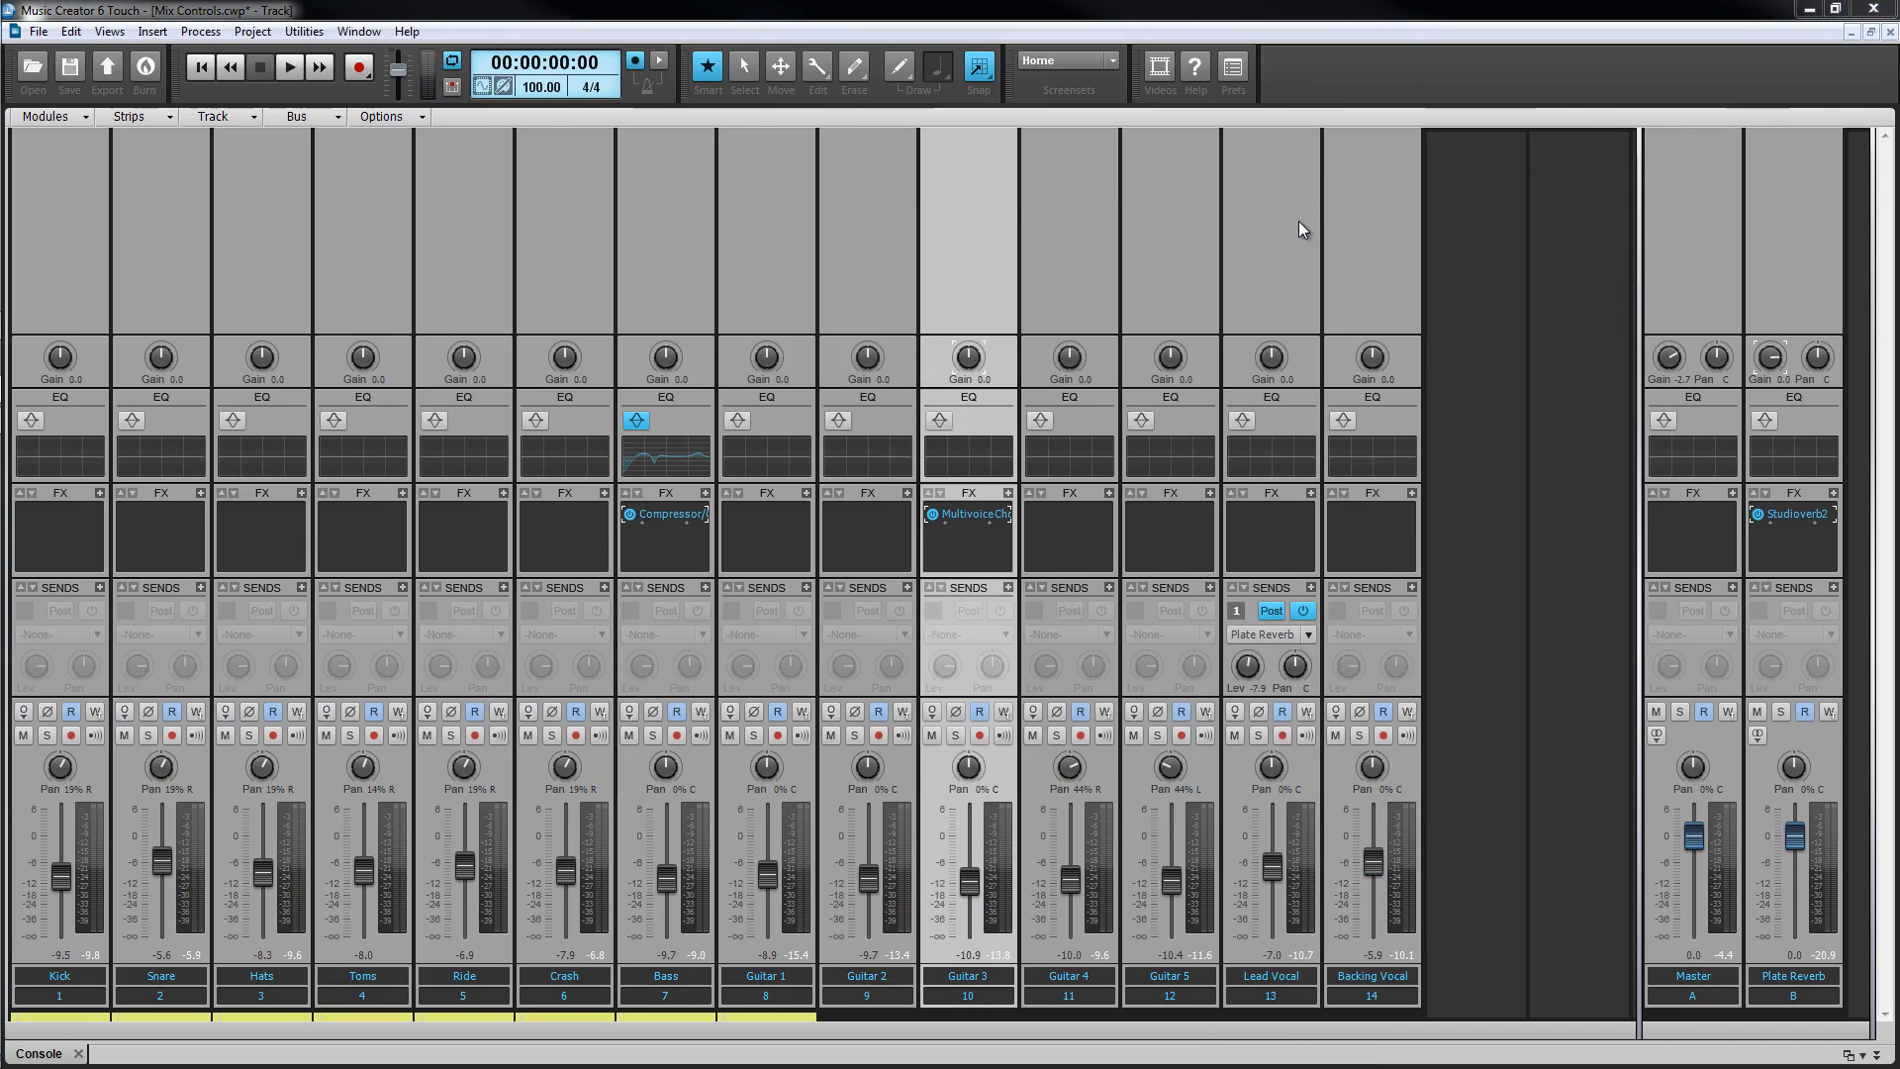
Reopen Guitar 3's Multivoice Chorus/Flanger, nudge its Mix amount up and back down, and close it.
double_click(977, 520)
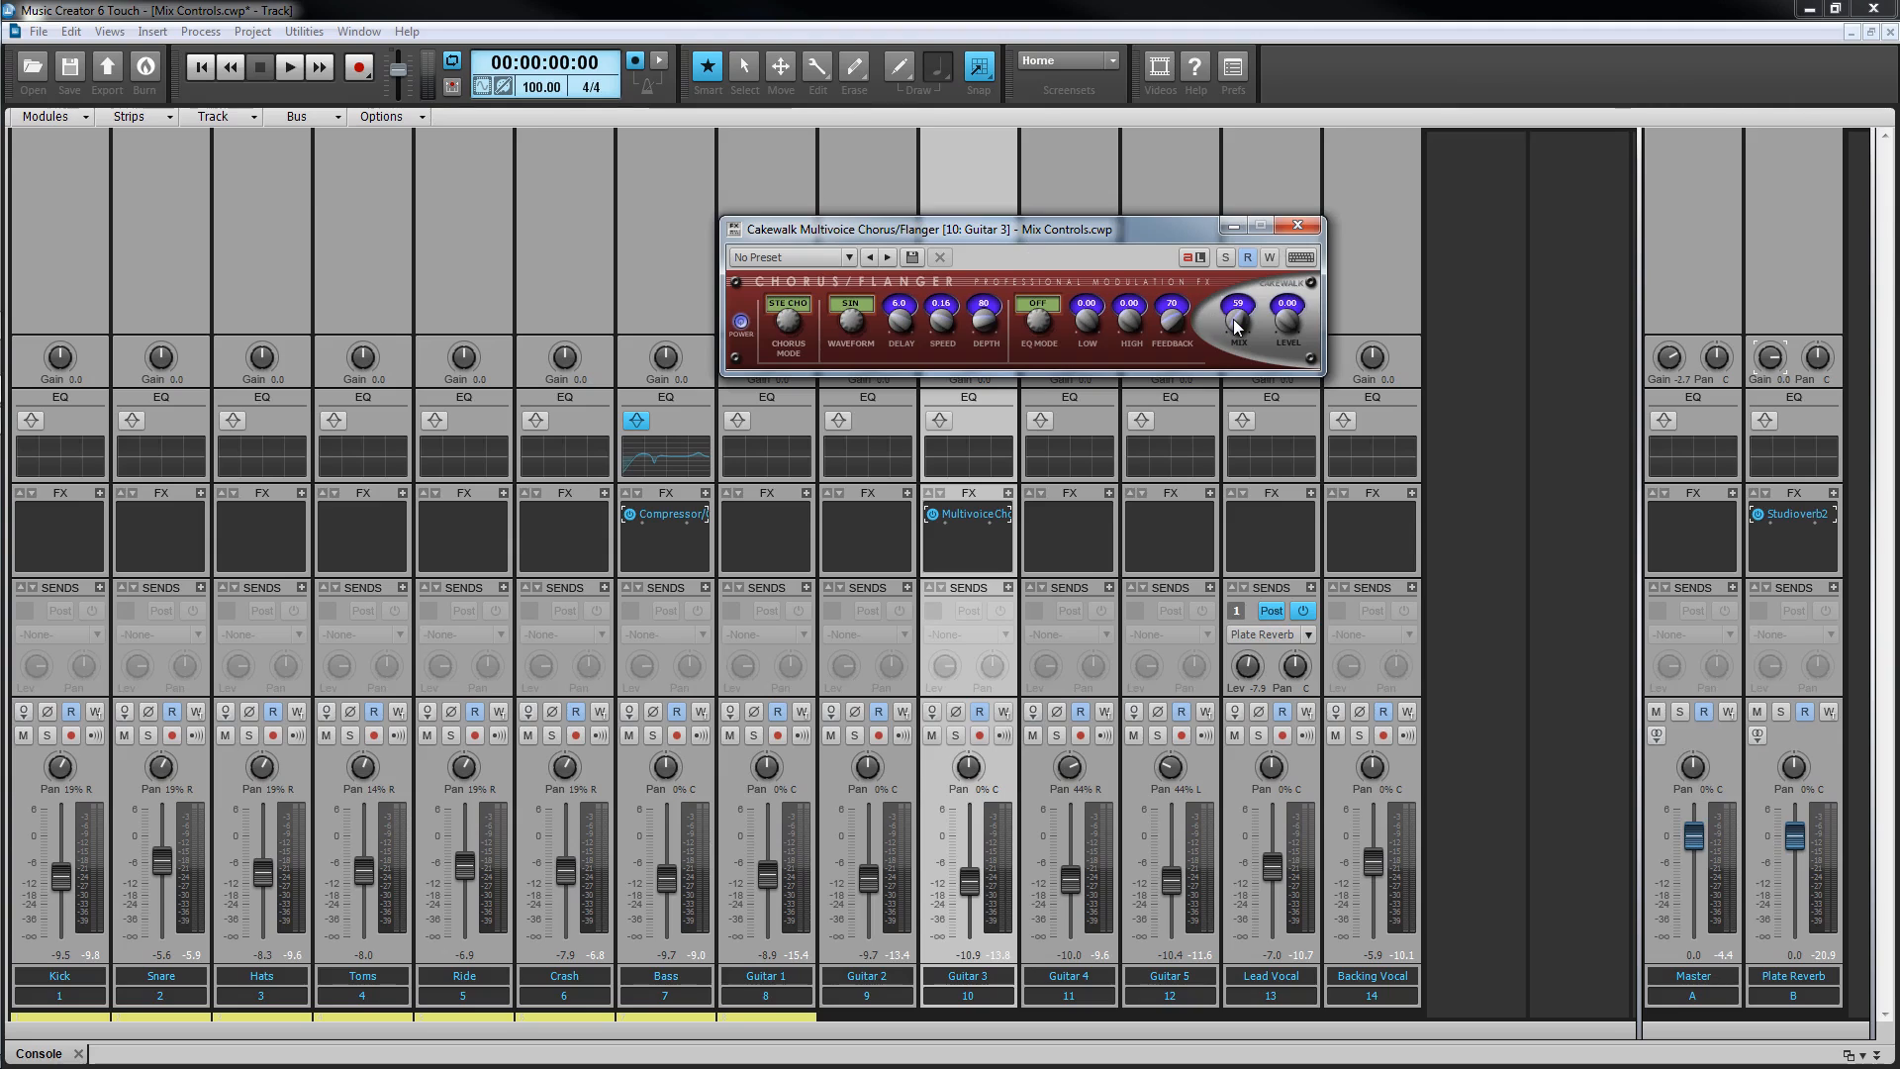
scroll(1236, 325, up, 3)
scroll(1236, 324, down, 3)
click(1298, 225)
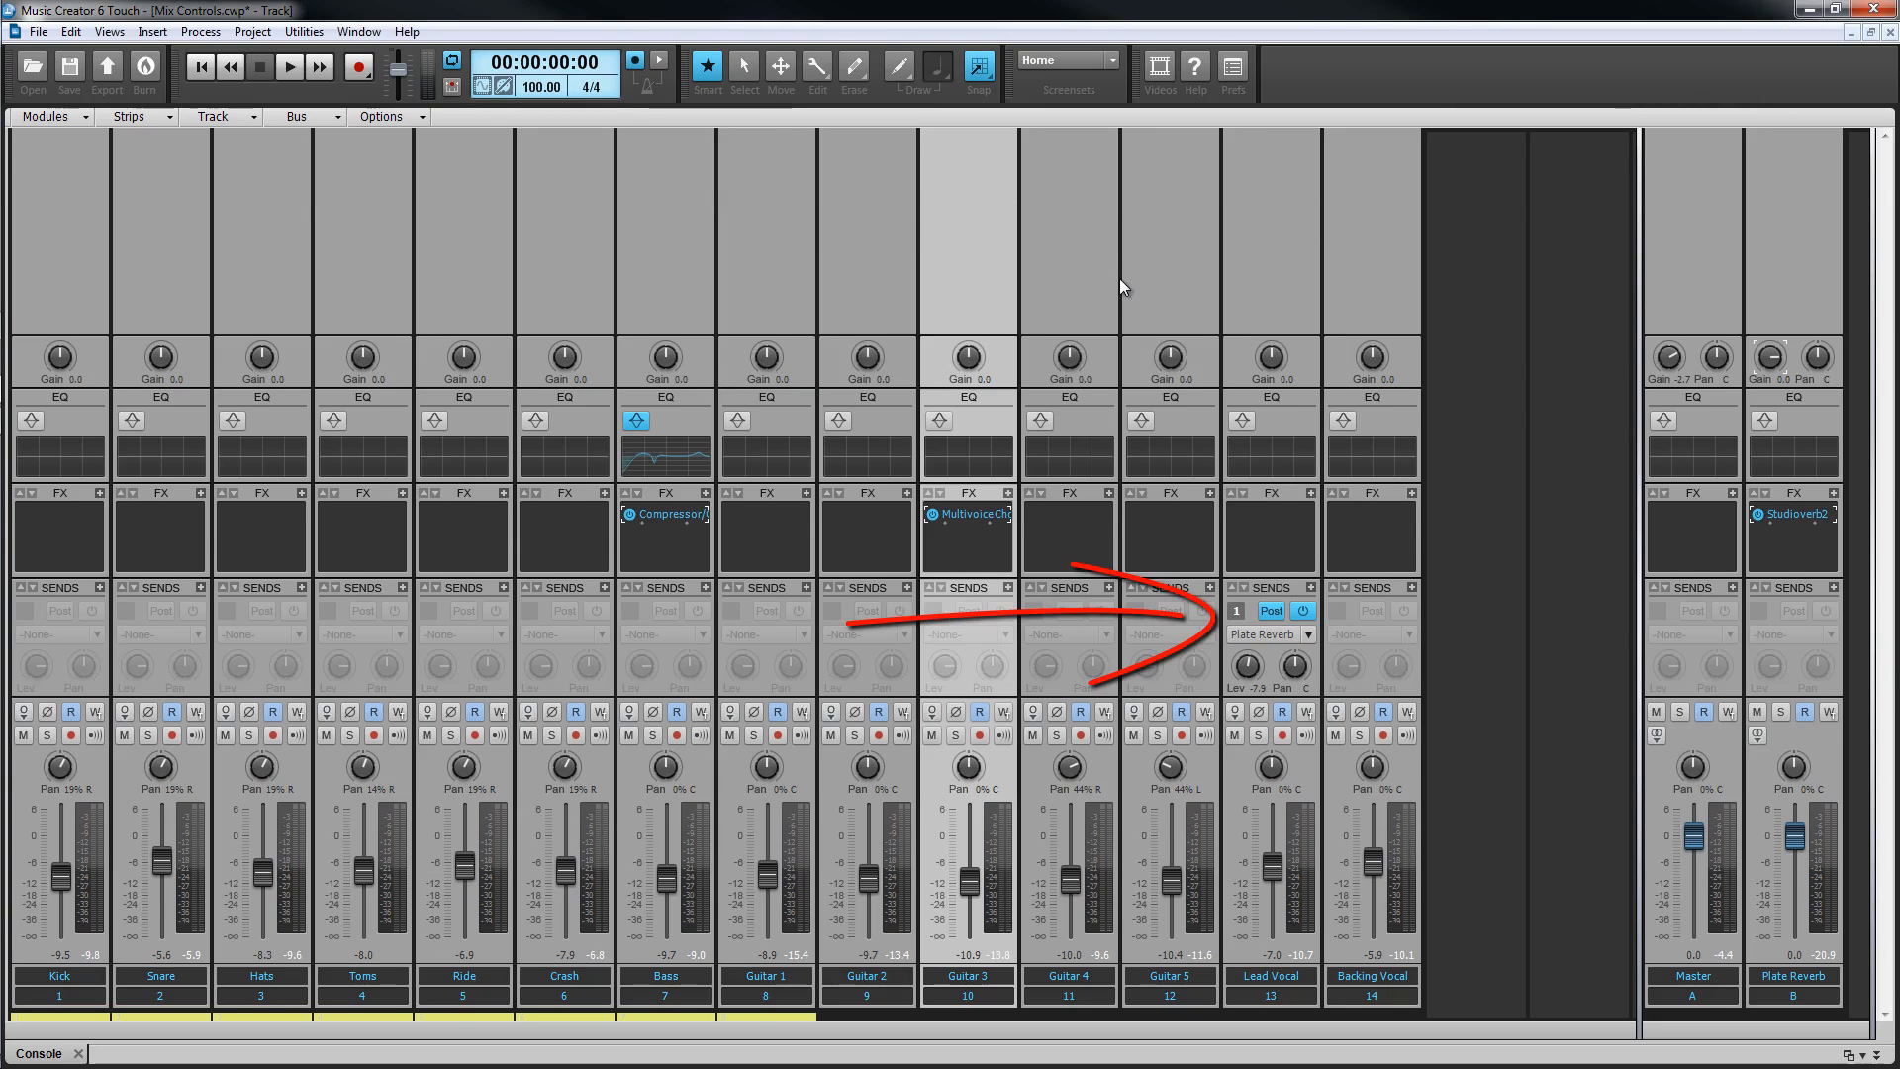
Switch the Lead Vocal send to the Delay bus and return it to Plate Reverb.
click(1285, 317)
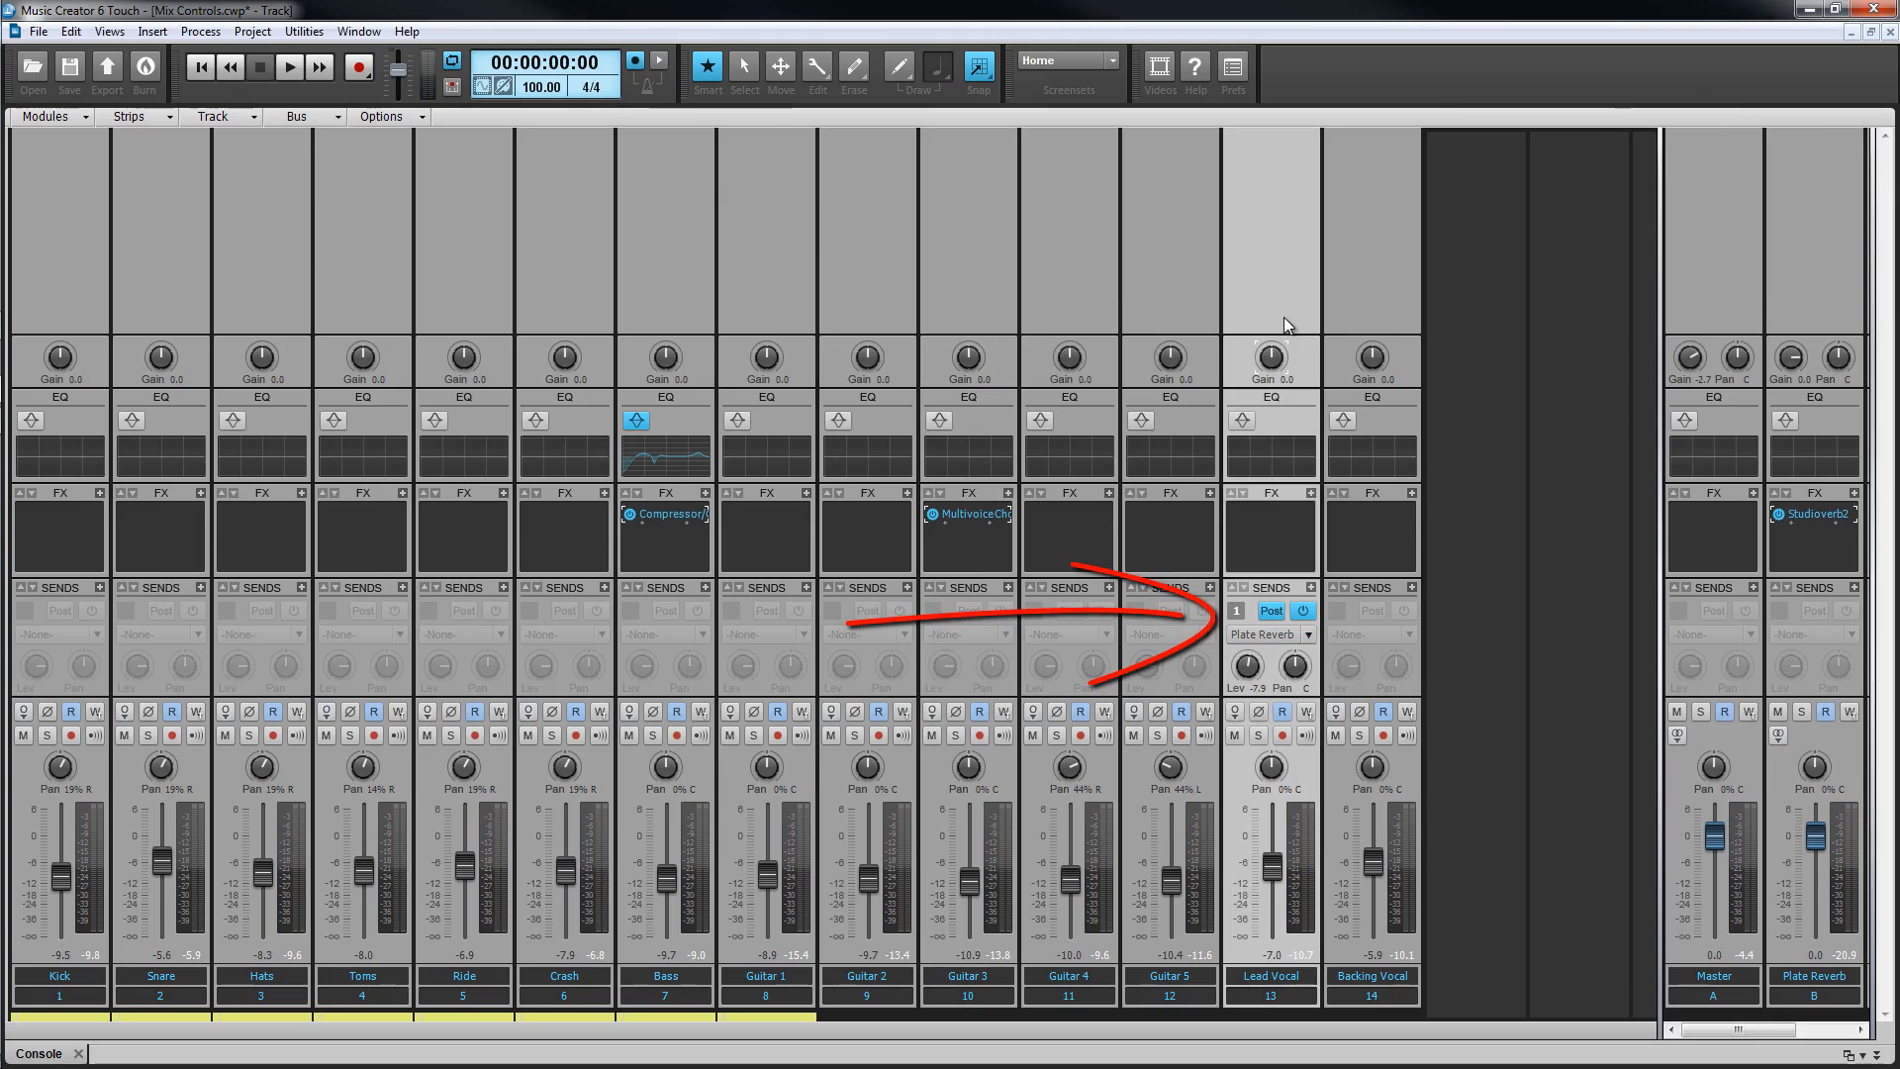
click(1309, 635)
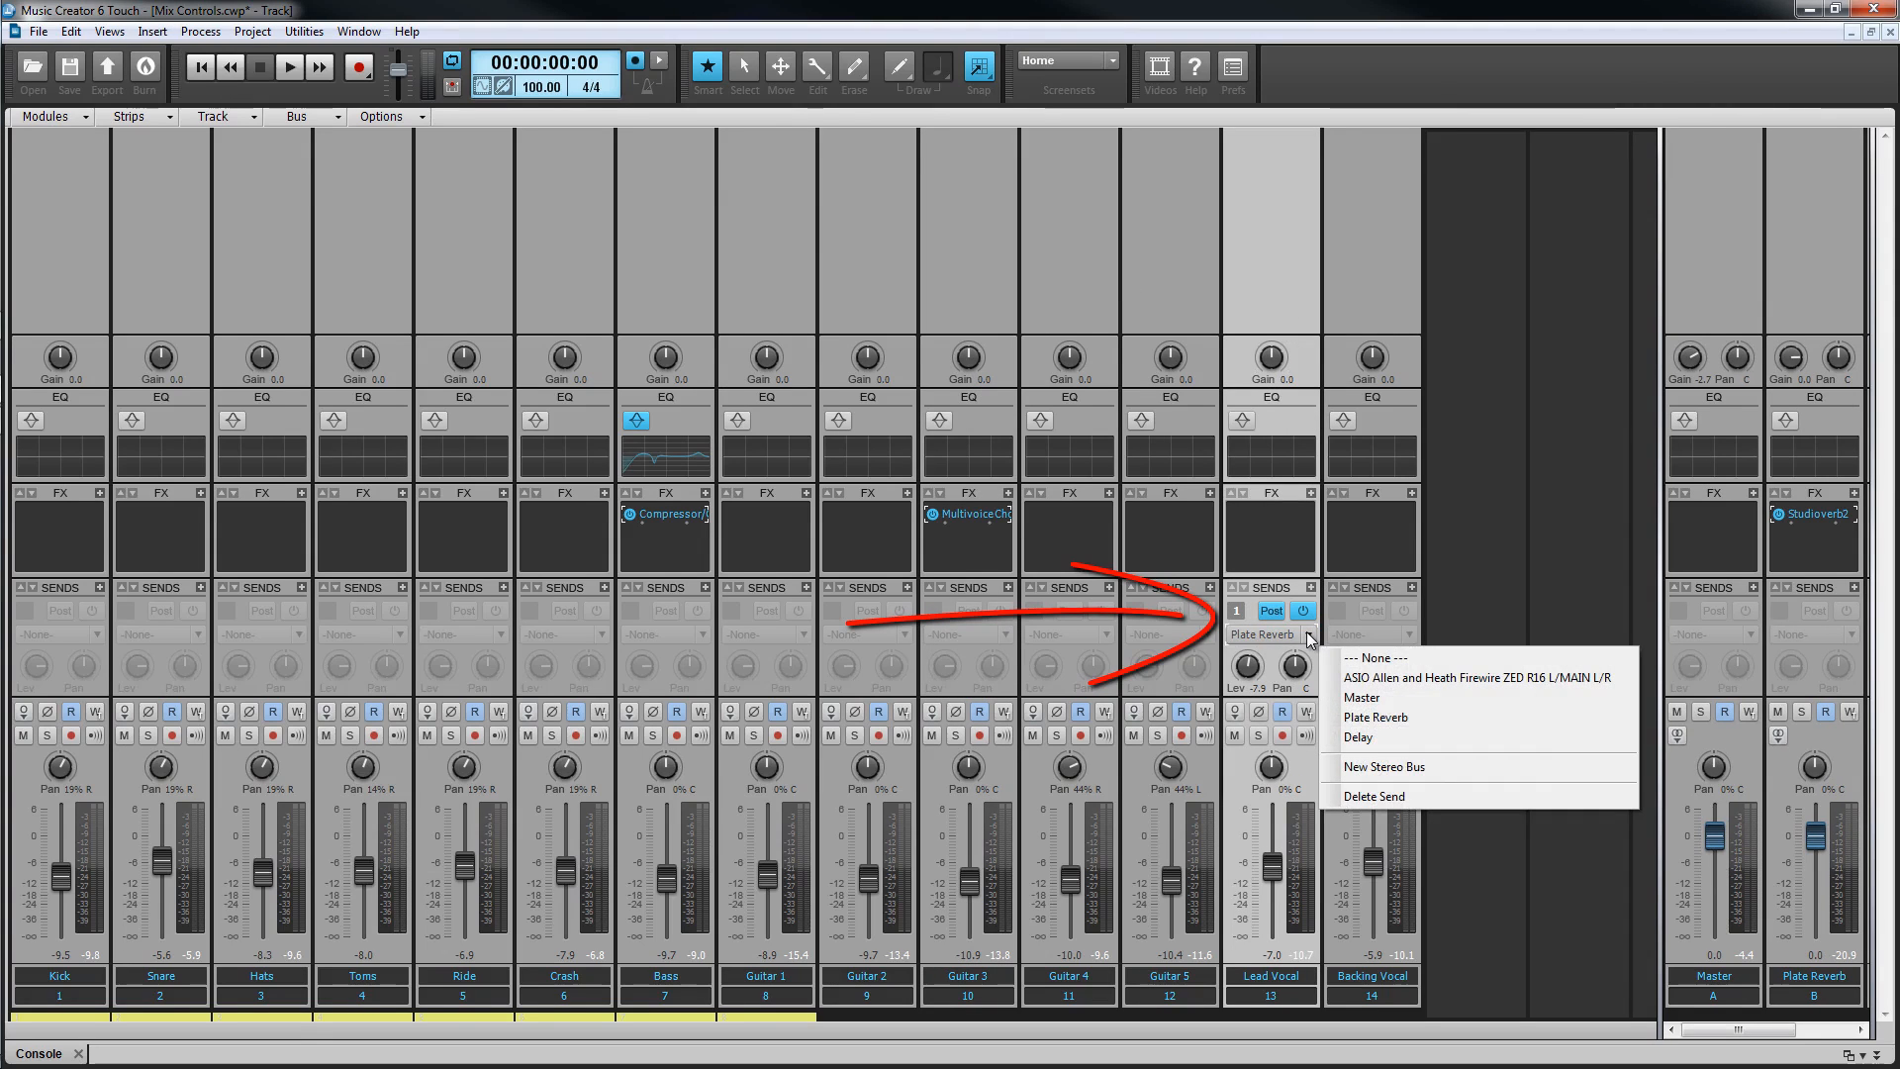
click(1360, 738)
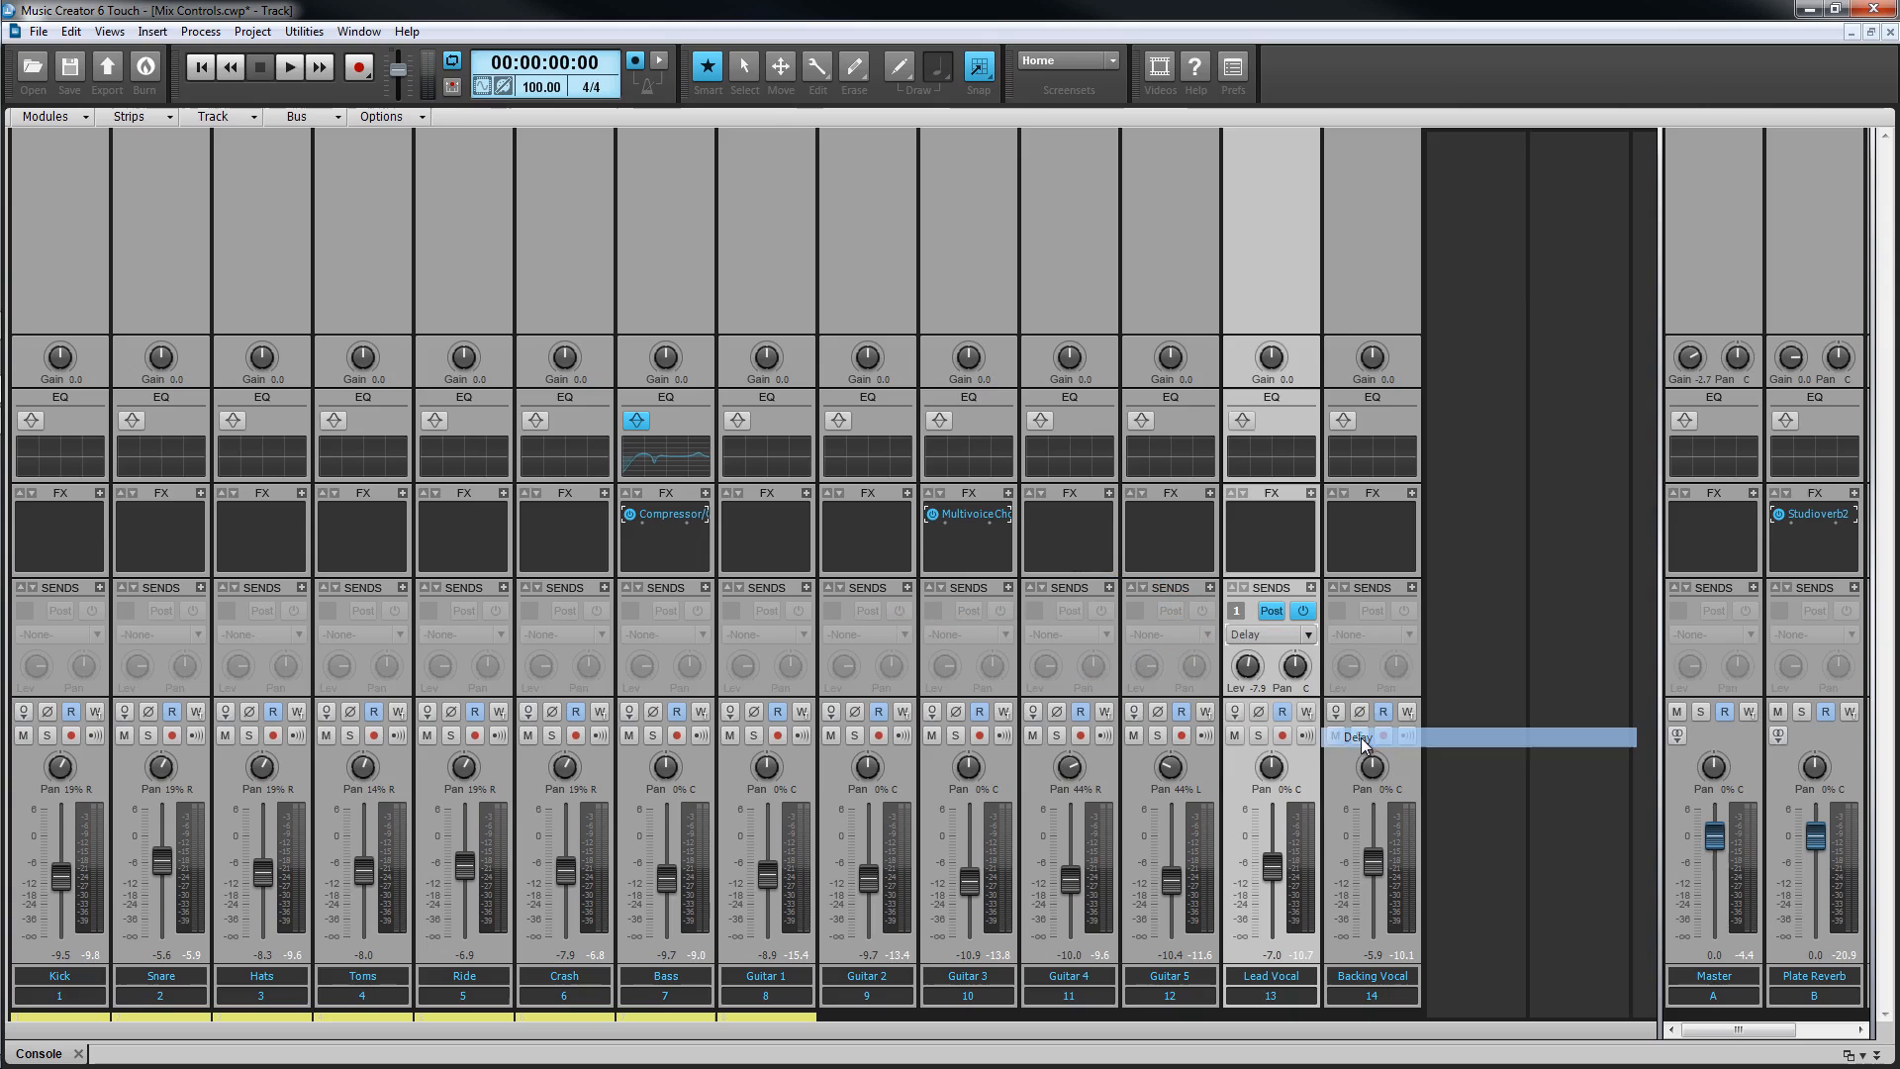
click(1315, 635)
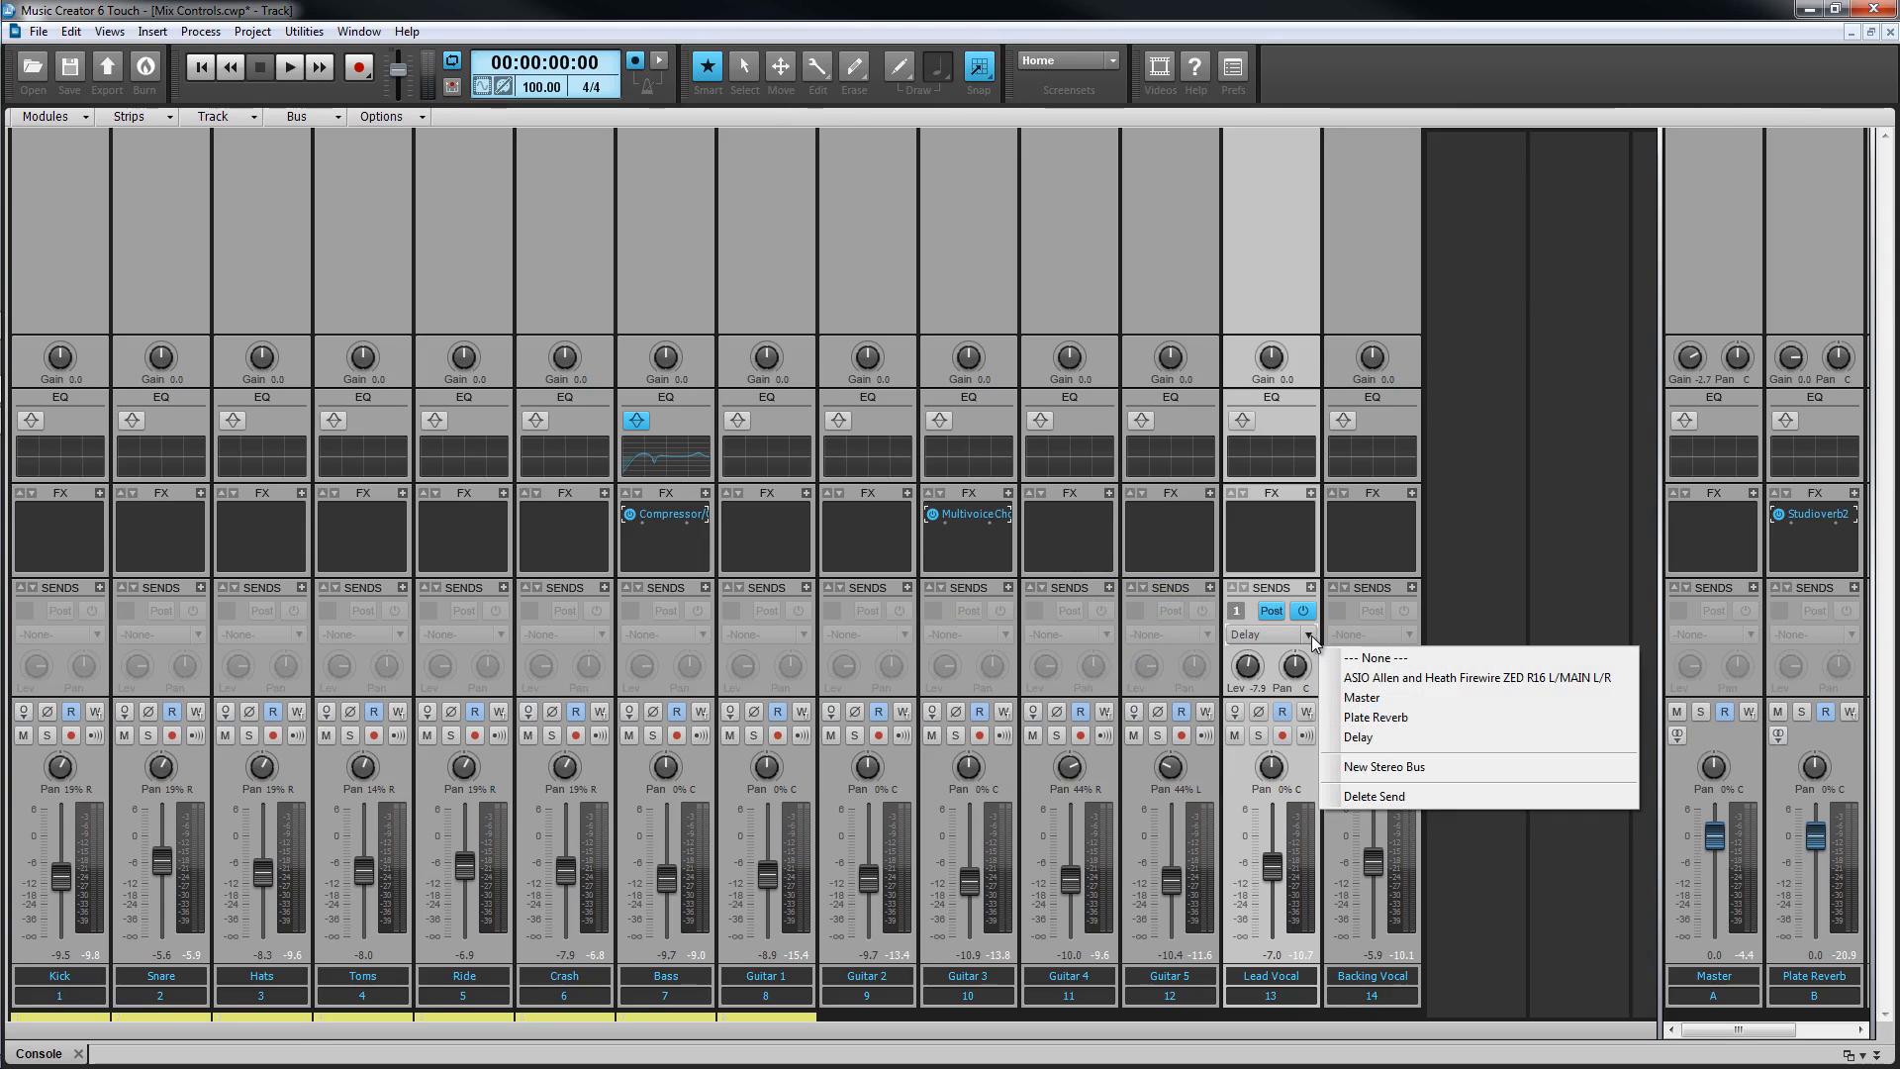
click(1346, 716)
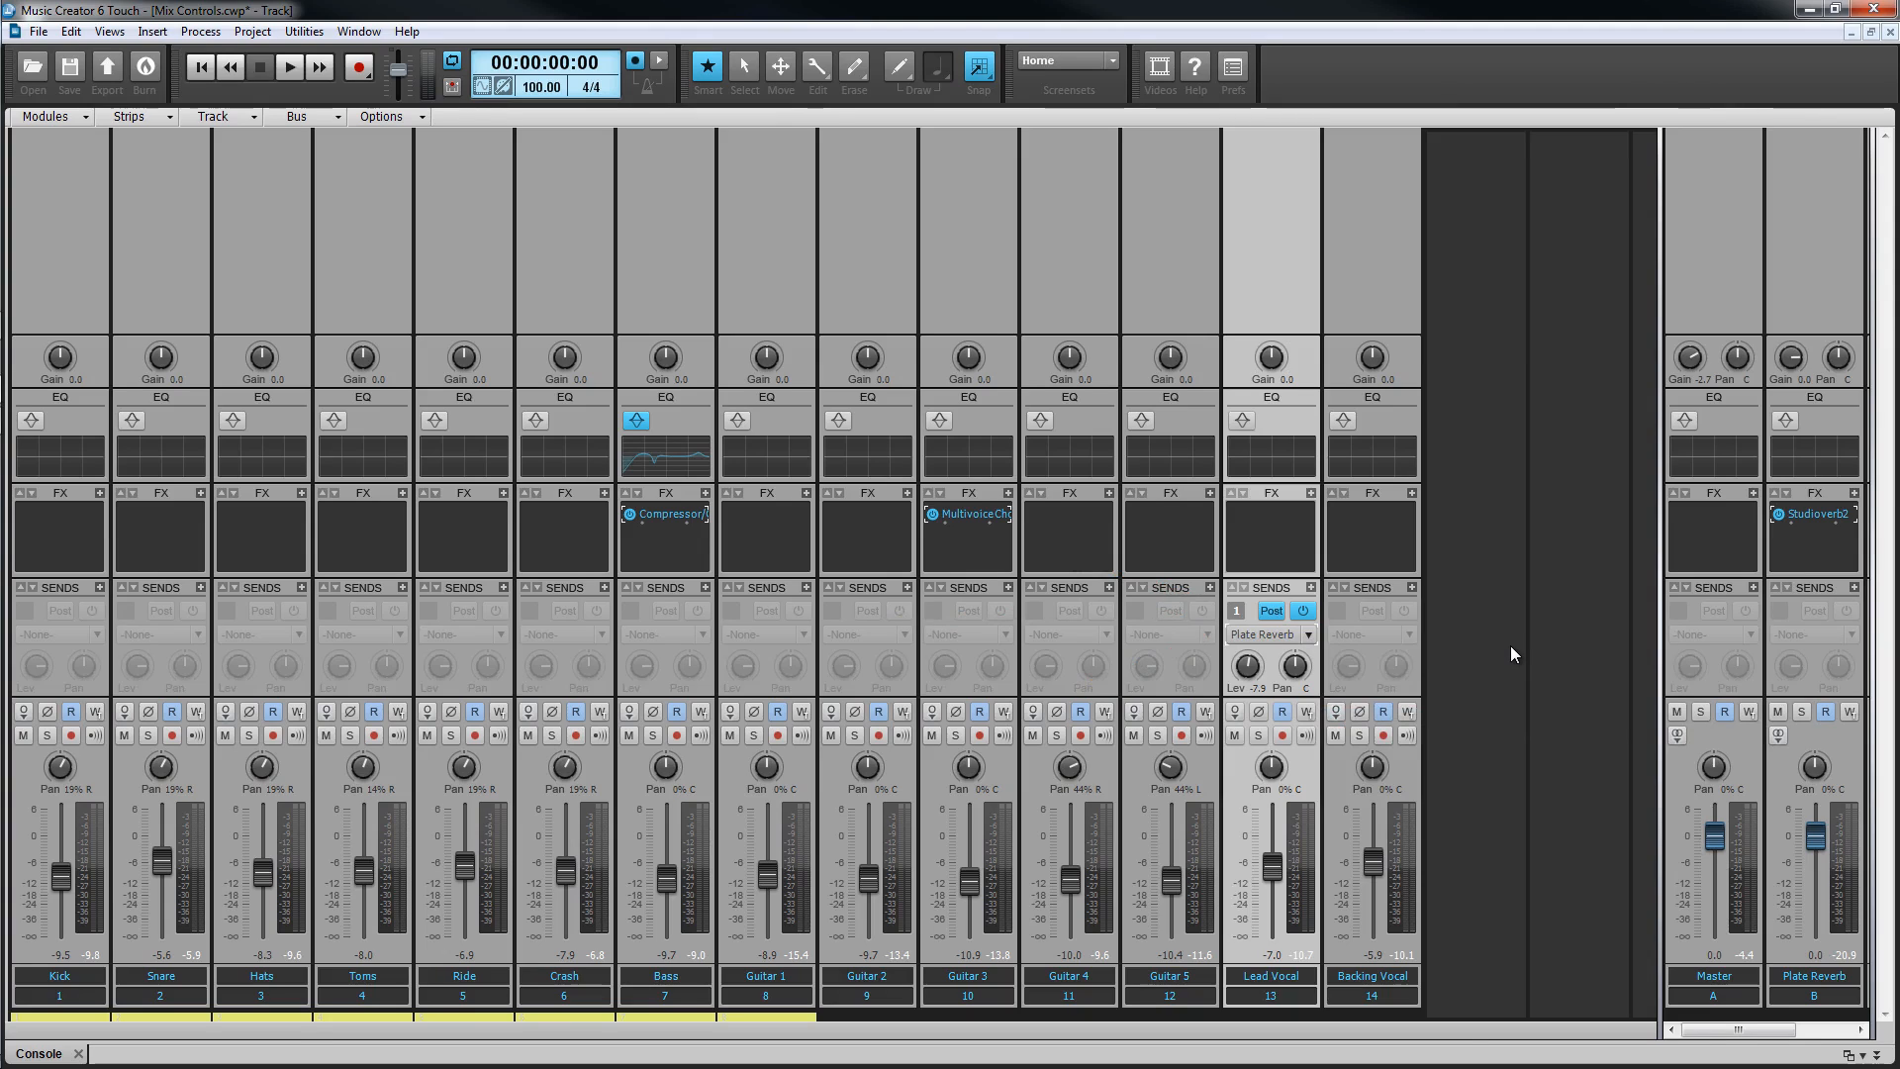
Use the Insert Send Assistant on Guitar 4 to set up a new bus named Chorus with its output to Master.
click(1110, 590)
click(1109, 589)
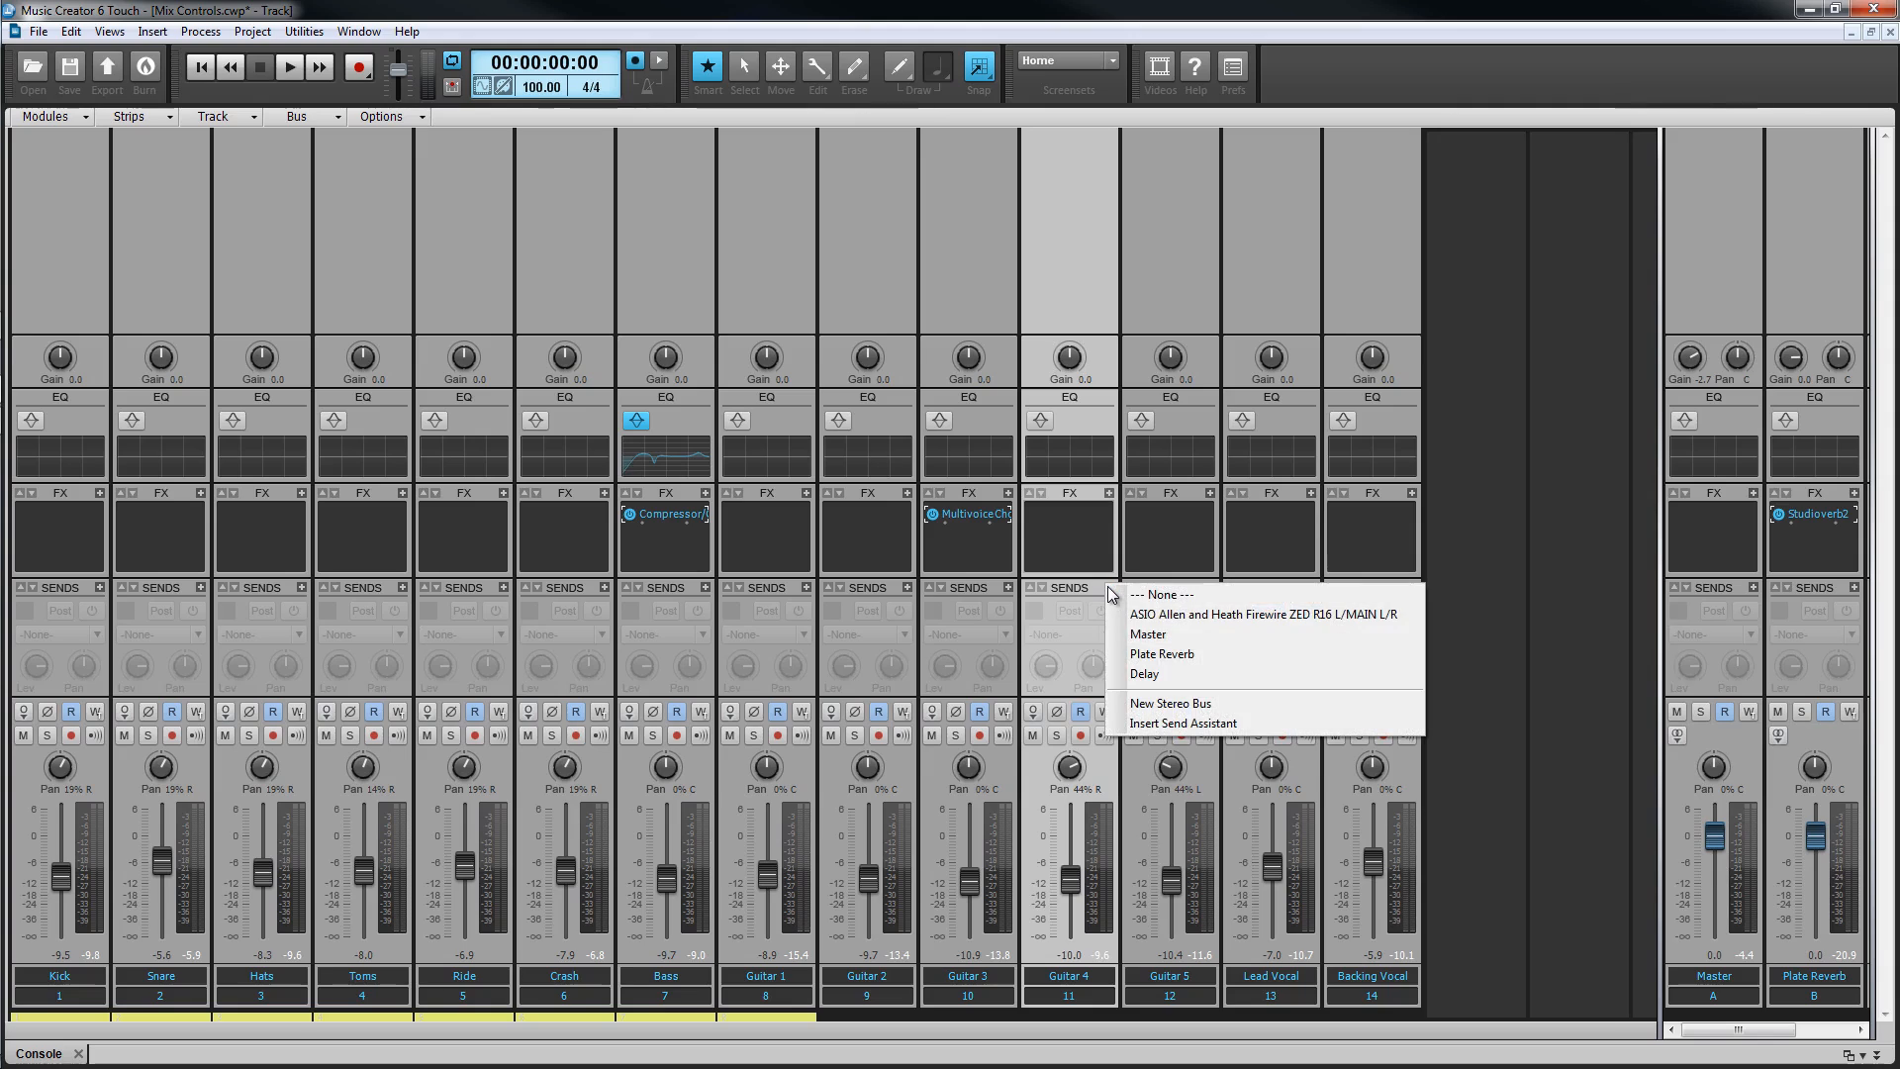
click(1185, 722)
click(1082, 627)
click(1281, 707)
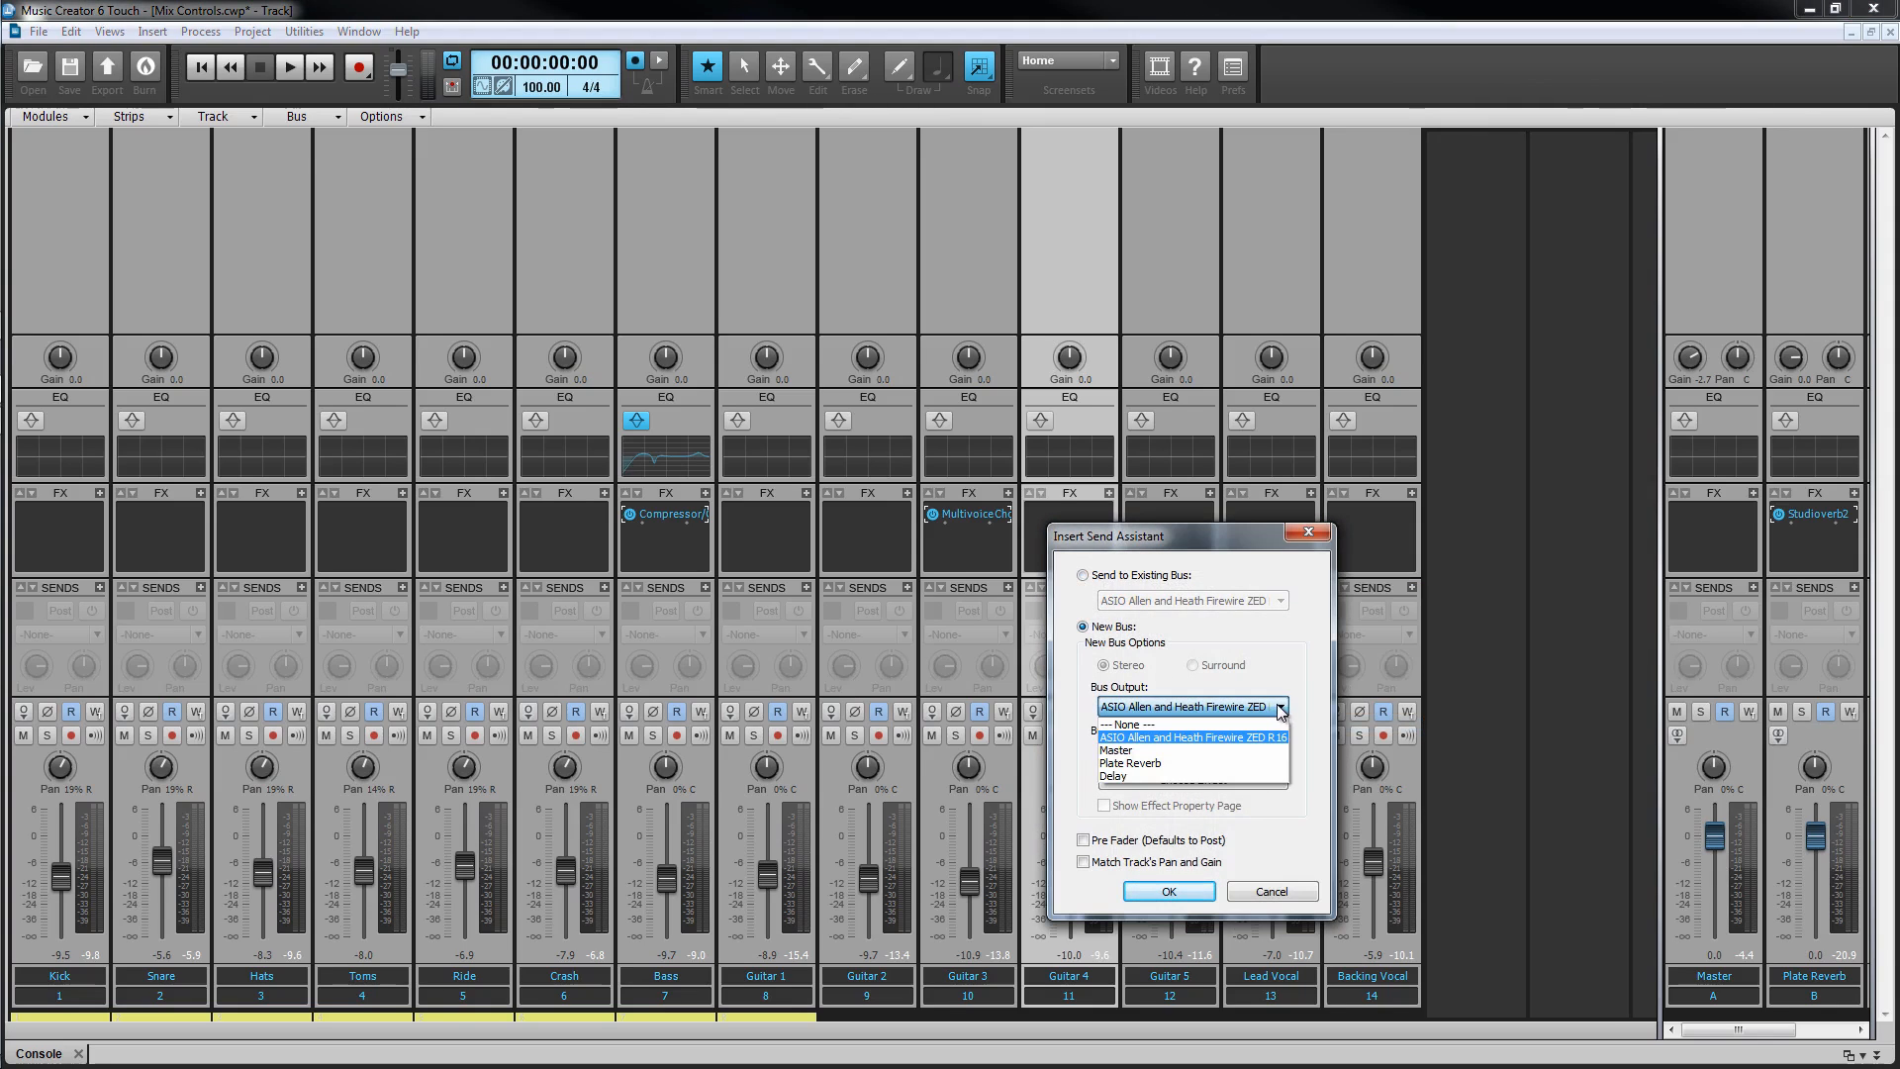
click(1160, 750)
click(1160, 748)
text(Chorus)
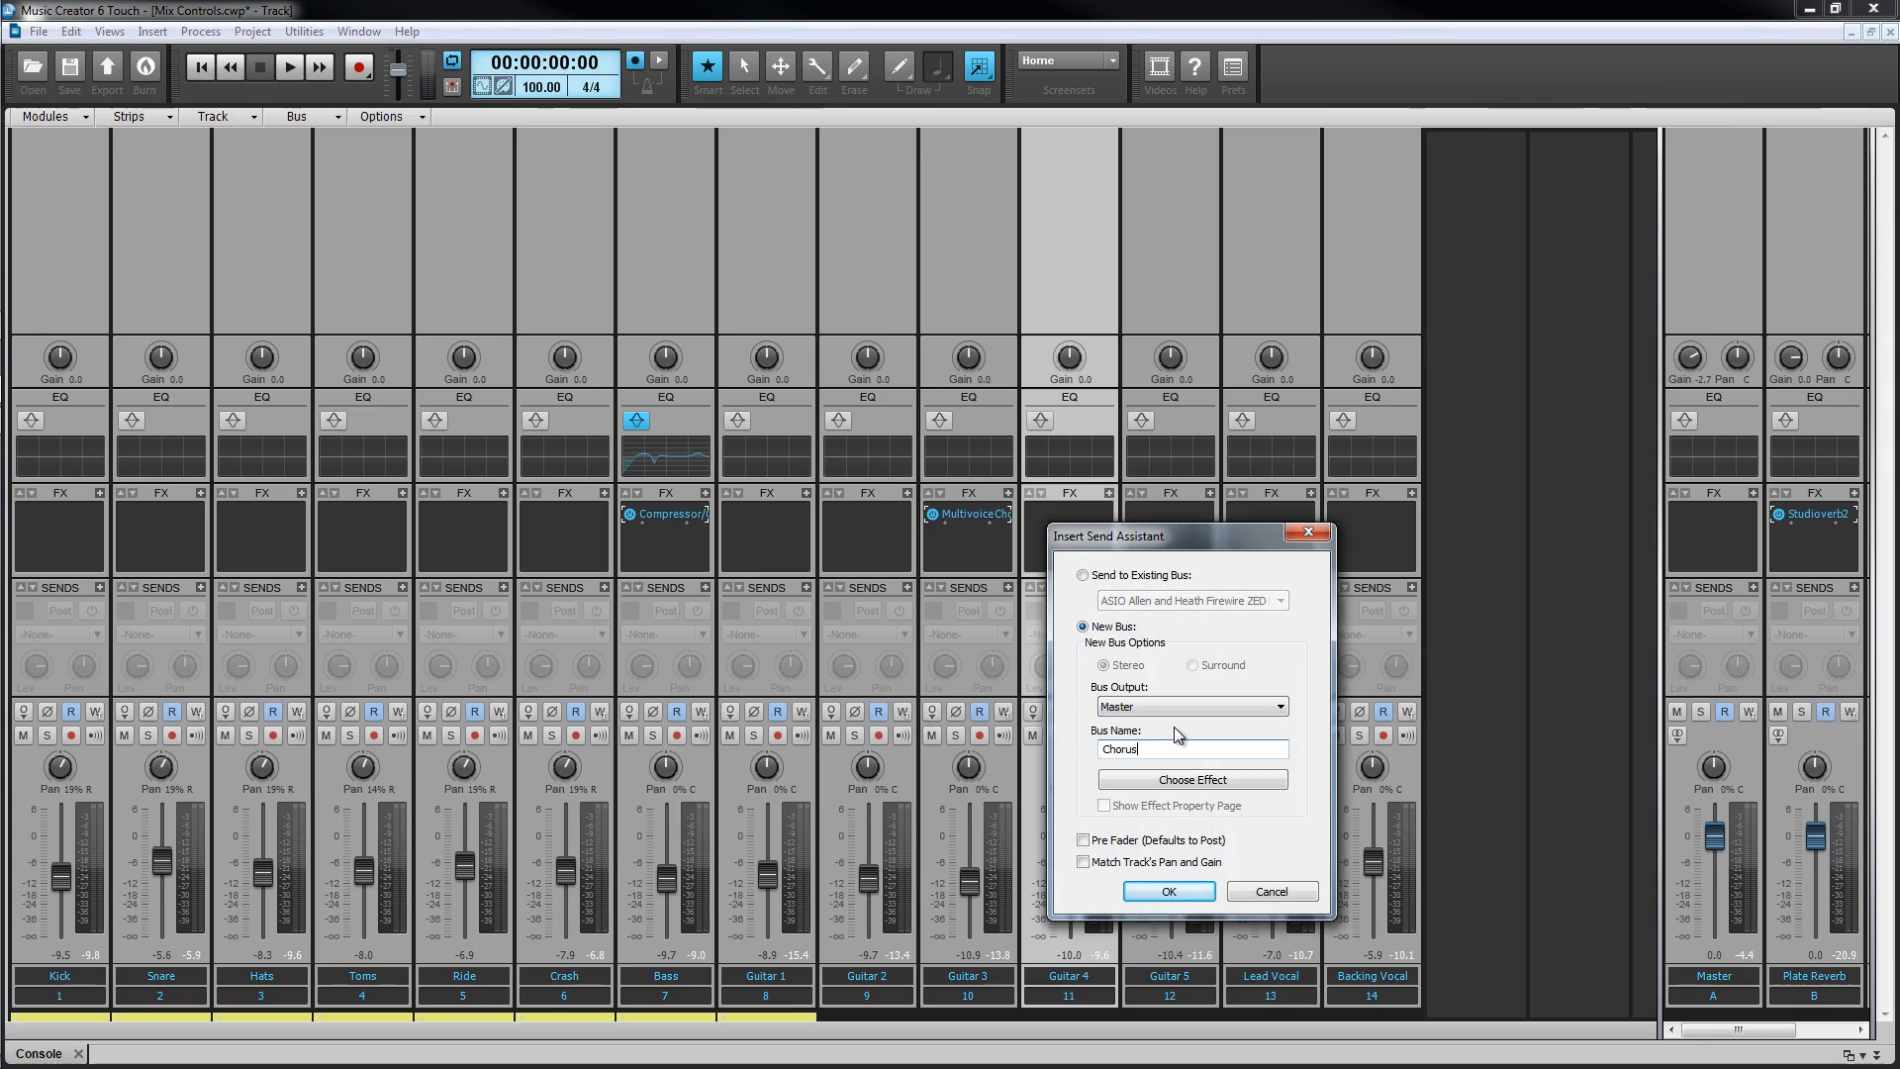
Choose the Cakewalk Multivoice Chorus/Flanger as the effect for the new Chorus bus.
click(1171, 782)
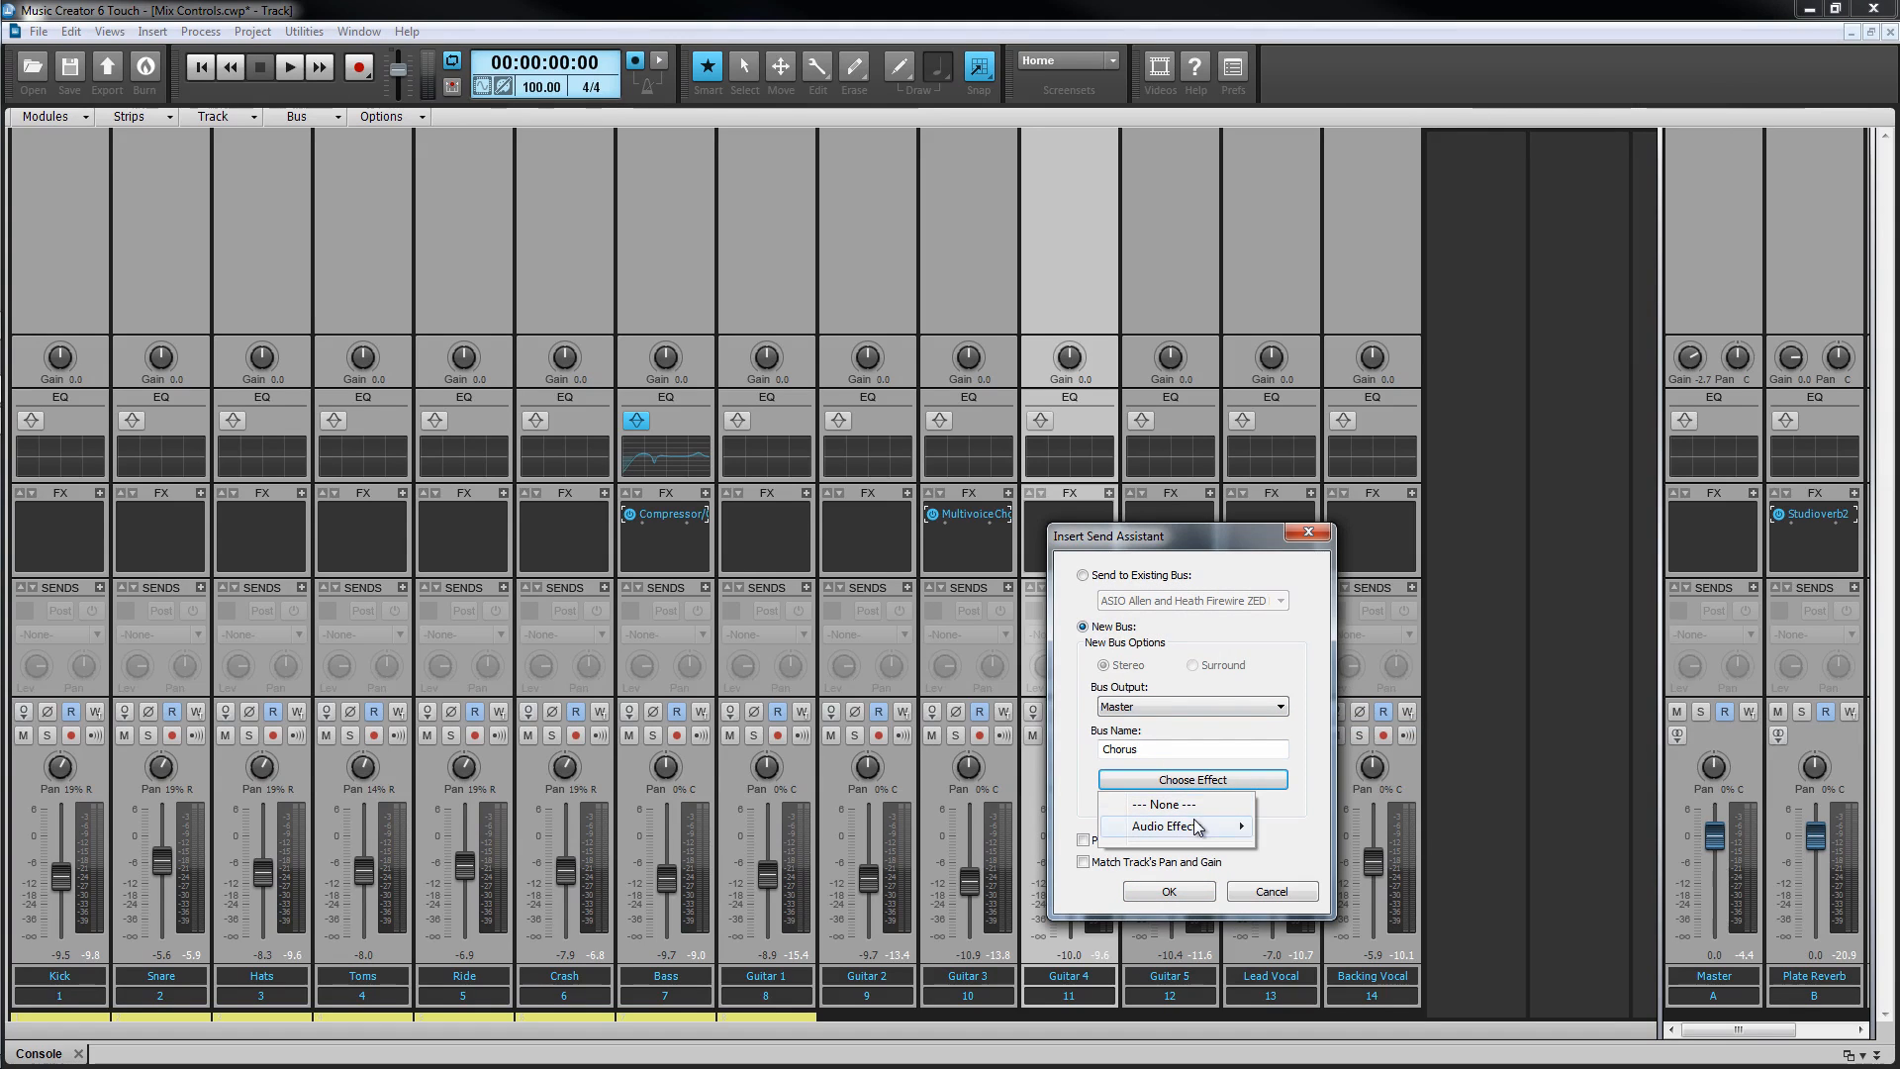
mouse_move(1200, 826)
mouse_move(1338, 653)
click(1540, 753)
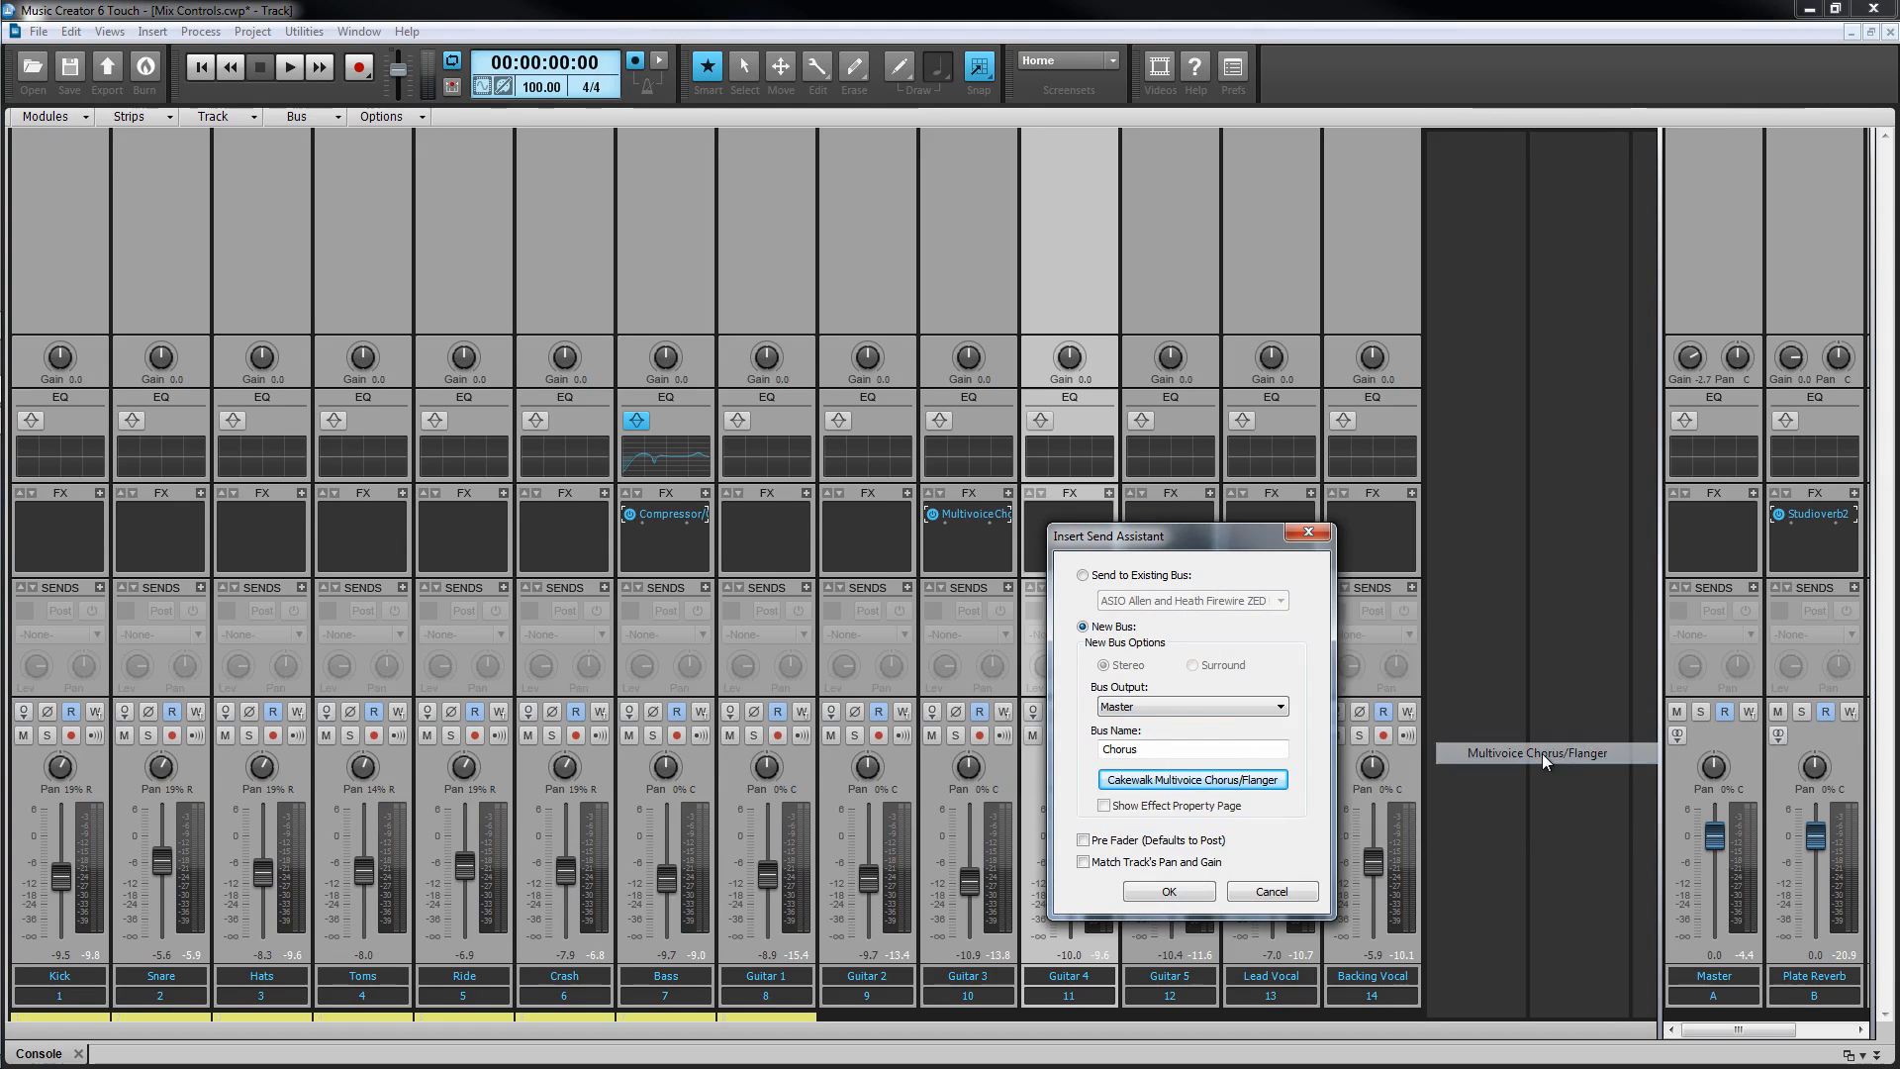
Create the Chorus bus with a pre-fader send from Guitar 4, and switch that send to post-fader.
click(1085, 841)
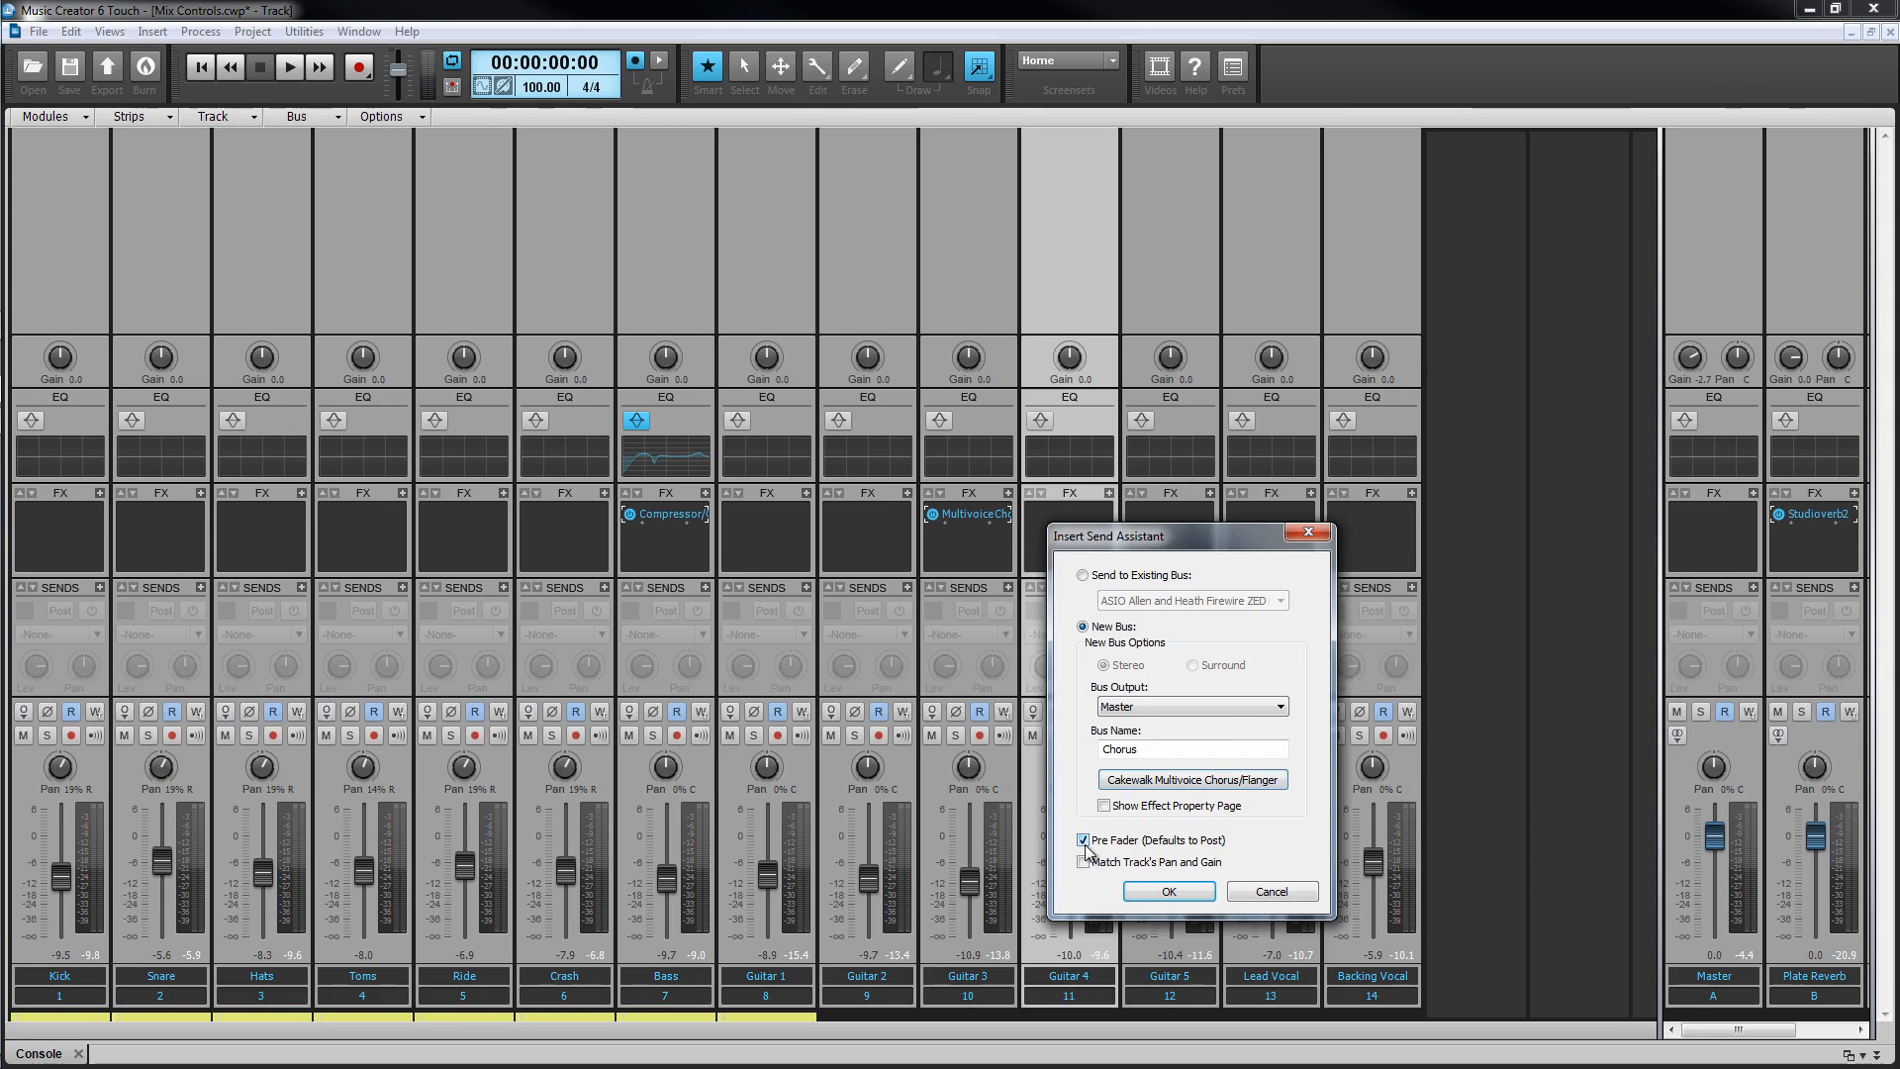
click(1173, 889)
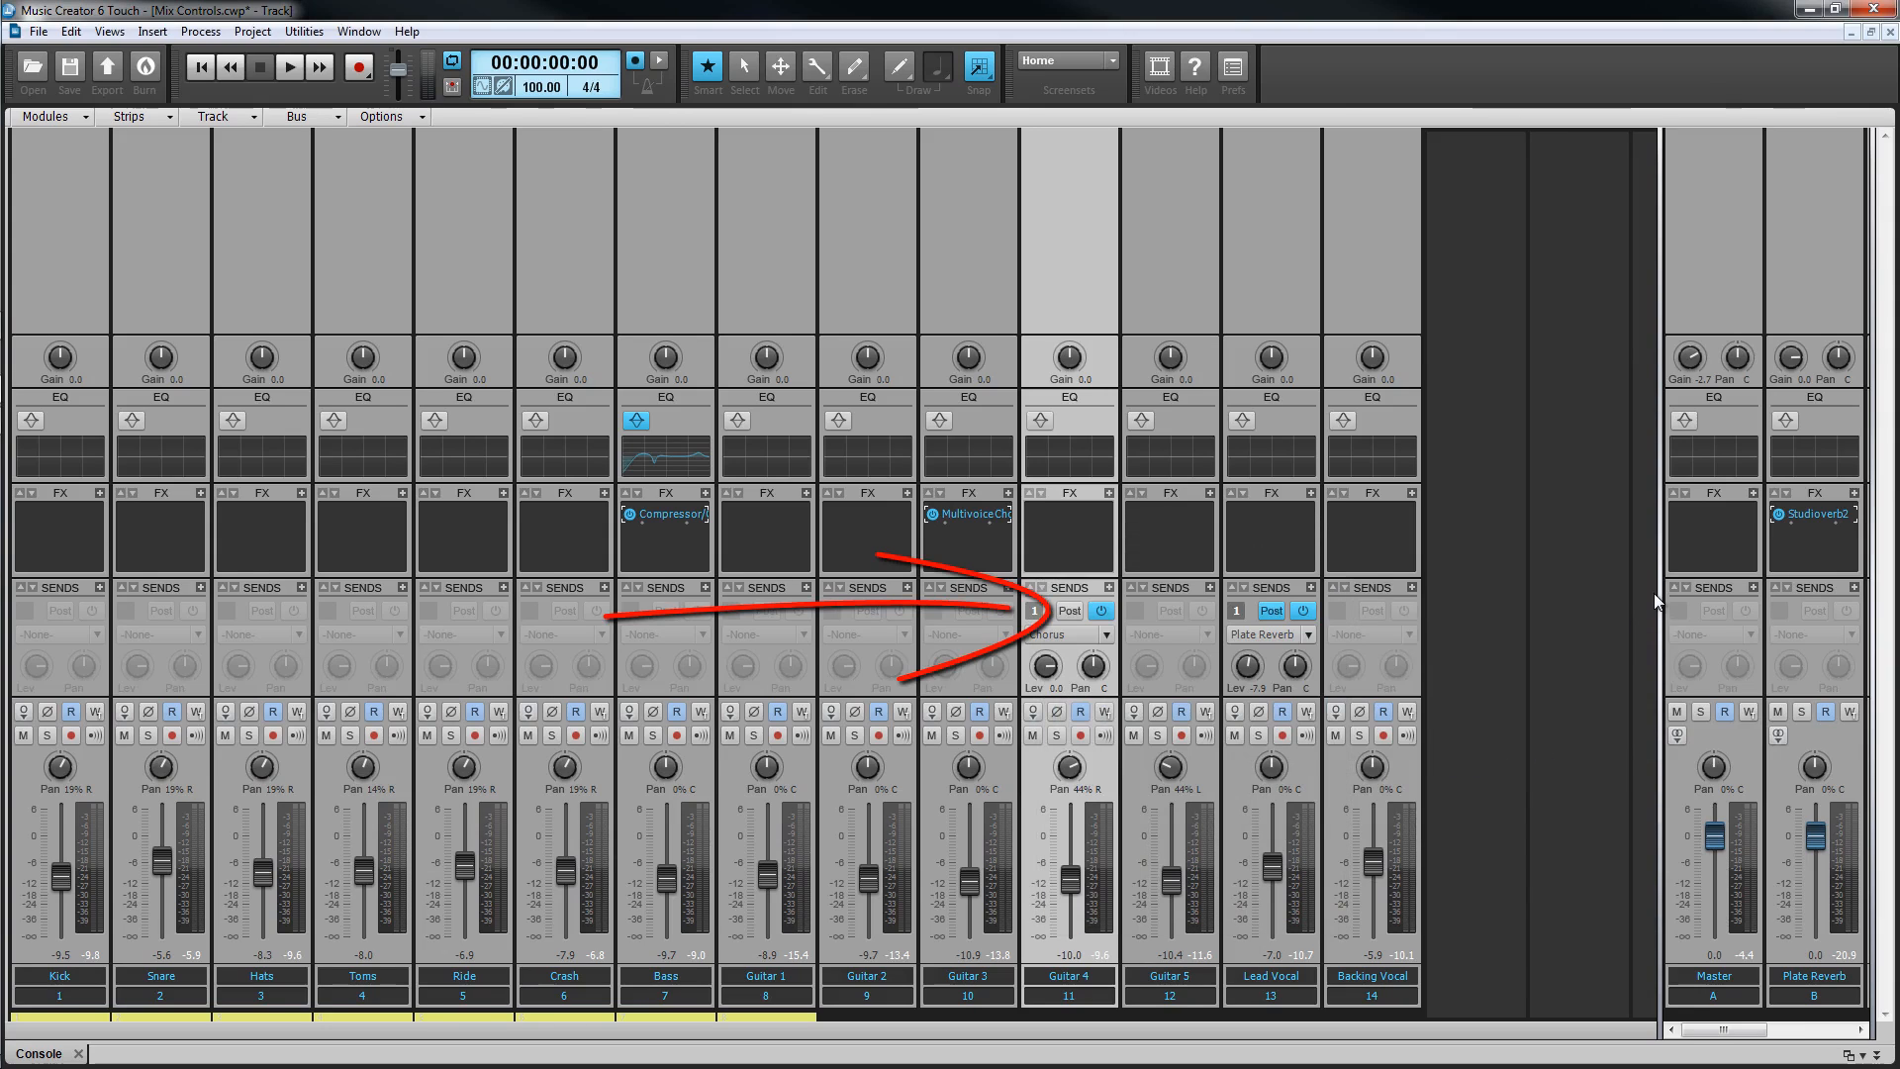
drag(1660, 589, 1450, 618)
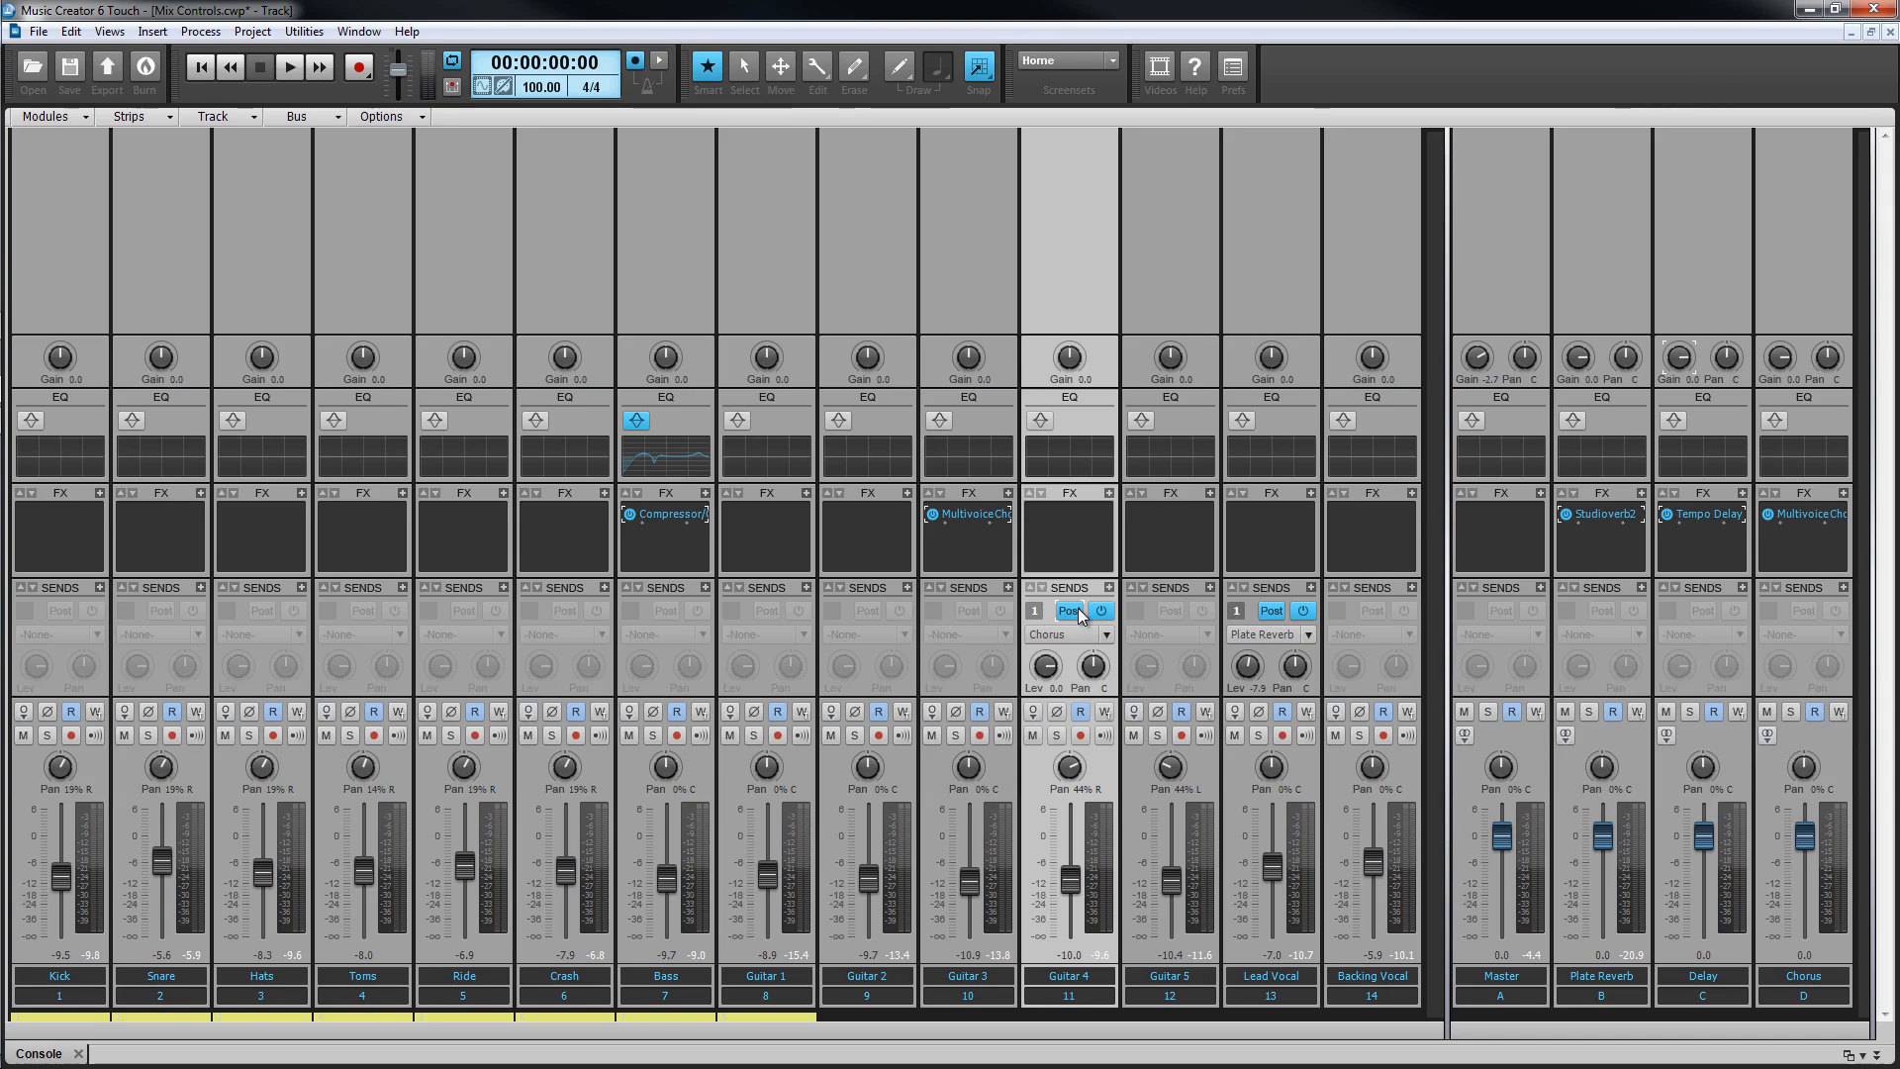
click(1079, 611)
click(1078, 611)
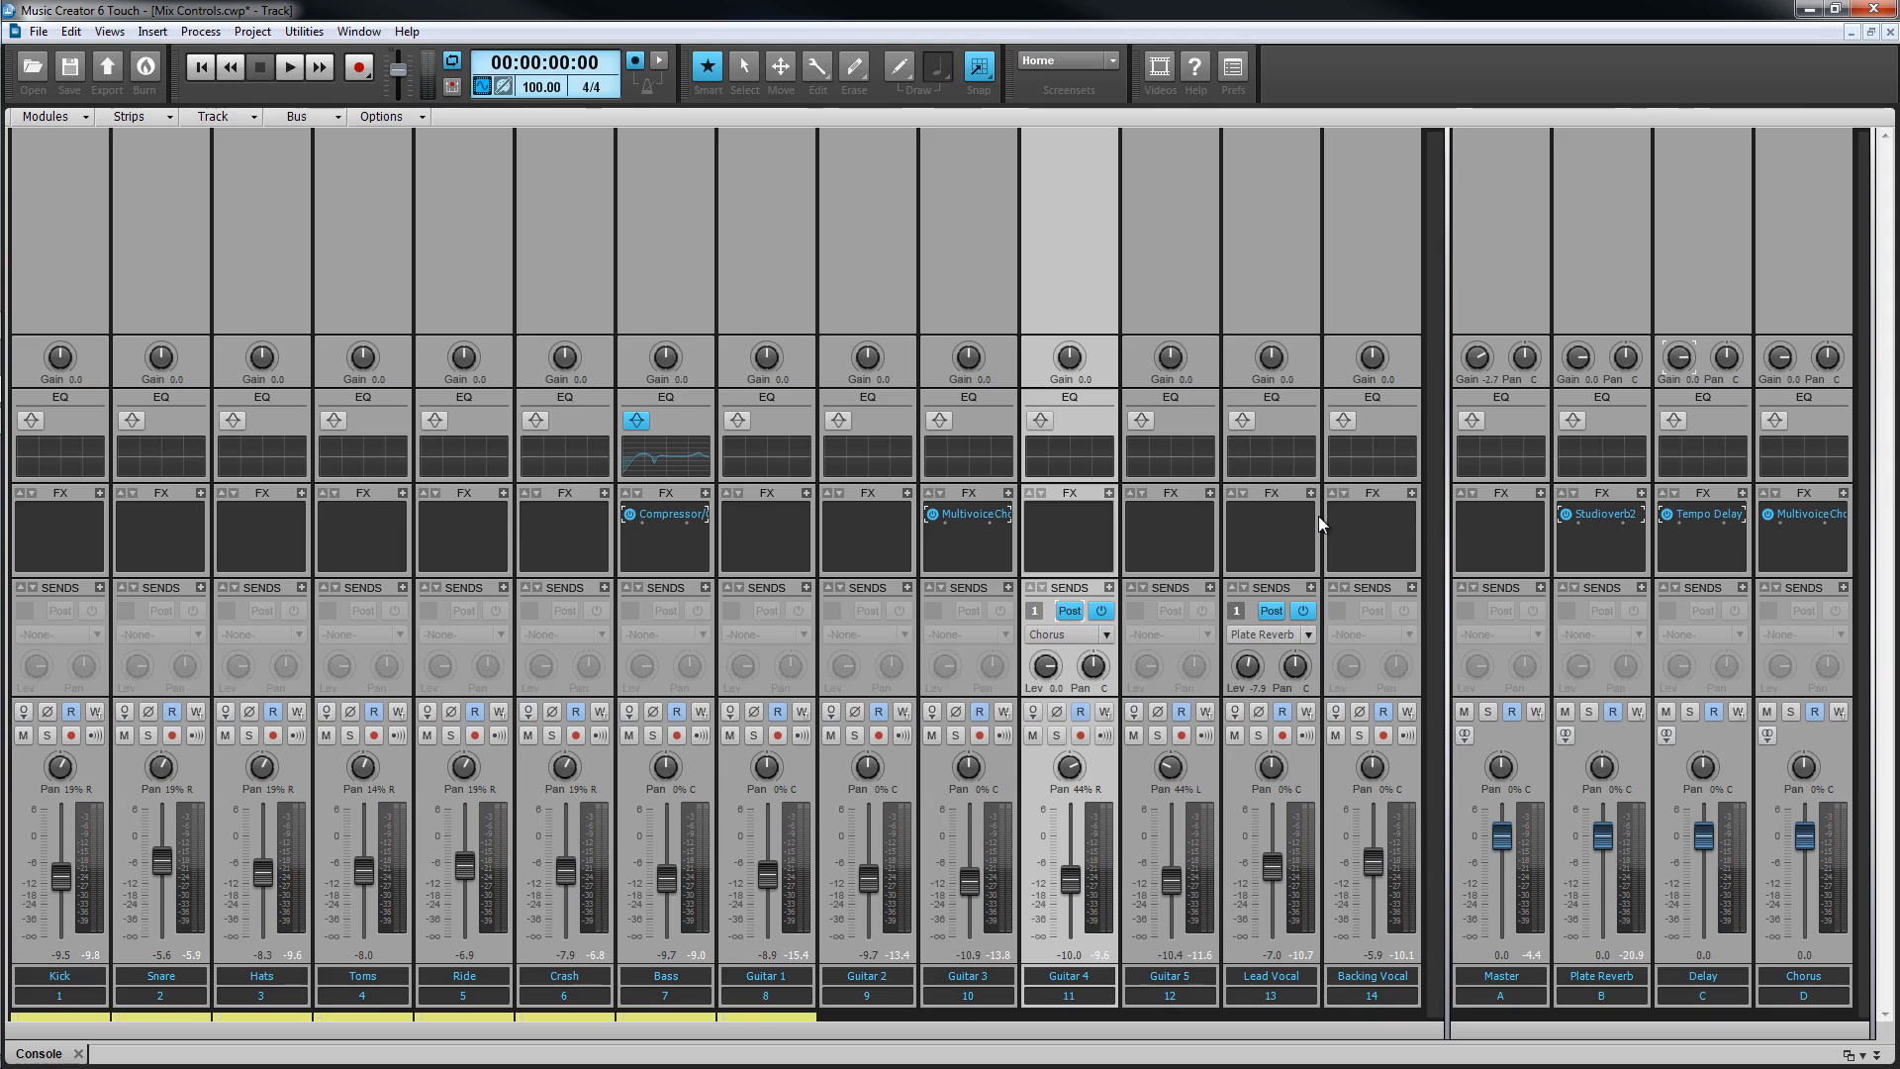
Play the song, switch the Lead Vocal's Plate Reverb send to pre-fader, and lower the track's volume all the way.
click(1272, 258)
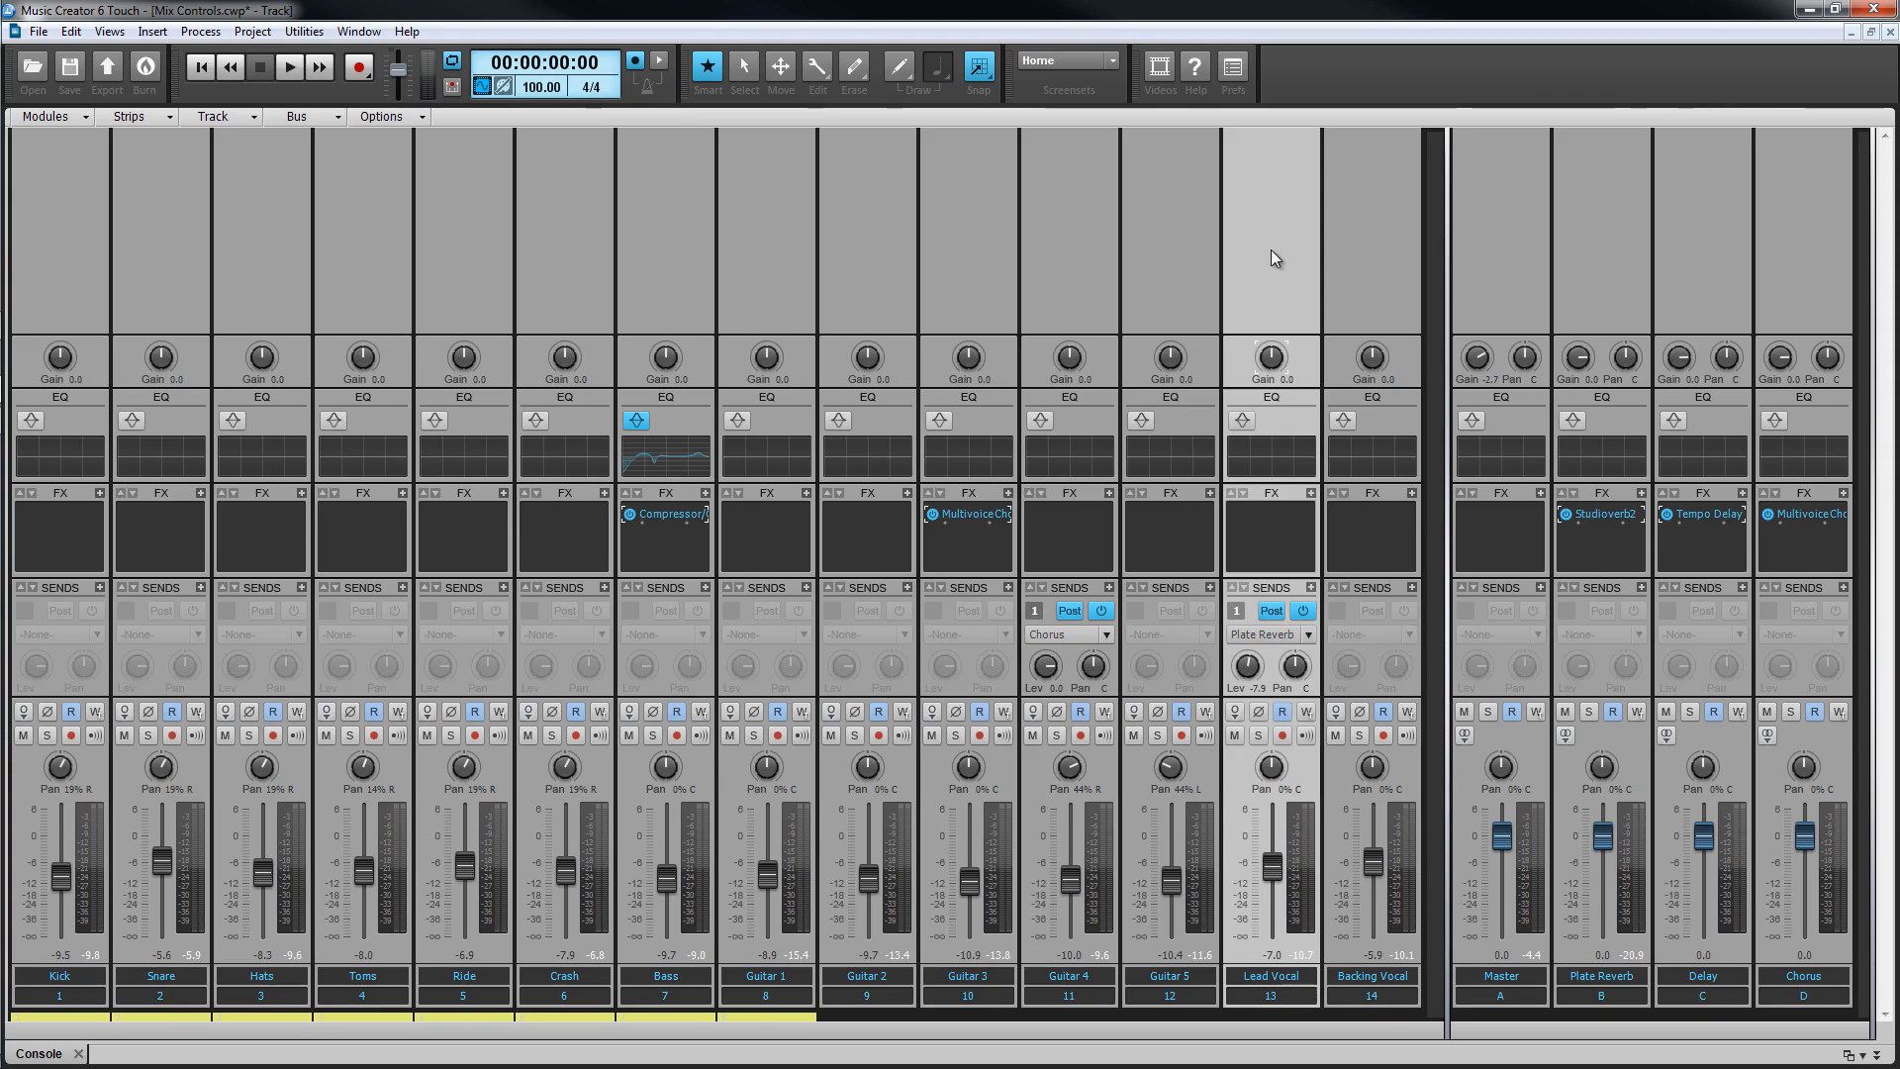
mouse_move(1280, 877)
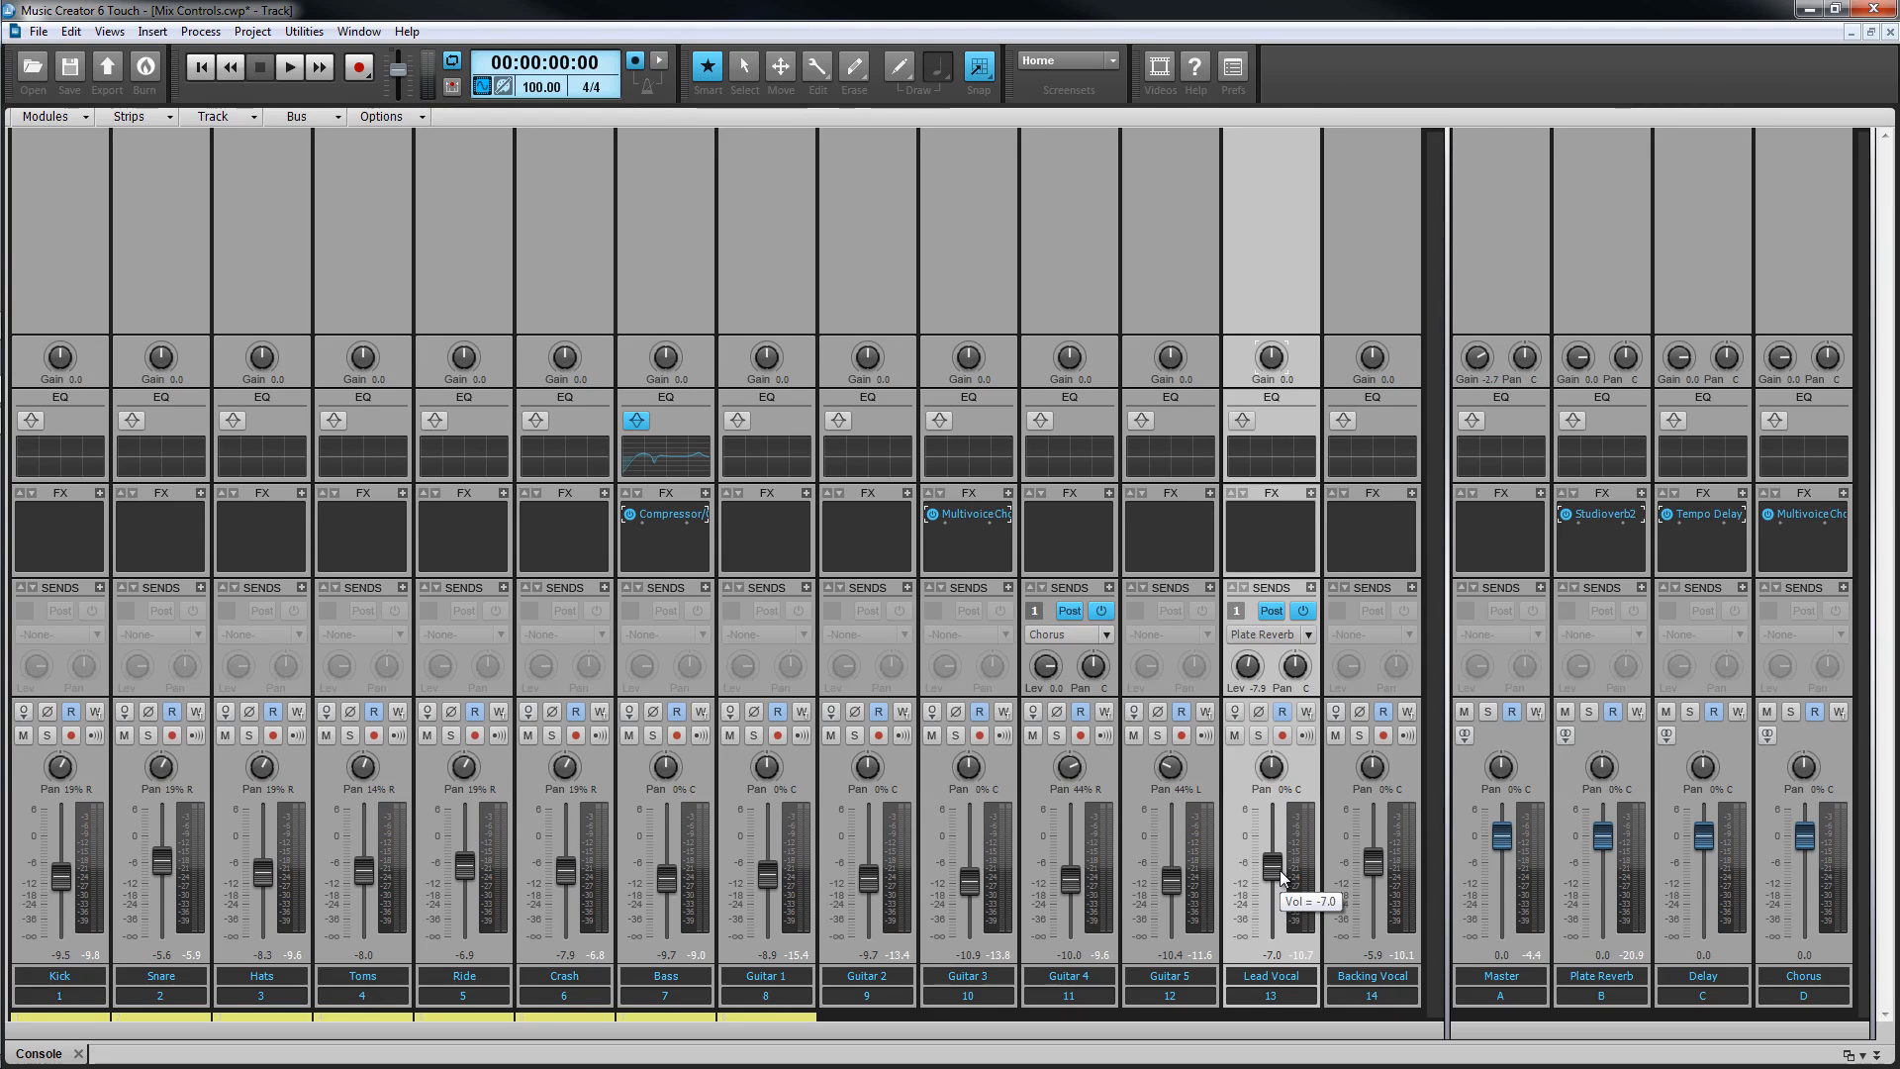
key(space)
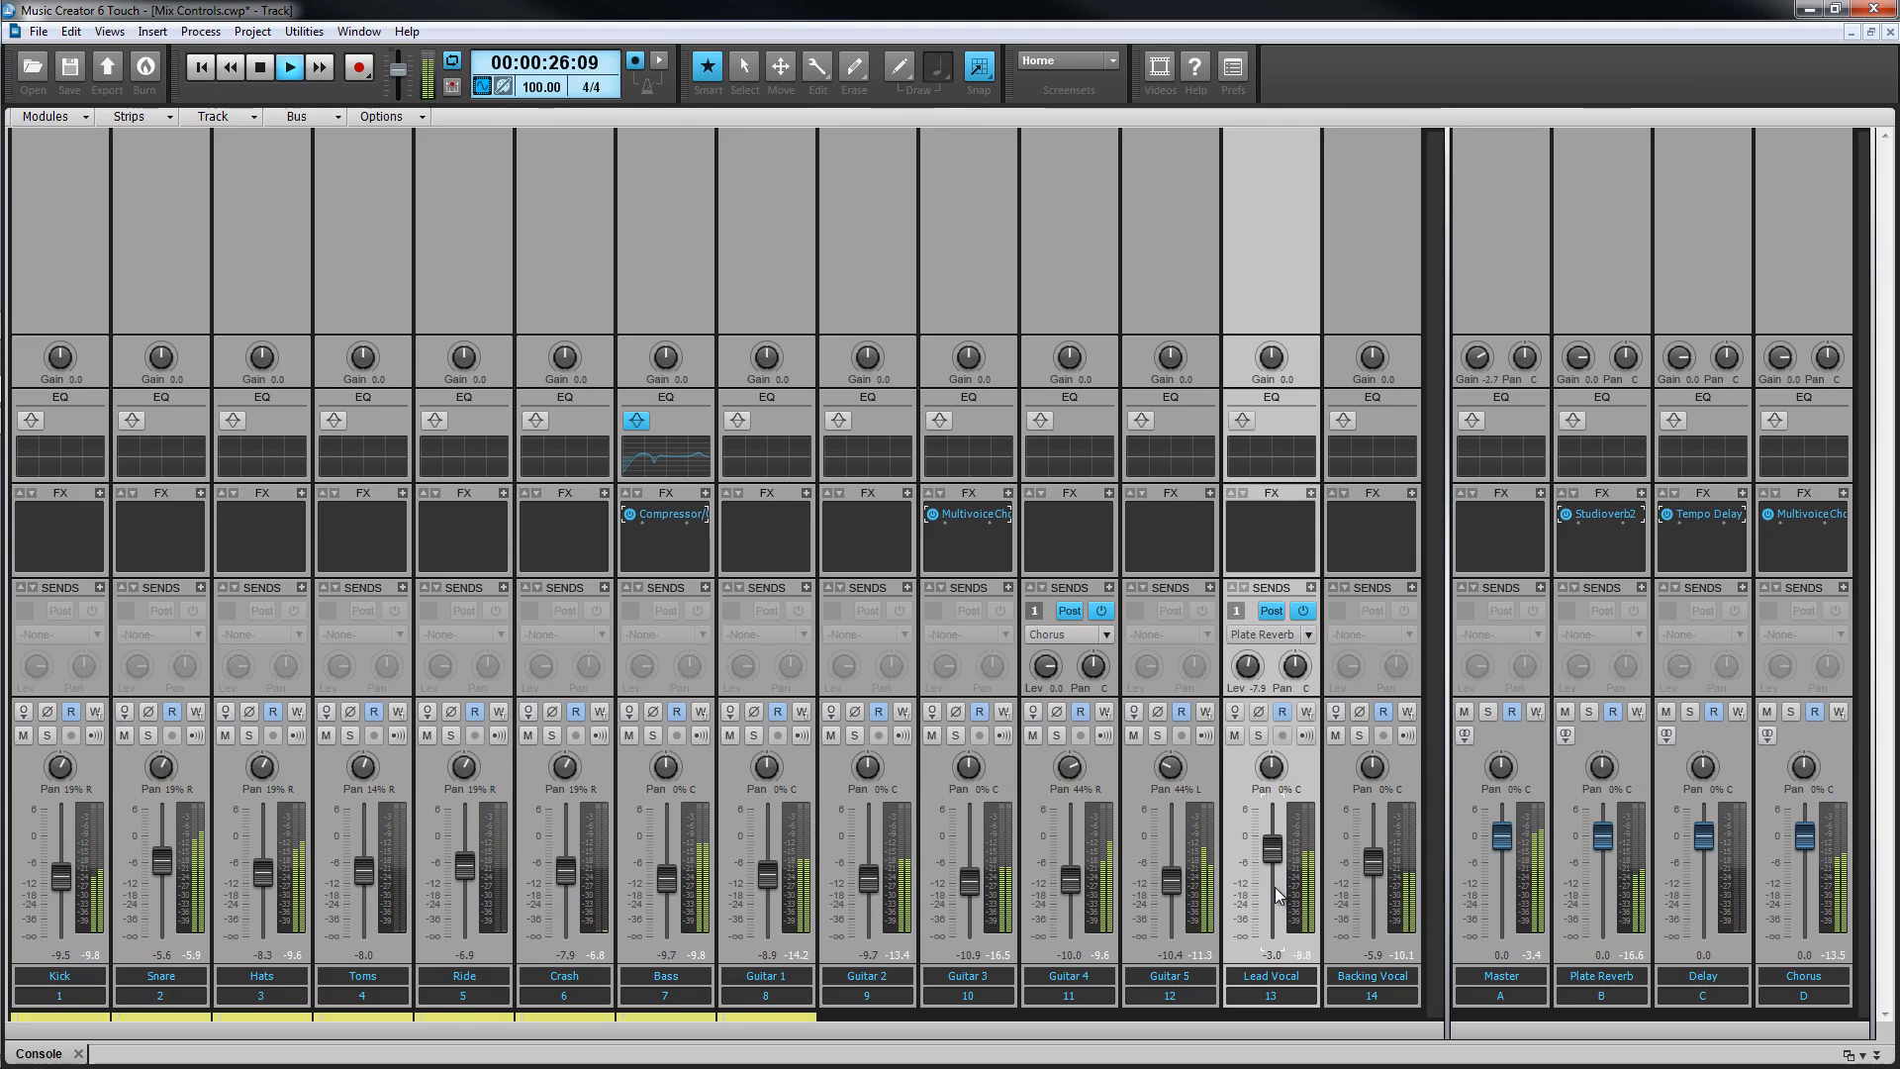
click(1271, 611)
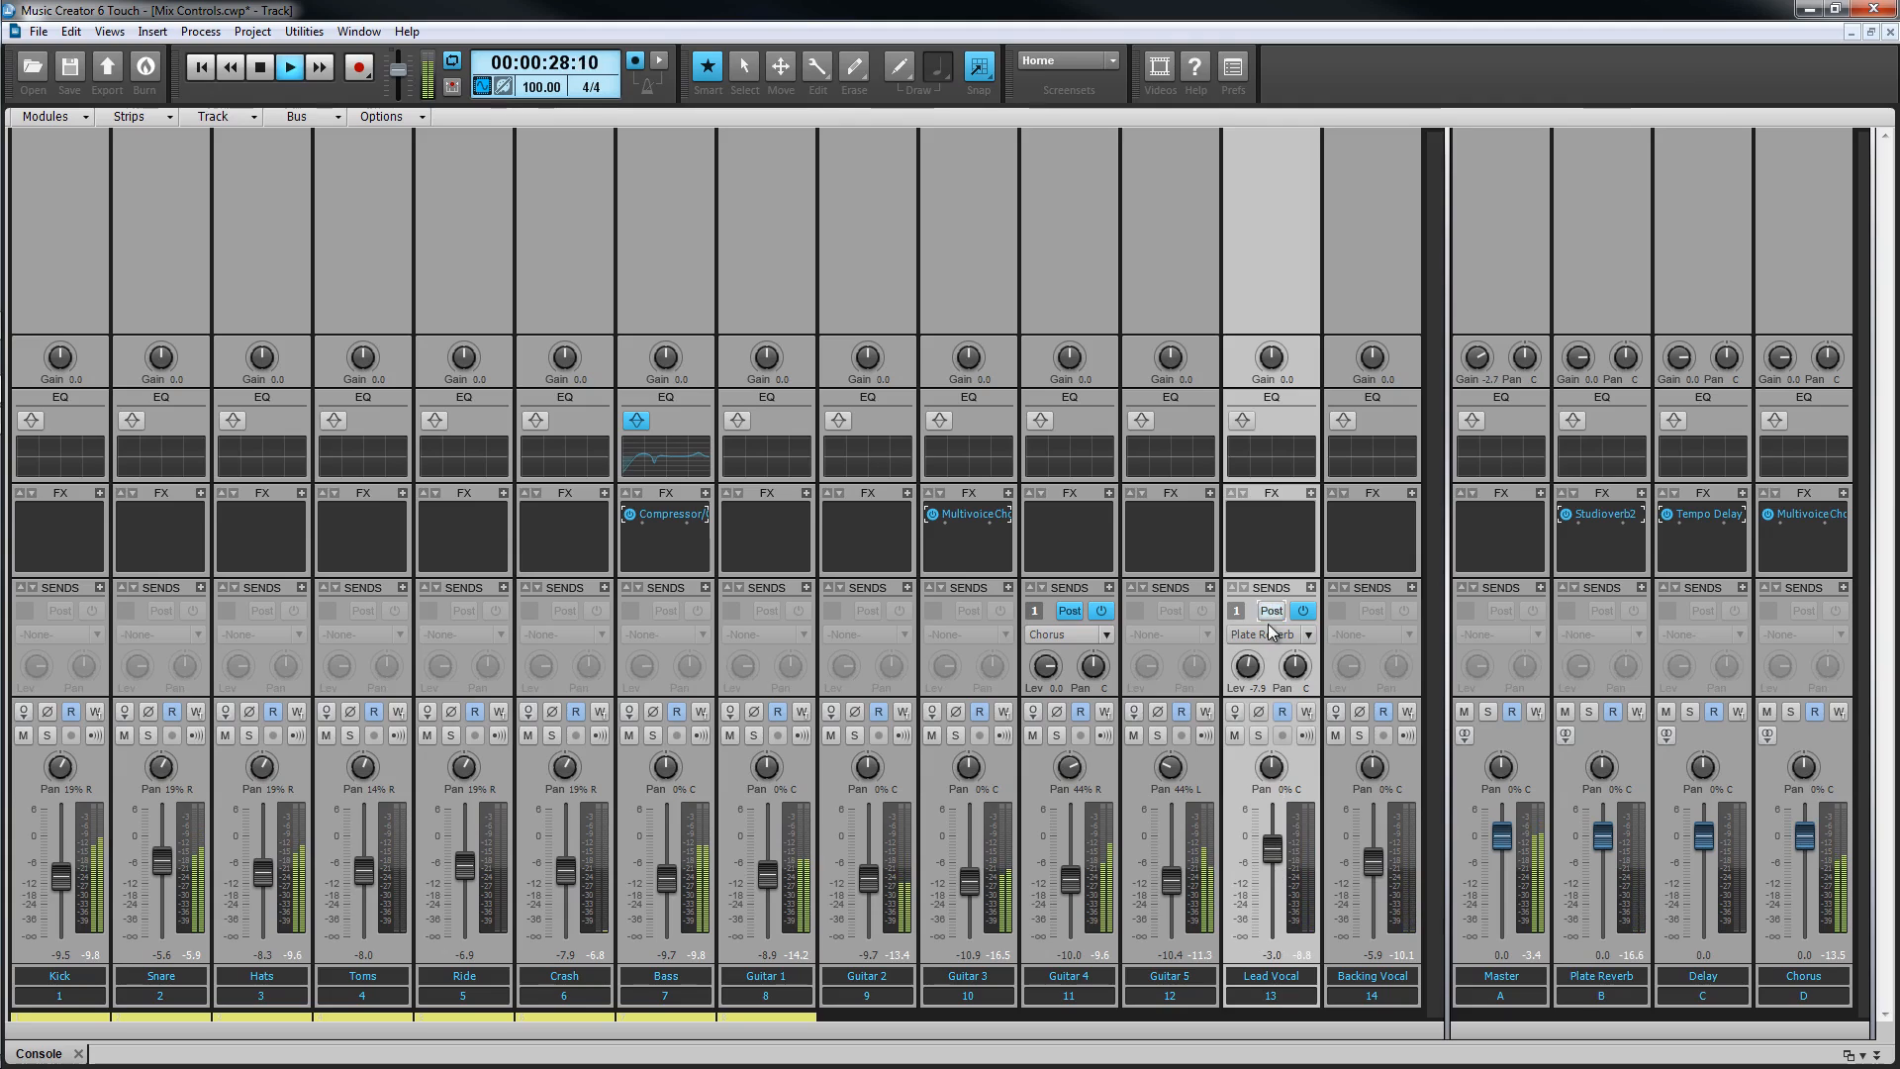
drag(1273, 847, 1277, 855)
scroll(1277, 857, down, 15)
scroll(1275, 849, down, 3)
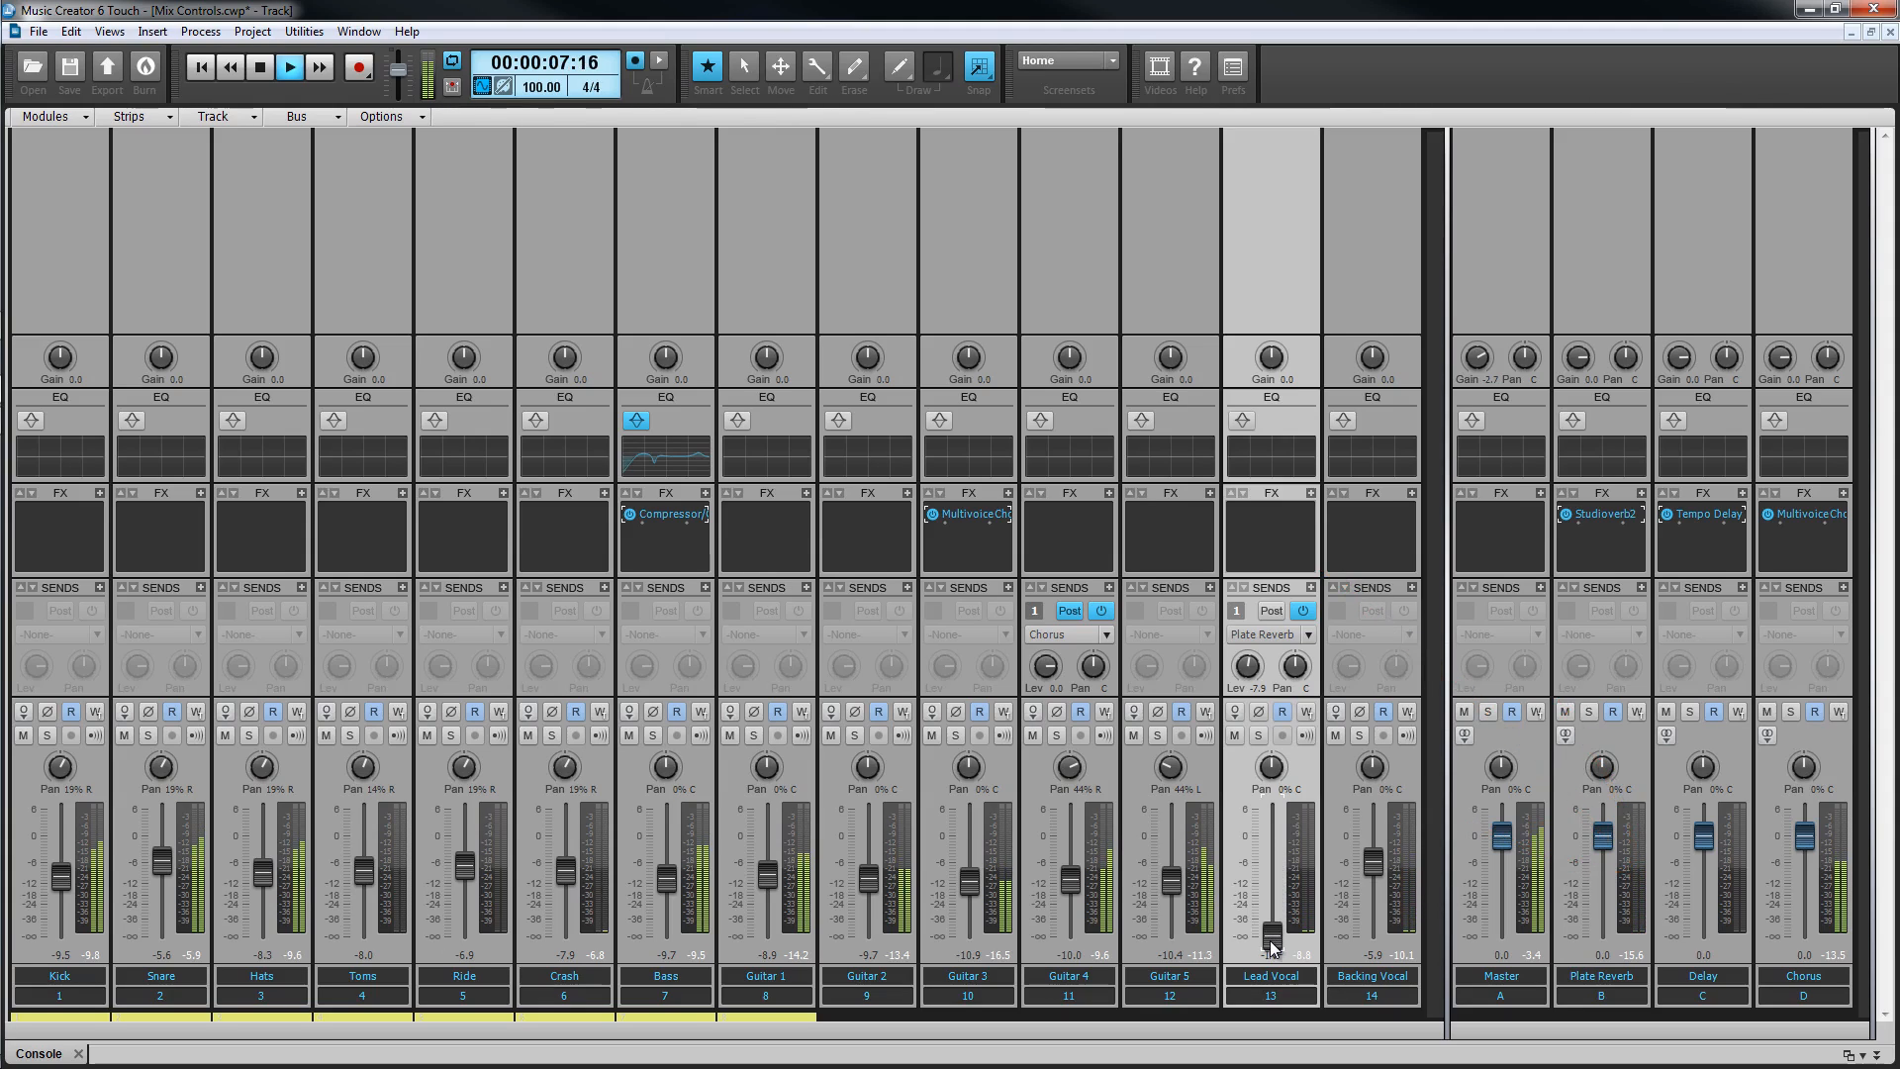
Raise the Lead Vocal volume to about -7.3, return its Plate Reverb send to post-fader, and stop playback.
scroll(1274, 948, up, 3)
scroll(1272, 940, up, 3)
scroll(1272, 940, up, 3)
scroll(1272, 940, up, 3)
click(1272, 611)
key(space)
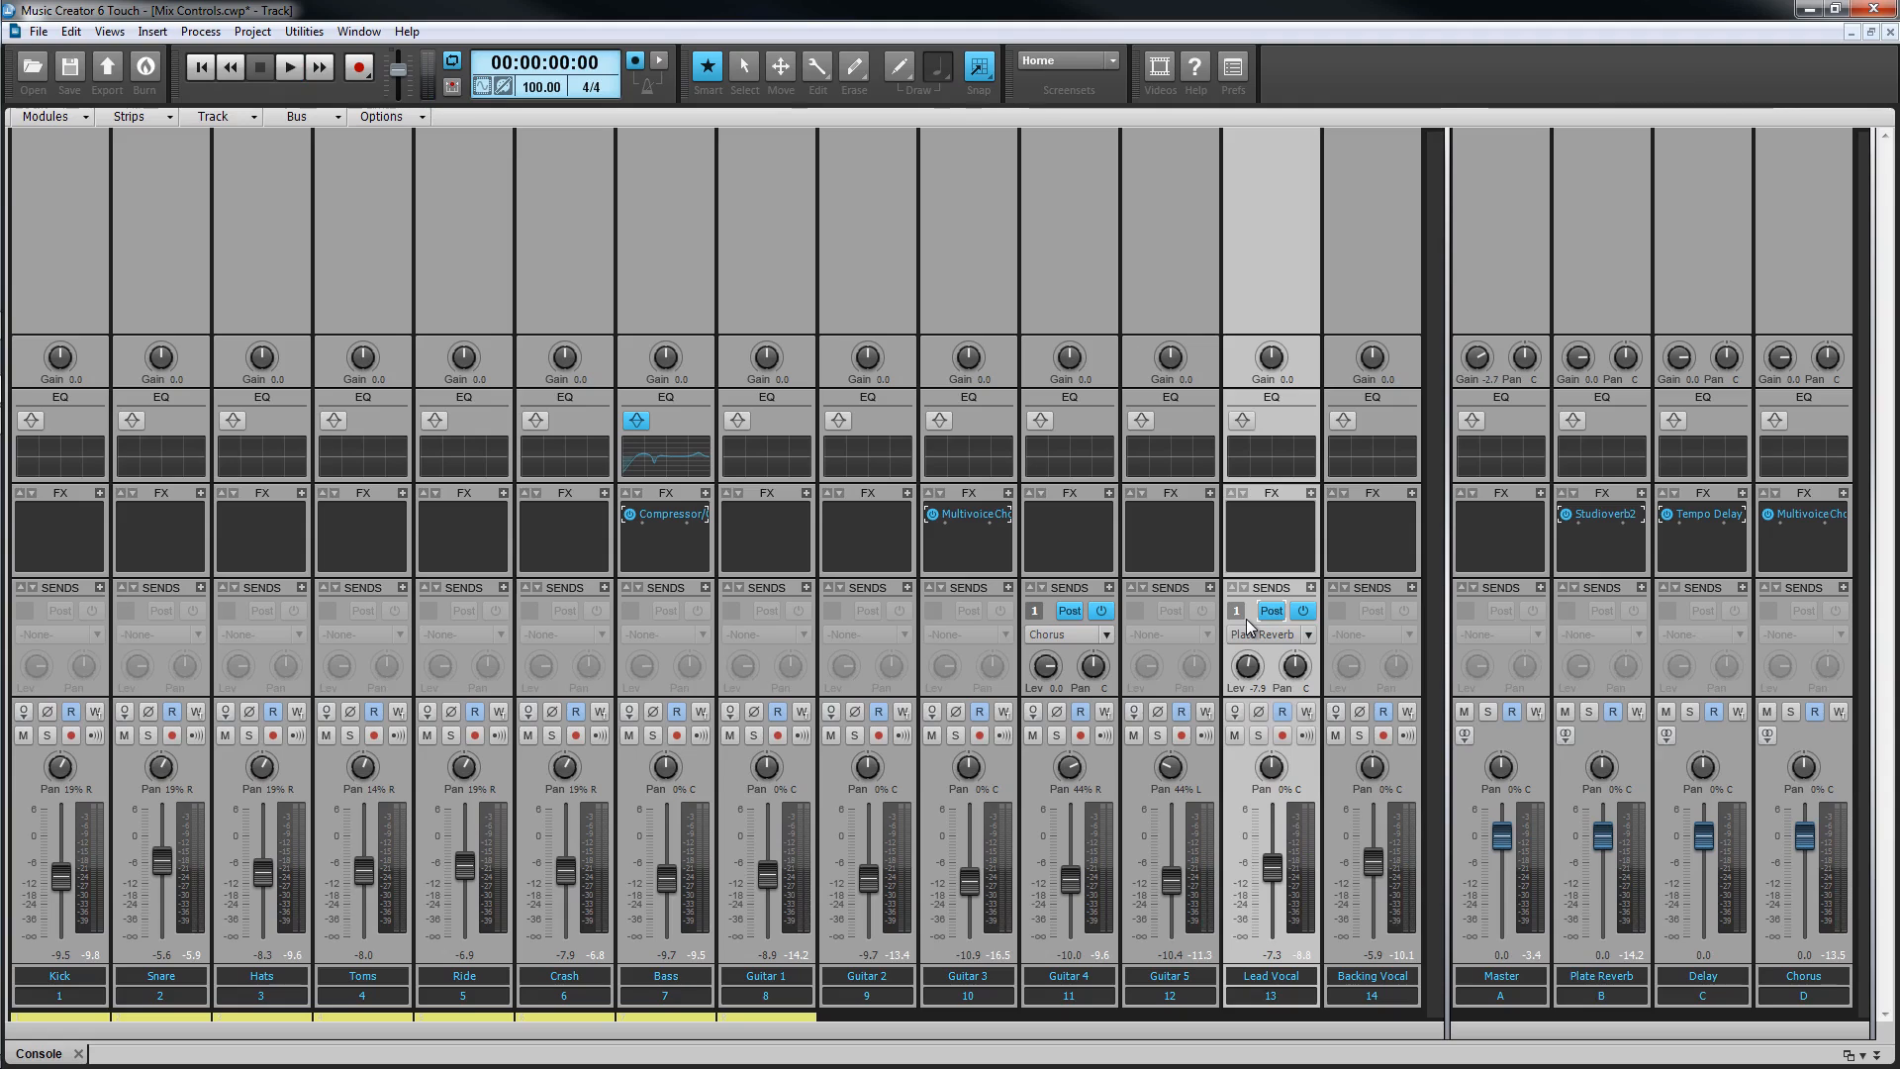
Insert a new stereo bus after the Chorus bus and name it Headphone Mix.
drag(1447, 479, 1260, 483)
click(1720, 483)
right_click(1719, 481)
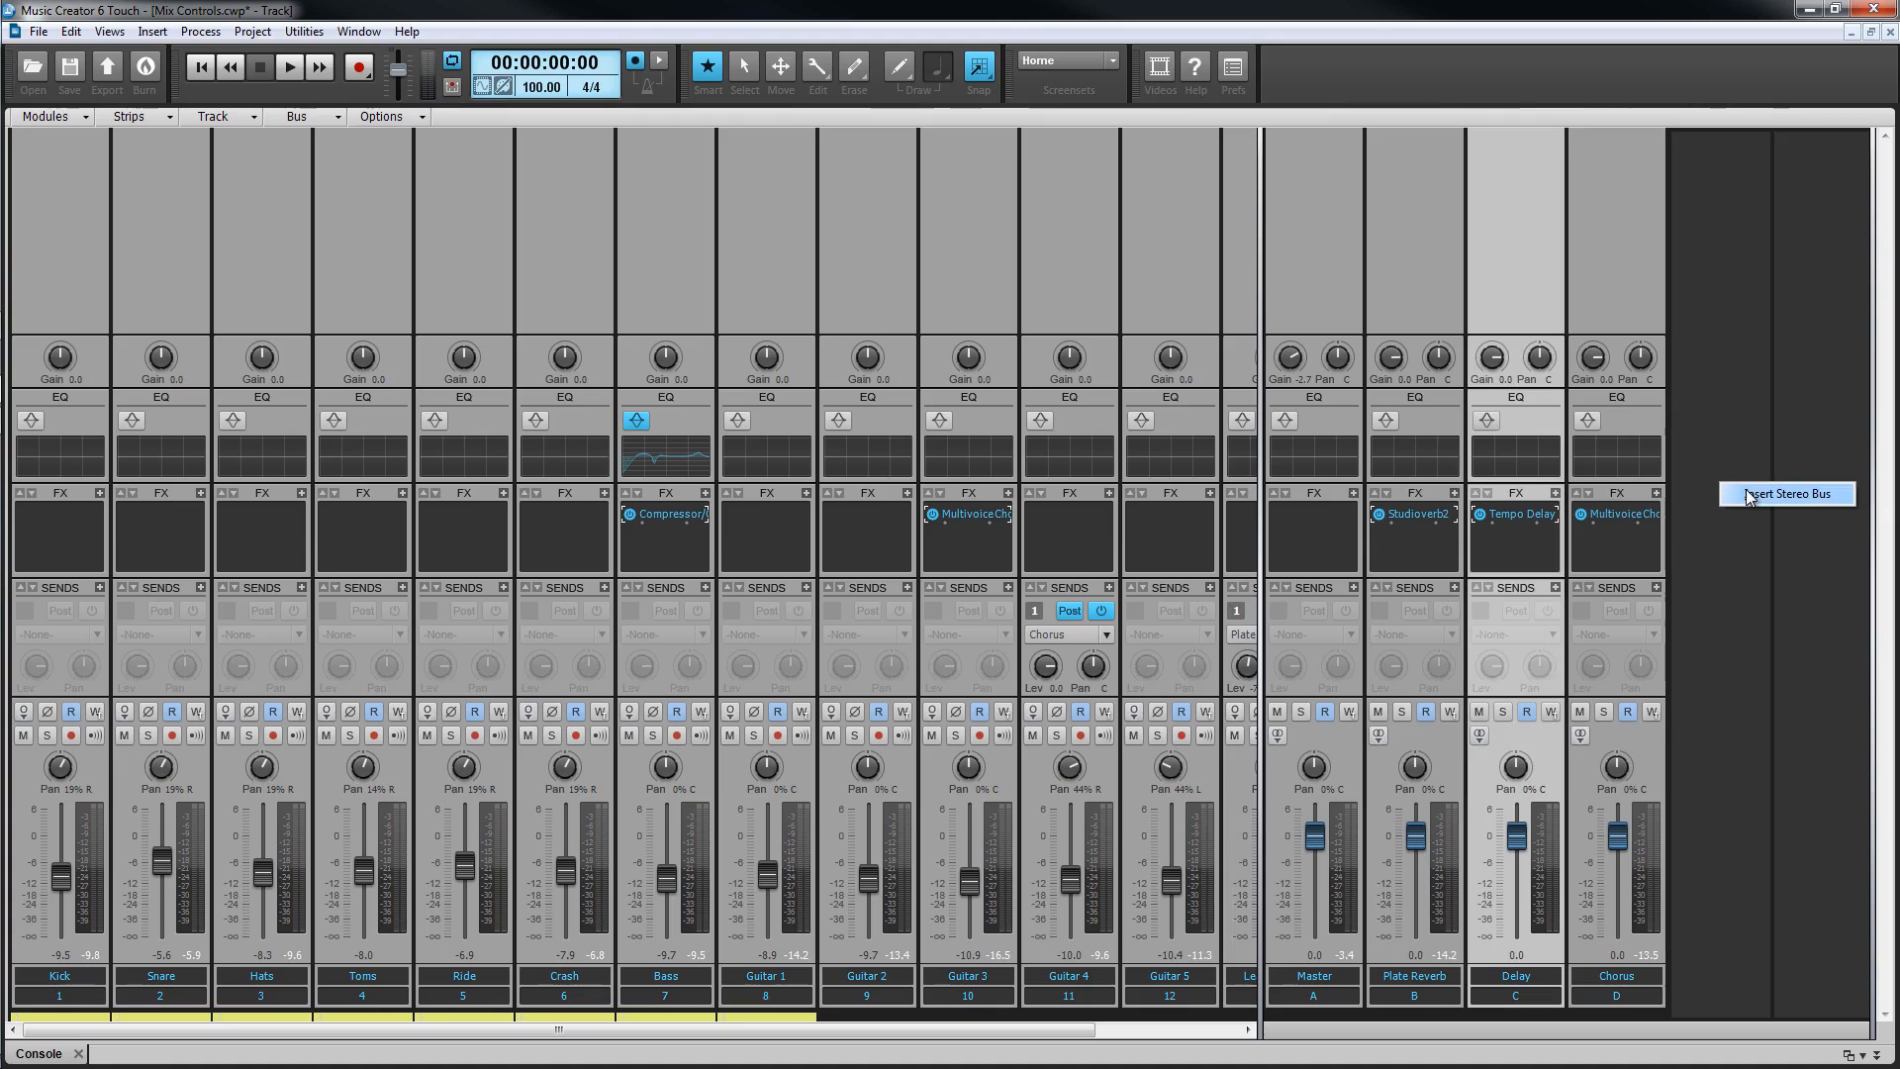
click(1752, 495)
double_click(1722, 976)
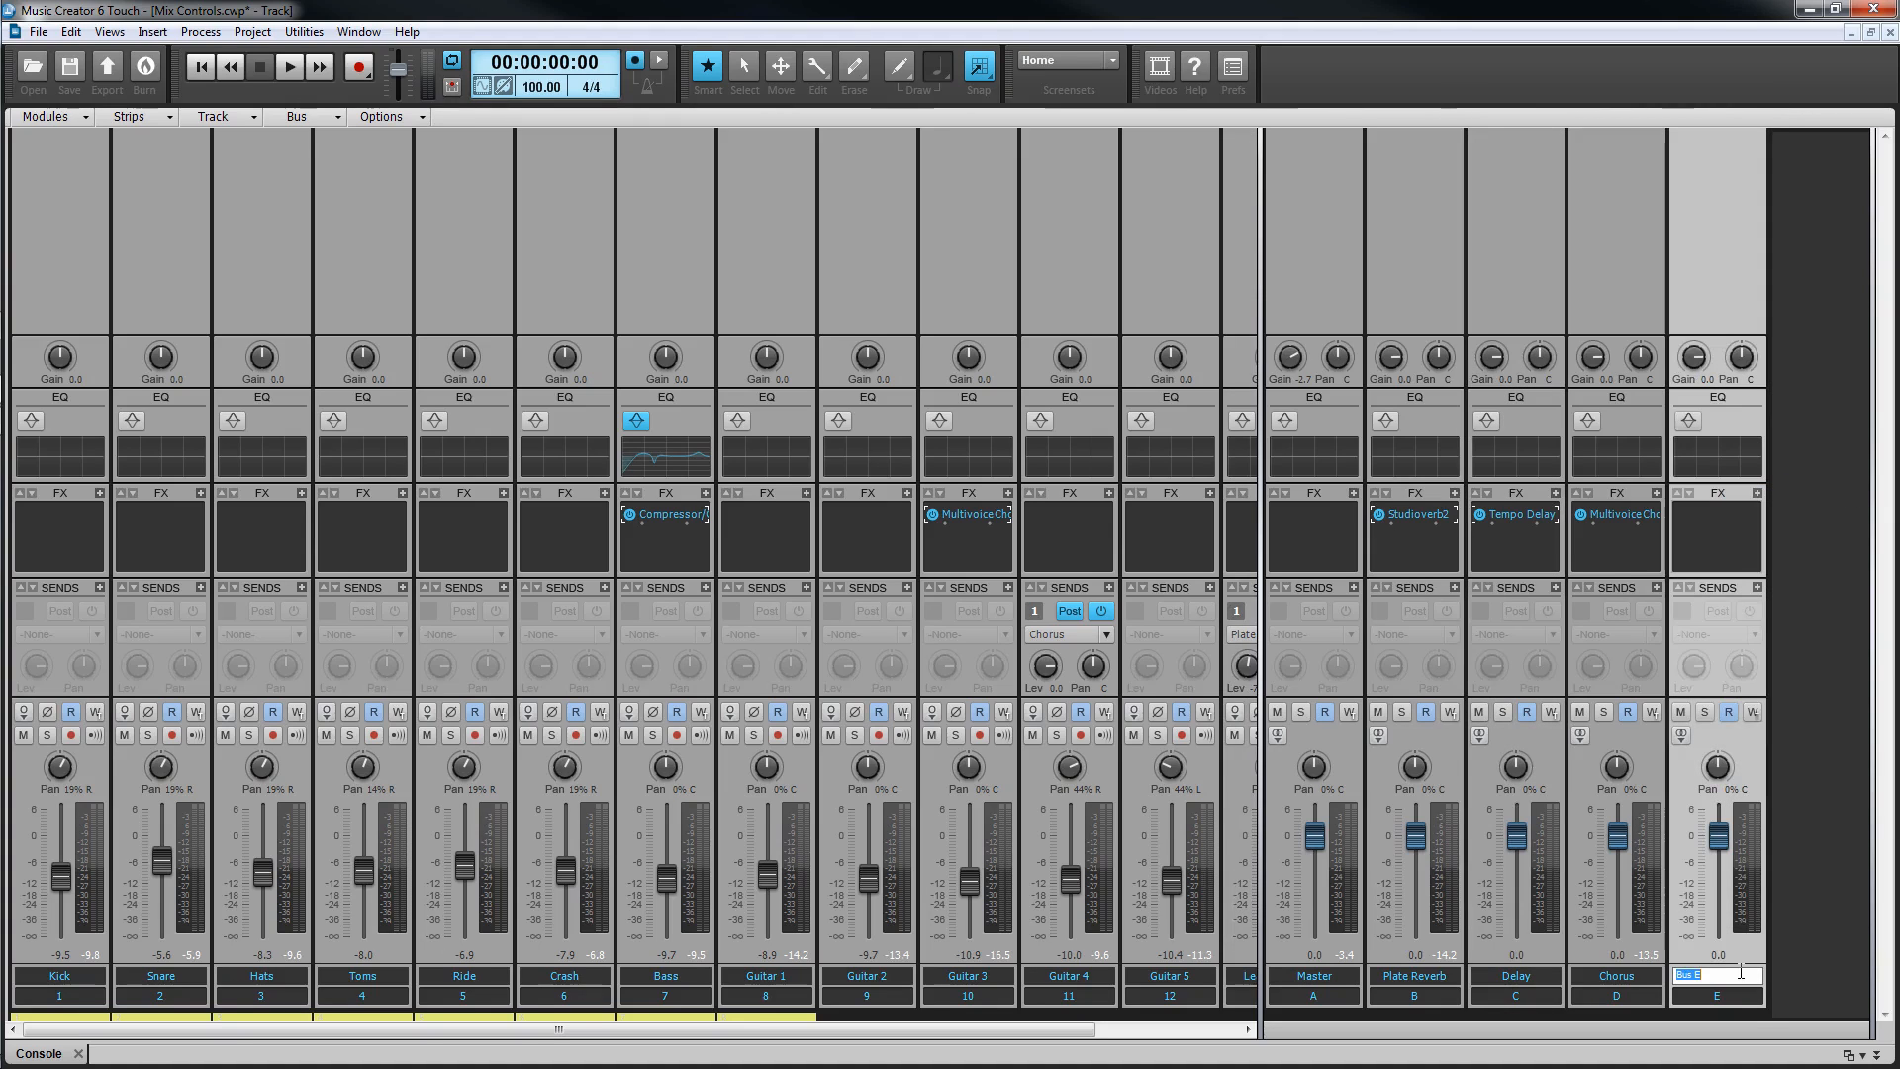
text(Headphone Mix)
key(Return)
Select tracks 1 to 14, add a send to the Headphone Mix bus on all of them, and make those sends pre-fader.
drag(1262, 503, 1502, 514)
drag(1371, 997, 72, 1009)
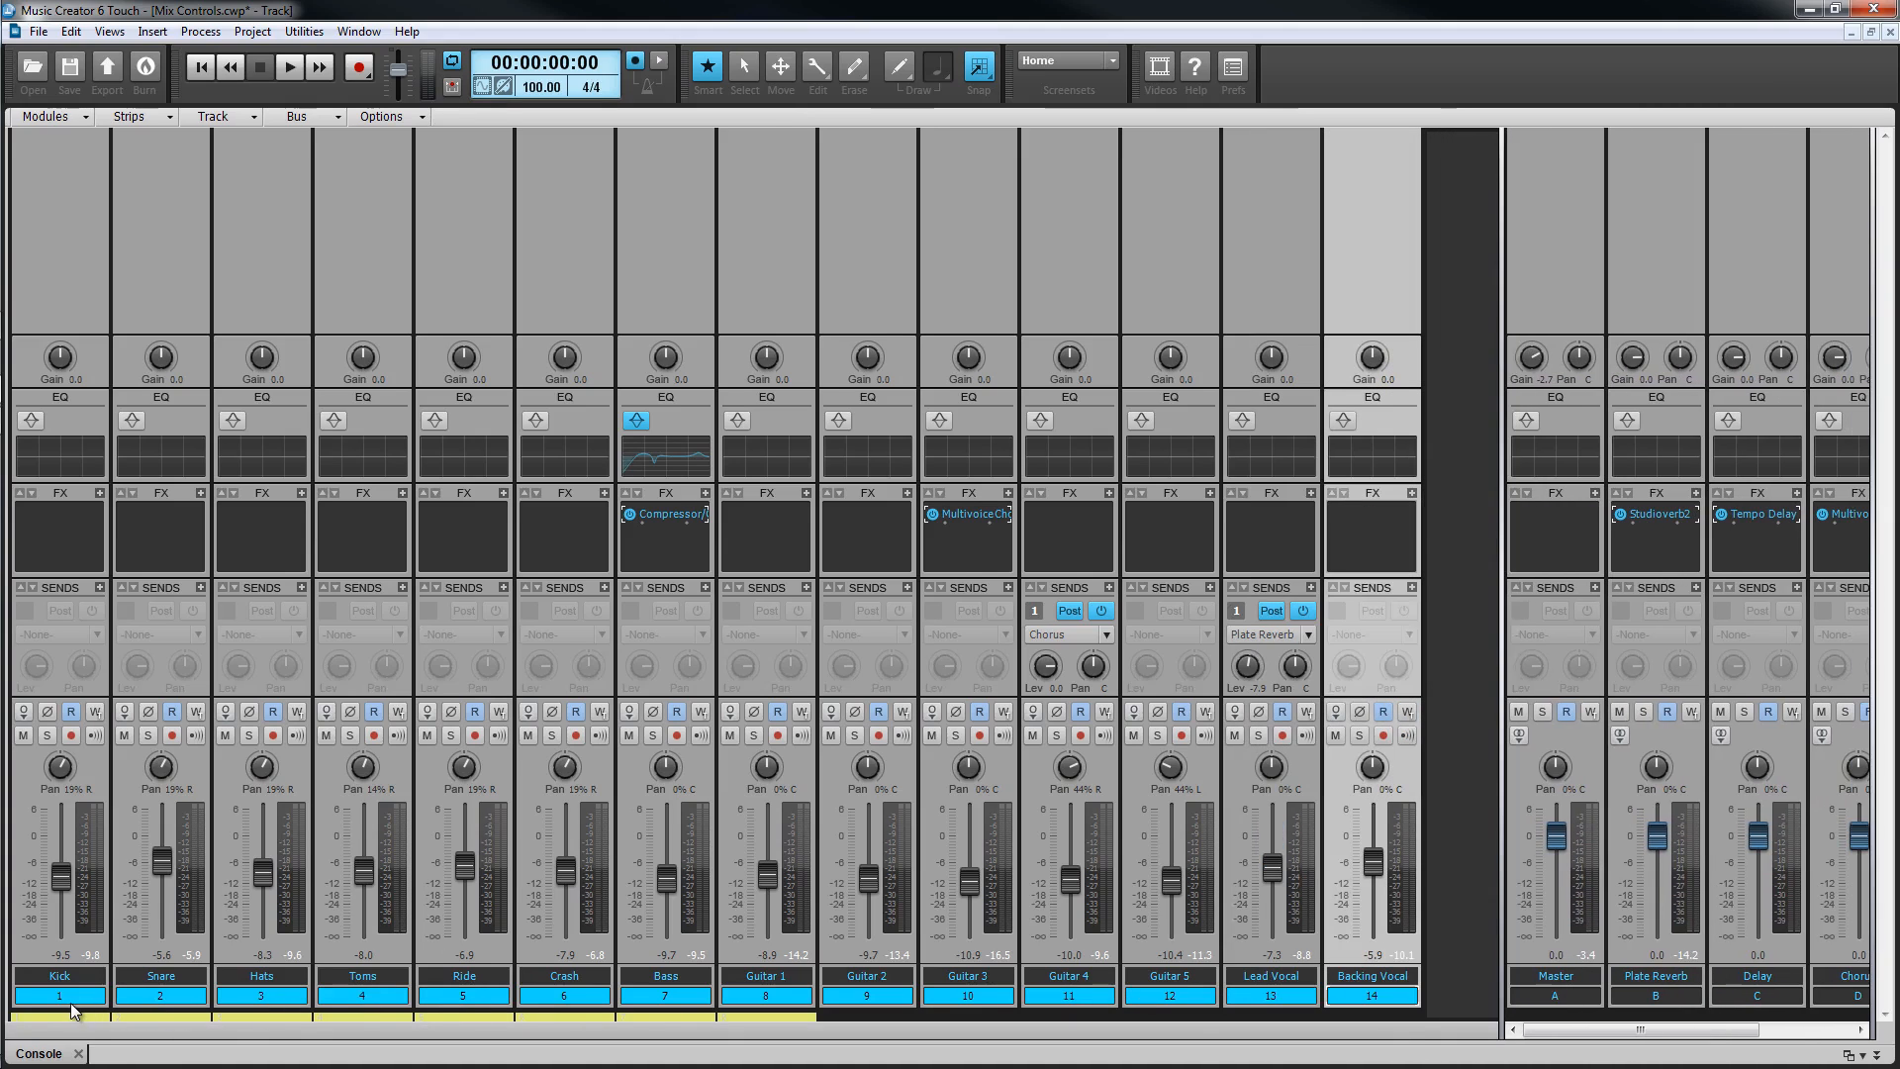
click(99, 587)
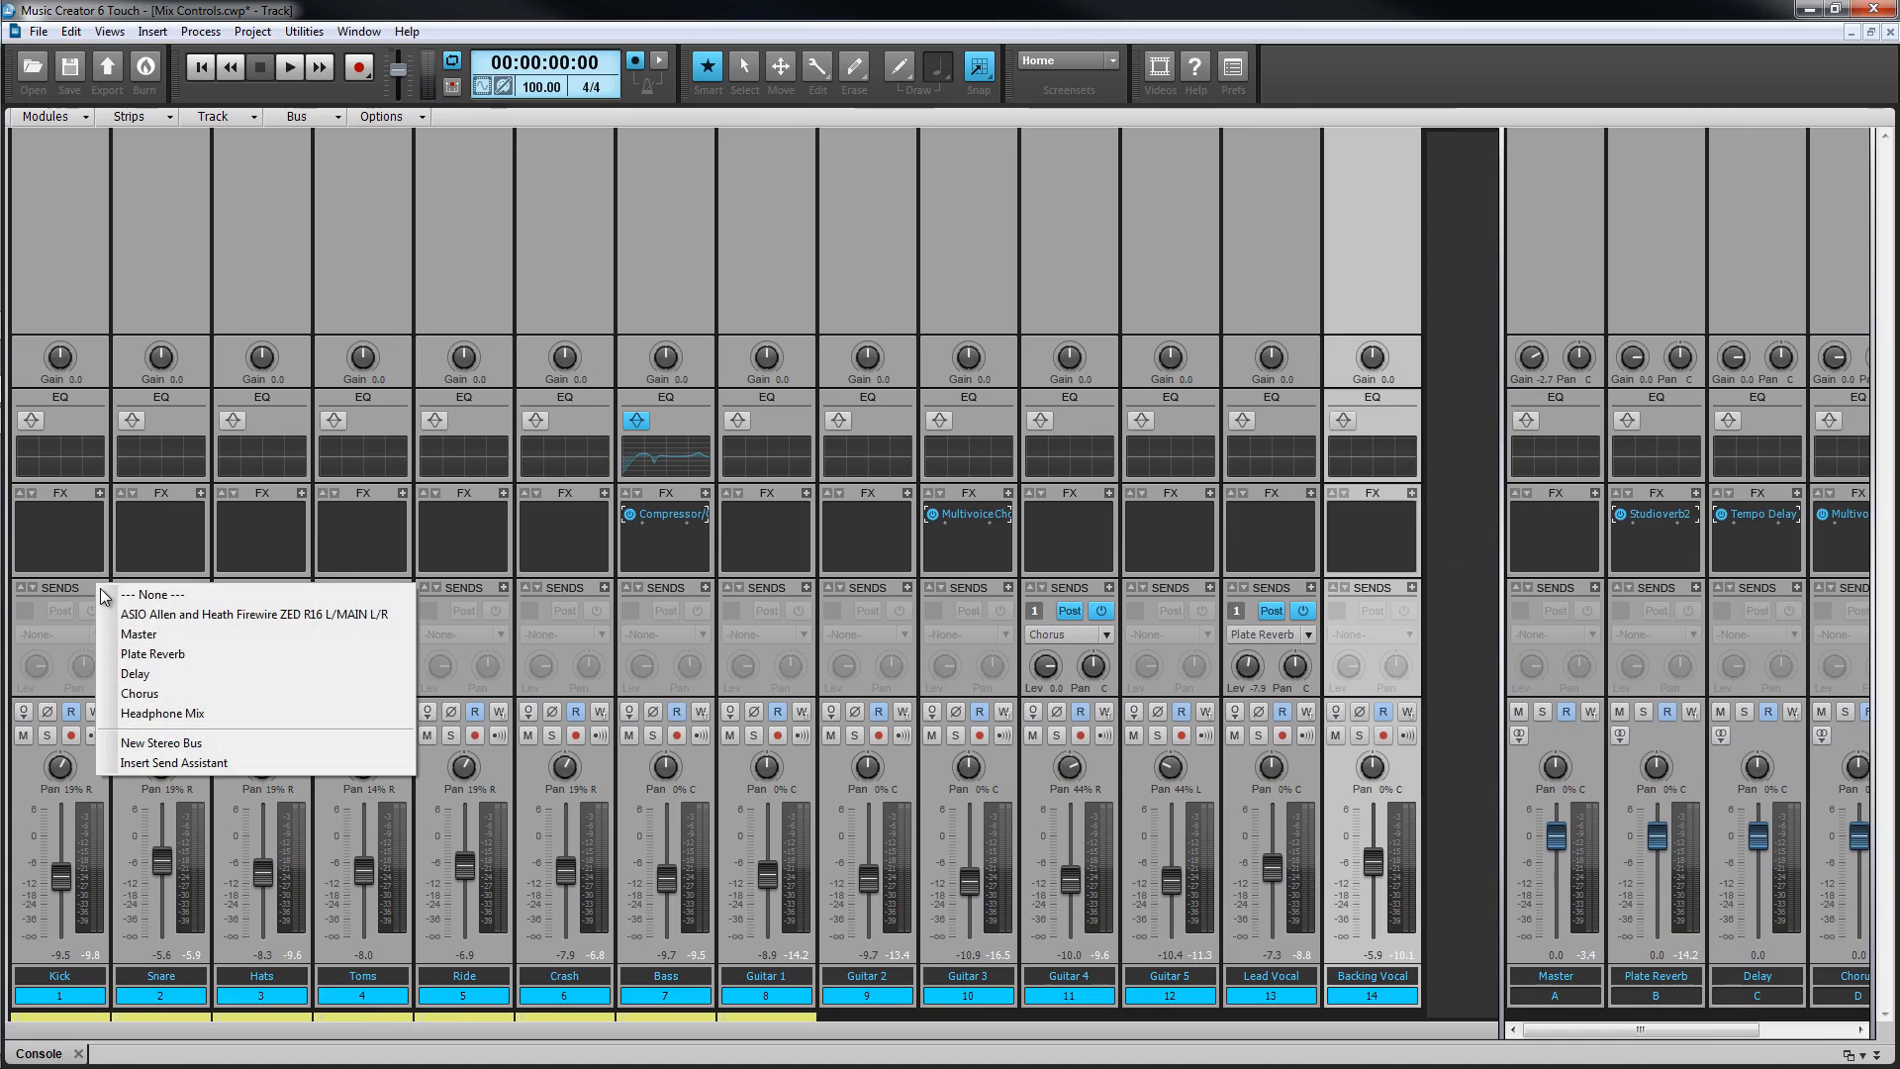
click(192, 714)
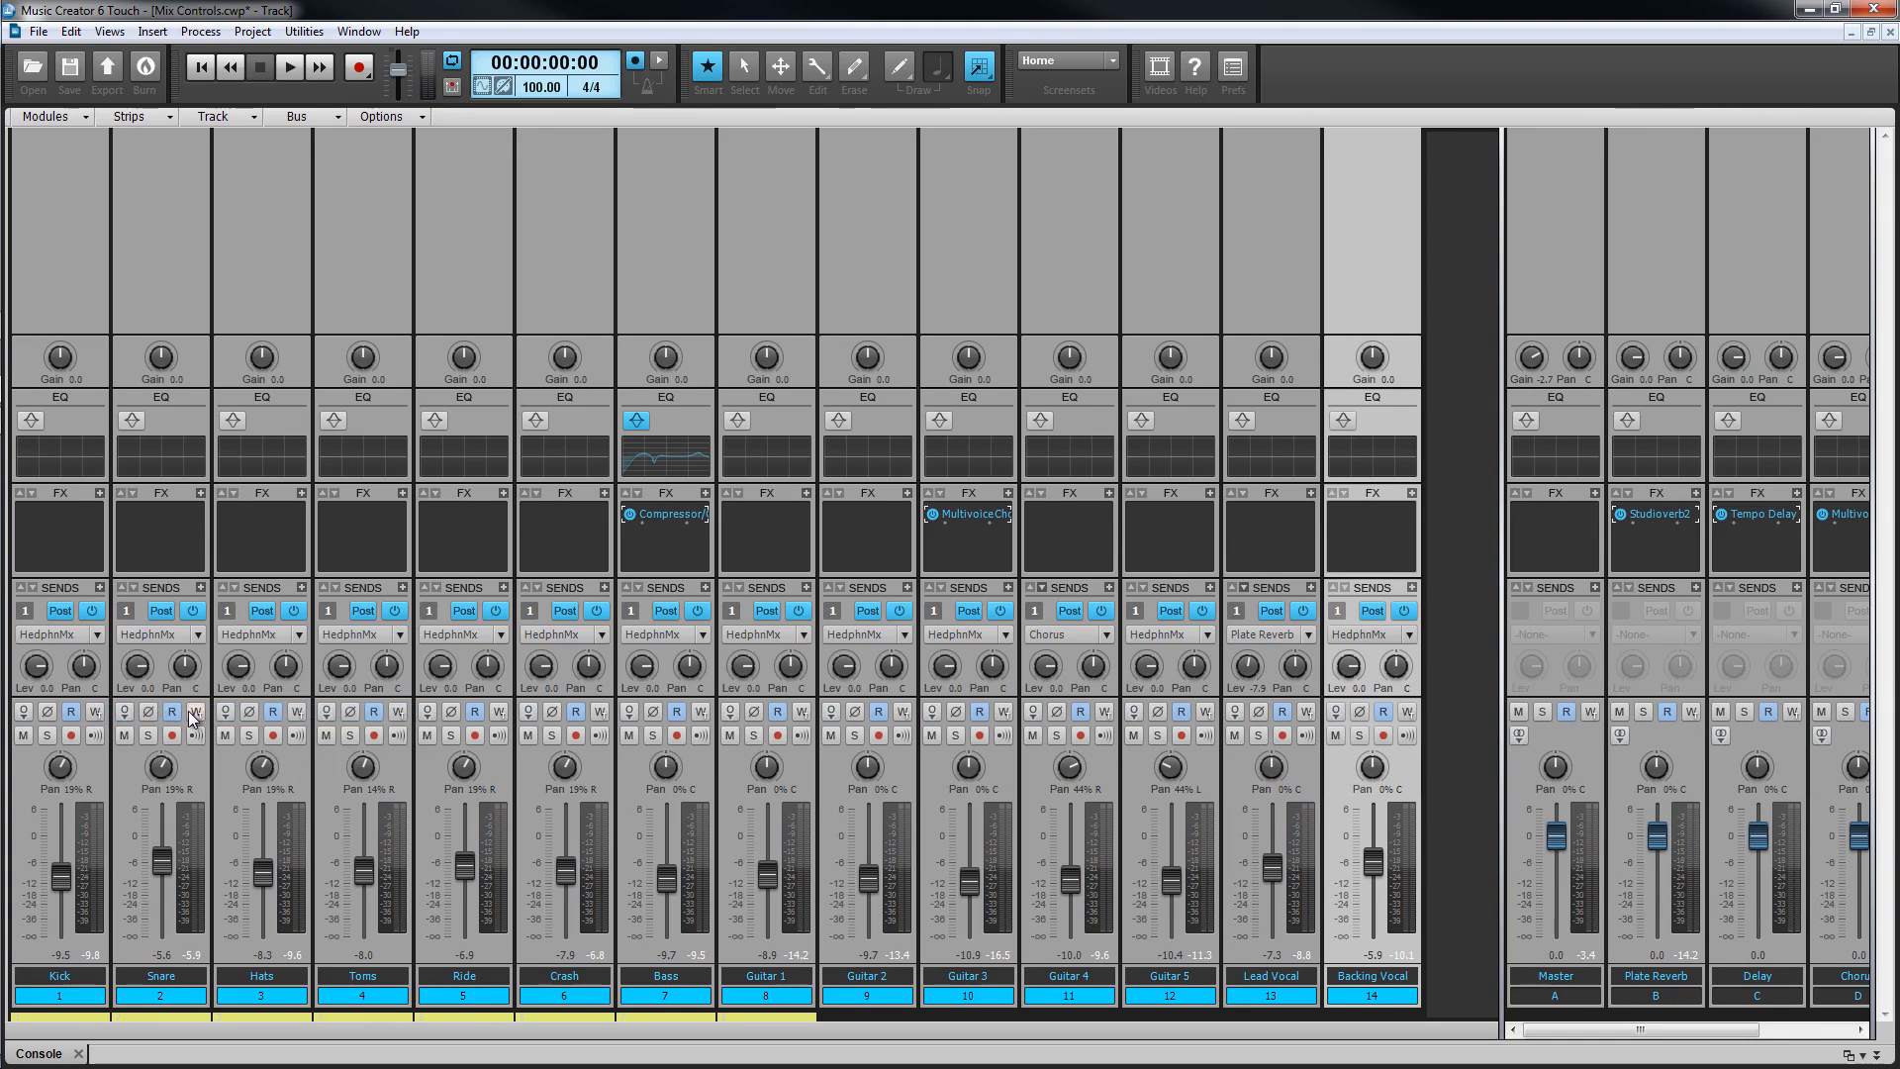
click(60, 611)
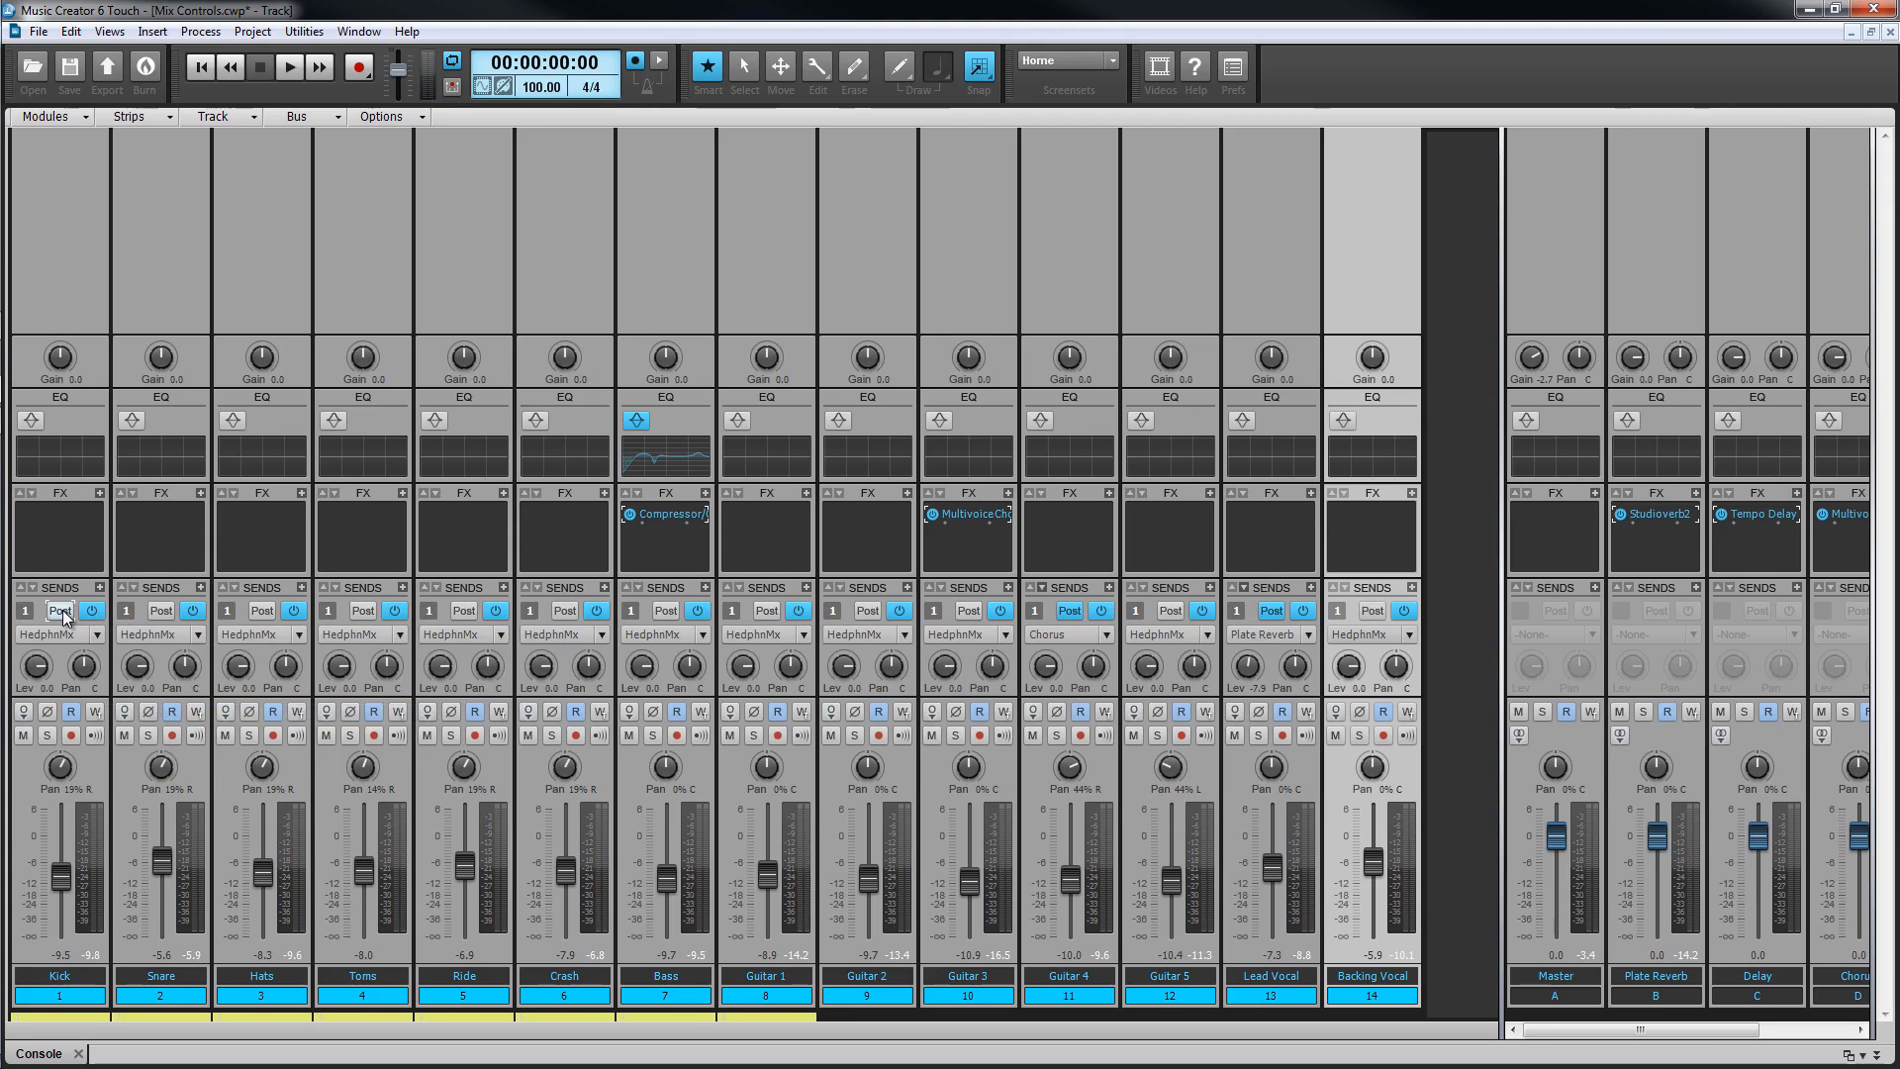
drag(1503, 621, 1310, 619)
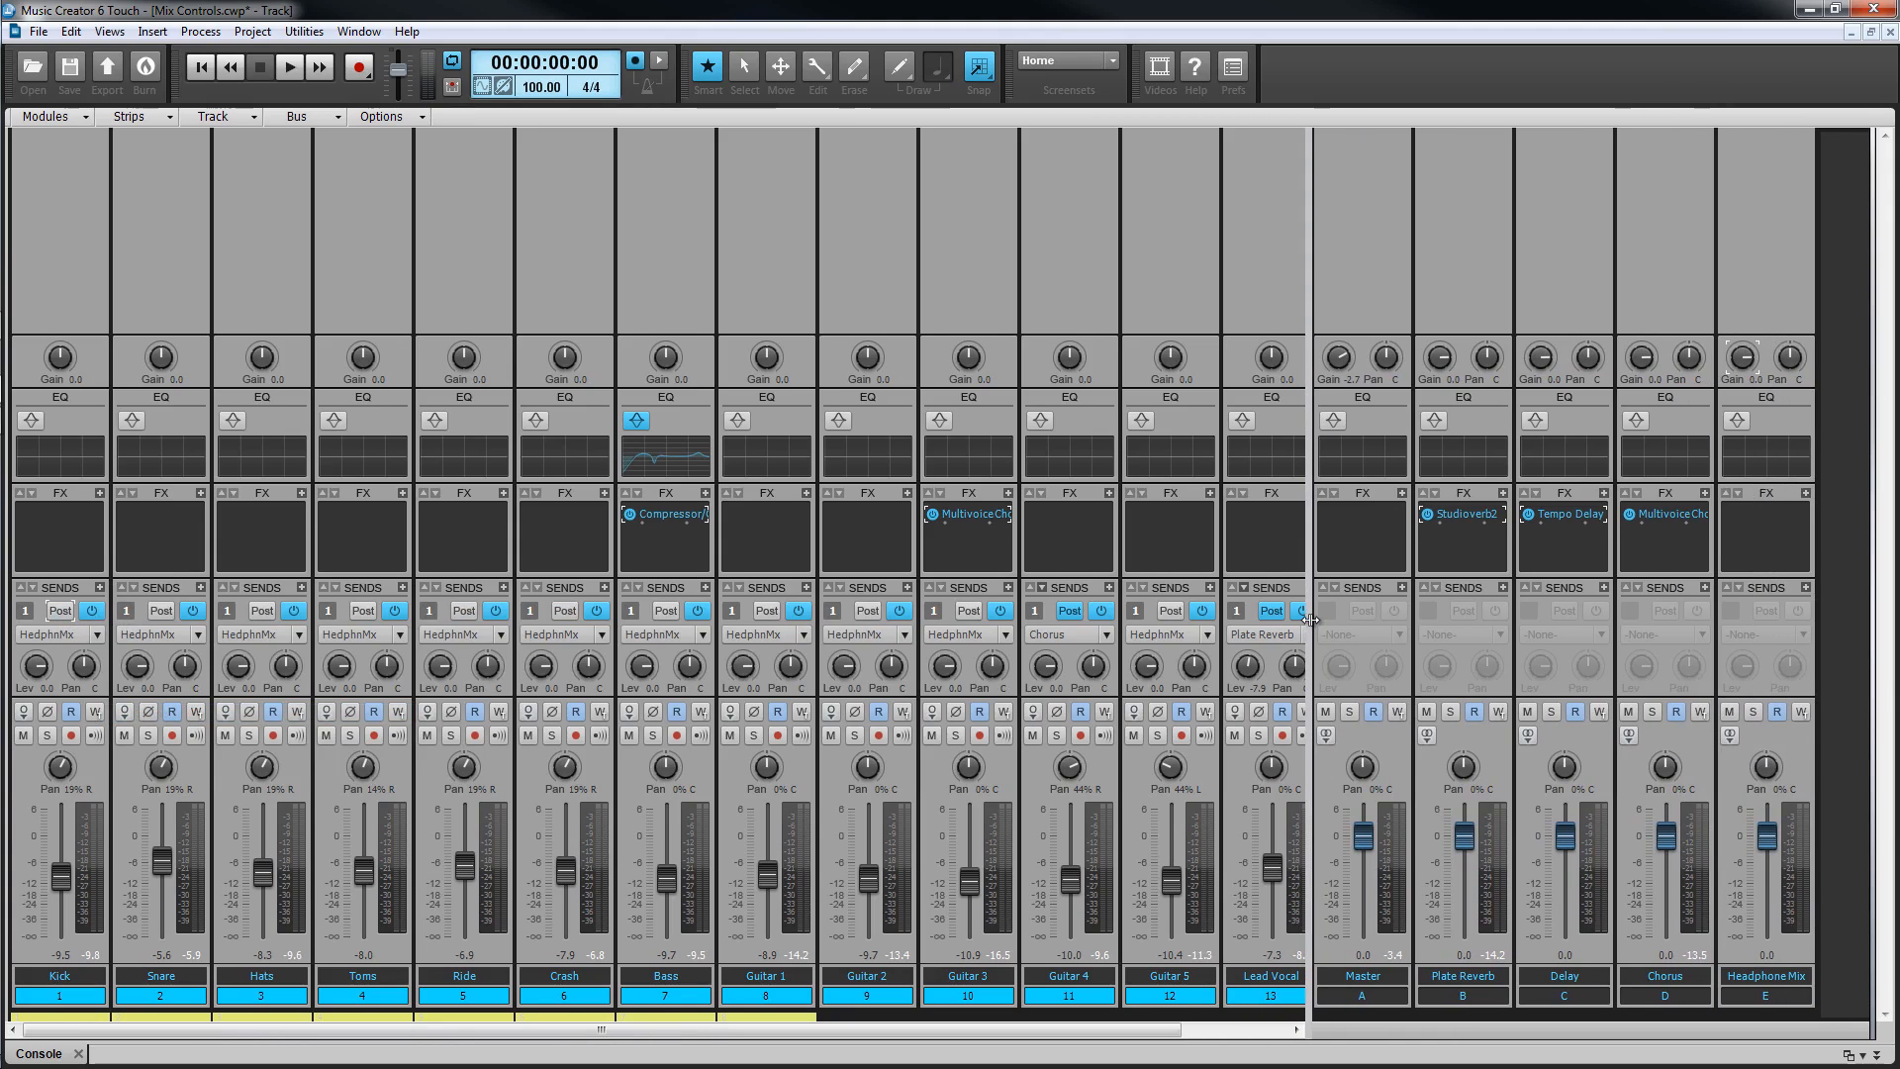